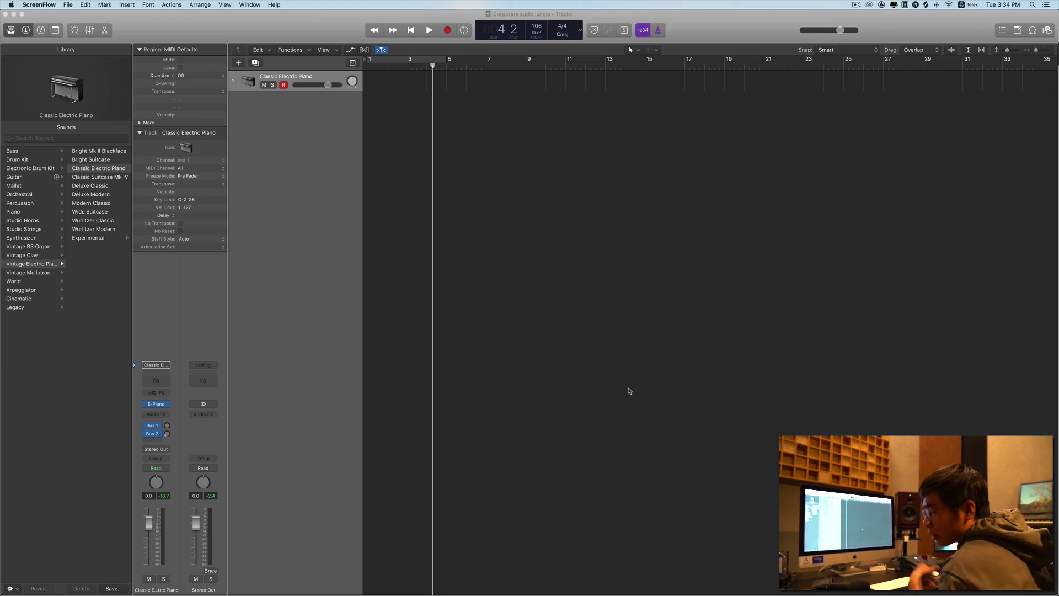
Step: Replace the track's electric piano sound with the Yamaha Grand Piano from the Piano category
click(31, 214)
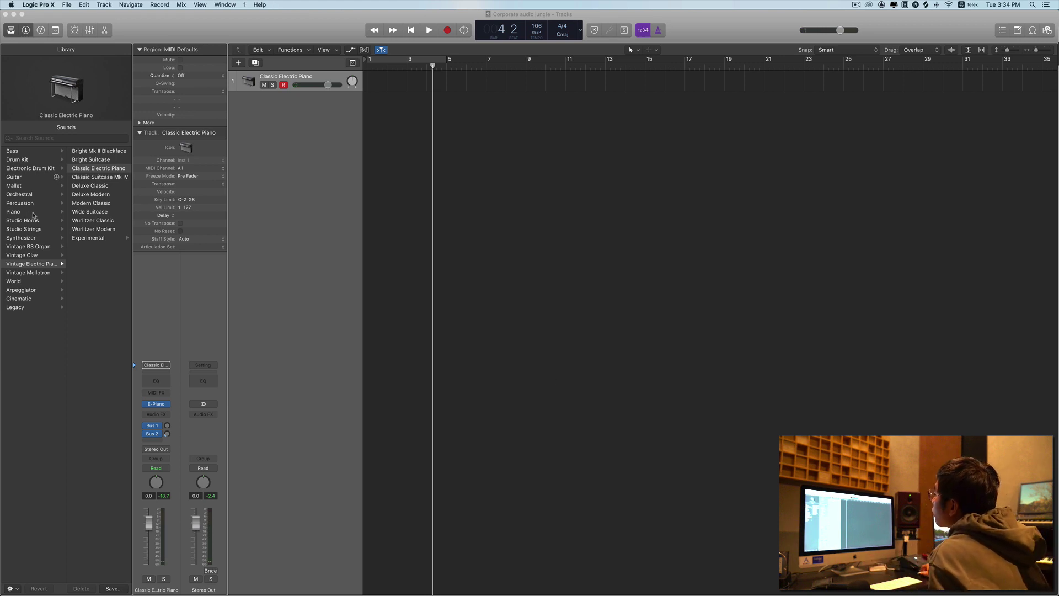
click(118, 203)
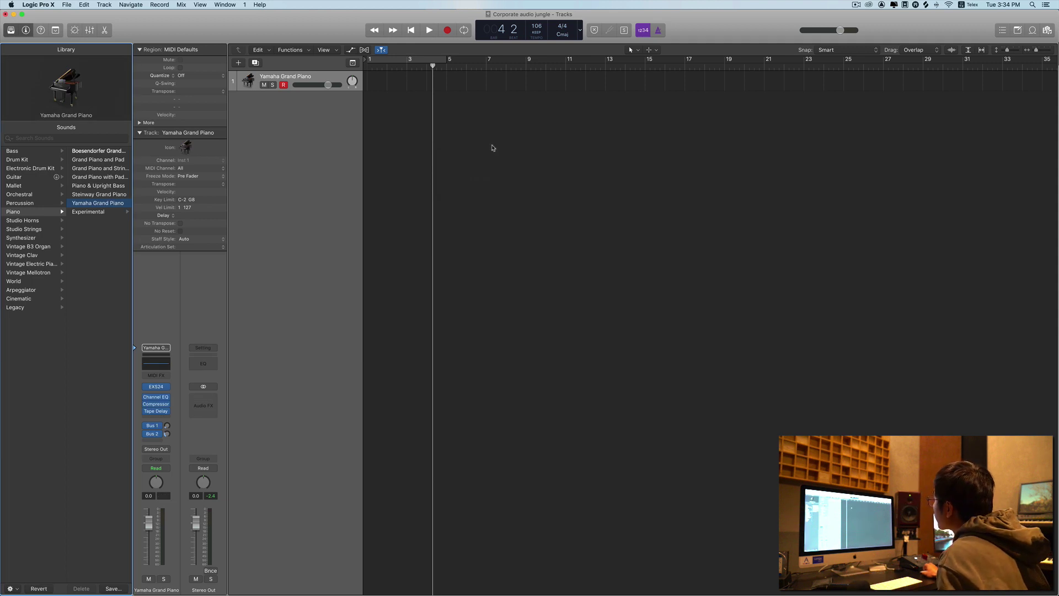
Step: Move the playhead to bar 3, turn on the metronome and start playback
click(409, 68)
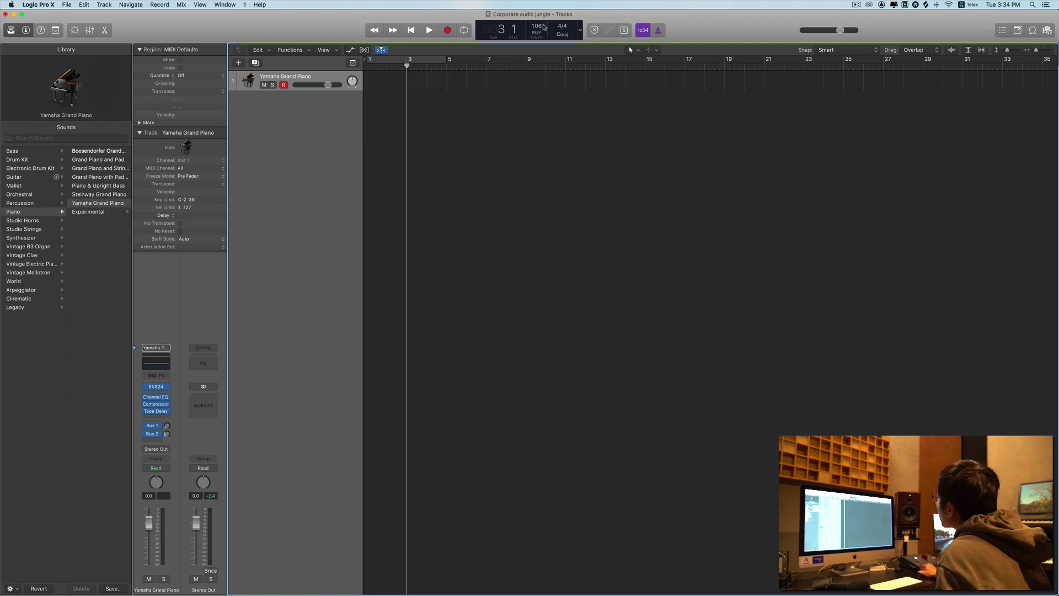
click(658, 31)
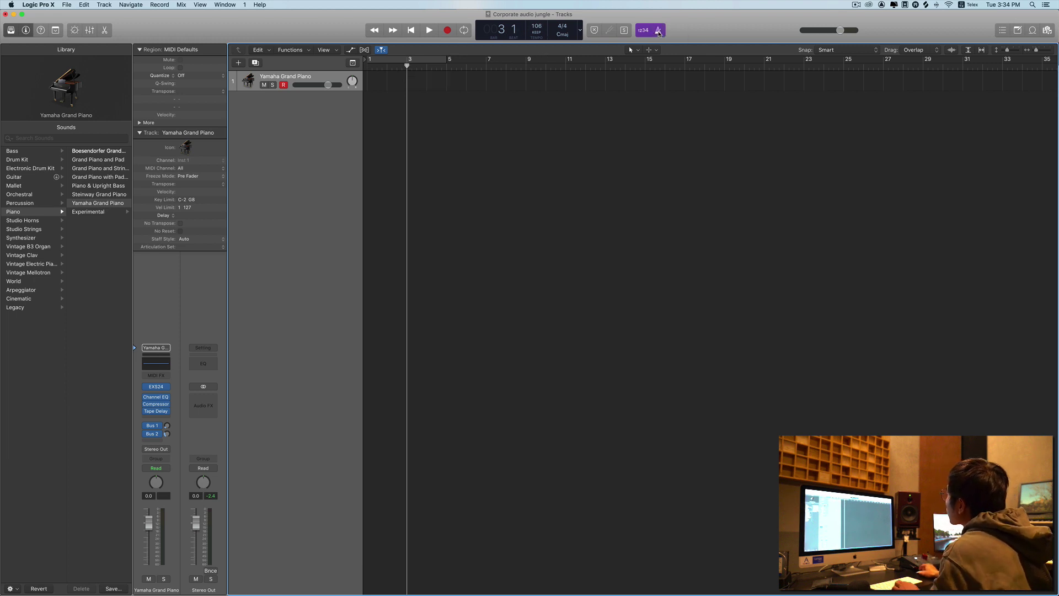
key(space)
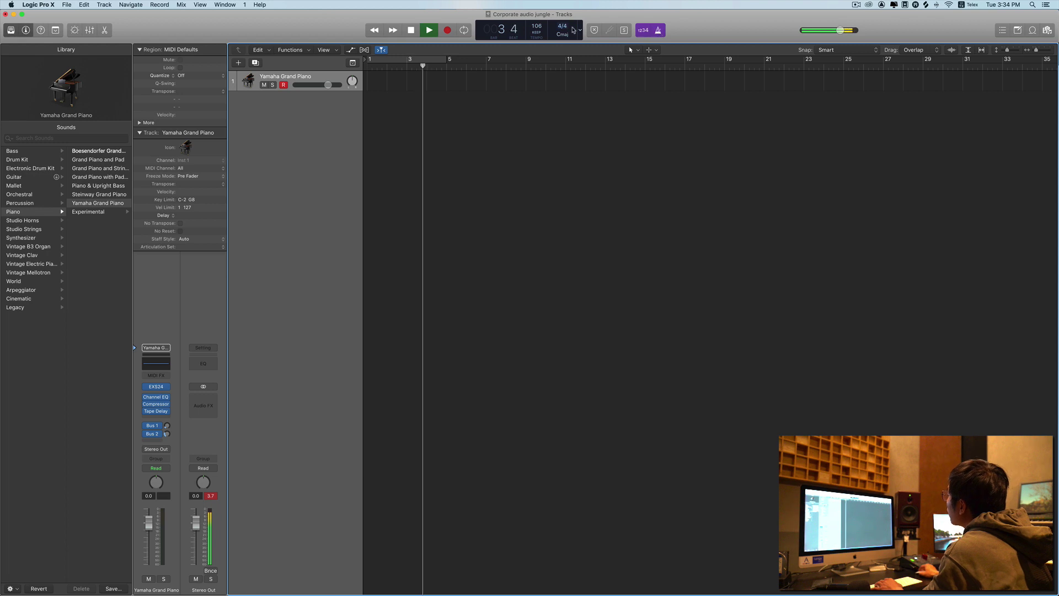
Step: Try a project tempo of 100 during playback
double_click(540, 26)
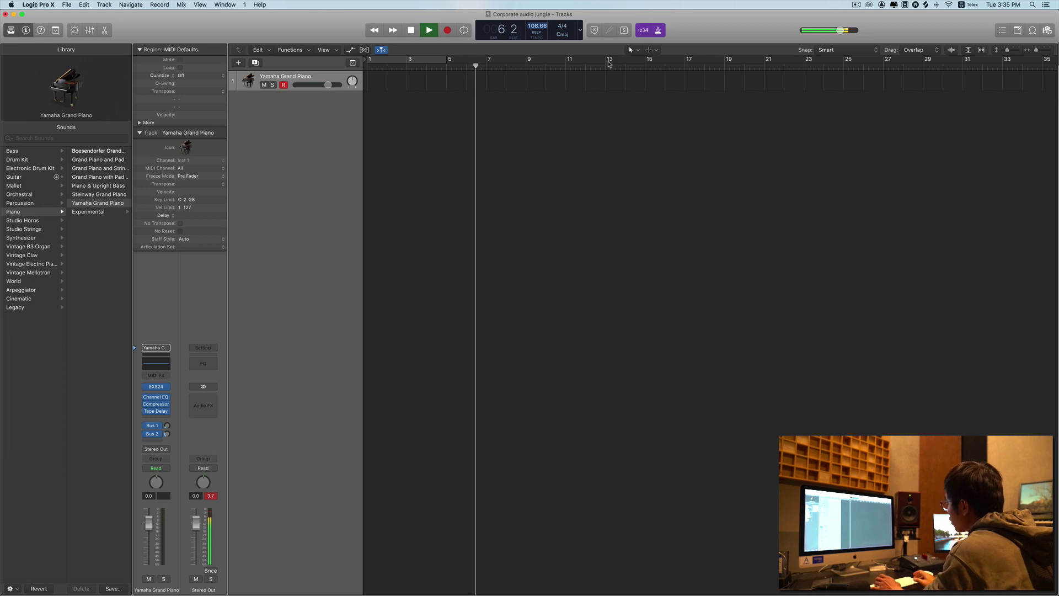
scroll(611, 111, right, 1)
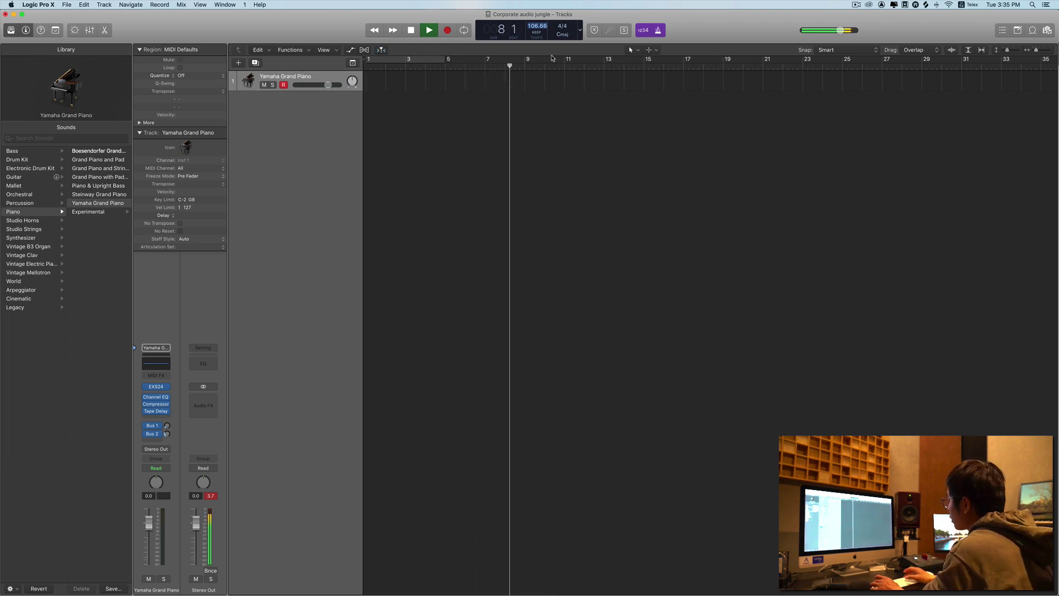
text(10)
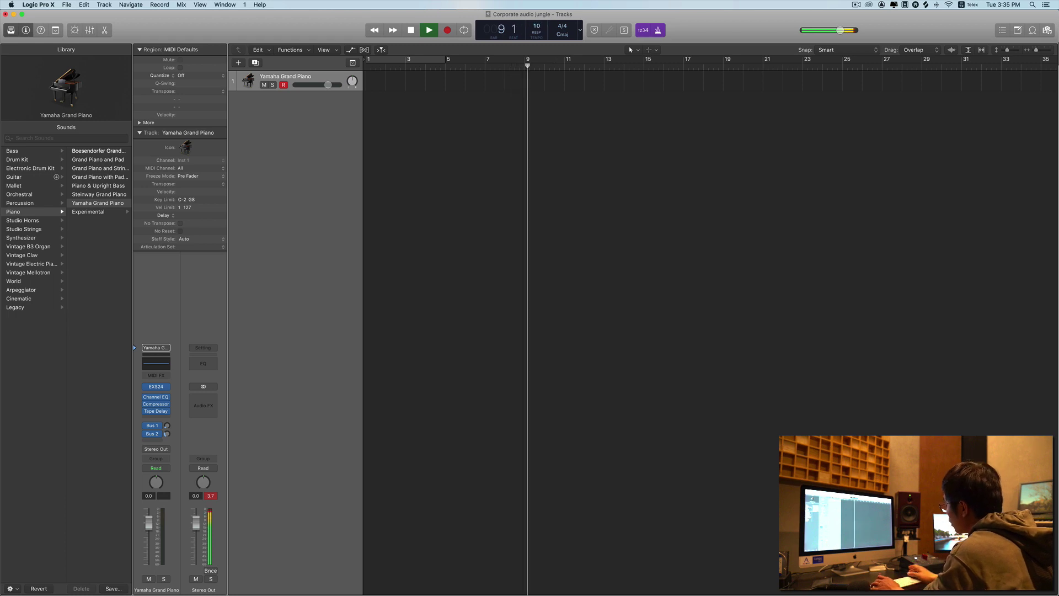
text(0)
key(Return)
Step: Restart playback to hear the metronome, set the project tempo to 106 and stop playback
key(space)
key(space)
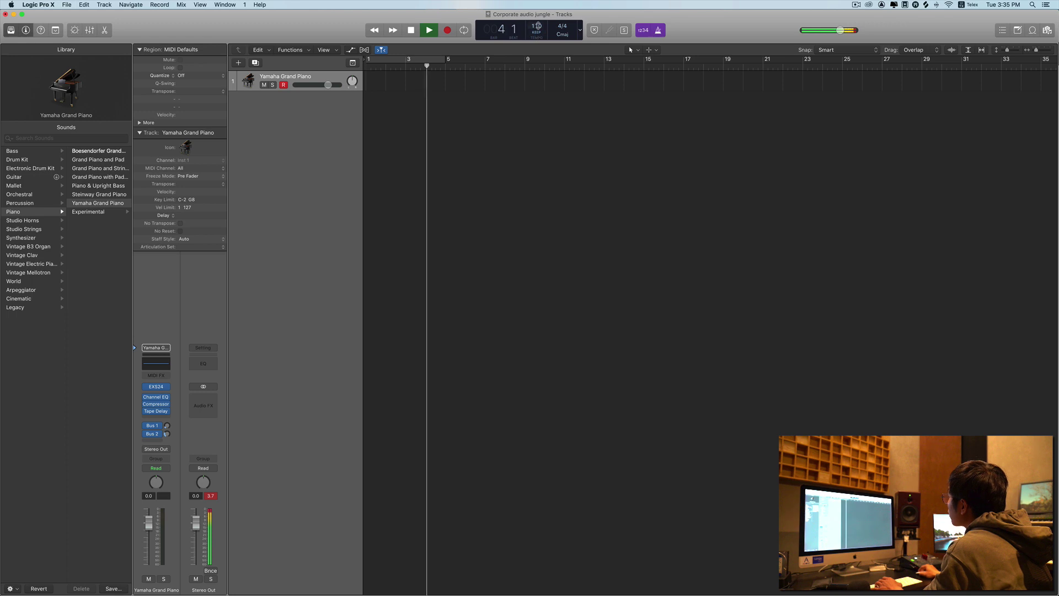
text(106)
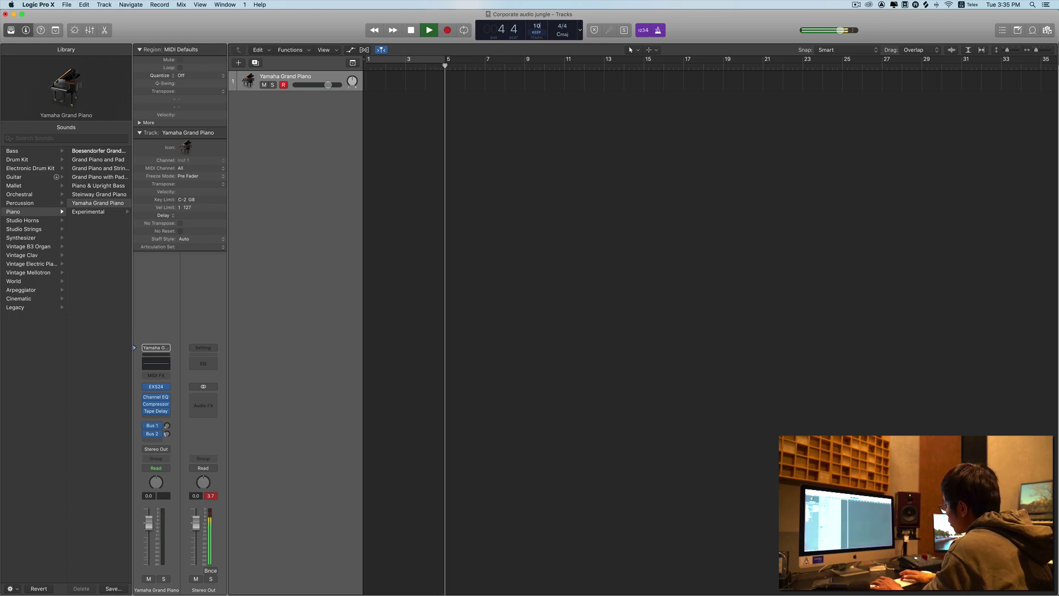
key(Return)
click(563, 167)
key(space)
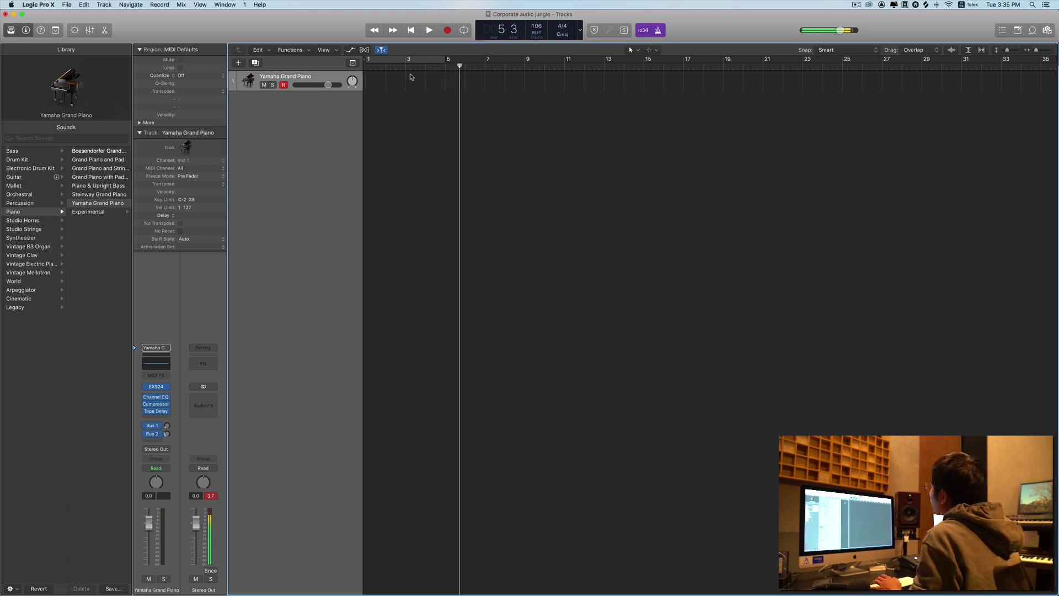
Step: Record a four-bar MIDI piano part on the Yamaha Grand Piano track, starting at bar 3
click(406, 67)
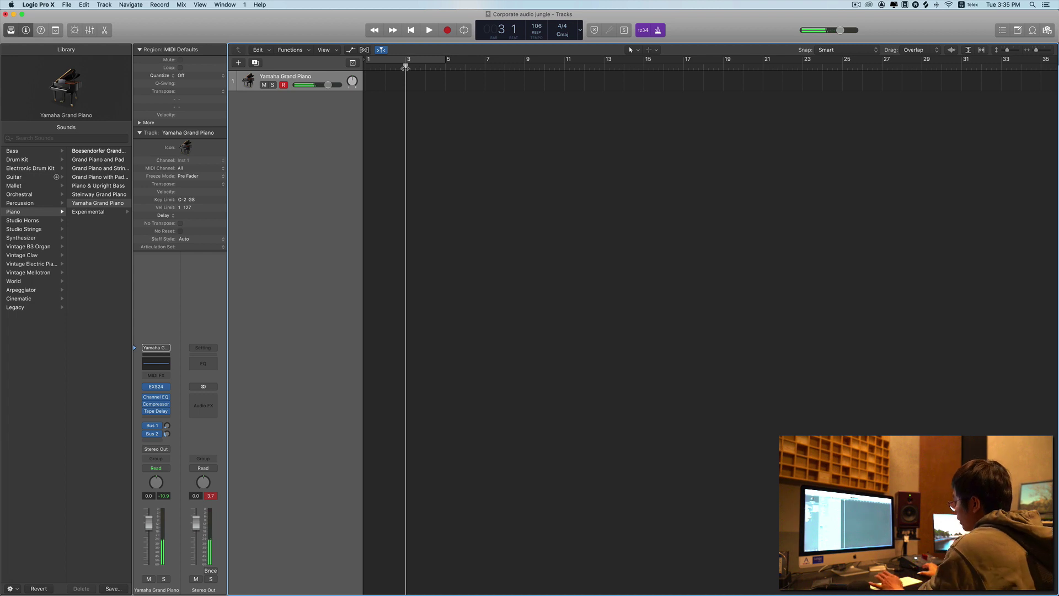
key(space)
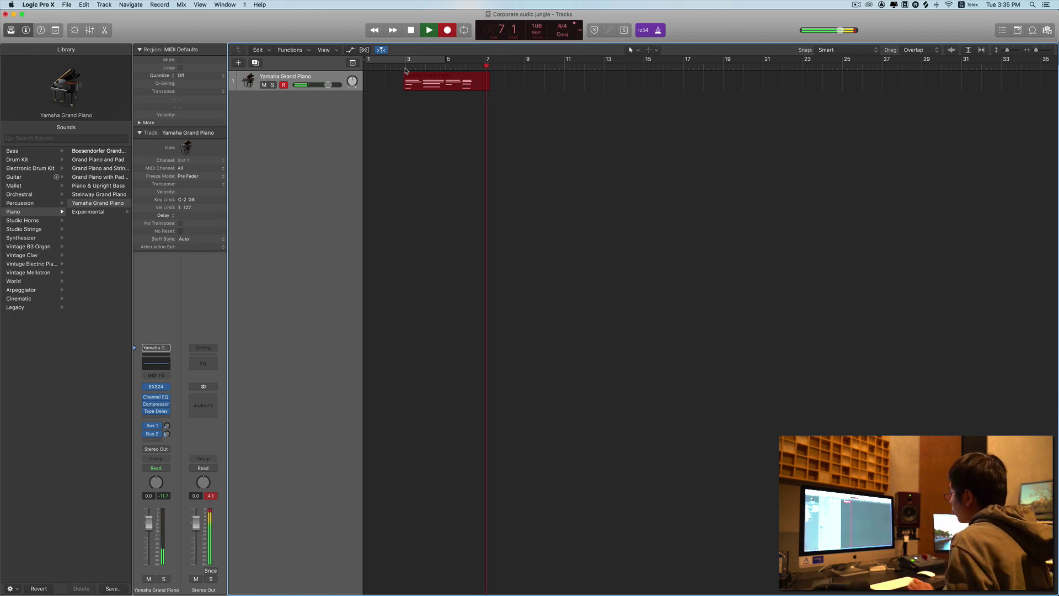
key(space)
Step: Select the recorded piano region and quantize it to 1/16 notes
click(473, 112)
click(494, 84)
key(q)
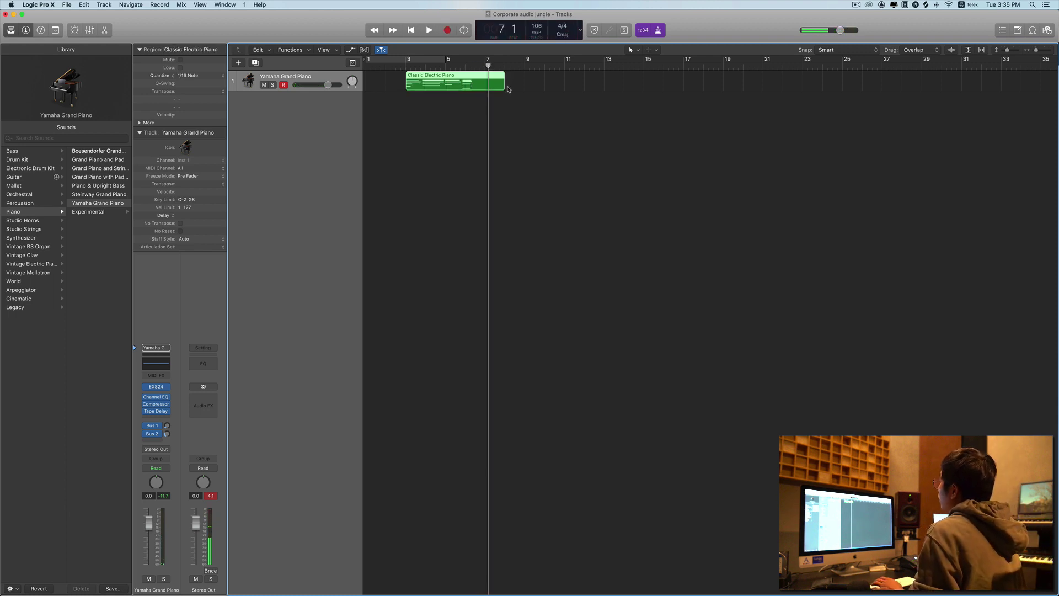
Step: Trim the end of the piano region back to bar 7 and save the project
drag(494, 89, 488, 90)
key(super+s)
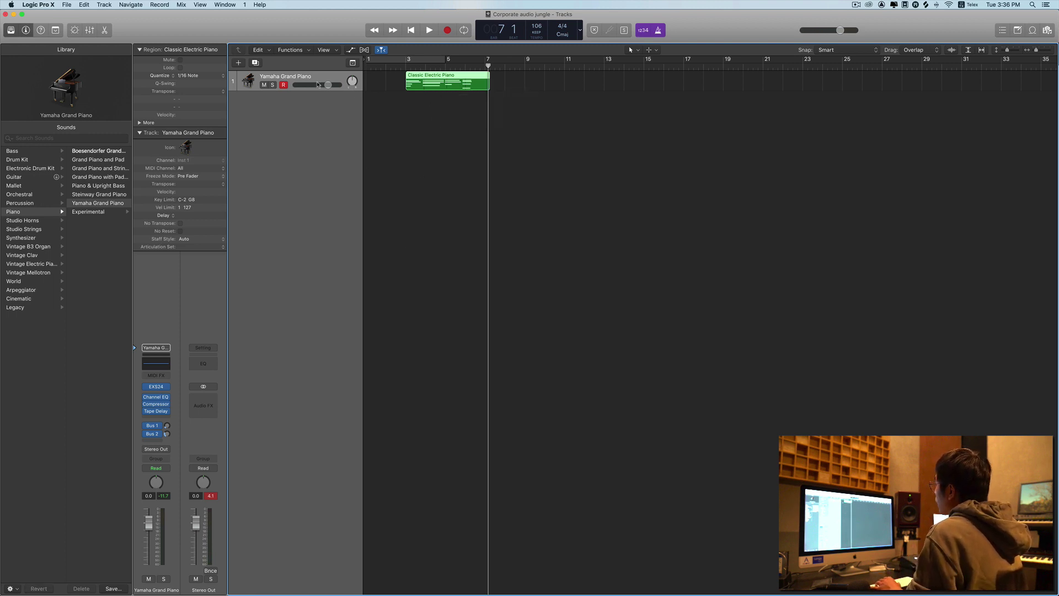
Step: Lower the piano track's volume to -1.1 dB and set a cycle range from bar 3 to bar 7
drag(327, 85, 324, 85)
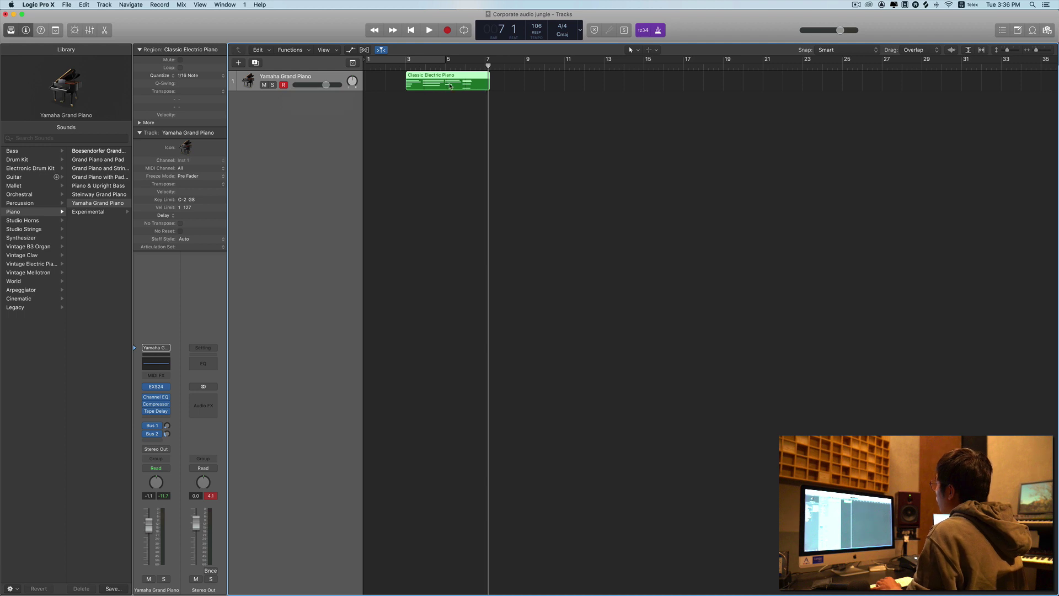
drag(408, 62, 484, 87)
scroll(473, 95, up, 5)
scroll(475, 95, down, 3)
scroll(387, 99, left, 3)
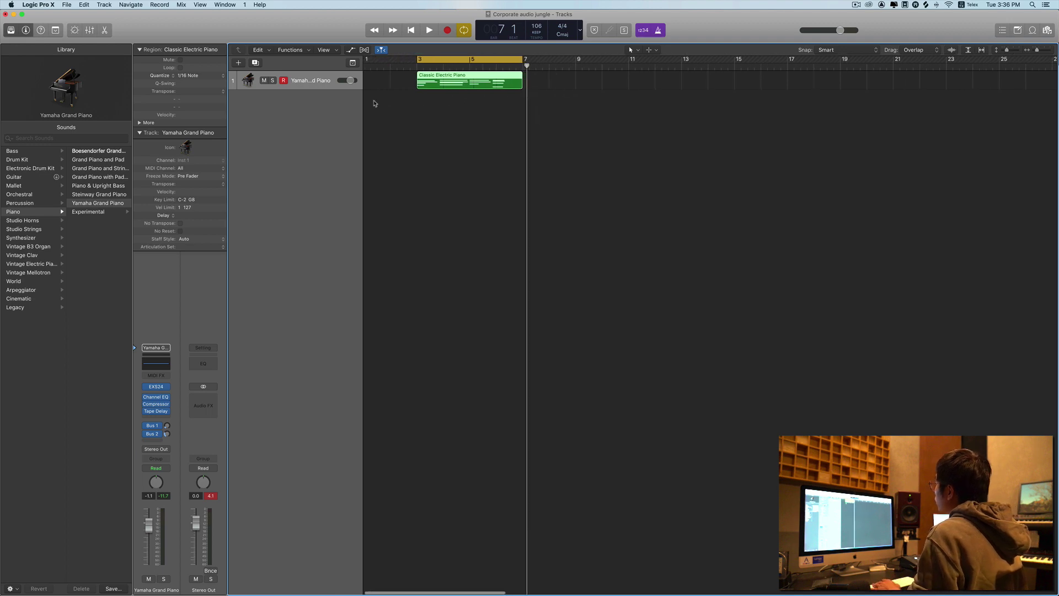
Step: Add a second software instrument track and load the Edgy Muted sound from the legacy Logic electric guitars
double_click(327, 118)
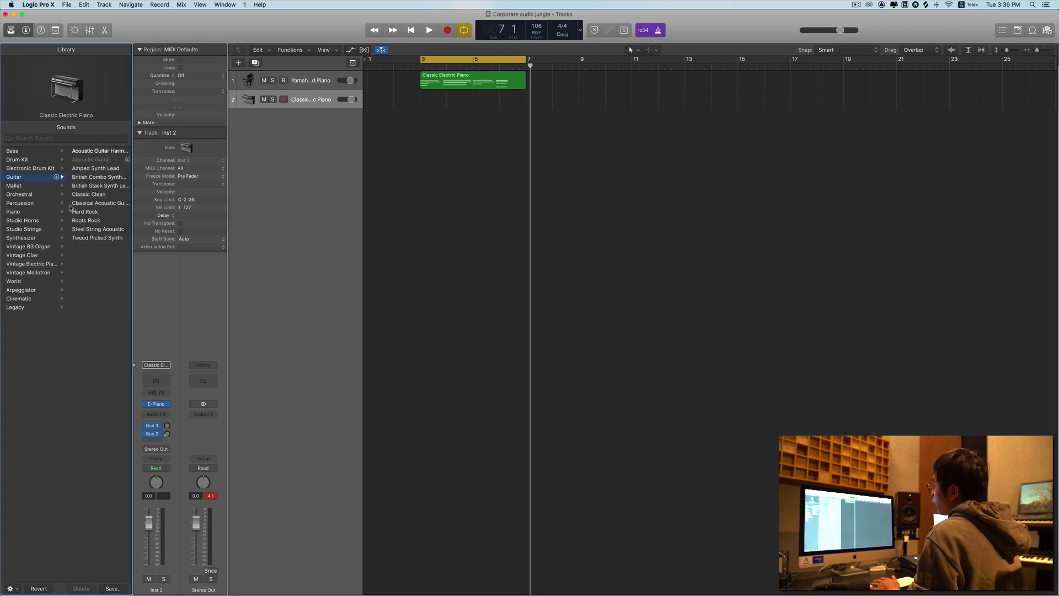
click(33, 307)
click(105, 151)
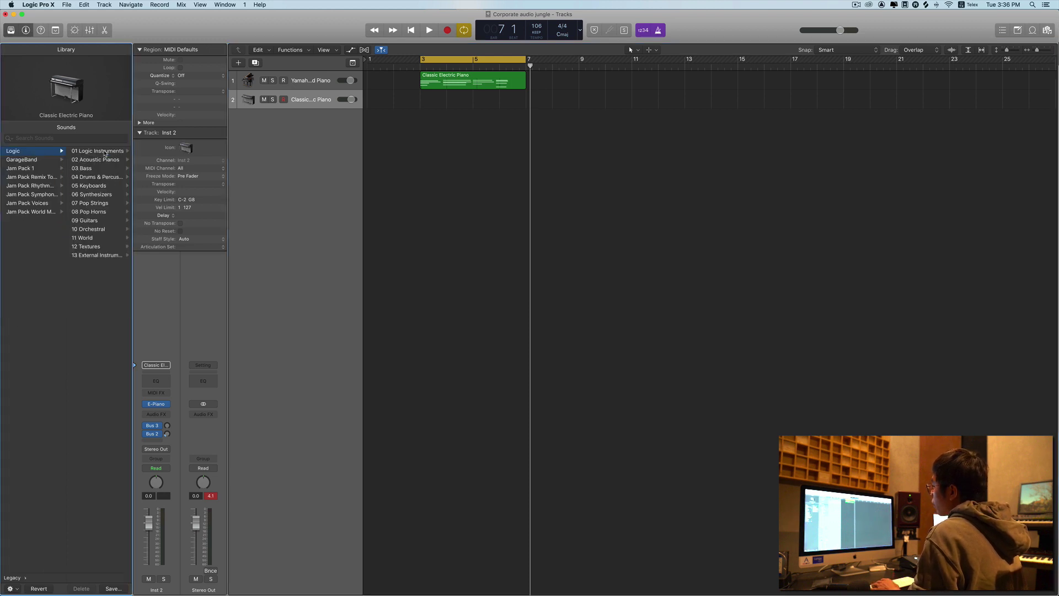
click(99, 220)
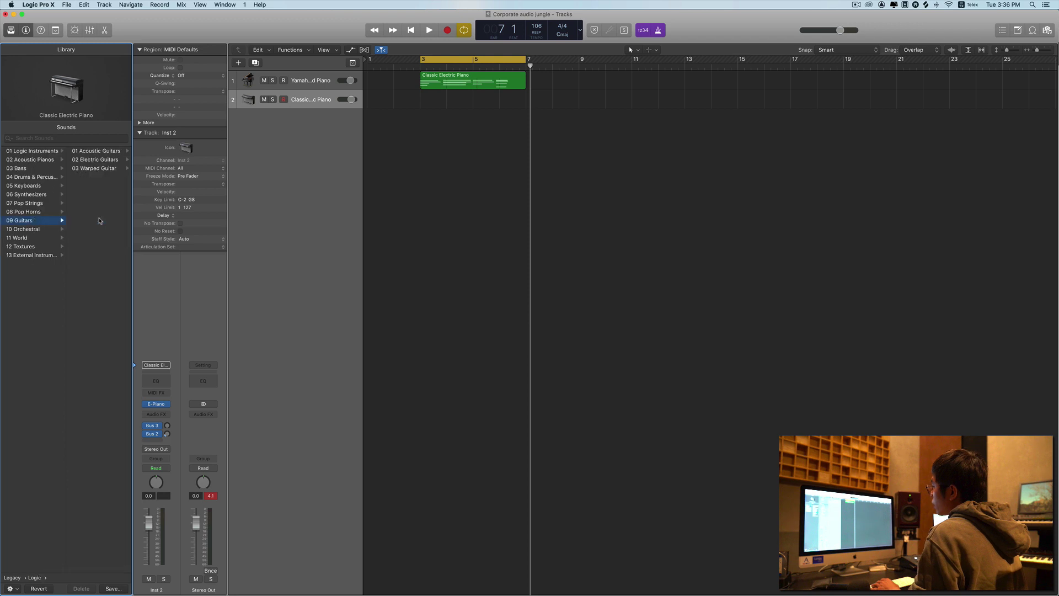
click(106, 161)
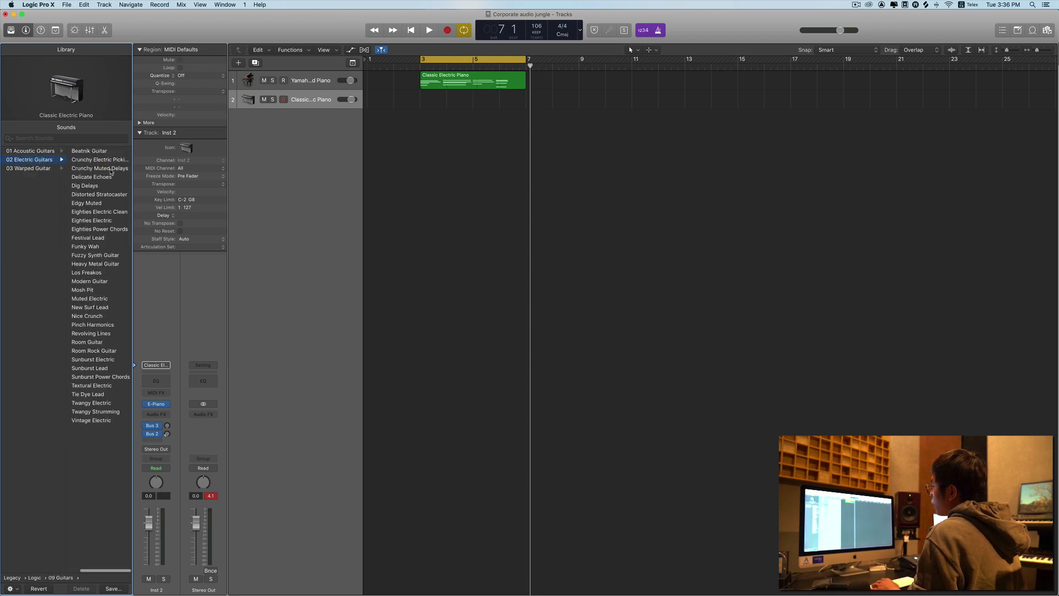
click(110, 169)
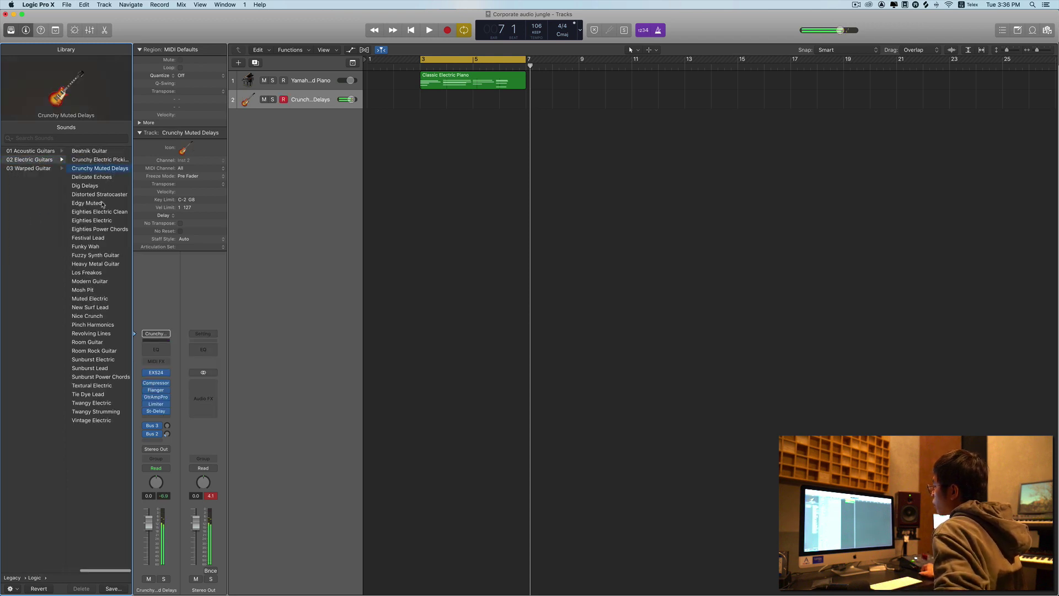
click(102, 203)
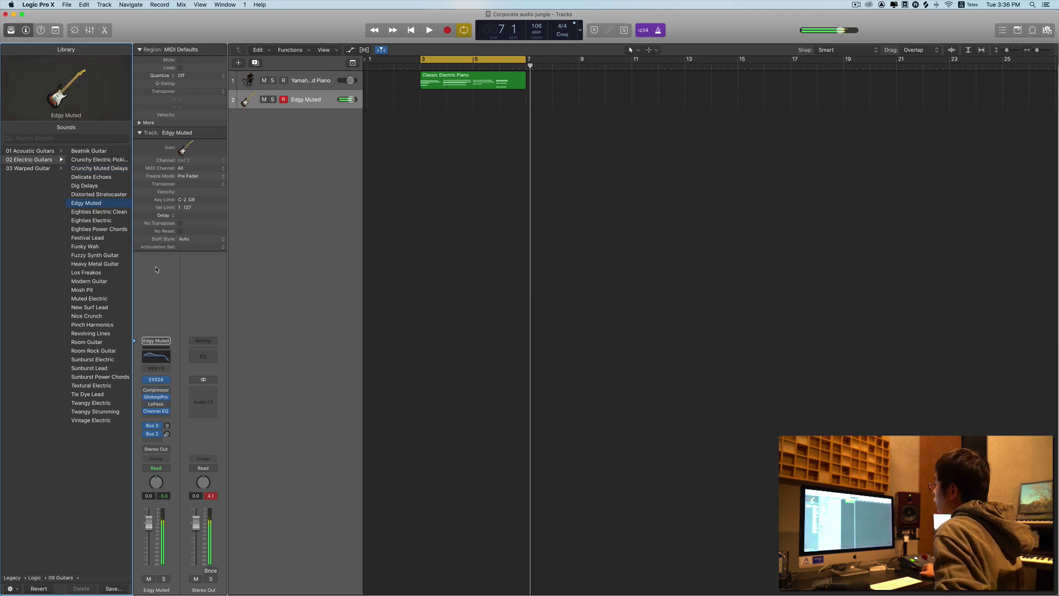
Step: Lower the guitar track's volume to -1.3 dB and reduce its Channel EQ boost at 104 Hz to +8.0 dB
drag(148, 524, 149, 528)
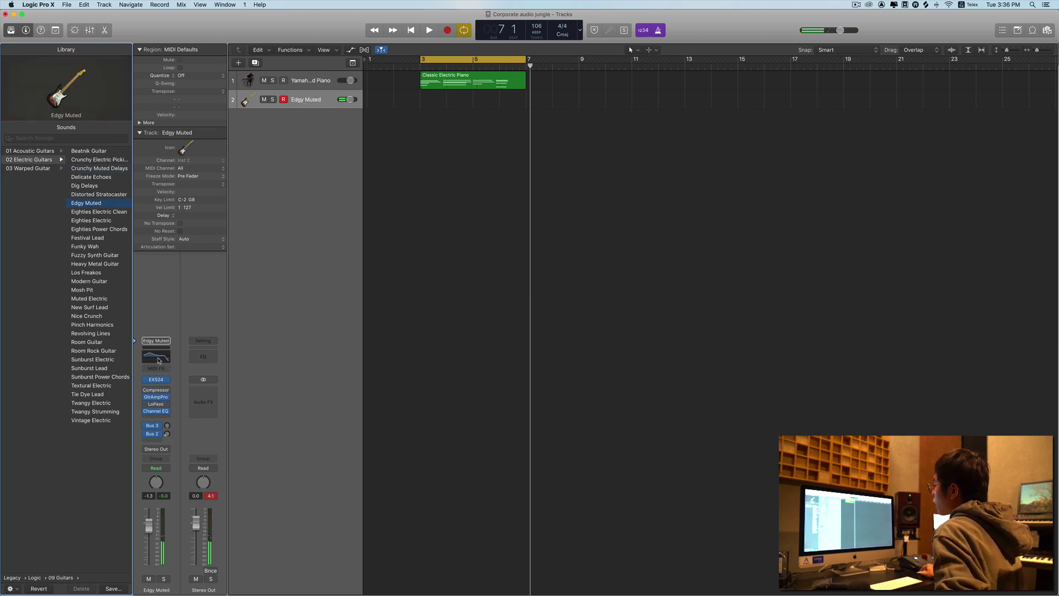
click(159, 358)
mouse_move(113, 86)
mouse_down()
mouse_move(113, 108)
mouse_move(112, 98)
mouse_up()
click(14, 23)
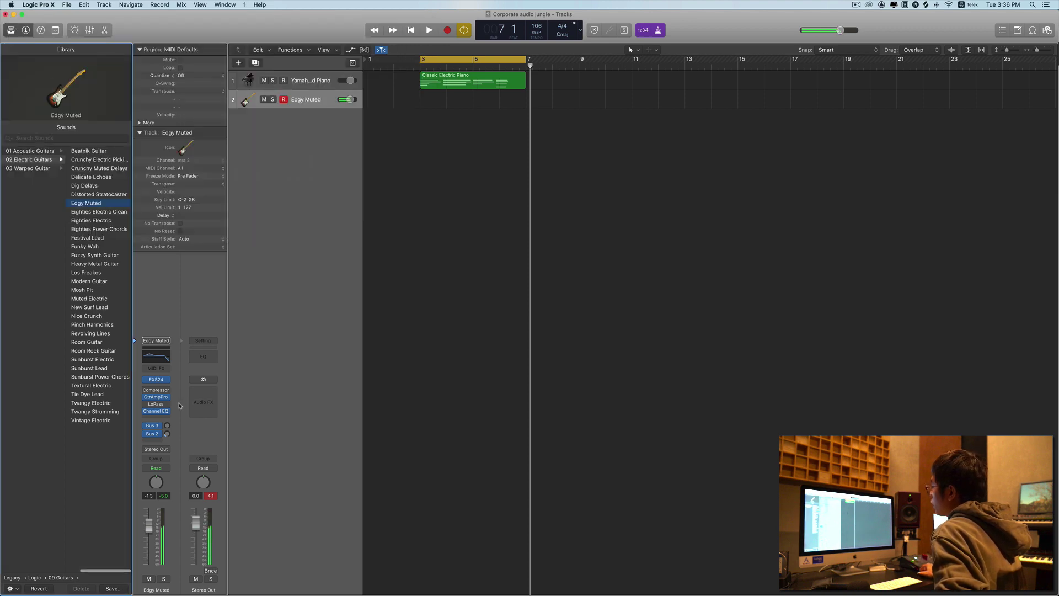
Step: Insert a Stereo Delay effect in stereo on the Edgy Muted track, keeping its factory default settings
click(163, 420)
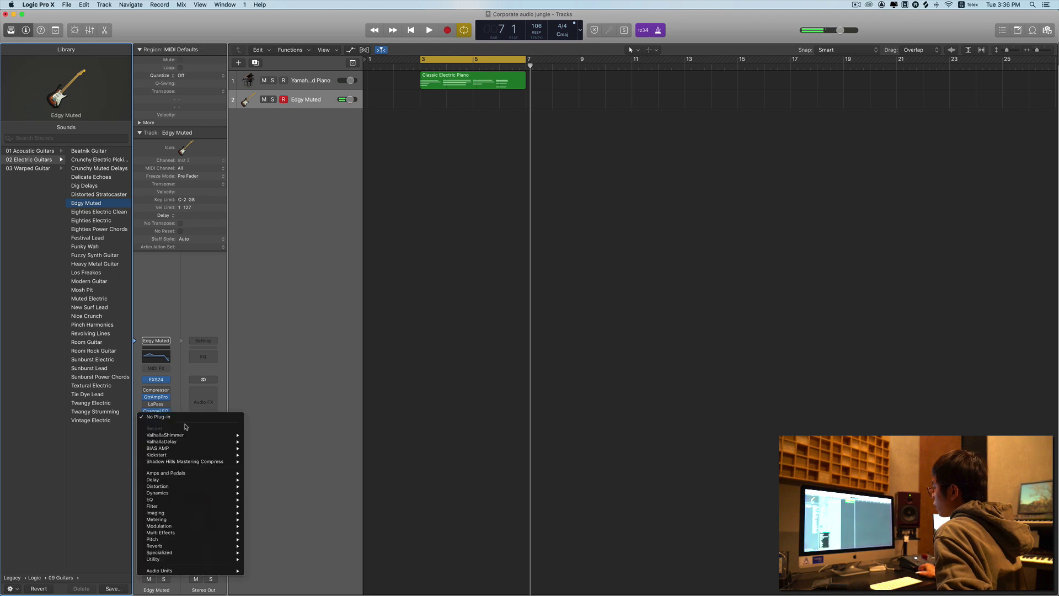
mouse_move(183, 481)
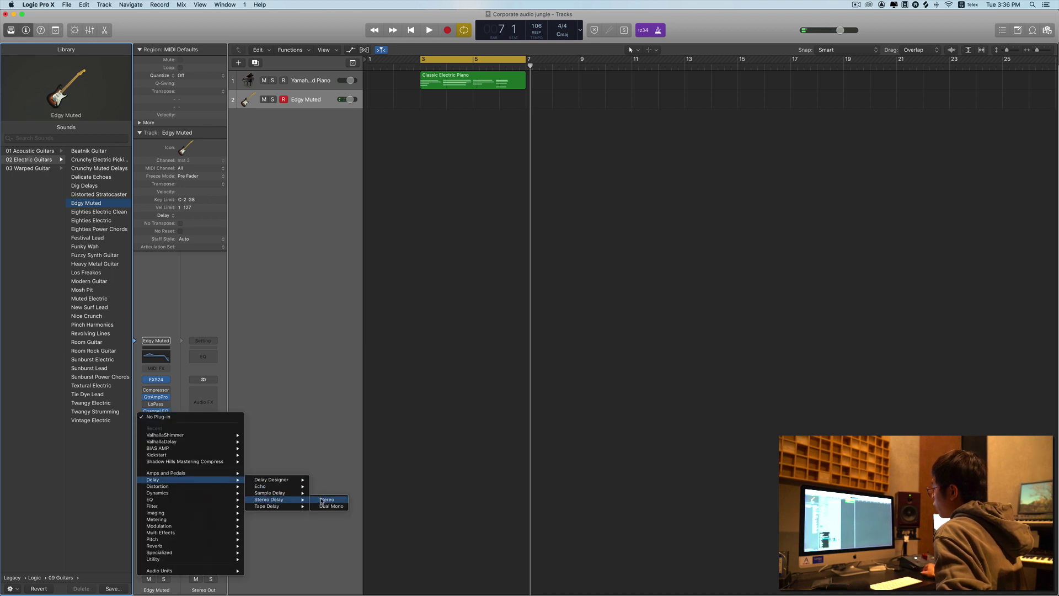
click(327, 499)
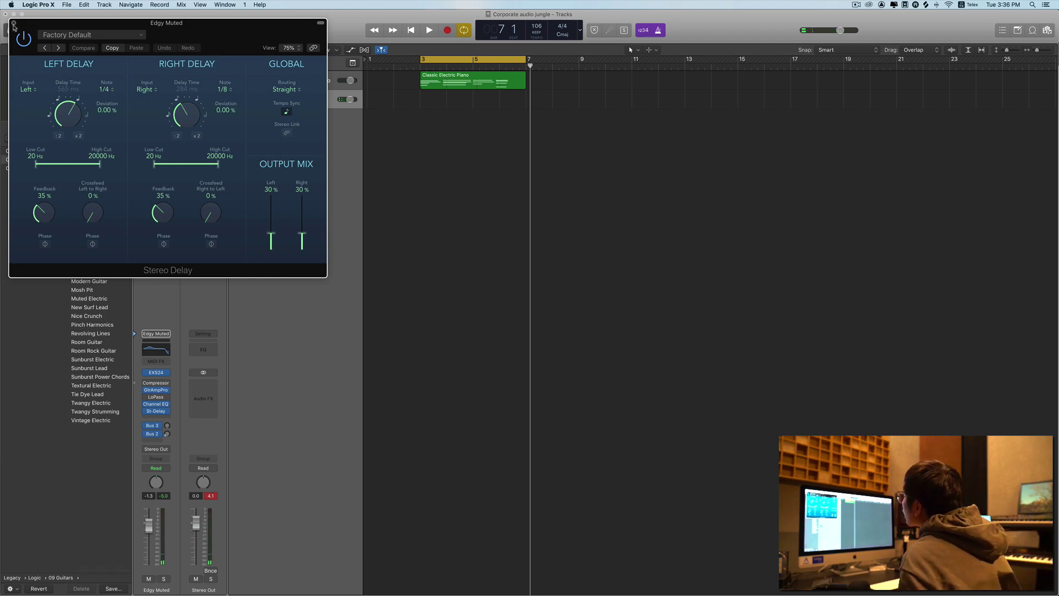
click(13, 24)
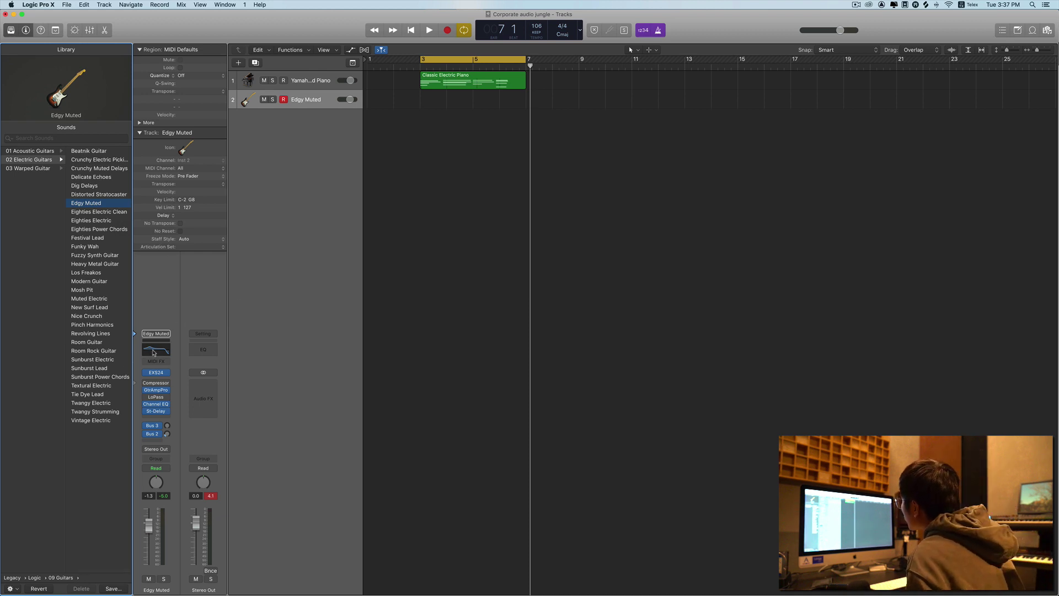
Step: Reopen the guitar track's Channel EQ and reduce the low-frequency boost around 104 Hz further
click(156, 349)
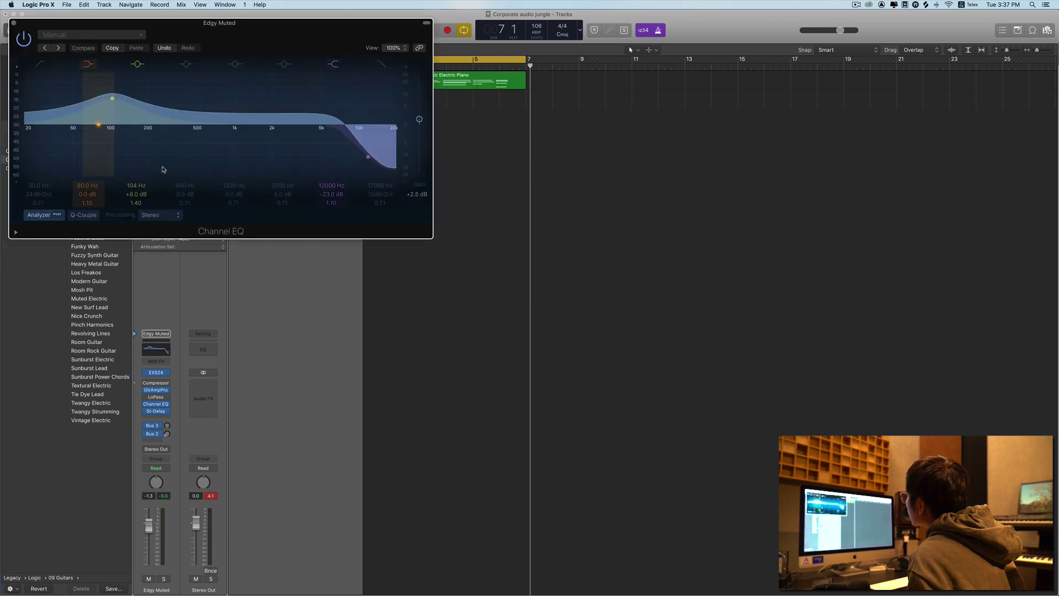
click(14, 23)
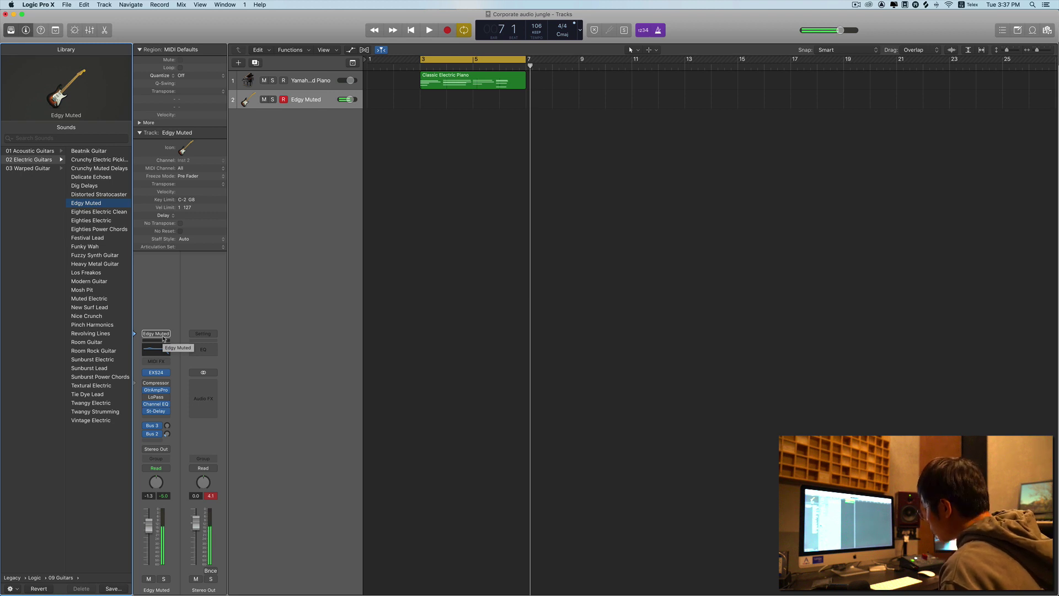
Step: Switch Guitar Amp Pro off and on repeatedly to compare the guitar sound with and without the amp effect
click(167, 390)
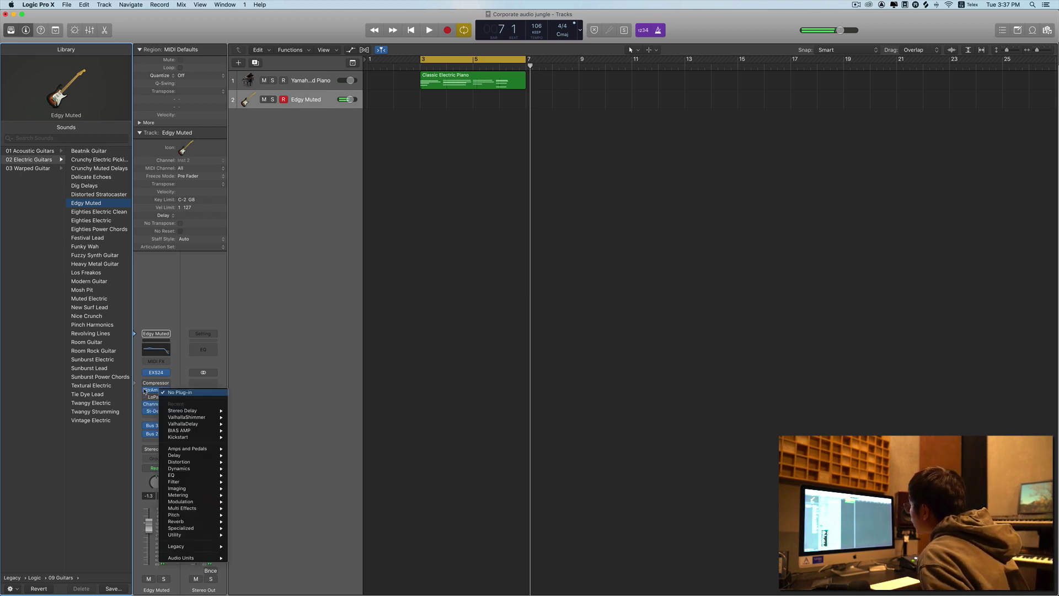
click(145, 392)
click(145, 391)
click(145, 391)
click(145, 392)
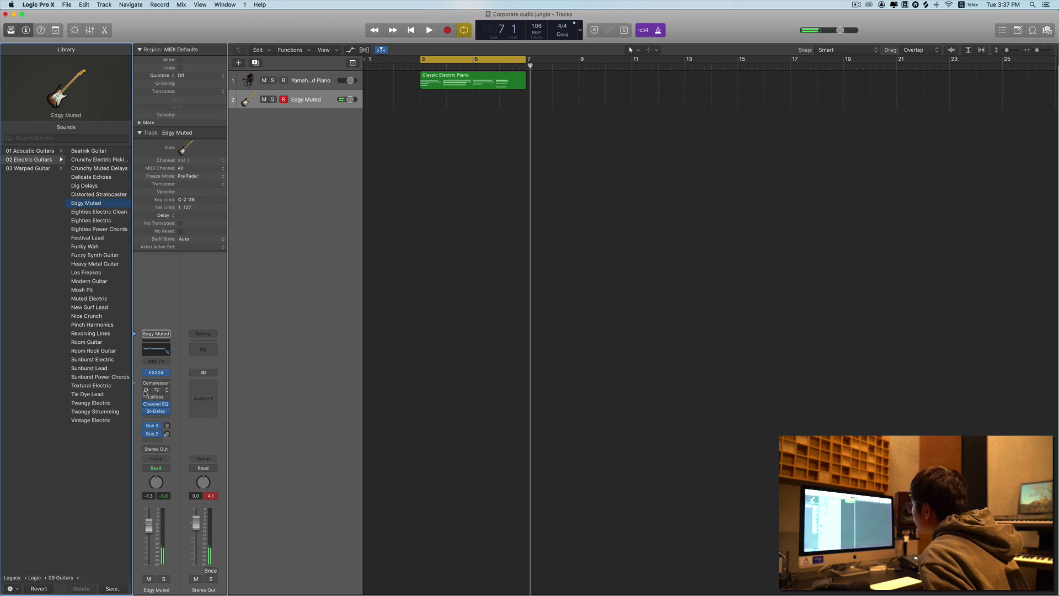
click(145, 391)
click(145, 391)
click(145, 391)
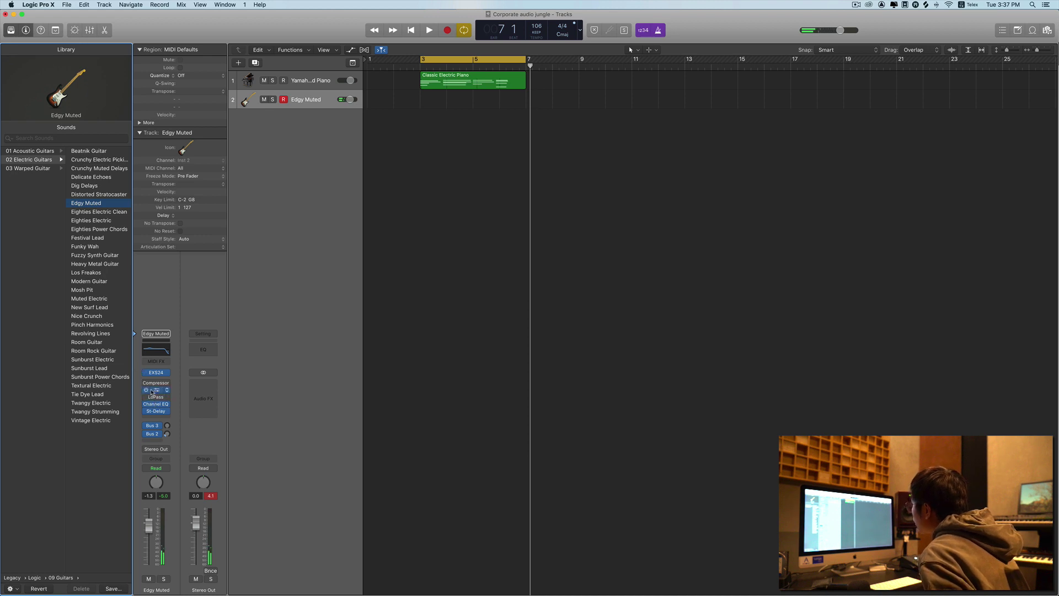
Step: Compare the off-center and centered microphone positions in Guitar Amp Pro, and adjust its reverb level
click(170, 390)
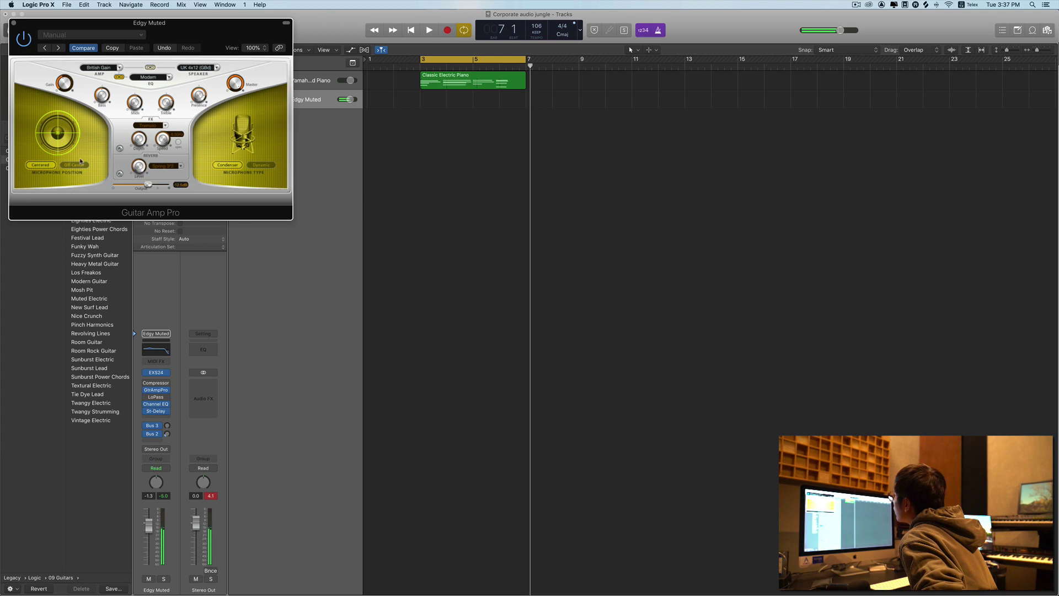
mouse_move(66, 139)
mouse_down()
mouse_move(50, 137)
mouse_move(60, 136)
mouse_up()
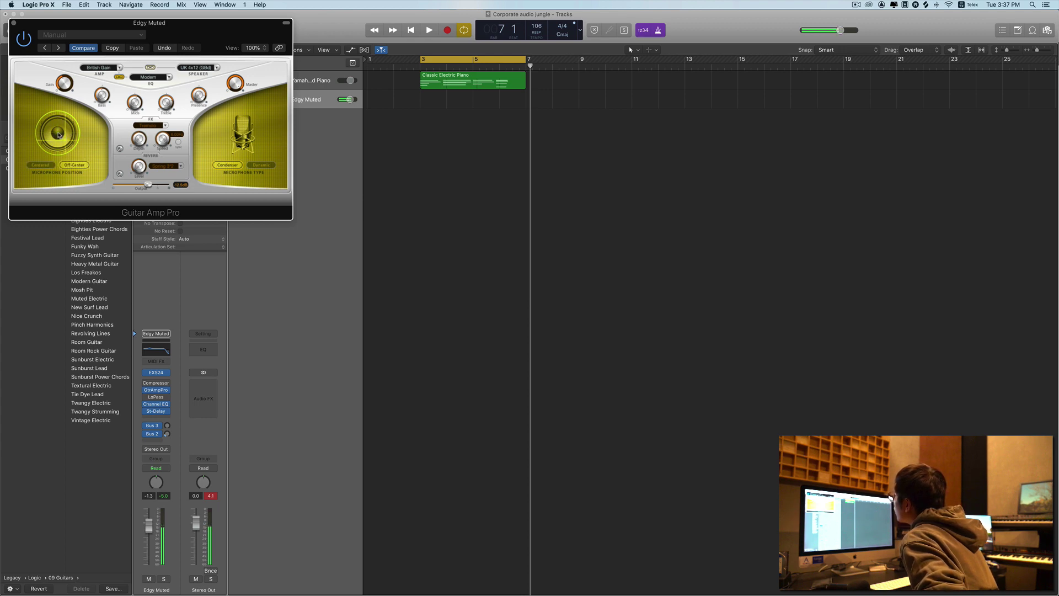
click(59, 135)
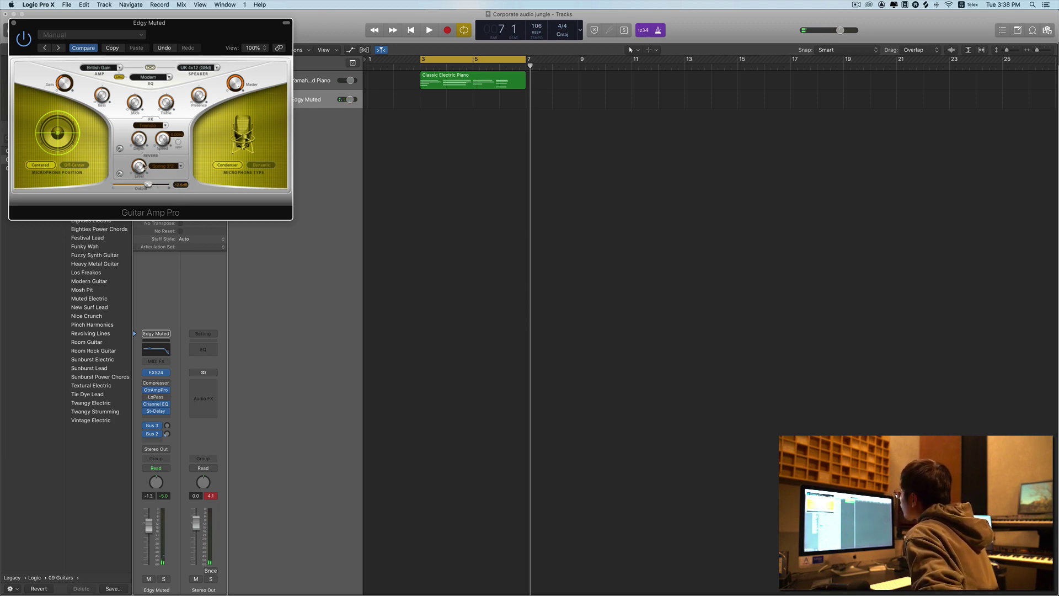
drag(143, 167, 145, 160)
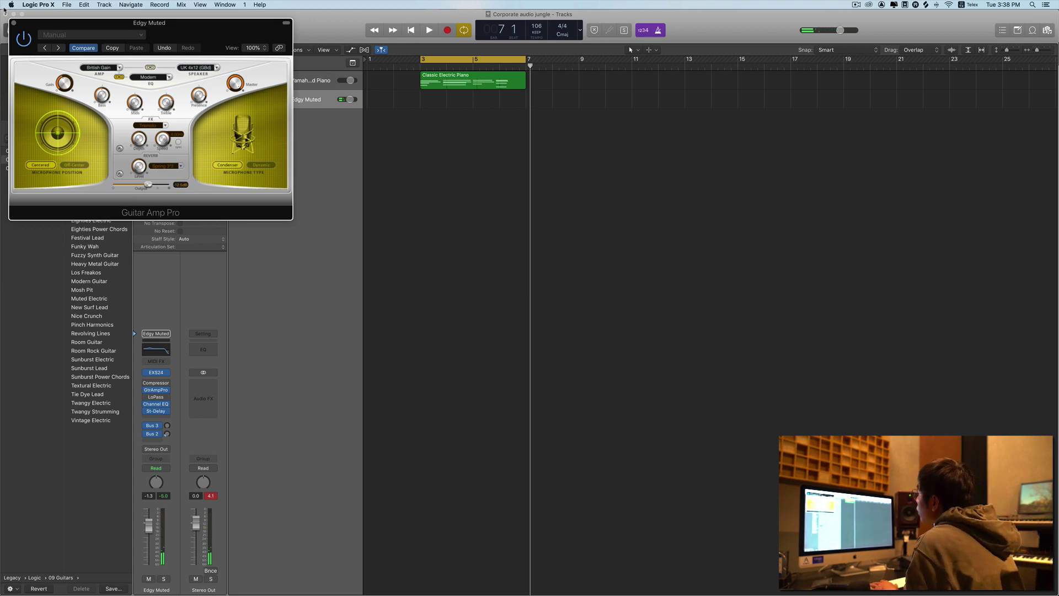
click(13, 23)
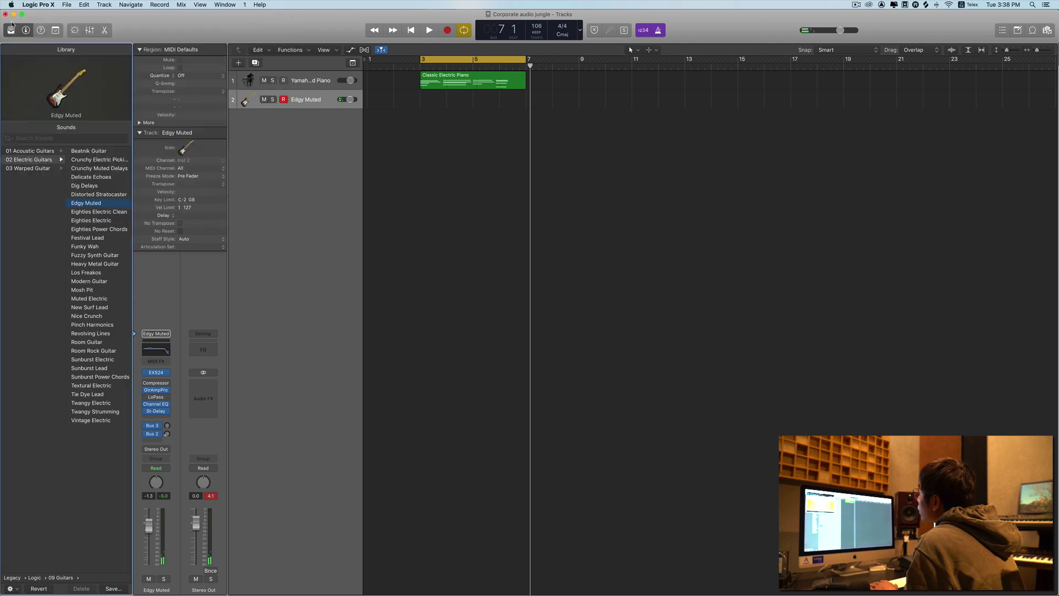
Step: Reset the Edgy Muted track's channel strip to clear its instrument and effects
click(166, 372)
click(264, 353)
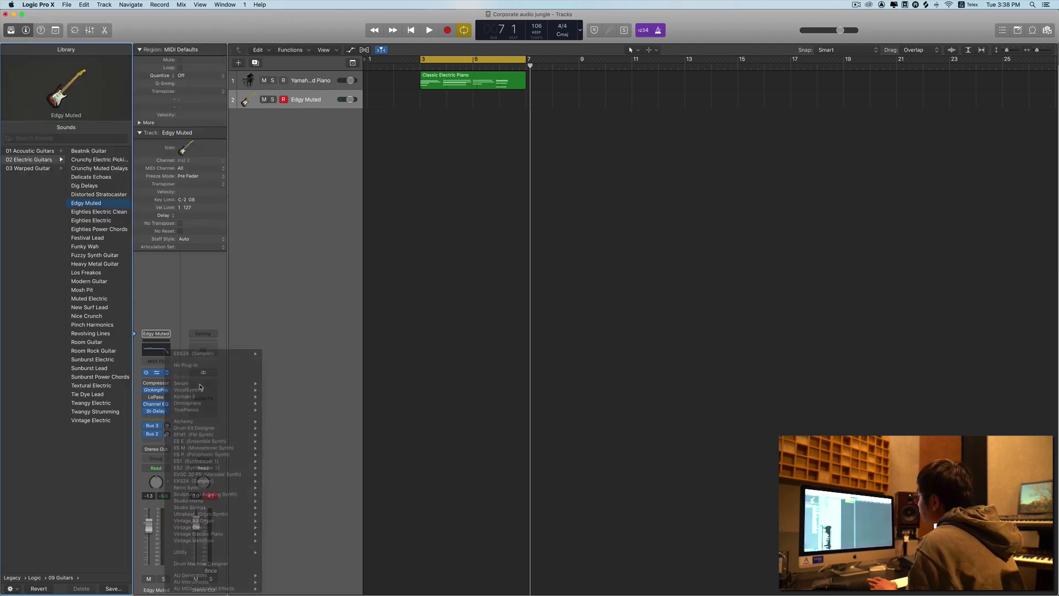
click(166, 335)
click(198, 404)
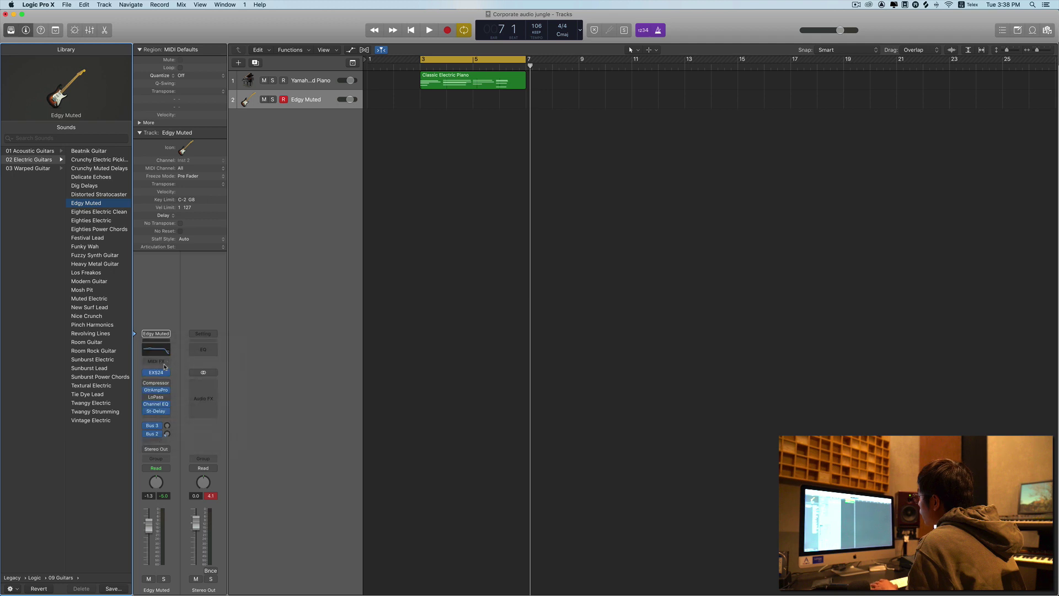
Step: Load a stereo Omnisphere instrument on the emptied track and dismiss its splash screen
click(166, 419)
mouse_move(196, 463)
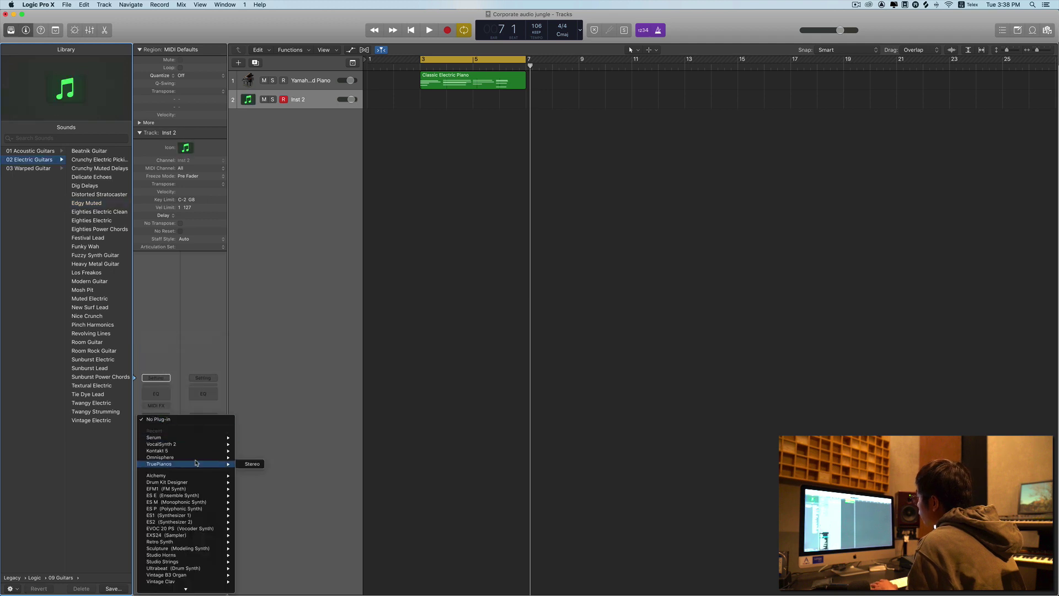
click(252, 464)
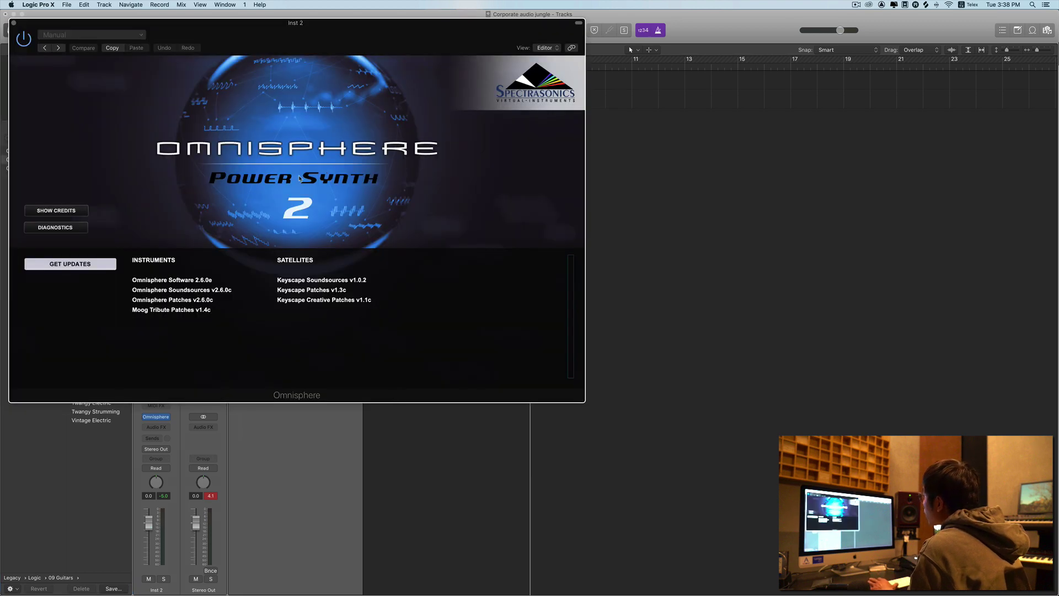
click(299, 178)
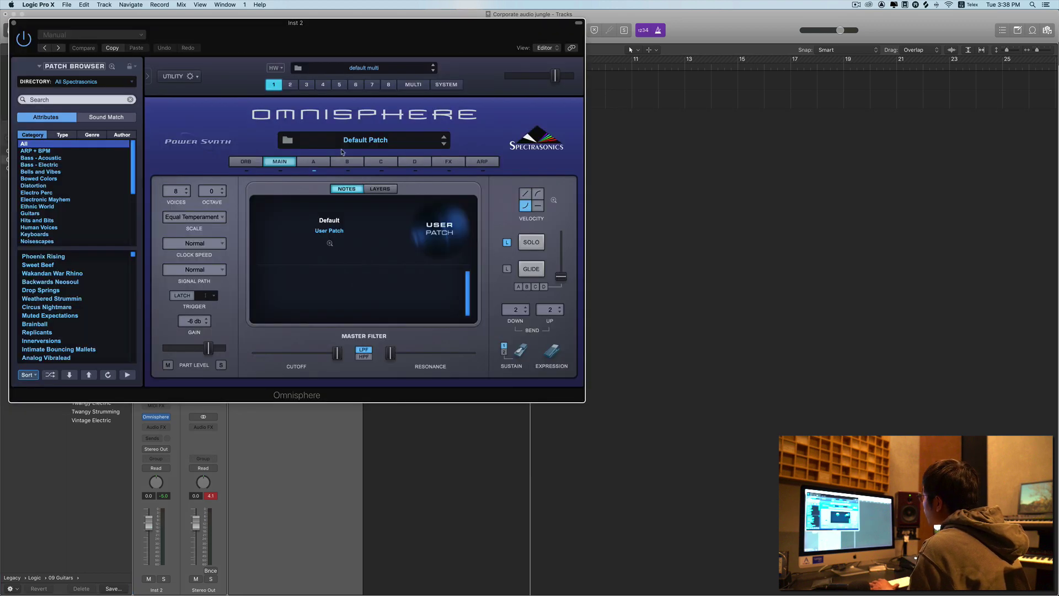
Step: Filter Omnisphere's patch browser to the Guitars category and audition the Fingerstyle Acoustic Harmonics patch
click(347, 142)
click(33, 188)
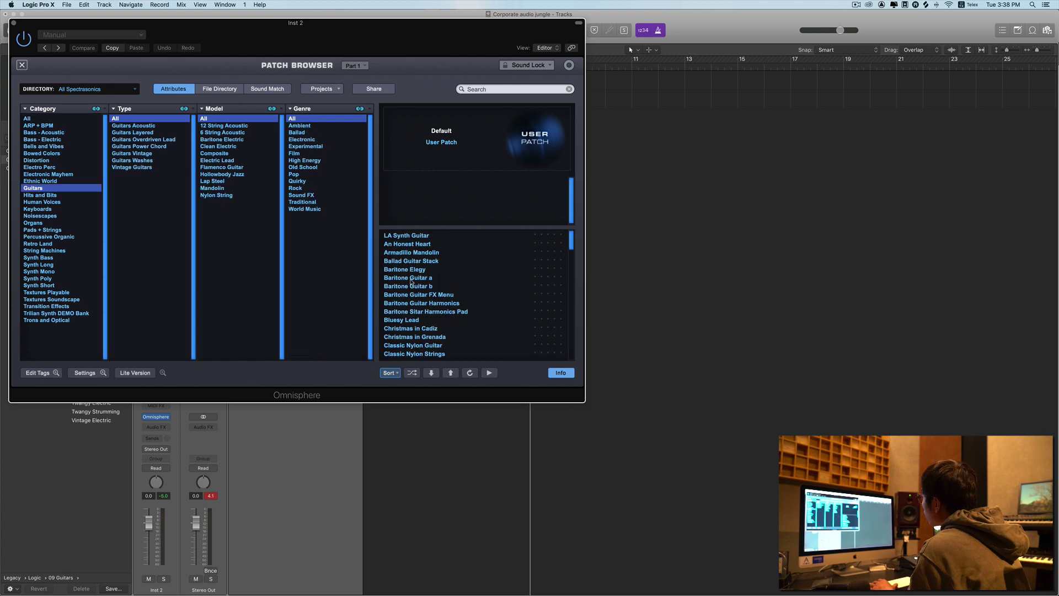
scroll(450, 309, down, 1)
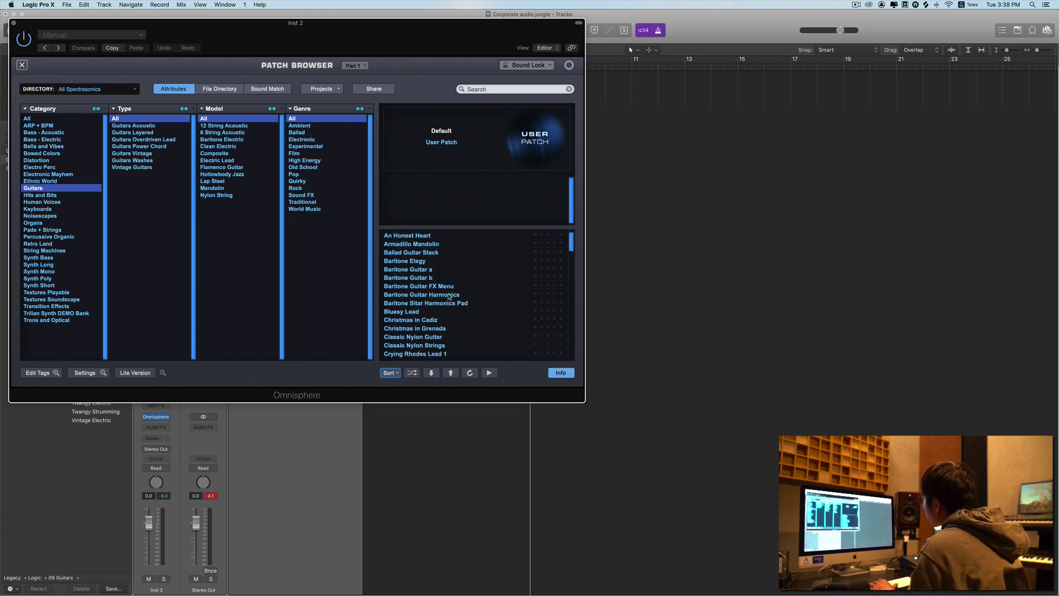
scroll(449, 297, down, 3)
scroll(450, 305, down, 8)
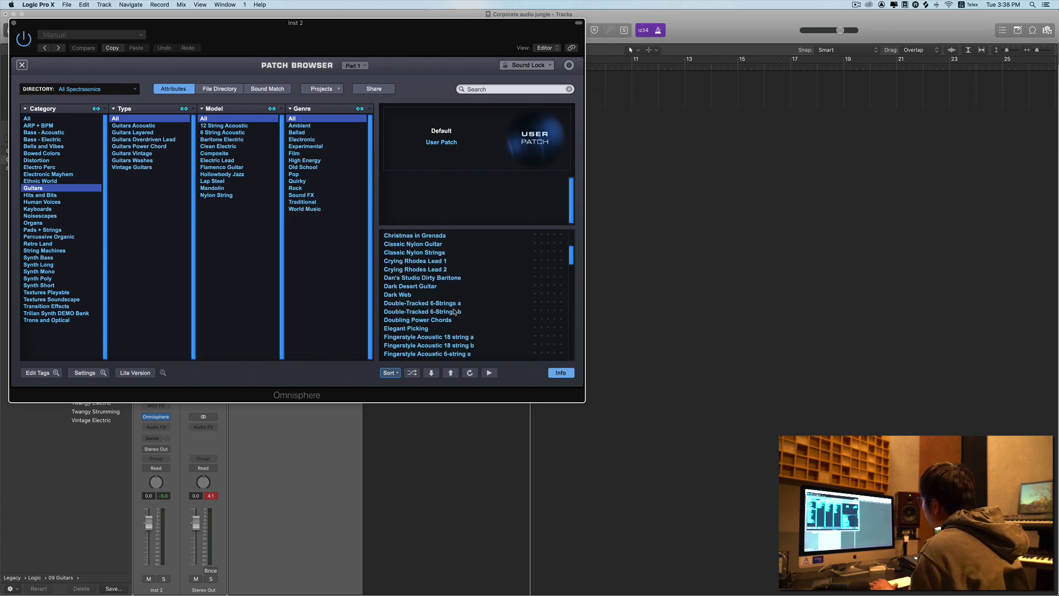
scroll(458, 326, down, 7)
click(461, 321)
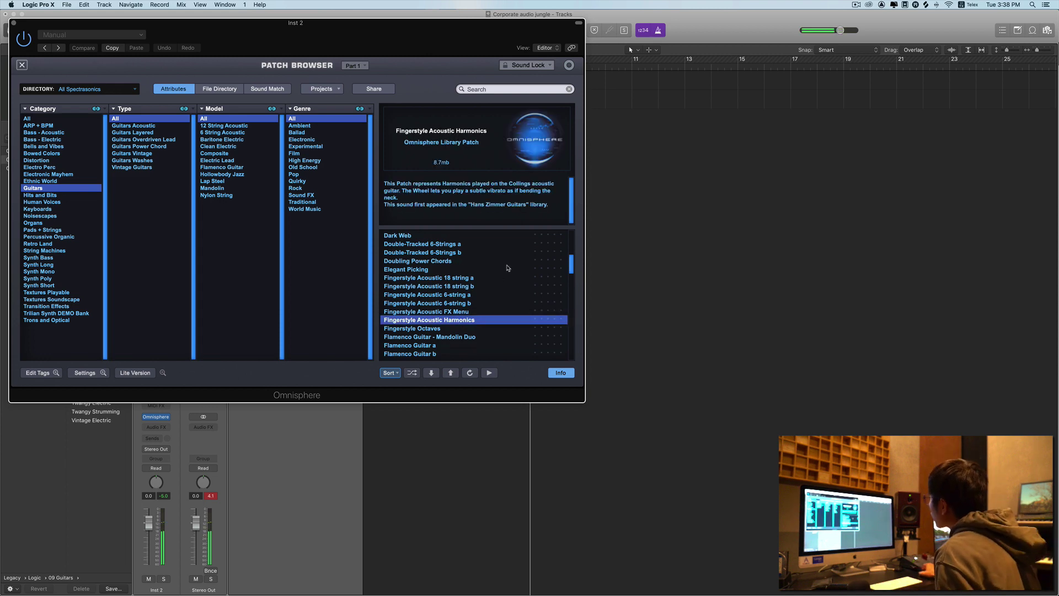
Step: Load the Jazz Guitar Fingers Harmonics patch from the Guitars category
scroll(464, 309, down, 10)
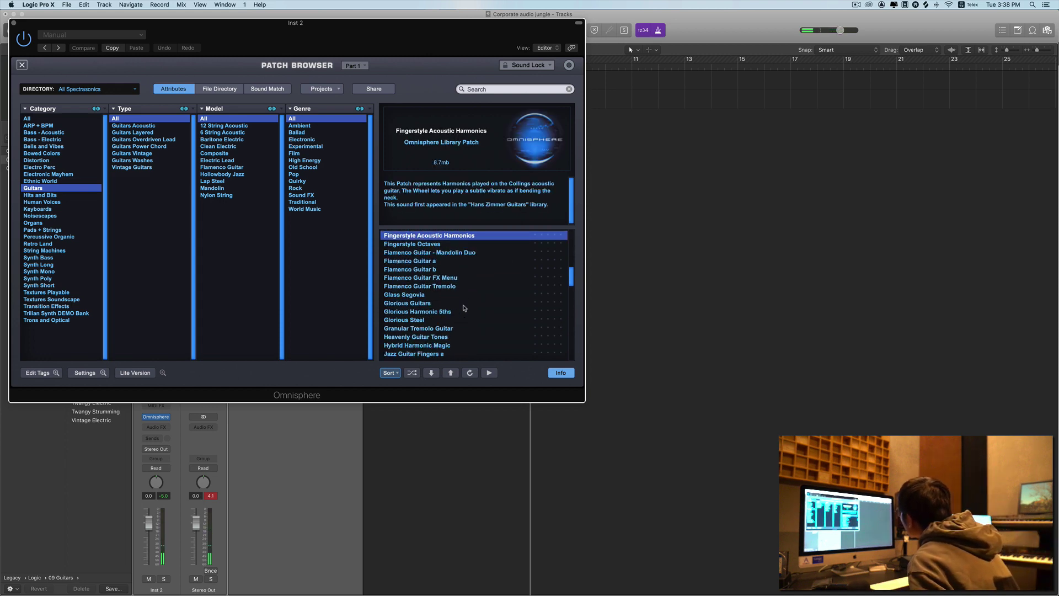
scroll(465, 305, down, 1)
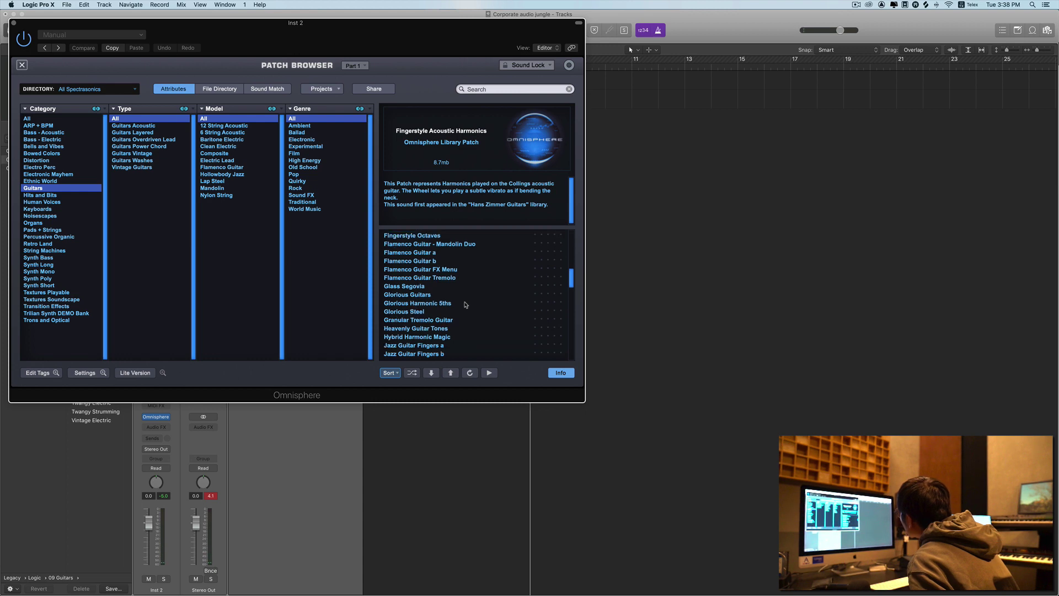
scroll(463, 309, down, 10)
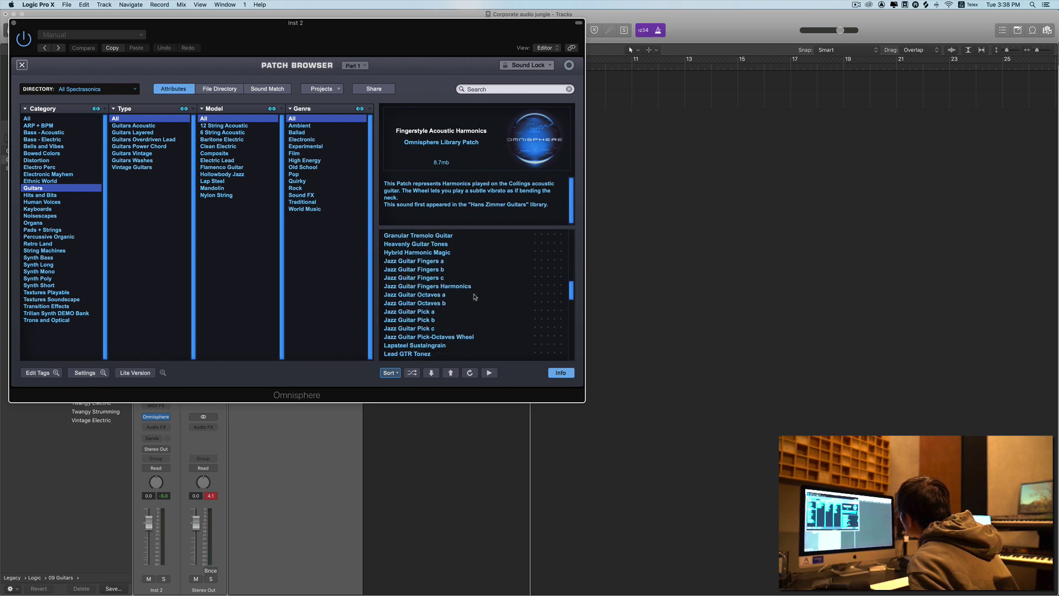
click(469, 287)
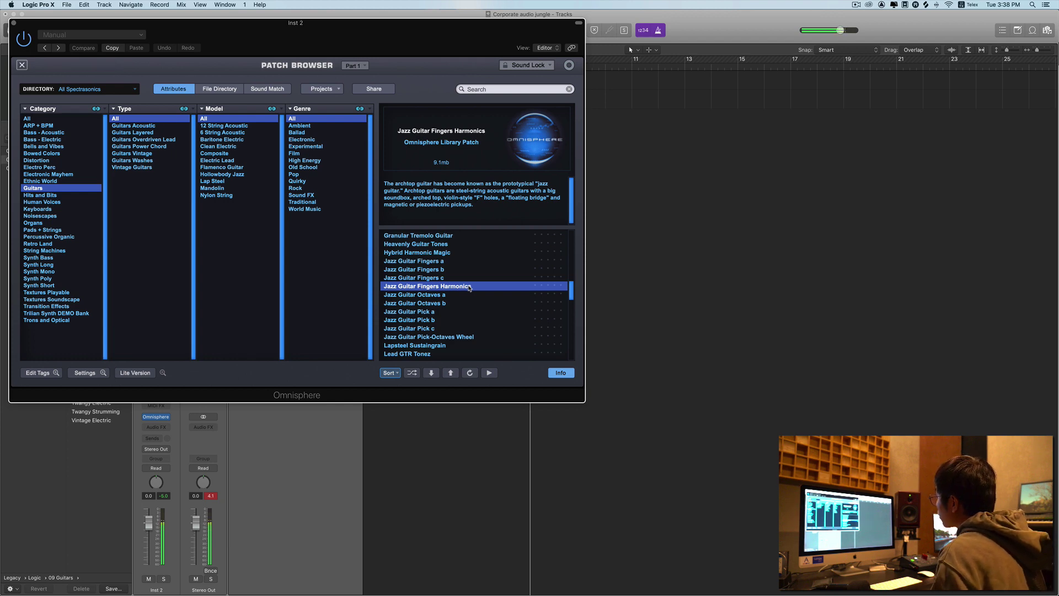
Step: Insert a Stereo Delay on the Omnisphere track with output mix at 25% left and 26% right, and close the plug-in windows
click(160, 427)
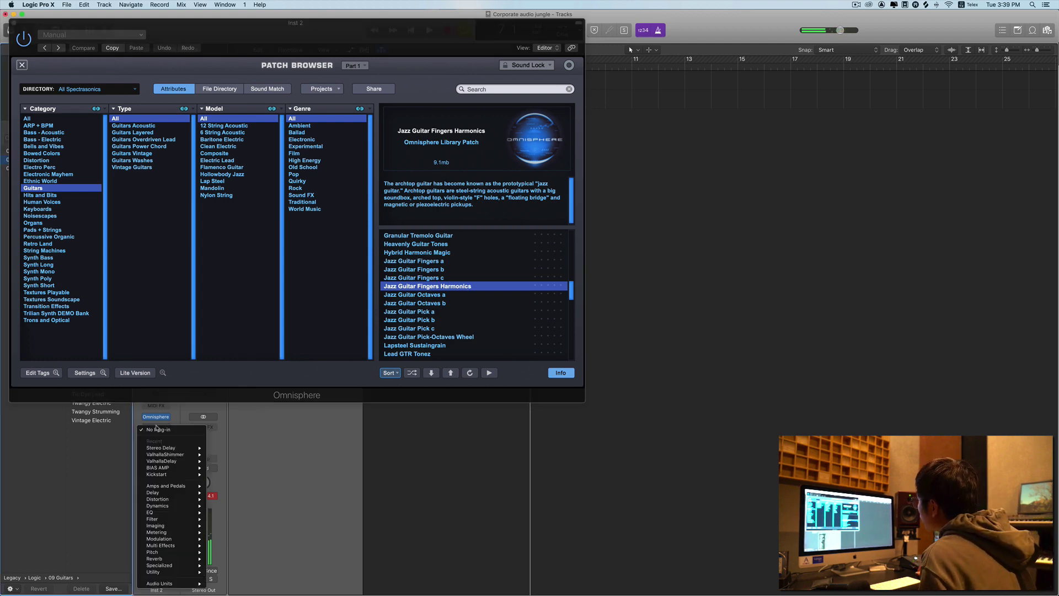
mouse_move(184, 493)
mouse_move(235, 513)
click(289, 512)
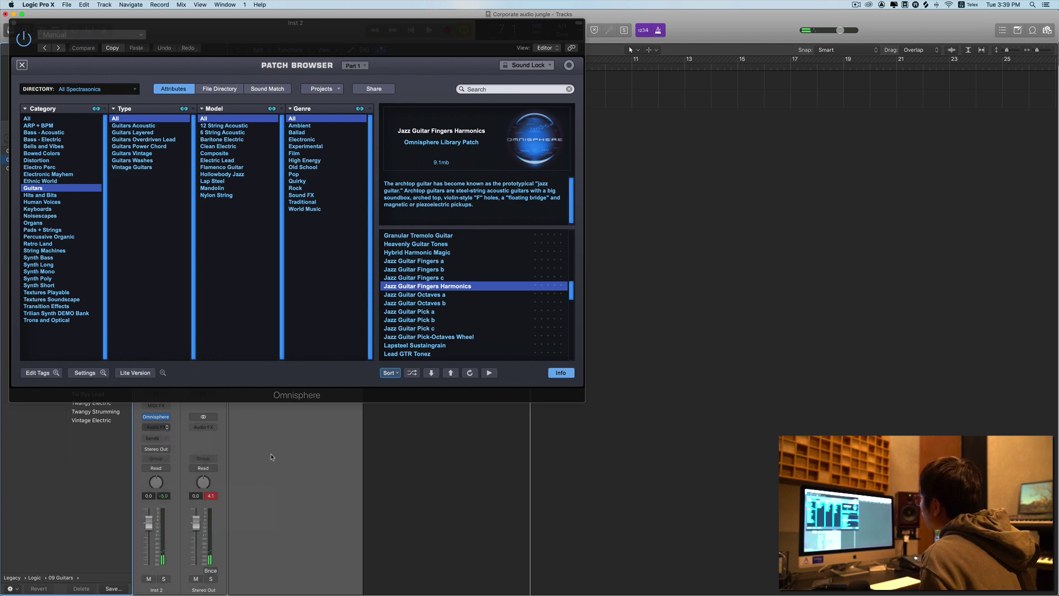
drag(282, 245, 282, 248)
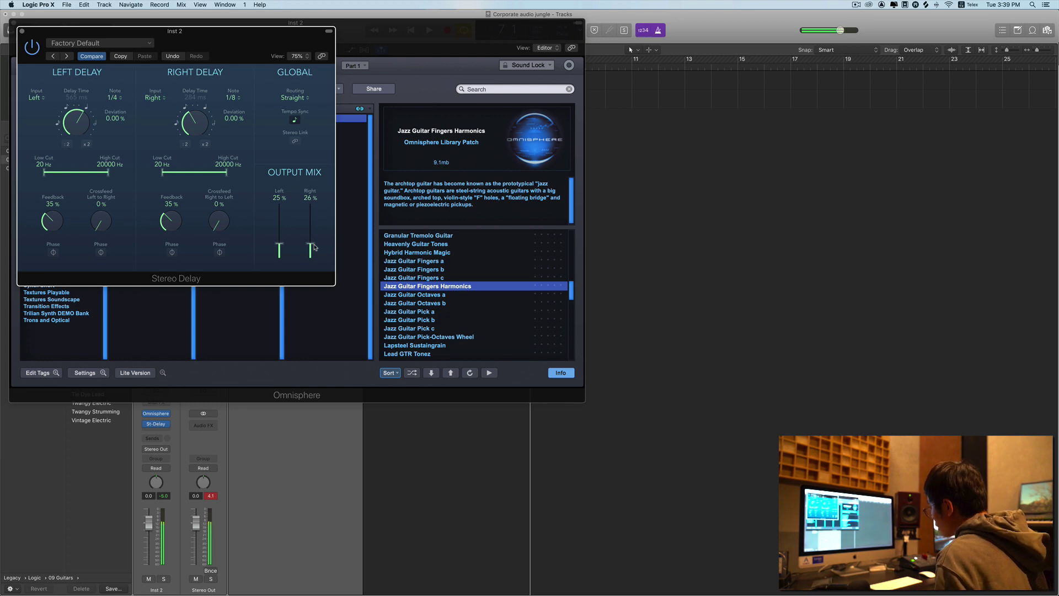
click(21, 31)
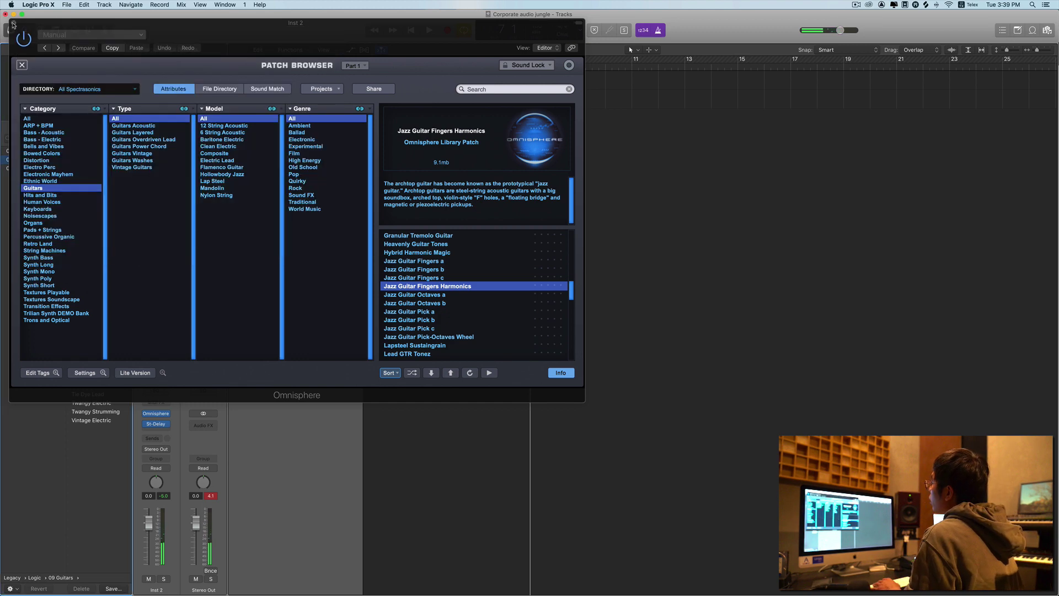
click(12, 26)
Step: Record a guitar part on the Inst 2 track over bars 3 to 7, discarding the first take and starting again
key(r)
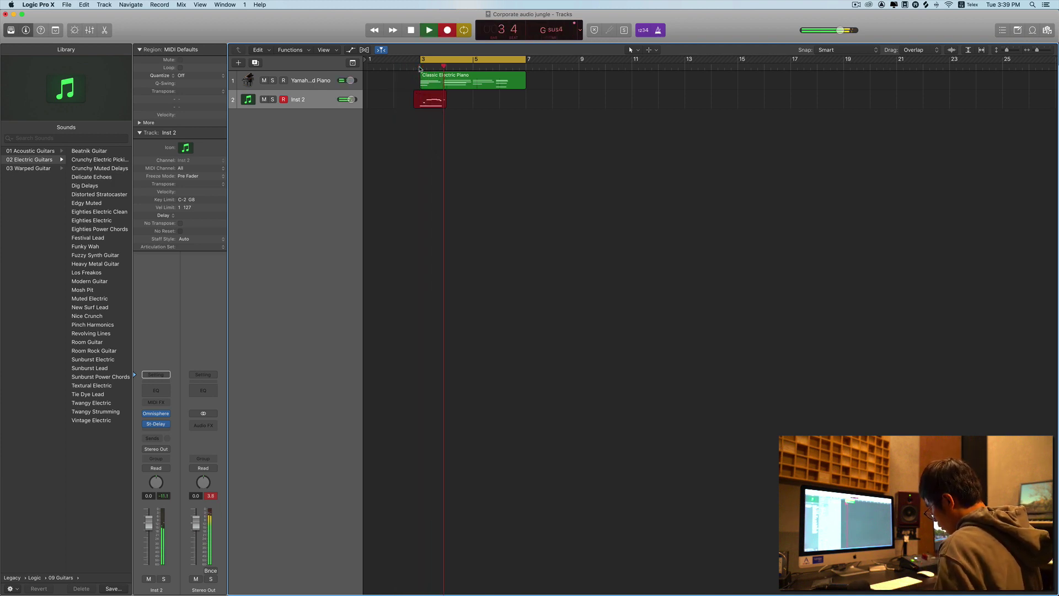
key(super+period)
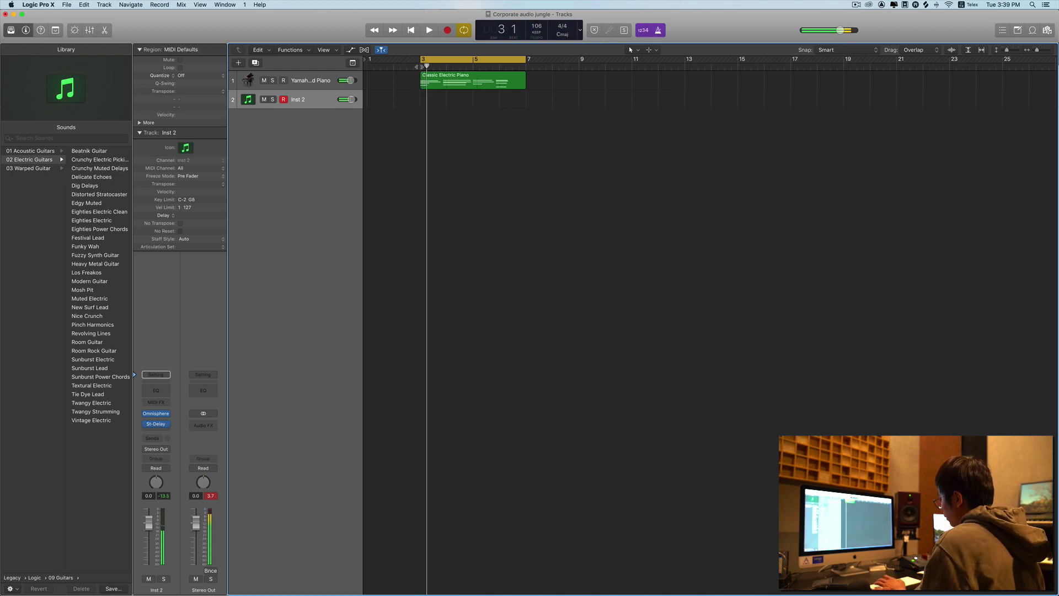
key(r)
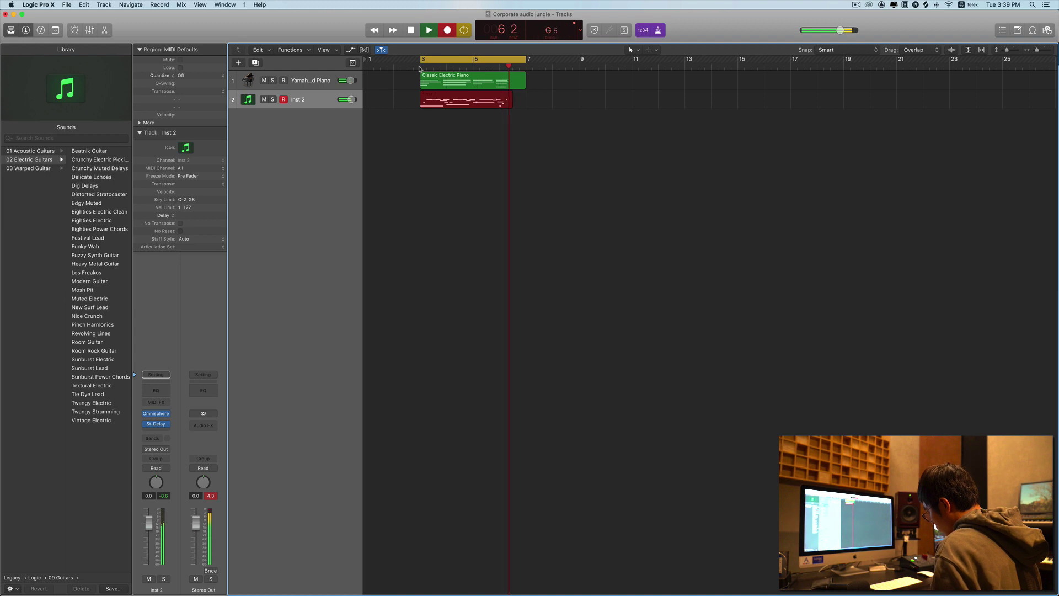
key(space)
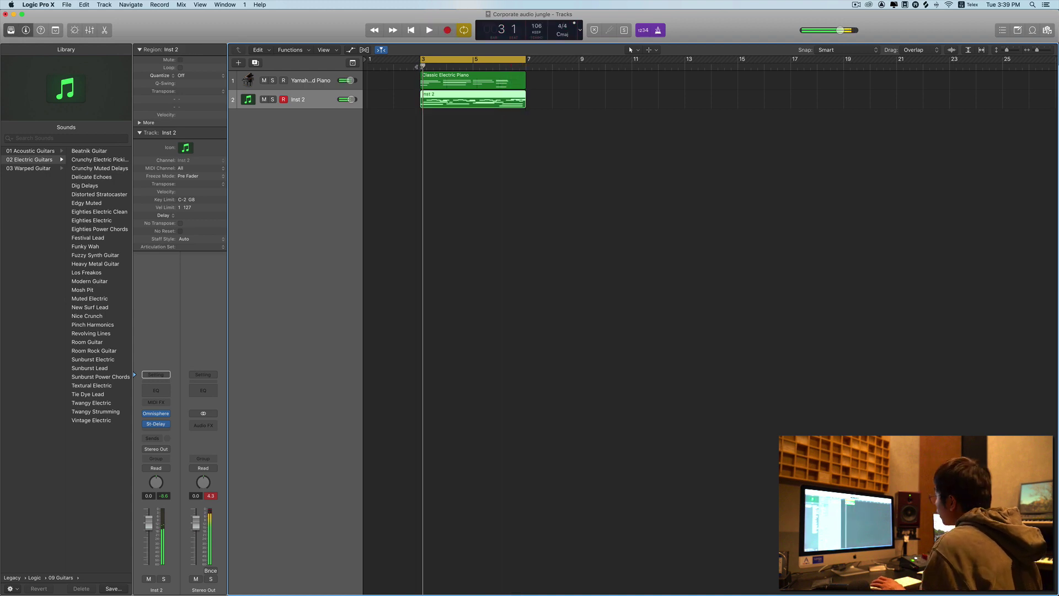
Step: Quantize the recorded Inst 2 region to 1/16 notes and open it in the Piano Roll
key(q)
key(space)
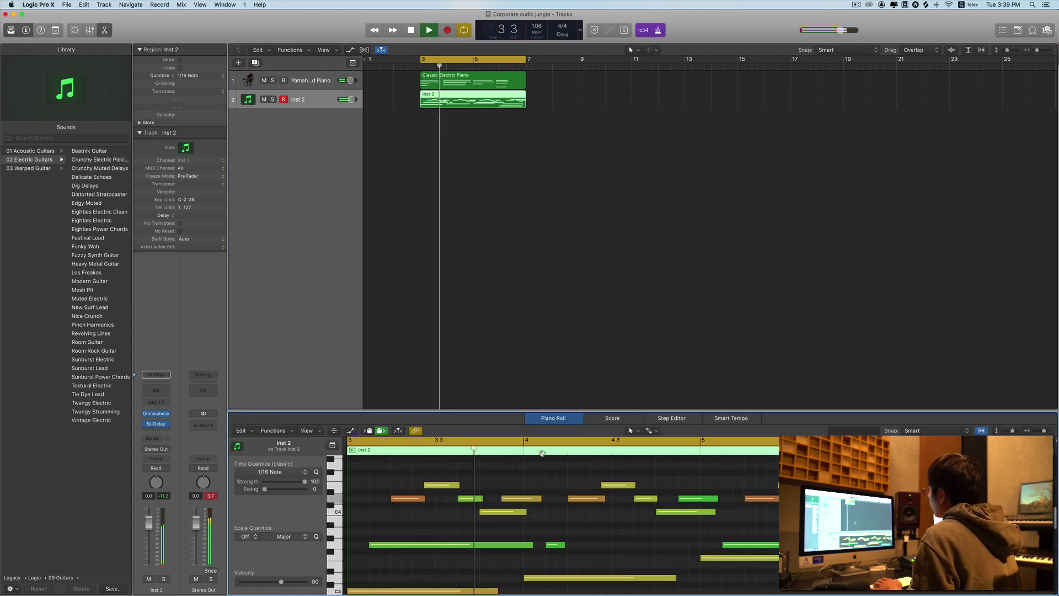
key(p)
key(space)
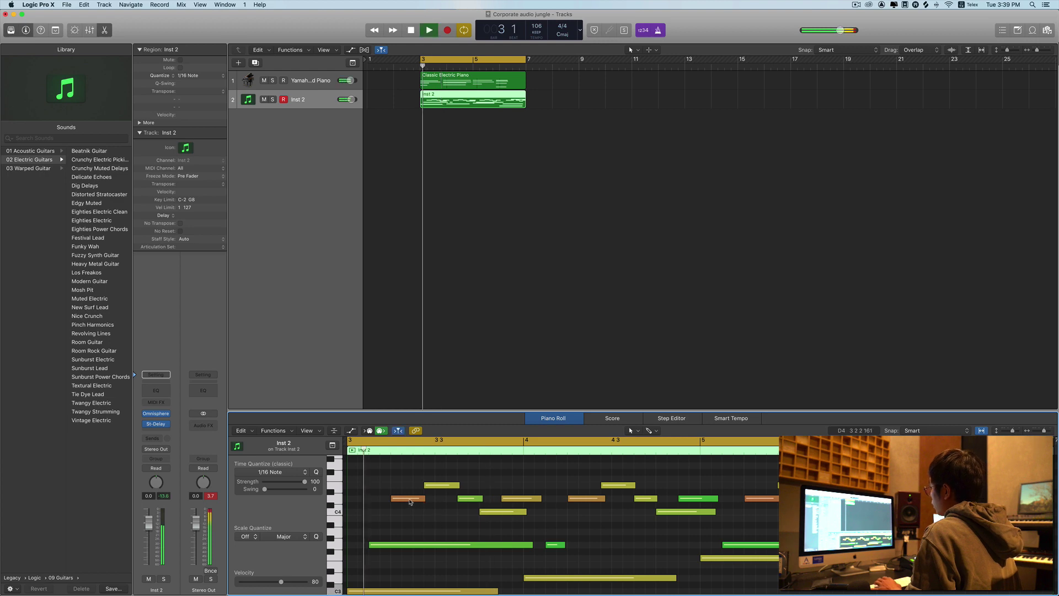
Step: Lower the first two melody notes in bar 3 to C4 and D4, and check them in playback
drag(409, 500, 453, 503)
key(space)
key(space)
key(space)
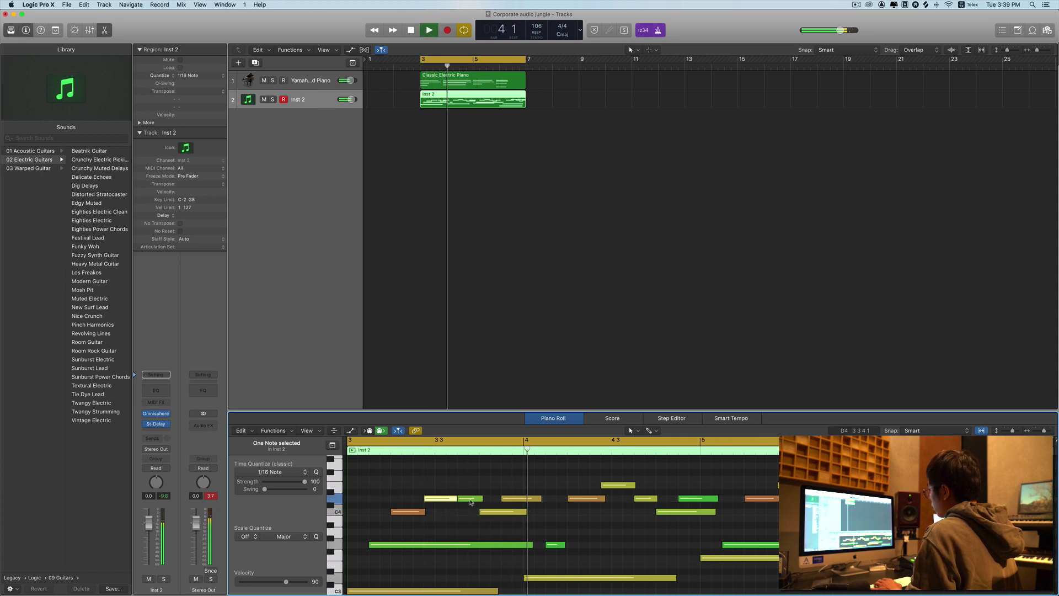
key(space)
key(space)
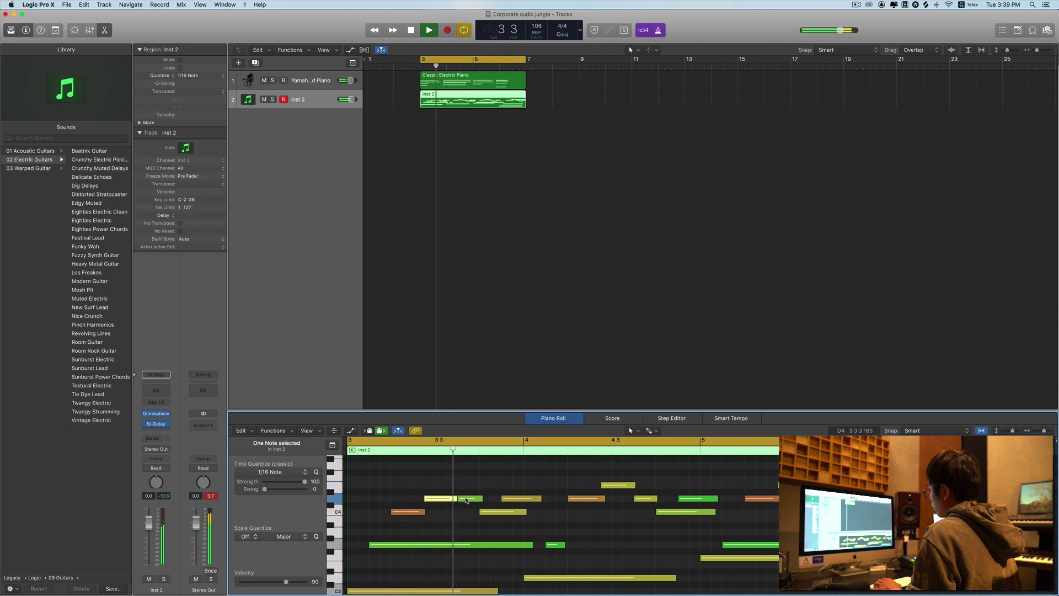
Step: Raise the third melody note in bar 3 to E4 and listen to the phrase
drag(466, 501, 457, 489)
key(space)
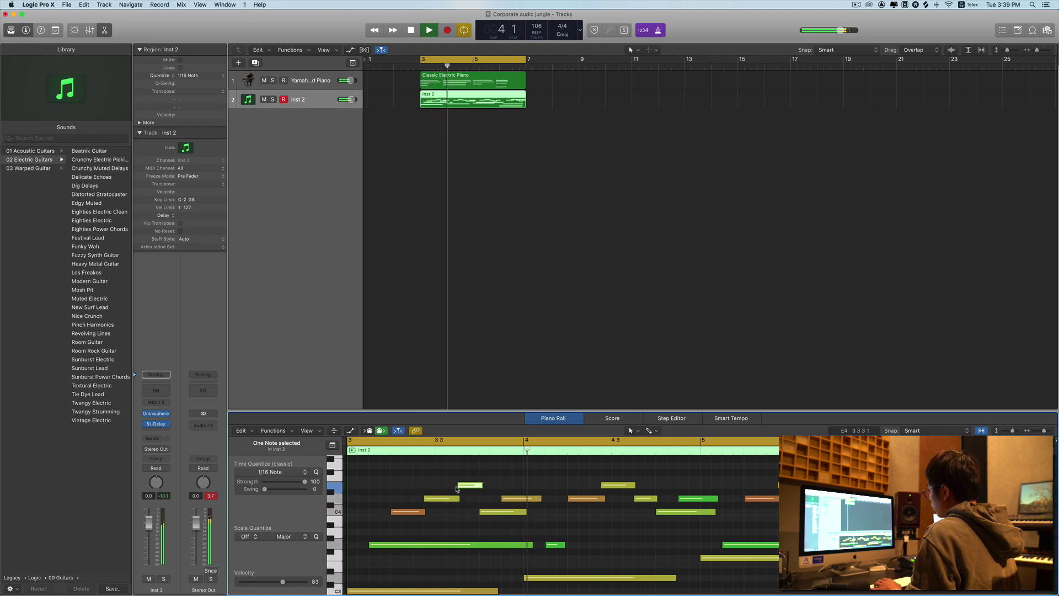
key(space)
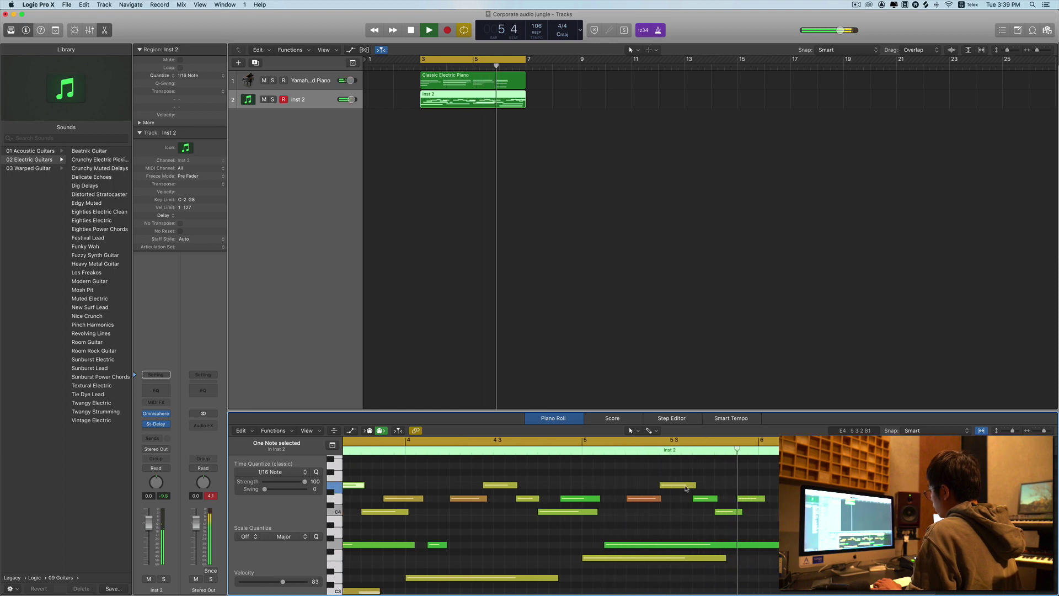
Step: Replay the guitar part and examine its note pattern from bar 3 to bar 6 in the Piano Roll
key(space)
key(space)
scroll(509, 472, right, 2)
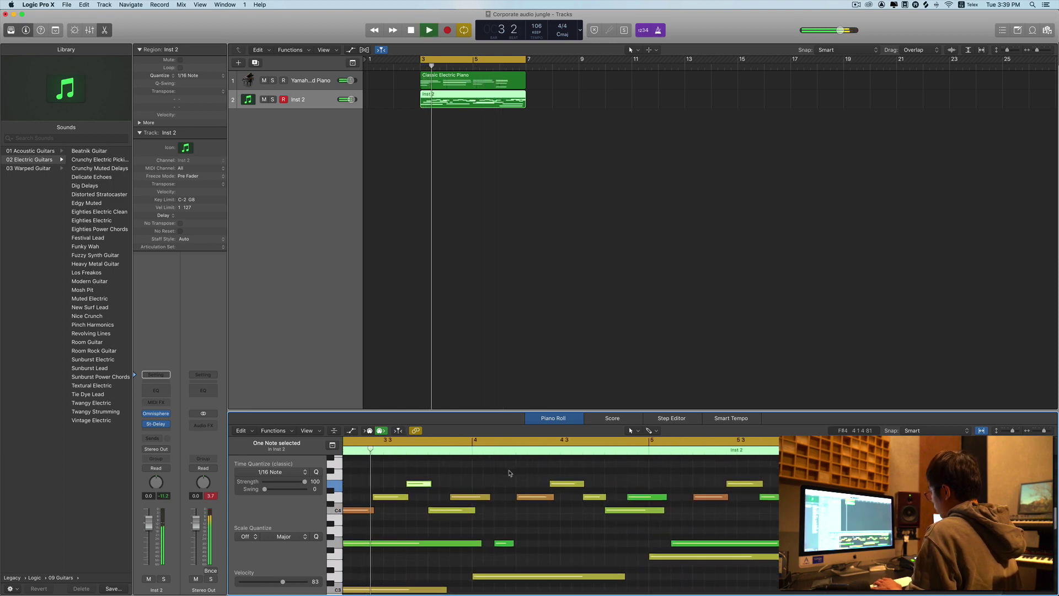
key(super+Left)
key(super+Left)
key(super+Up)
key(super+Up)
scroll(512, 473, right, 2)
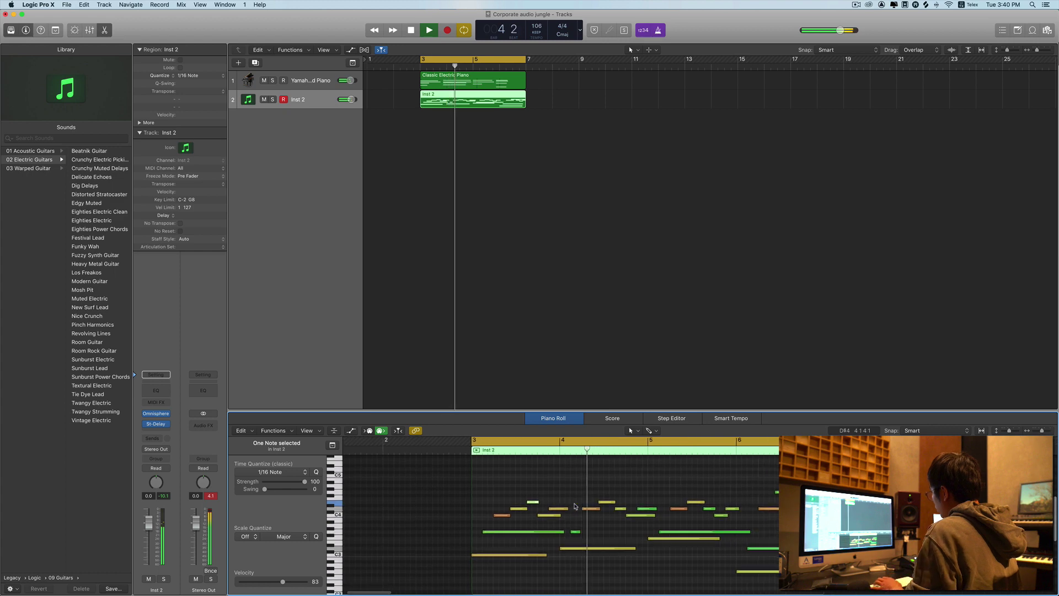
key(space)
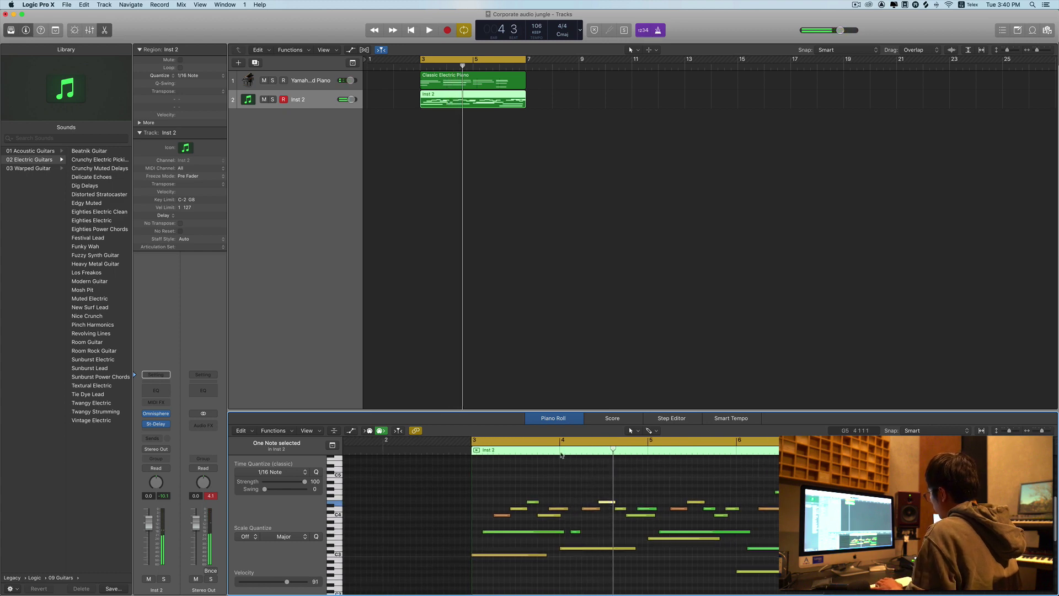
Step: Raise the short D4 melody note before the end of bar 4 to F4 and listen to the phrase
key(space)
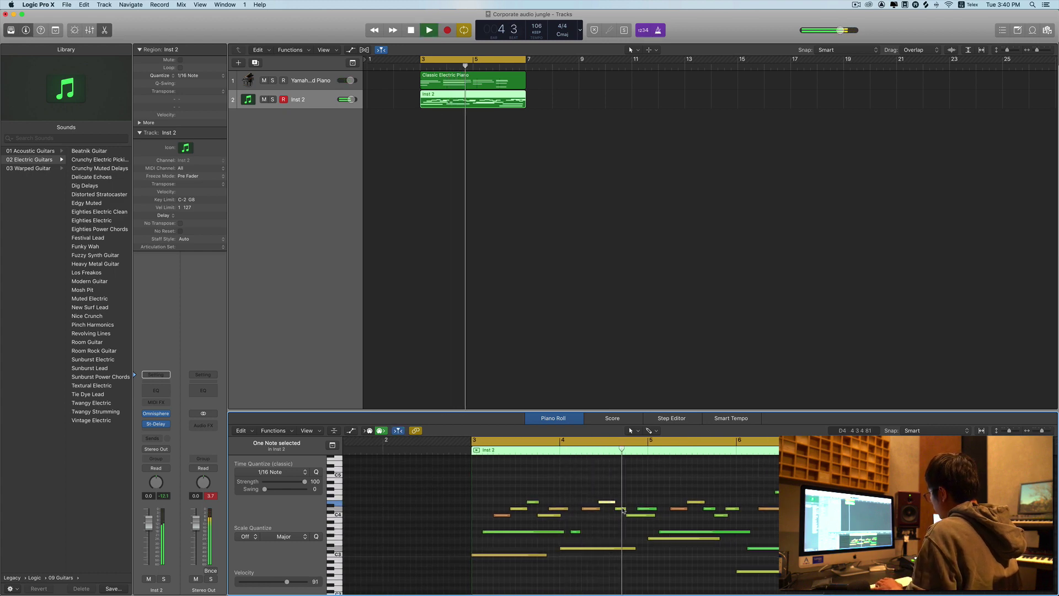
key(space)
drag(621, 508, 621, 498)
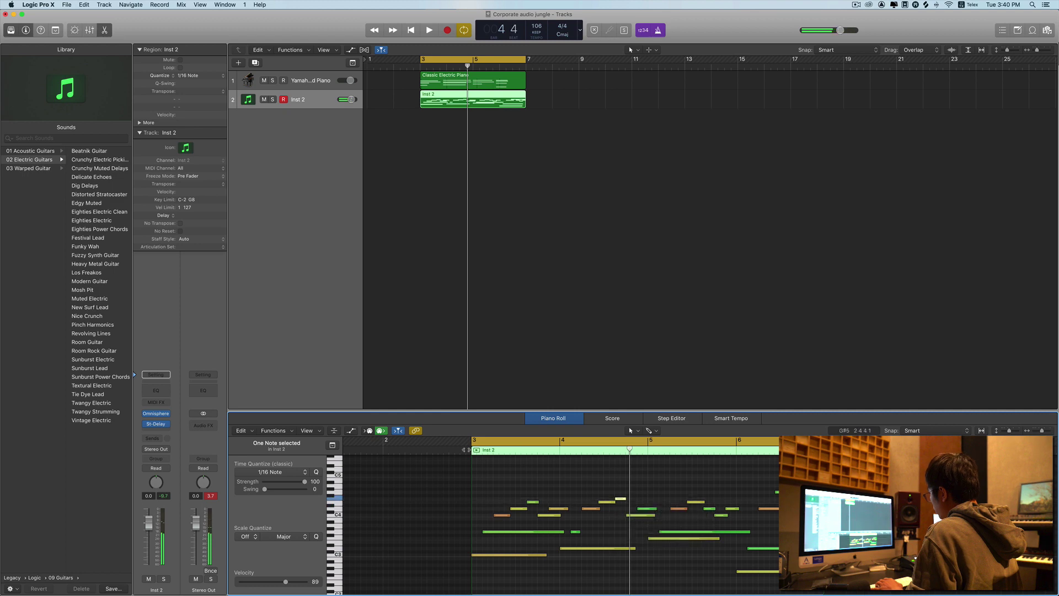
key(space)
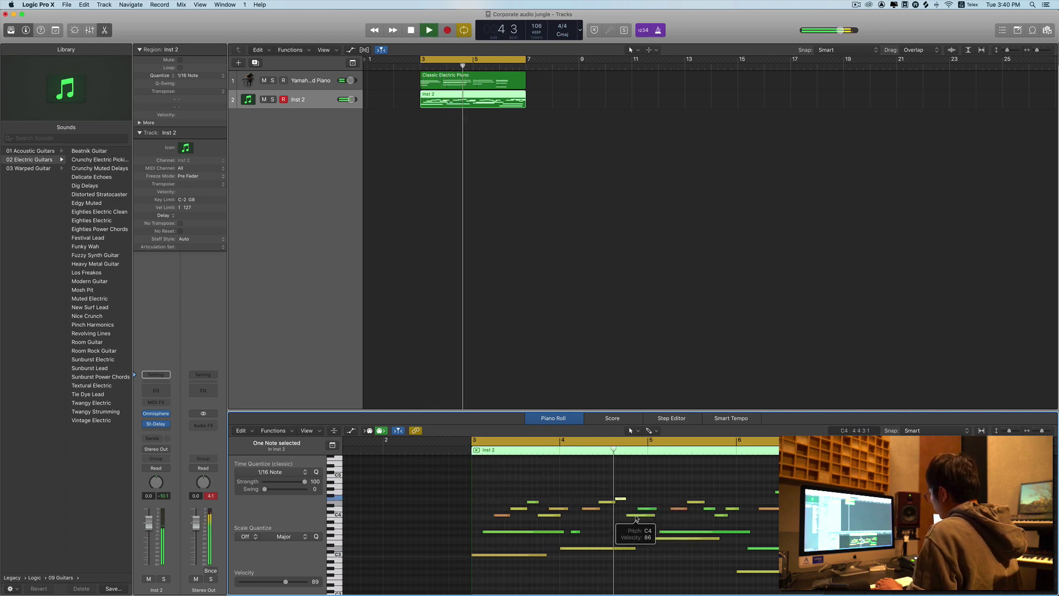
key(space)
drag(637, 516, 650, 510)
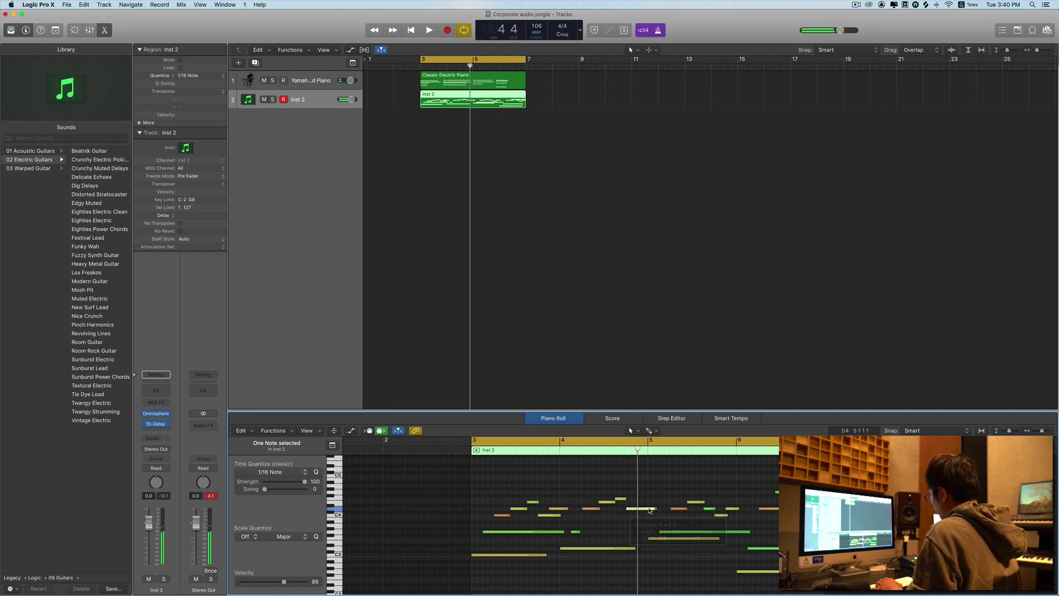
key(super+z)
Step: Raise the overlapping D4 and C4 notes at the end of bar 4 to E4 and D4, and play the phrase through
click(642, 510)
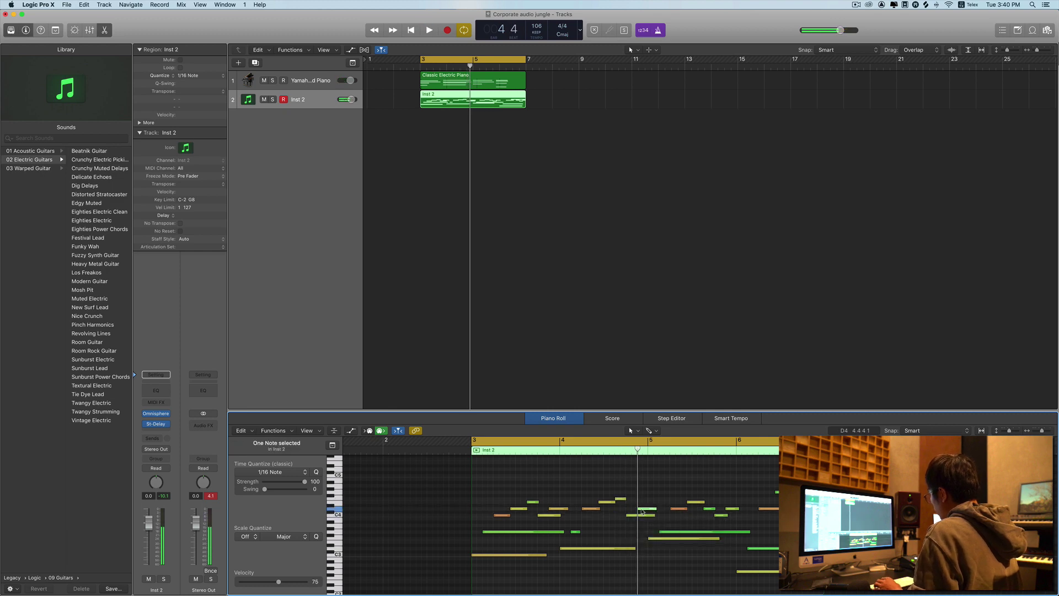
key(alt+Up)
key(alt+Up)
scroll(641, 511, right, 1)
click(638, 515)
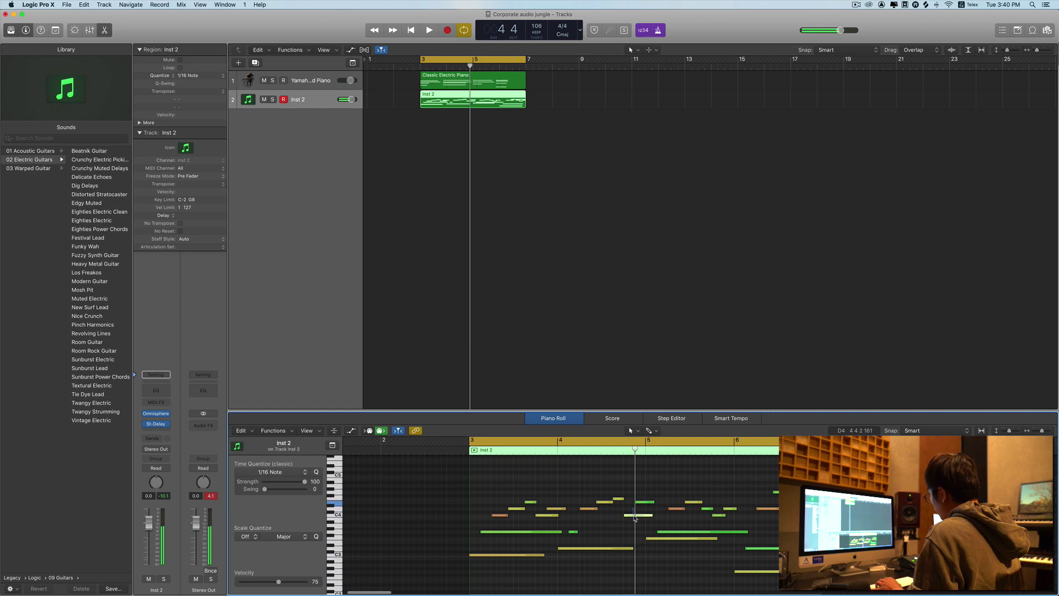
key(alt+Up)
key(alt+Up)
scroll(496, 480, right, 1)
key(space)
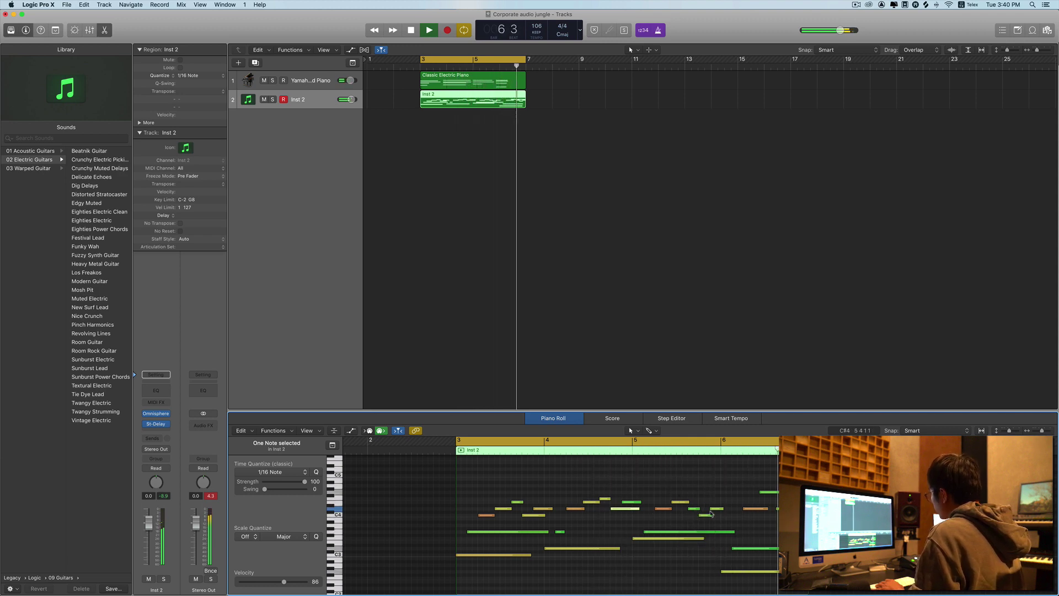
key(space)
Step: Close the Piano Roll and replace the Inst 2 region with a newly recorded guitar take spanning bars 3 to 6
key(e)
key(Return)
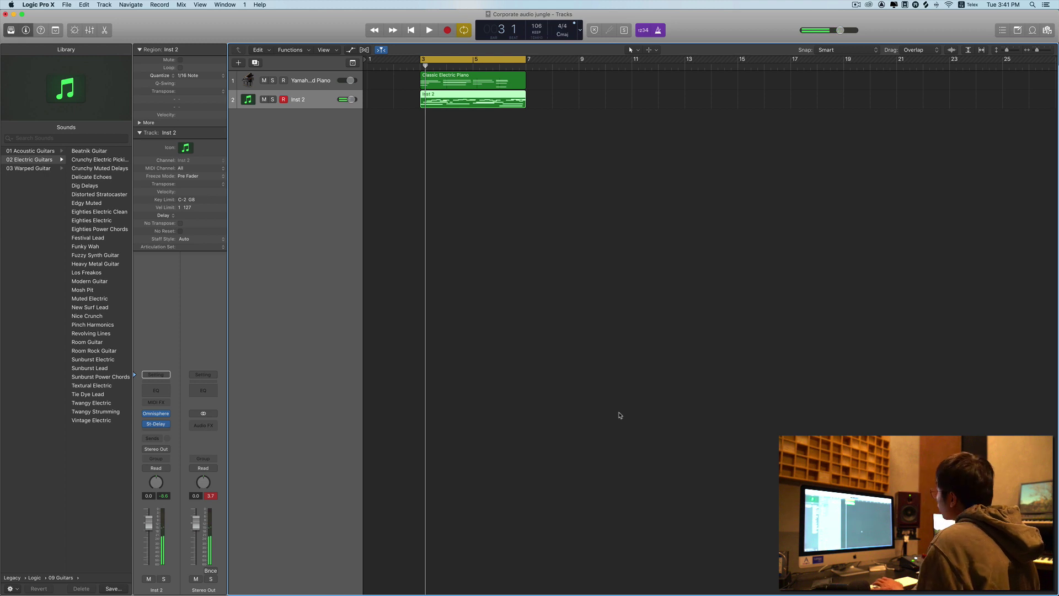
key(space)
key(space)
key(BackSpace)
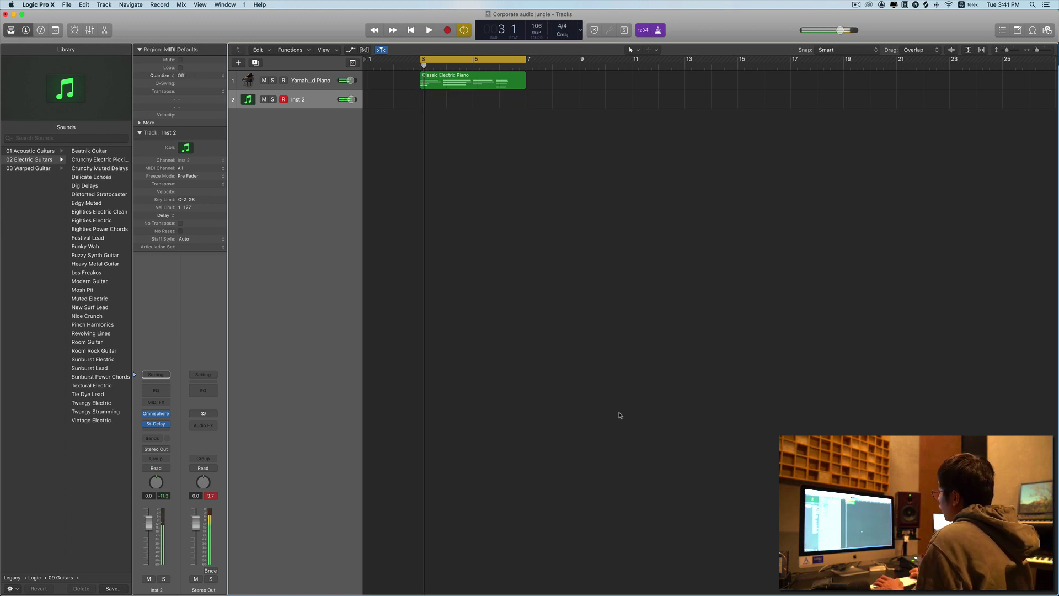
key(r)
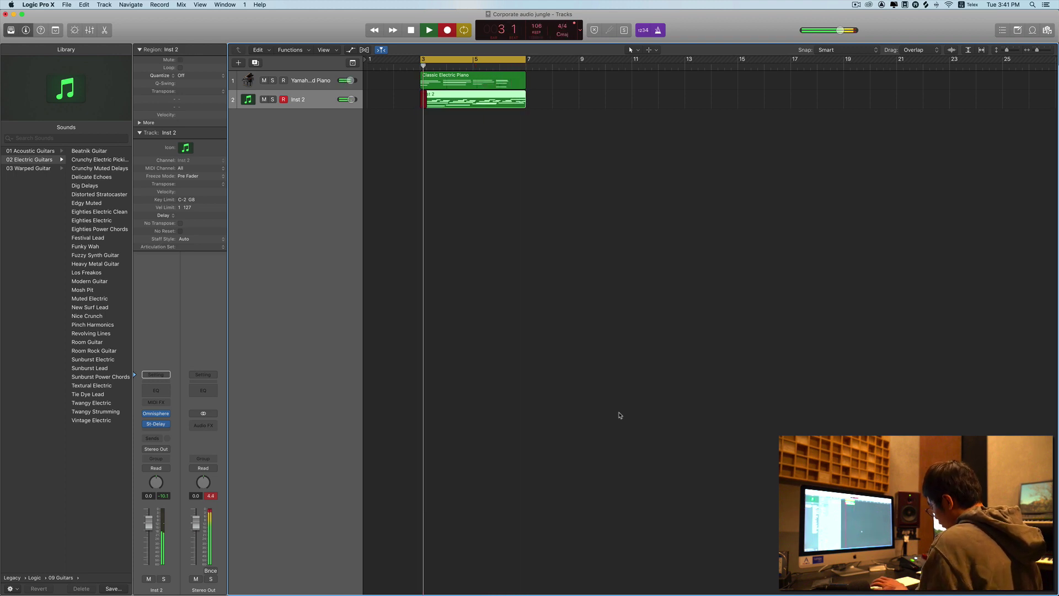
Step: Rename the Inst 2 track as muted grt and save the project
double_click(303, 98)
text(m)
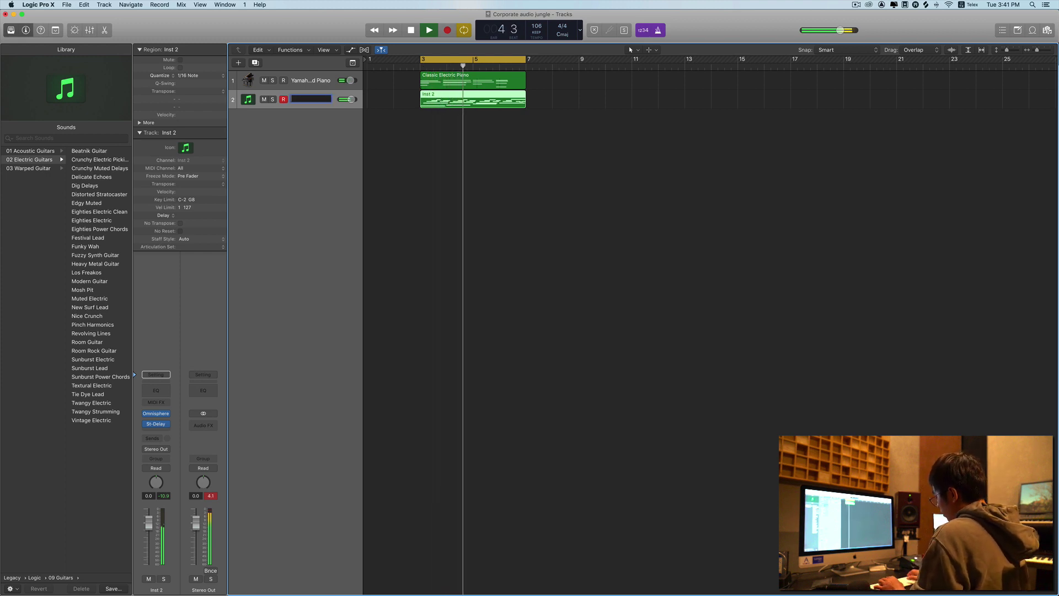
text(uted grt)
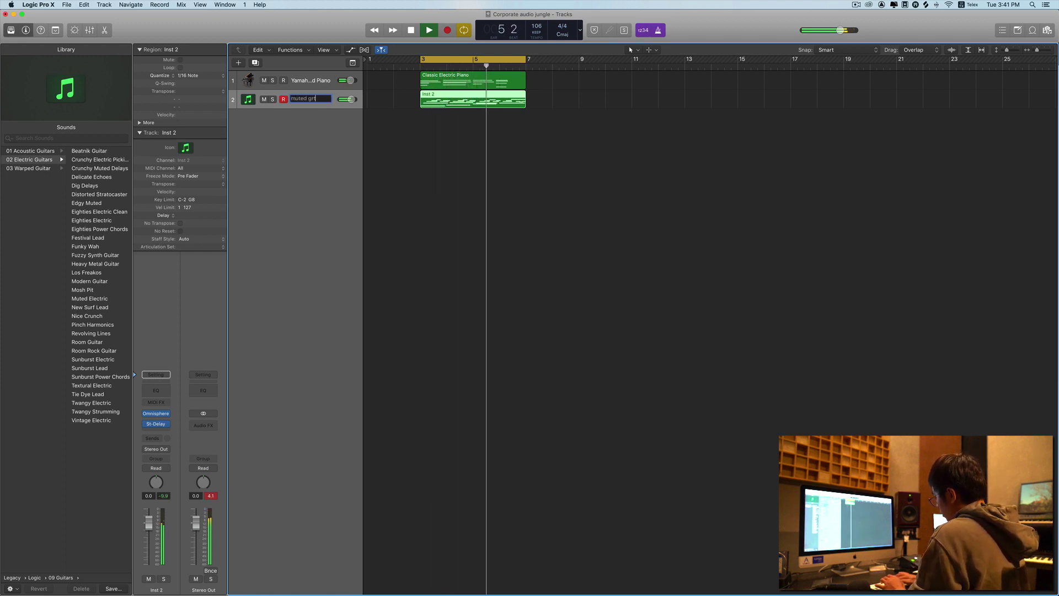
key(Return)
key(super+s)
Step: Lower the muted grt track's volume to -2.2 dB during playback
click(442, 161)
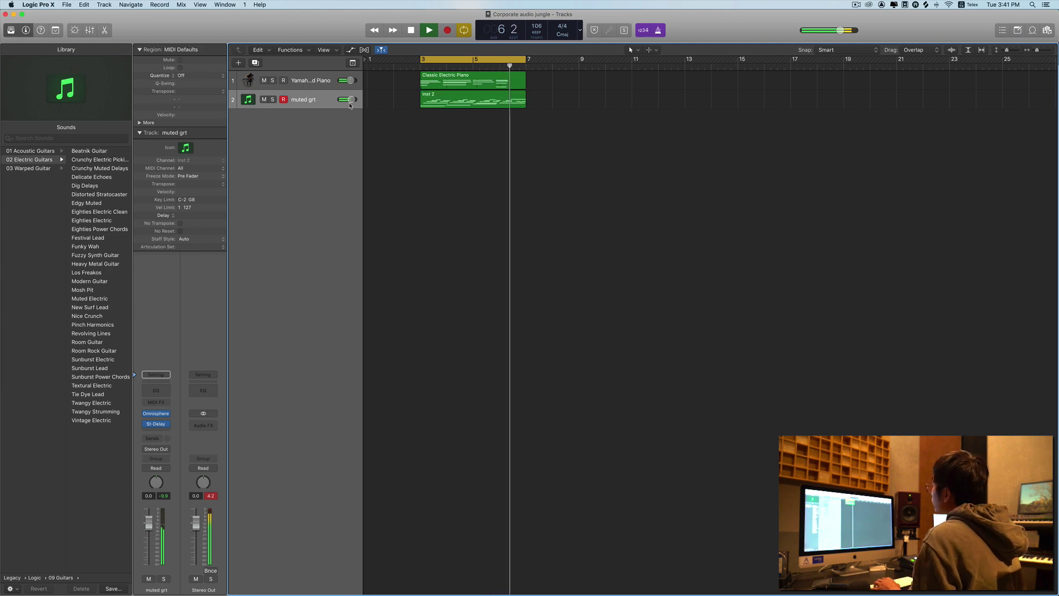
drag(350, 99, 348, 100)
key(space)
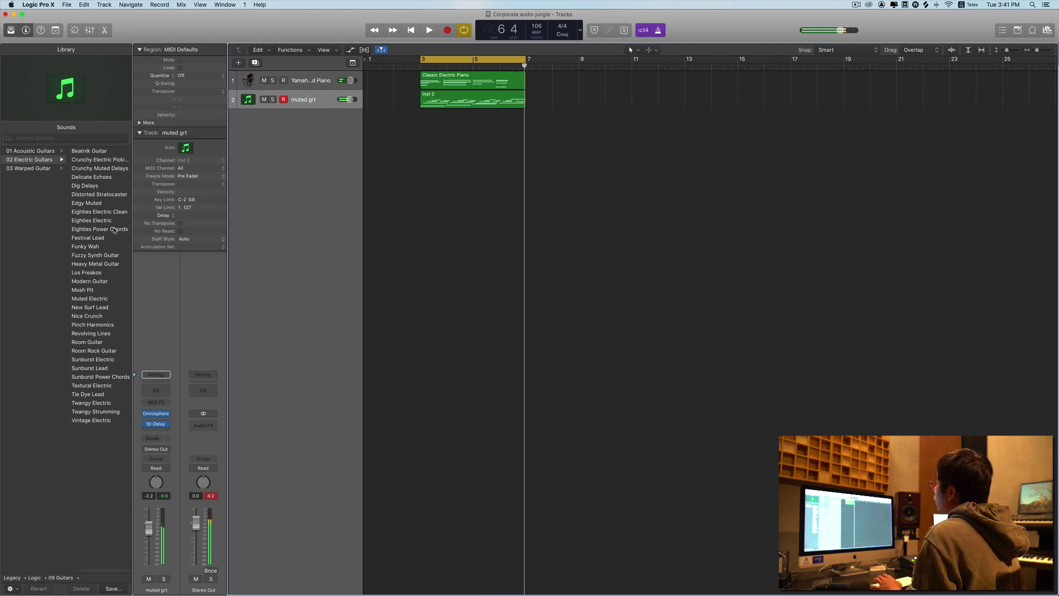
Step: Add a track with the SoCal drum kit and record a drum part over bars 3 to 6, quantized to 1/16 notes
double_click(320, 151)
click(37, 161)
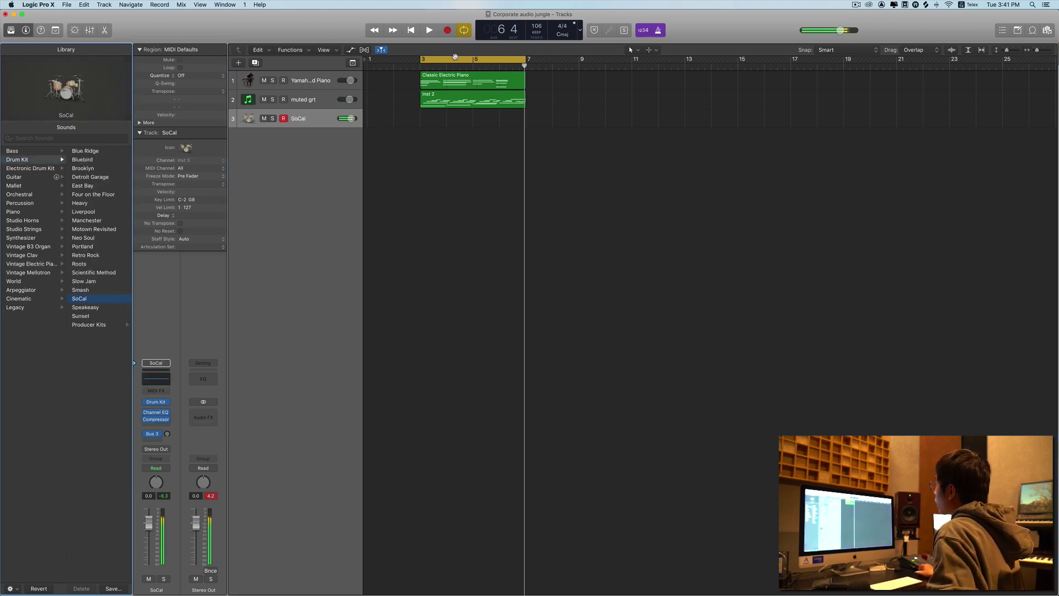
key(space)
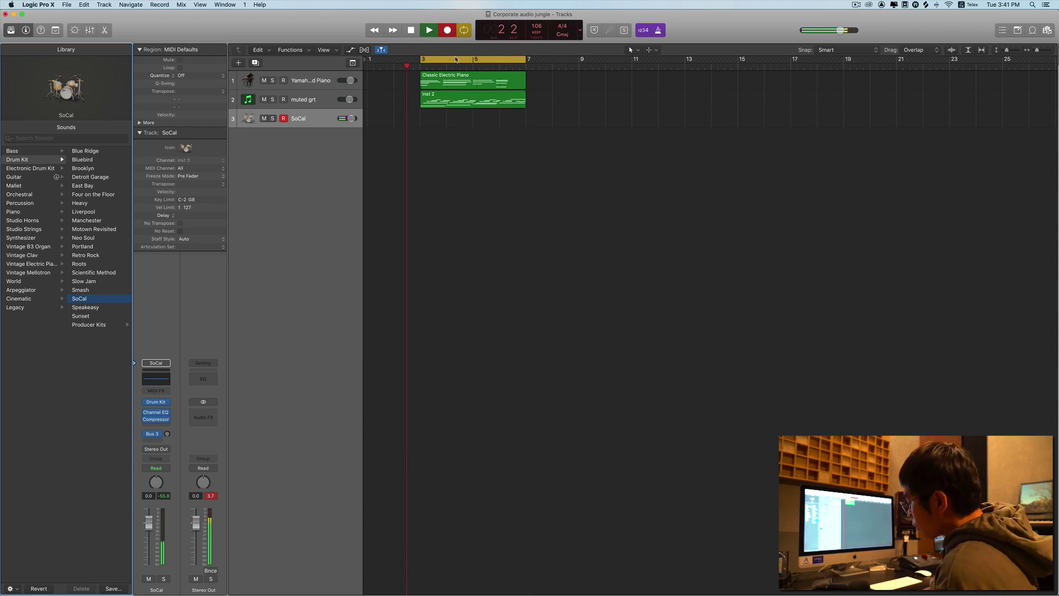
key(r)
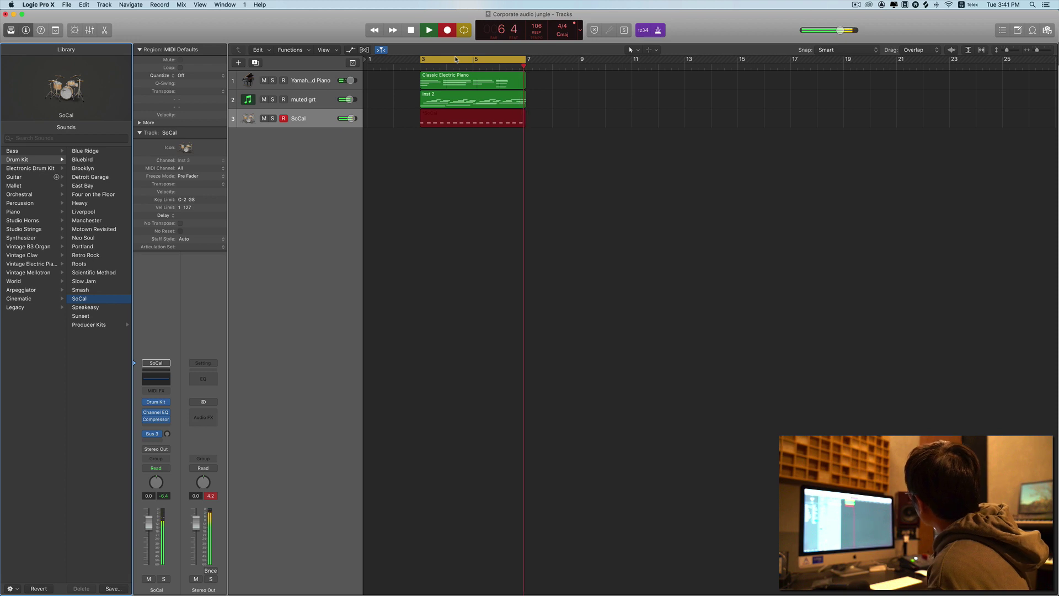
key(space)
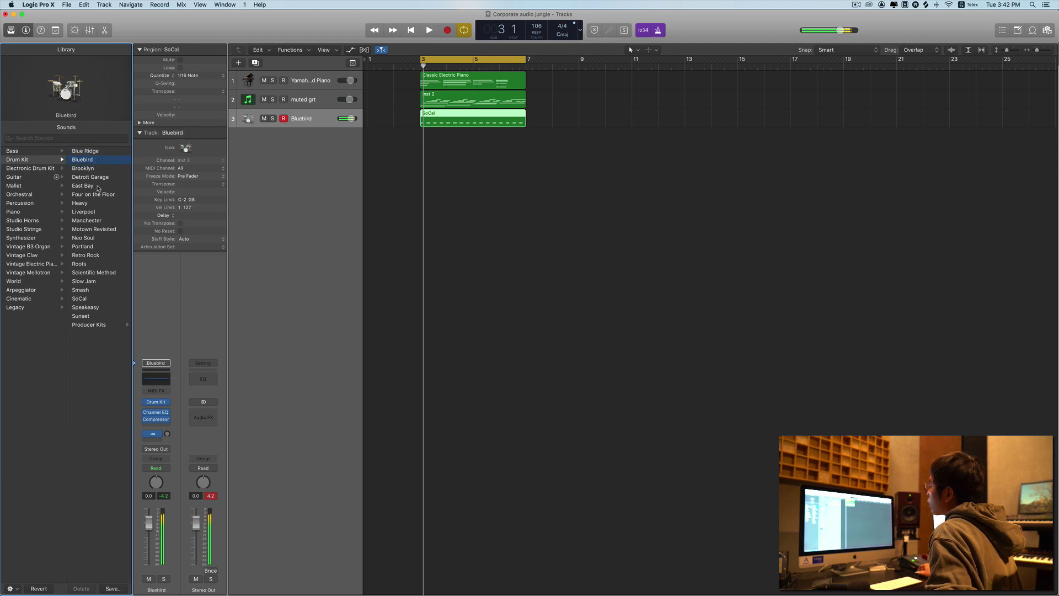
Step: Change the drum kit to East Bay and cut its Channel EQ by 15 dB at 1560 Hz and 6 dB above 1800 Hz
click(82, 186)
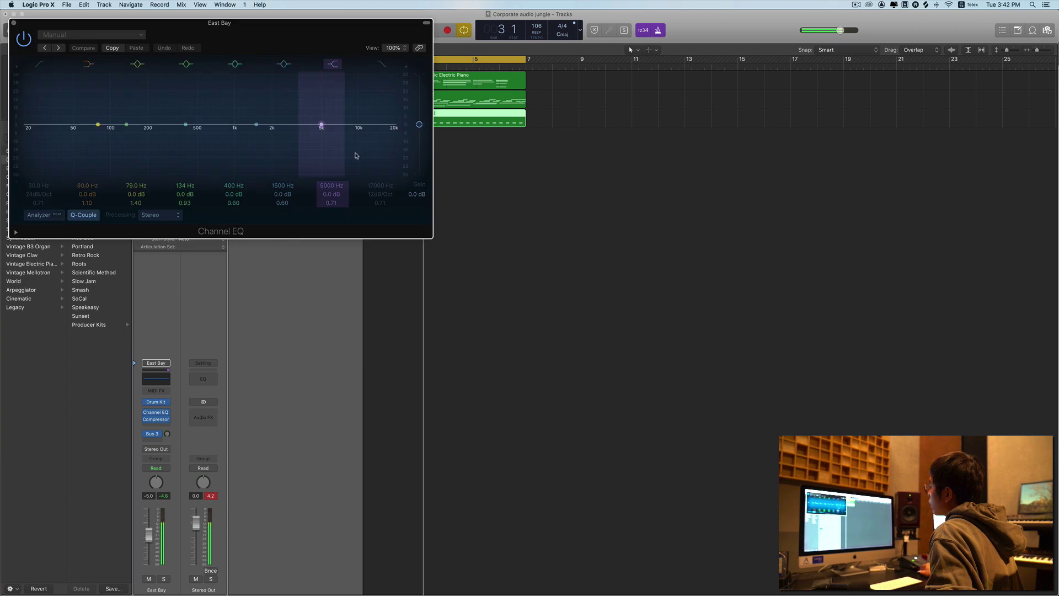
drag(368, 151, 292, 169)
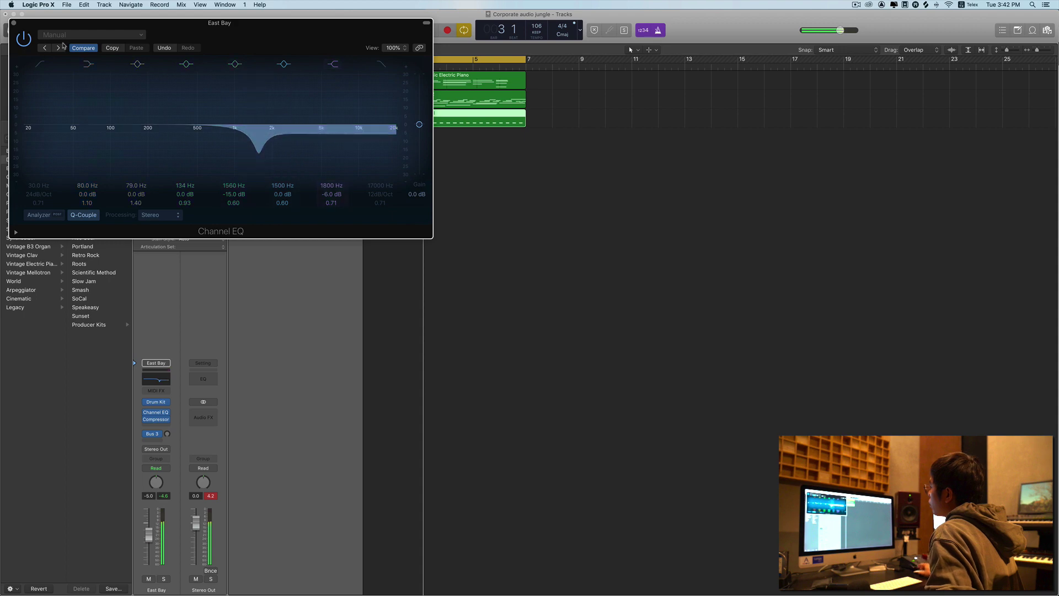
click(13, 23)
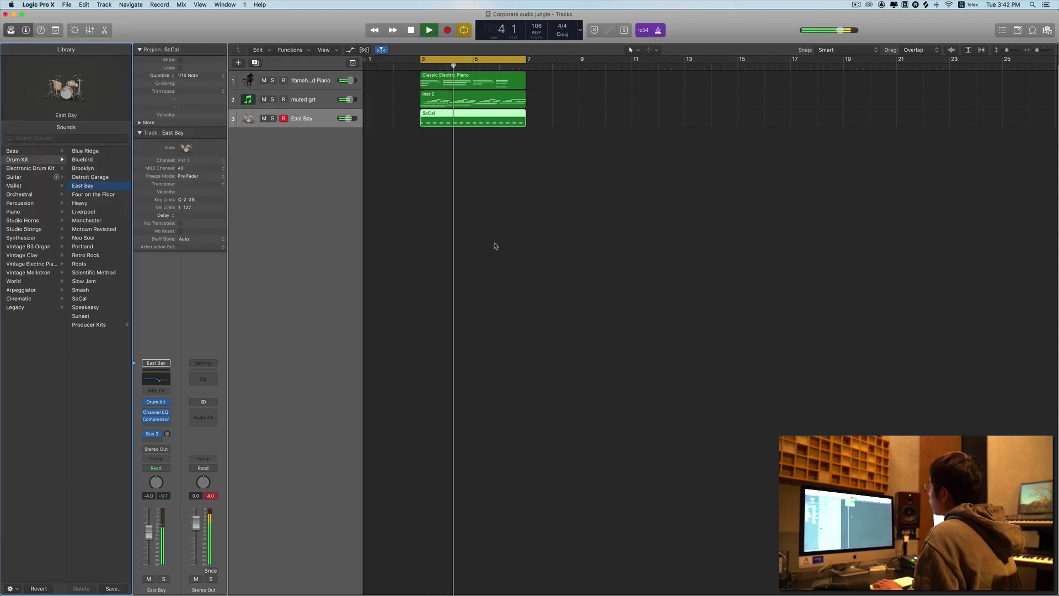
Step: Turn off the metronome and lower the East Bay track's volume to -5.2 dB
click(659, 33)
drag(148, 532, 149, 534)
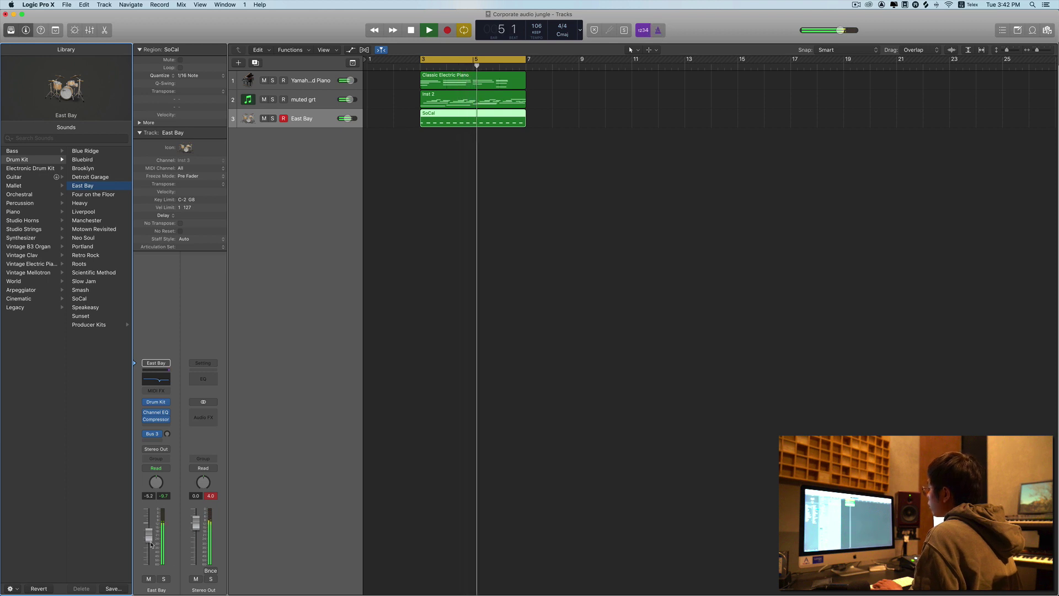
key(space)
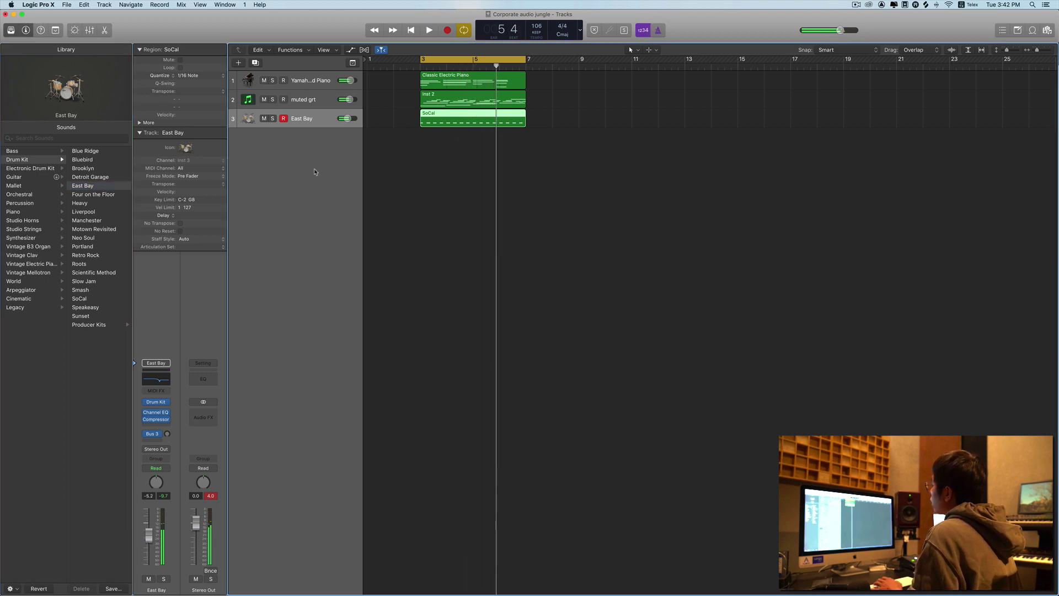
Step: Add a new software instrument track with the Fingerstyle Bass sound
double_click(314, 172)
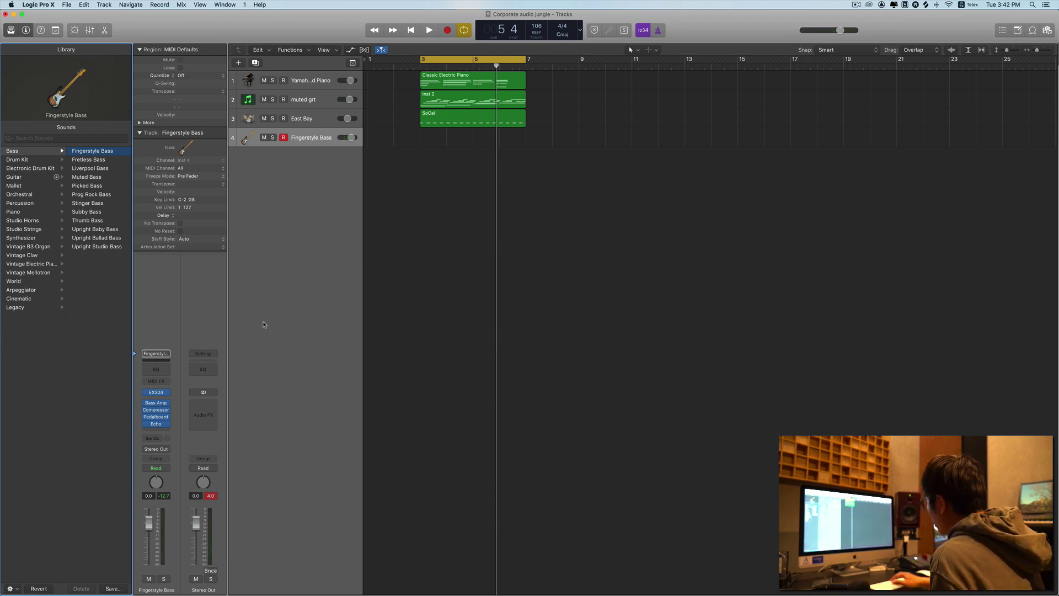
key(space)
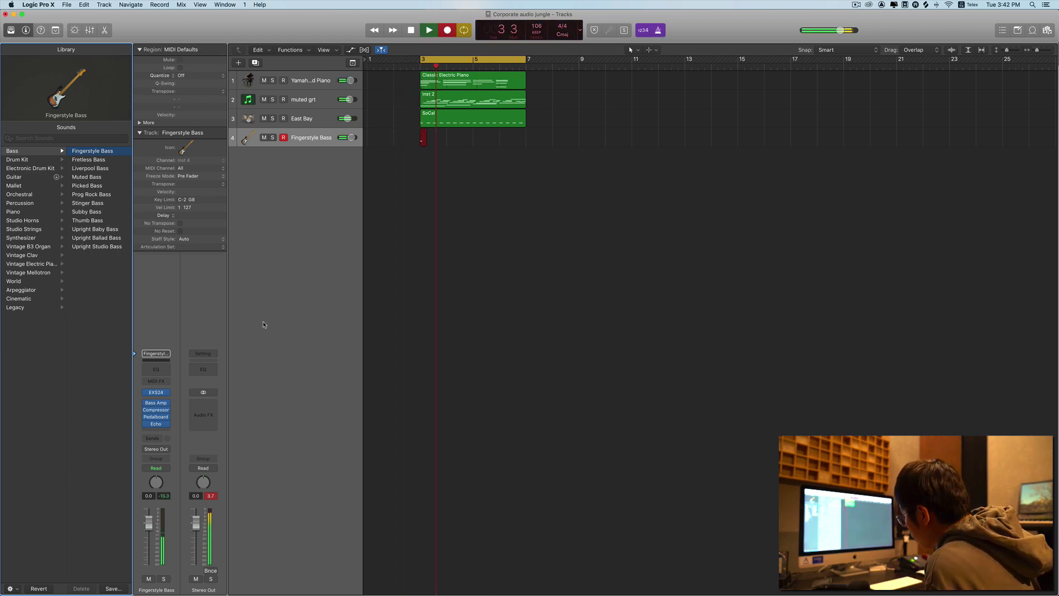
key(space)
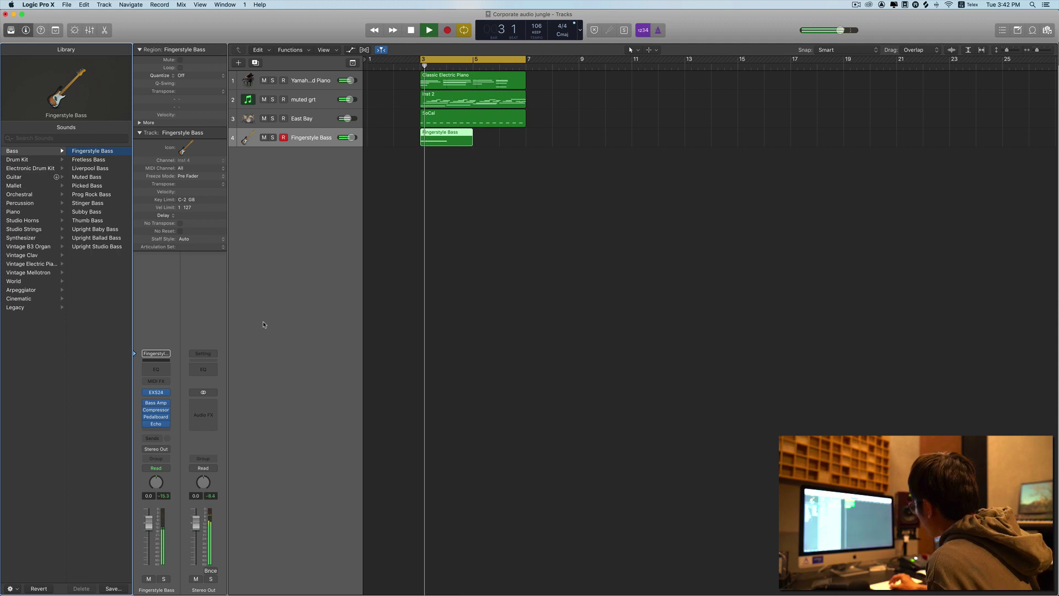
key(super+z)
Step: Record a bass part over bars 3 to 6, quantized to 1/16 notes, and set the Fingerstyle Bass track's volume to -0.7 dB
key(r)
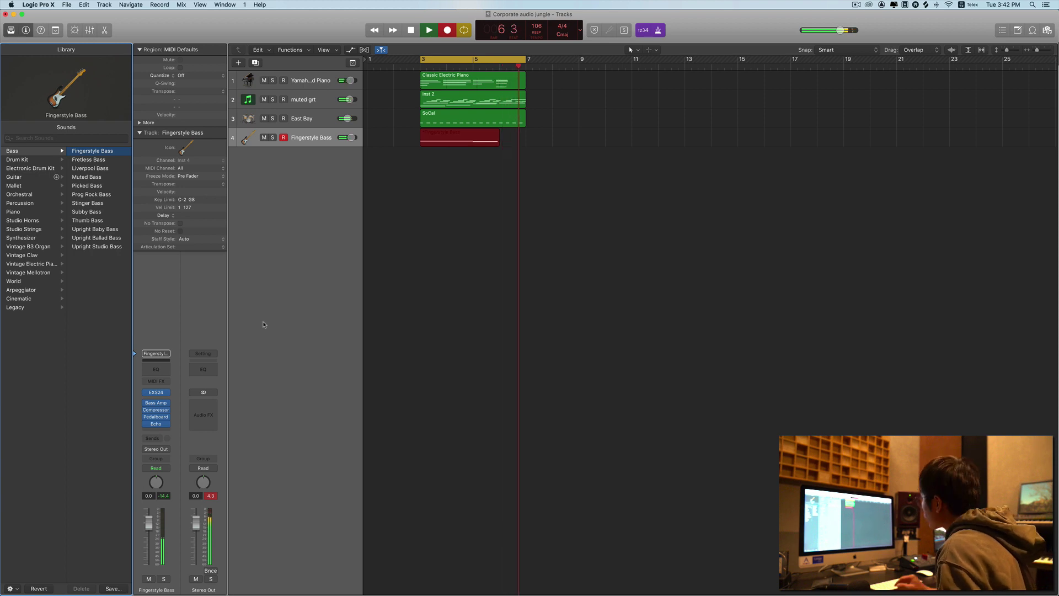
key(space)
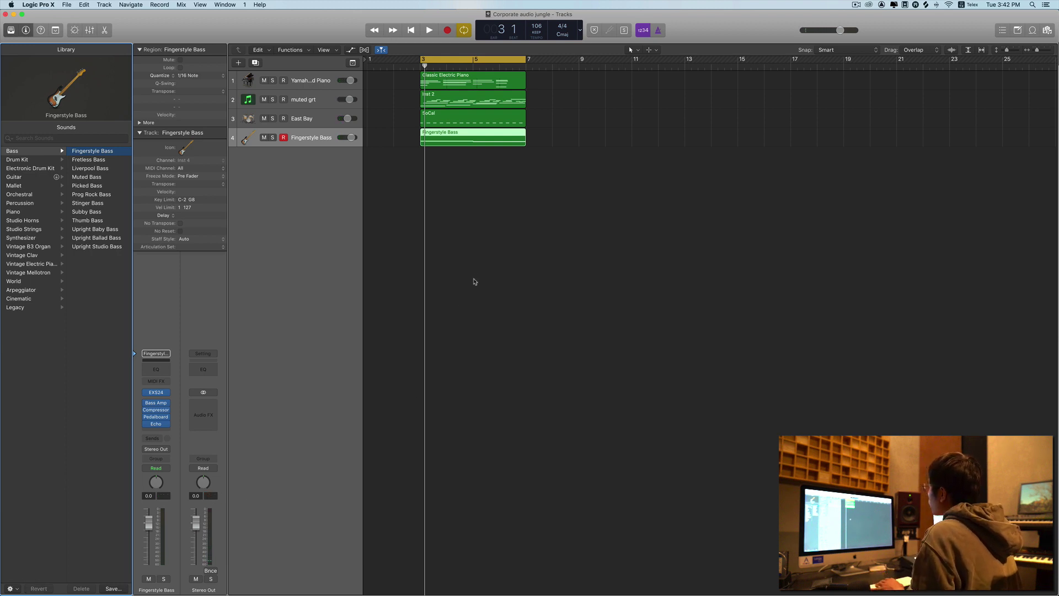
click(351, 138)
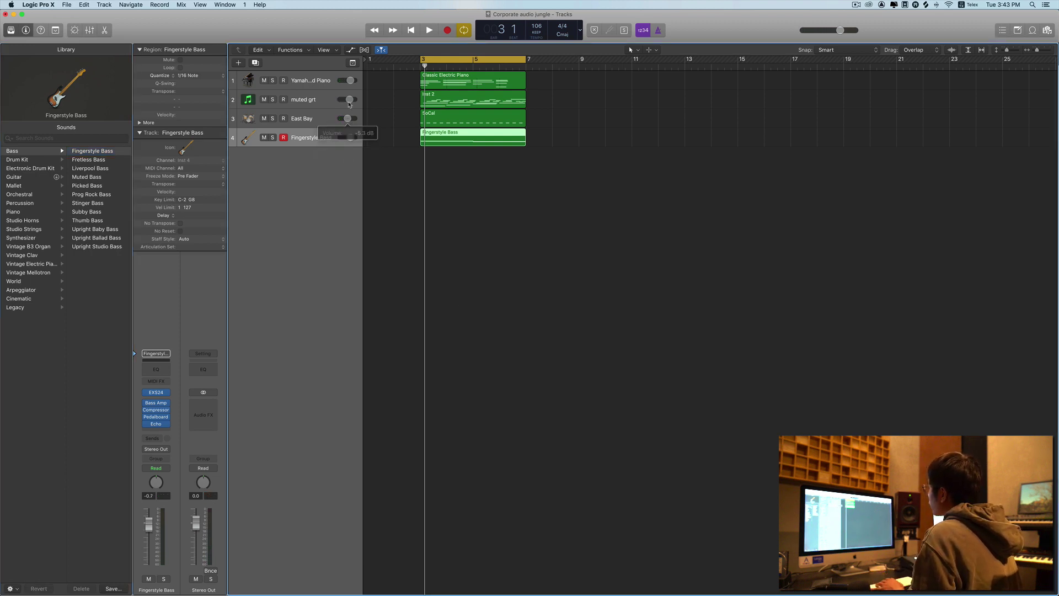
Step: Turn off cycle mode and move all four regions so that they start at bar 7
key(space)
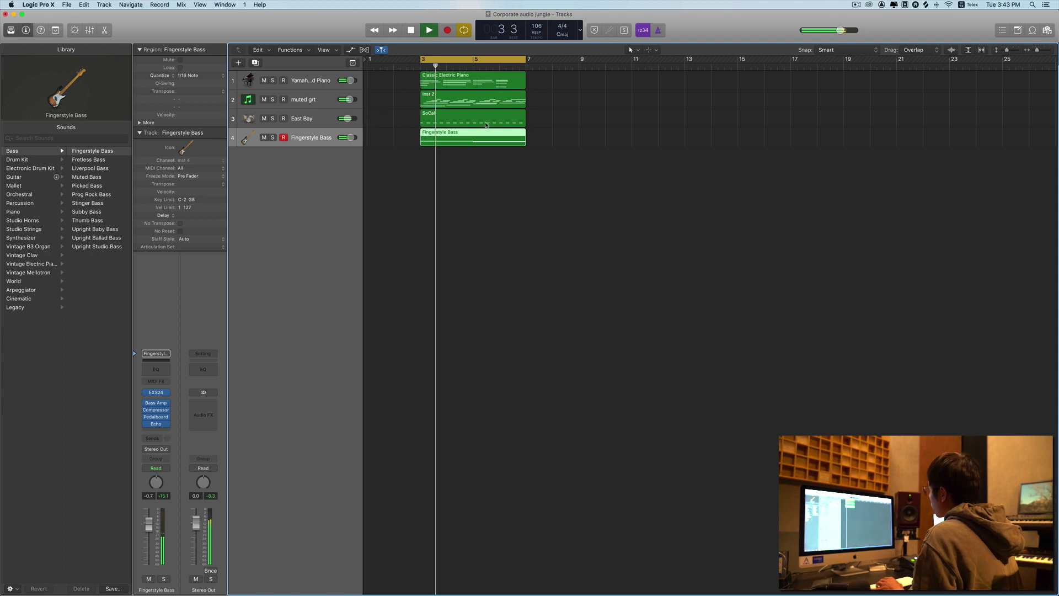
drag(576, 209, 443, 76)
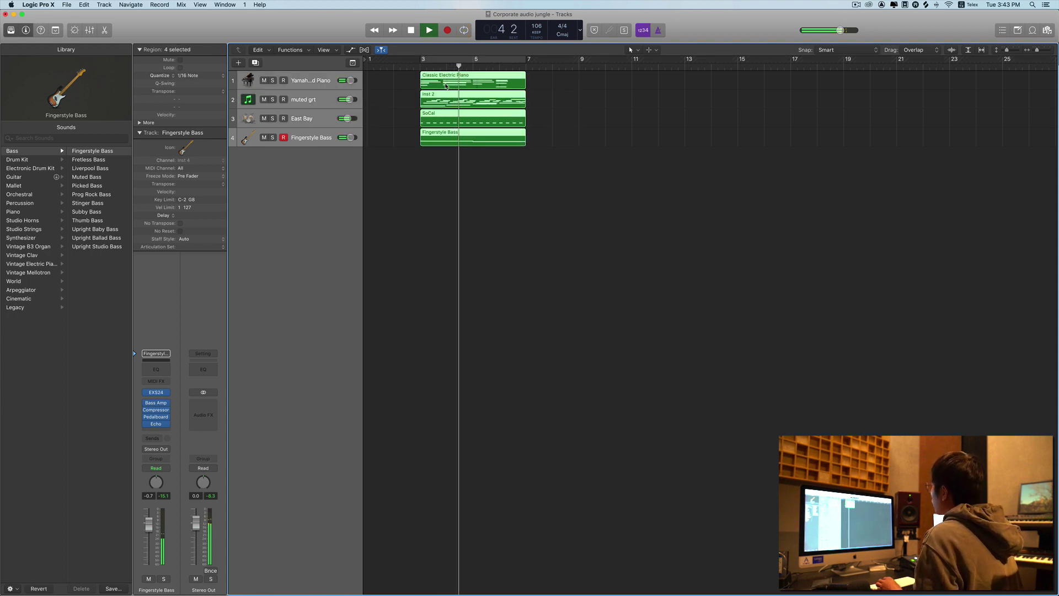
click(558, 156)
drag(541, 159, 556, 88)
key(space)
click(569, 153)
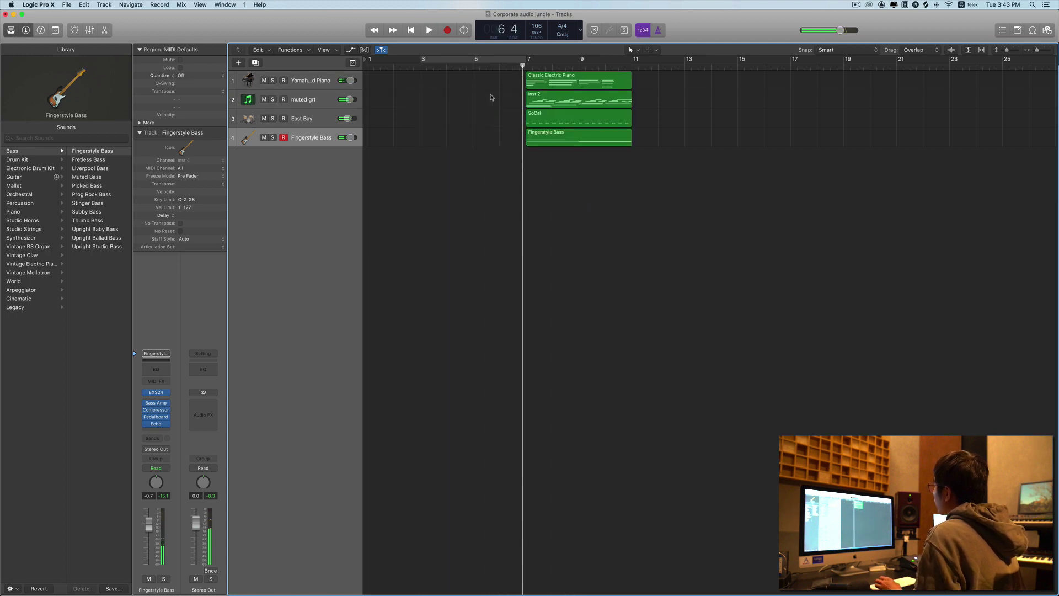
Step: Copy the Classic Electric Piano and Inst 2 regions back to bar 3 and play the arrangement from there
mouse_move(484, 82)
mouse_down()
mouse_move(534, 100)
mouse_move(479, 102)
mouse_up()
click(481, 165)
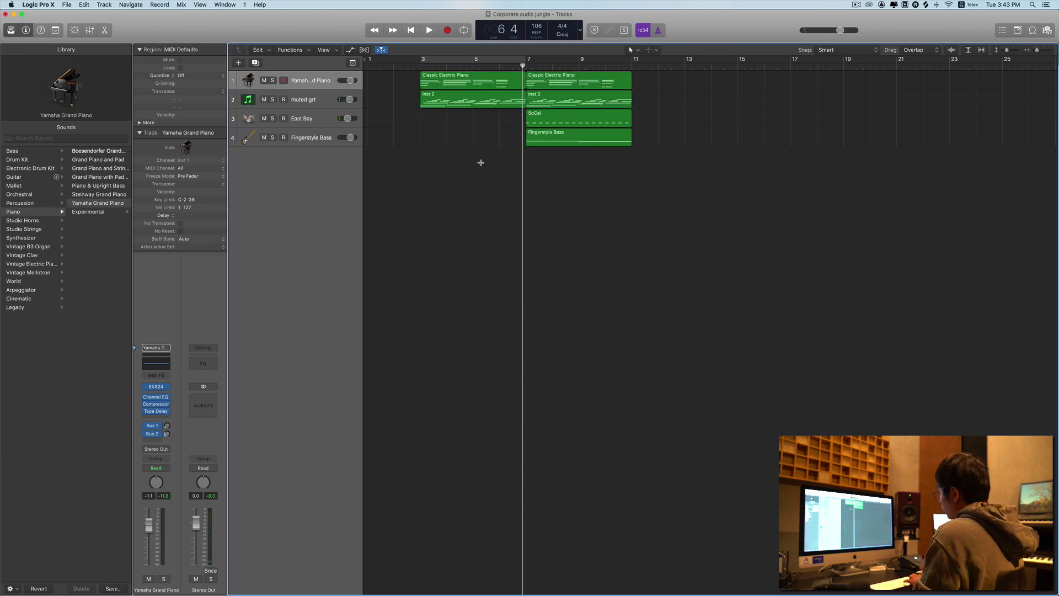
key(super+Up)
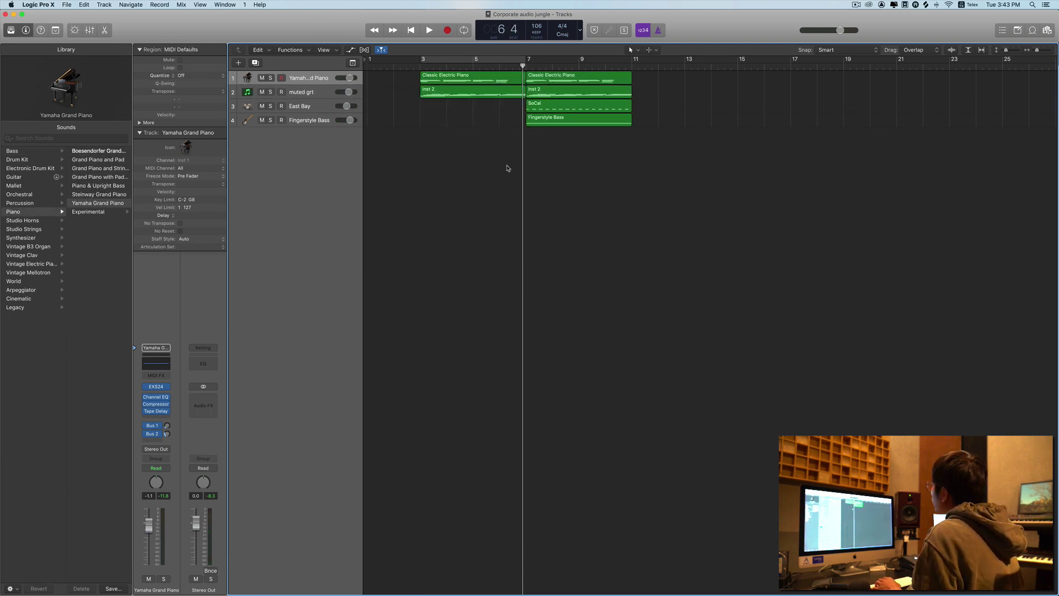
key(space)
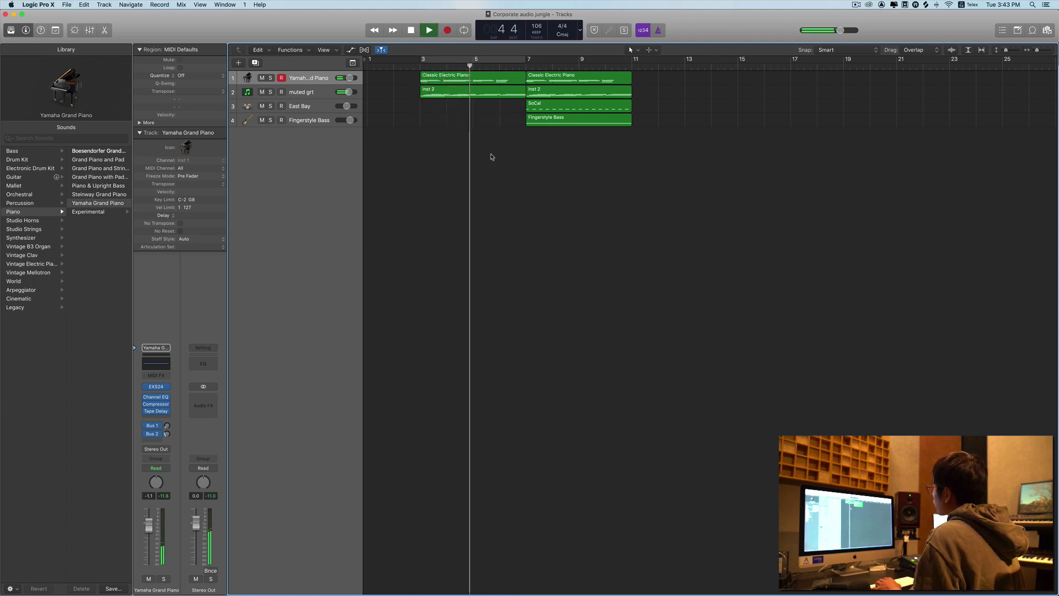
Step: Copy the four regions at bar 7 so that the copies start at bar 11
scroll(493, 156, right, 3)
key(super+Left)
key(super+Left)
drag(580, 155, 520, 86)
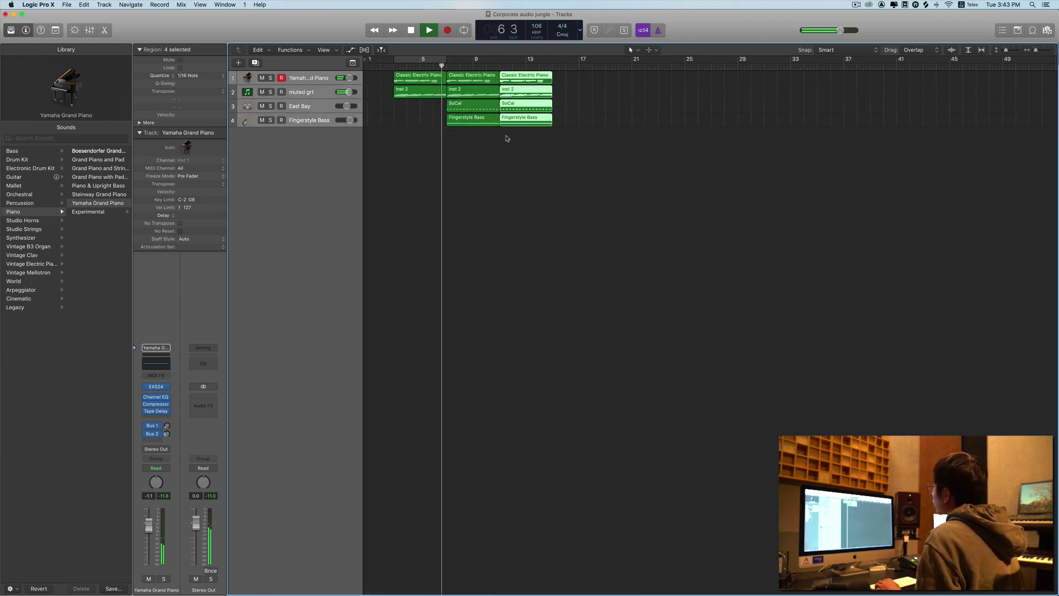
scroll(486, 153, right, 2)
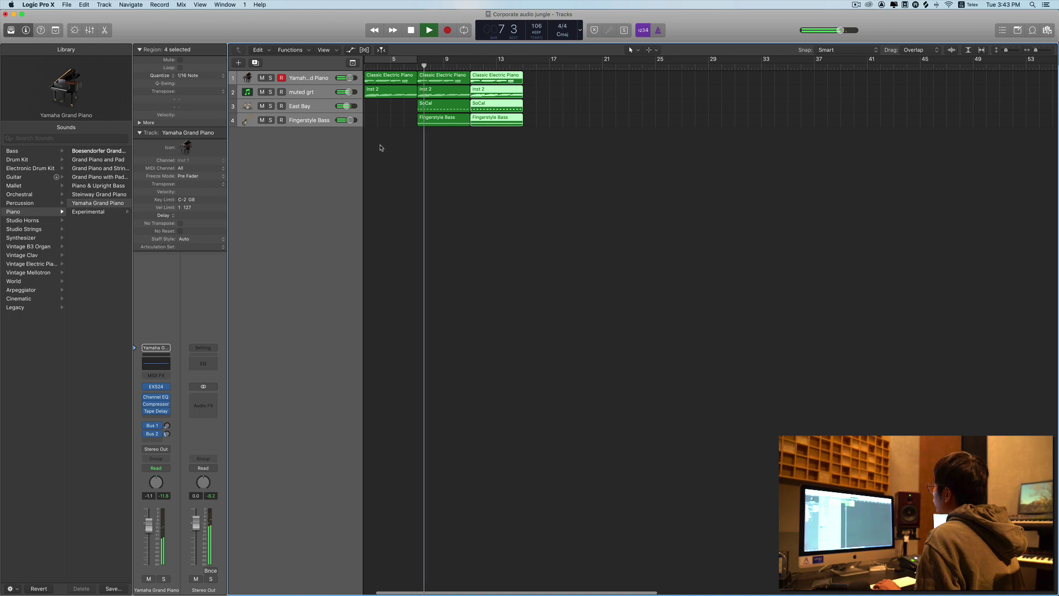
Step: Move the East Bay track below Fingerstyle Bass and duplicate it as a new track named Dr hh
drag(306, 106, 308, 143)
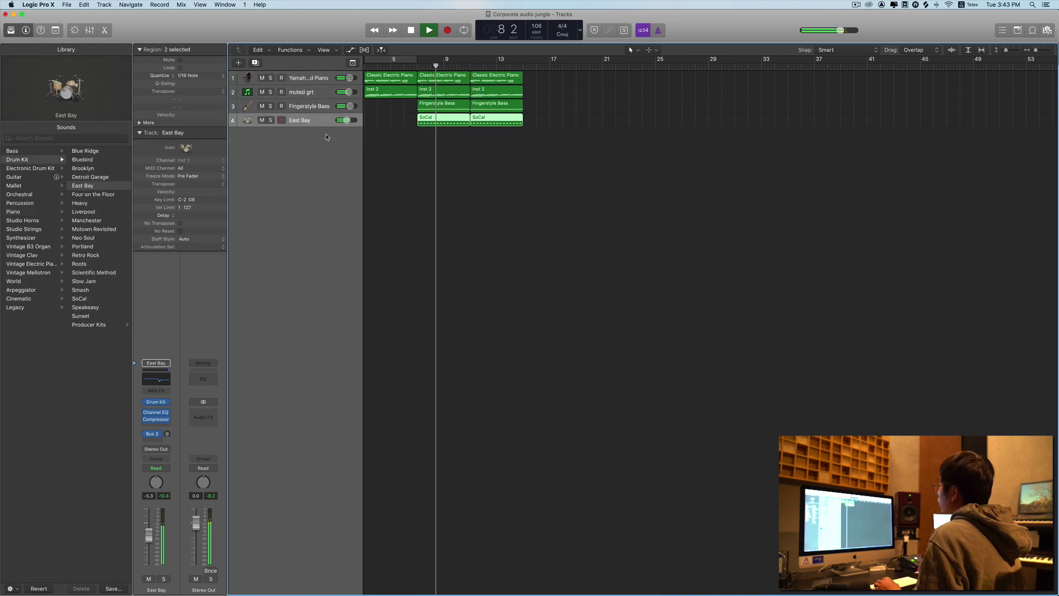
key(super+d)
double_click(321, 135)
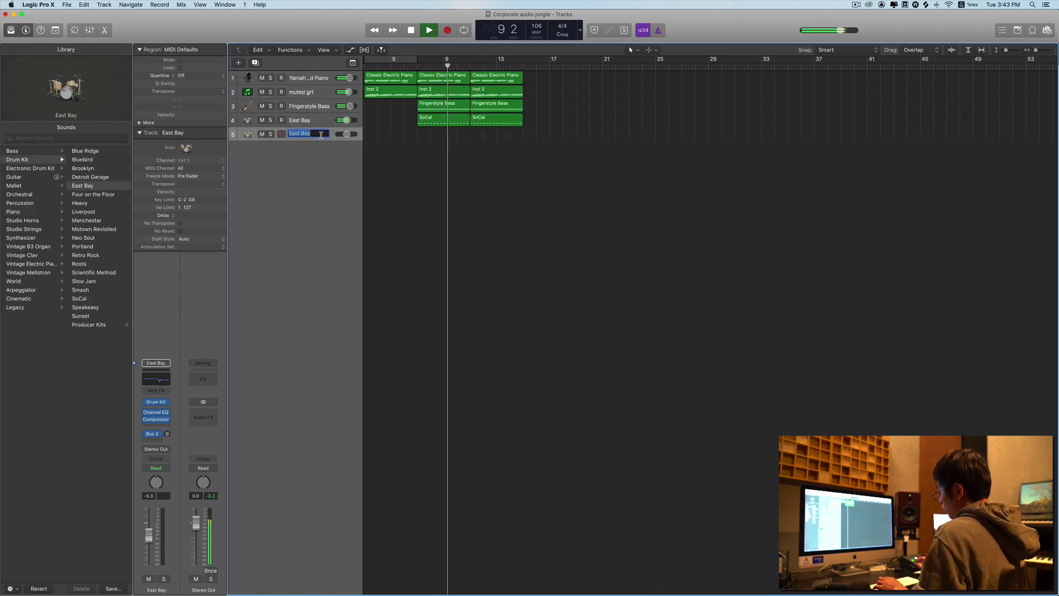
text(Dr hh)
key(Return)
Step: Record a hi-hat part over bars 11 to 14 on the Dr hh track and set the track's volume to -3.7 dB
key(r)
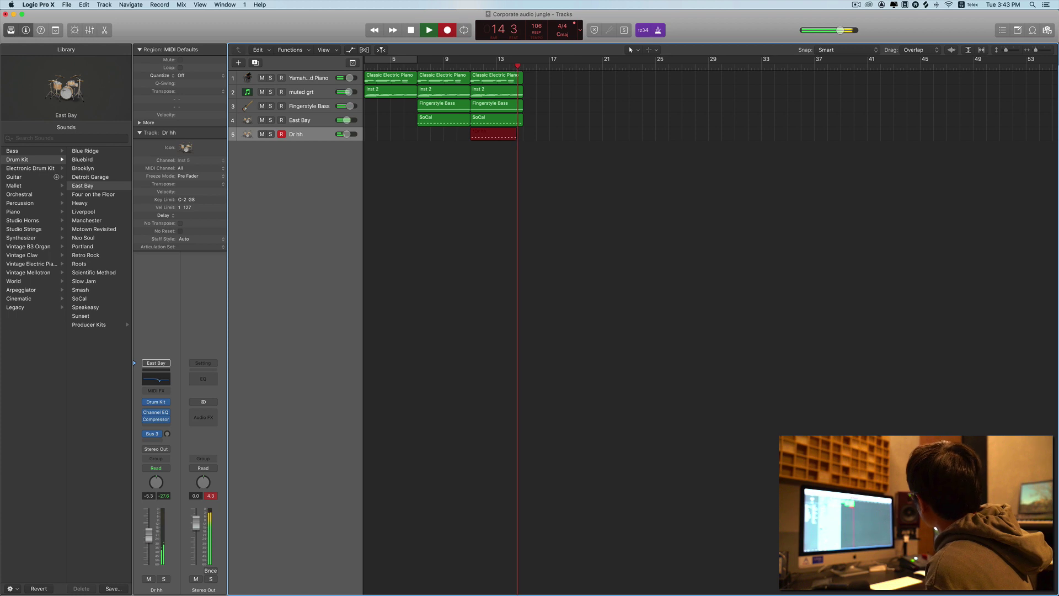
key(space)
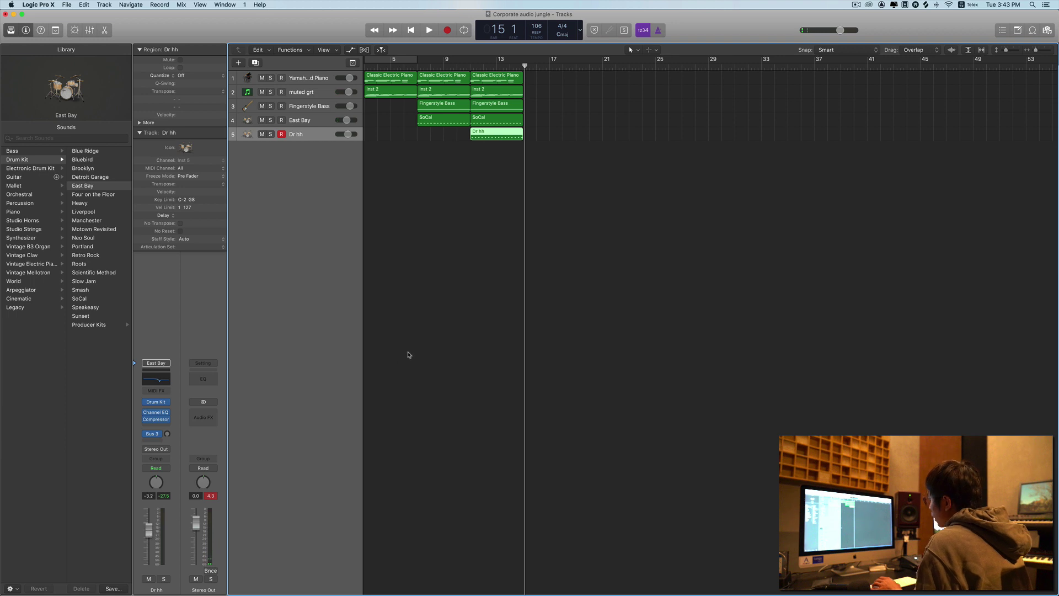
key(space)
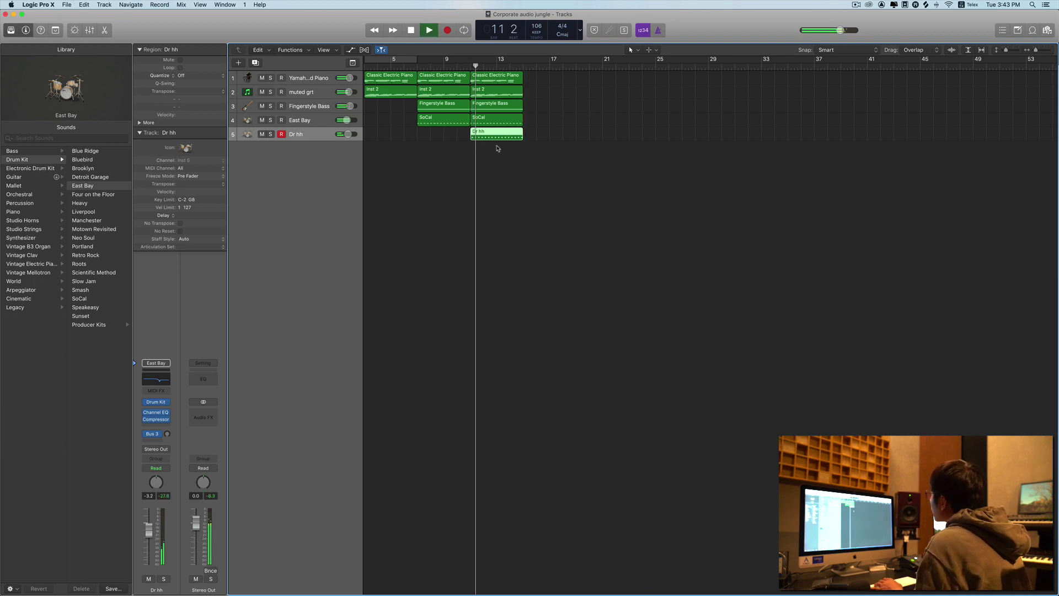
drag(149, 530, 149, 531)
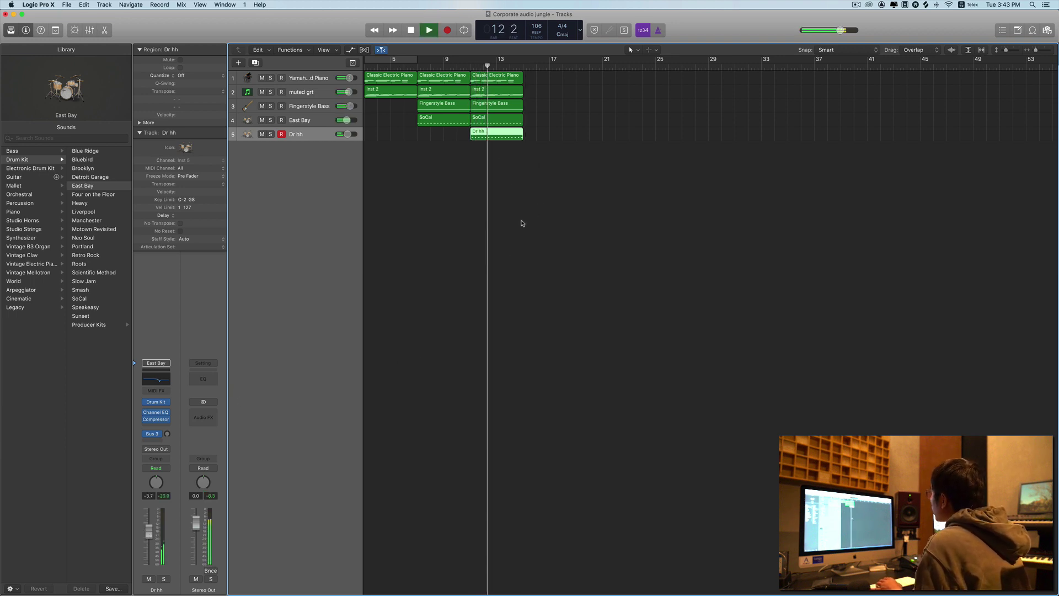
key(super+s)
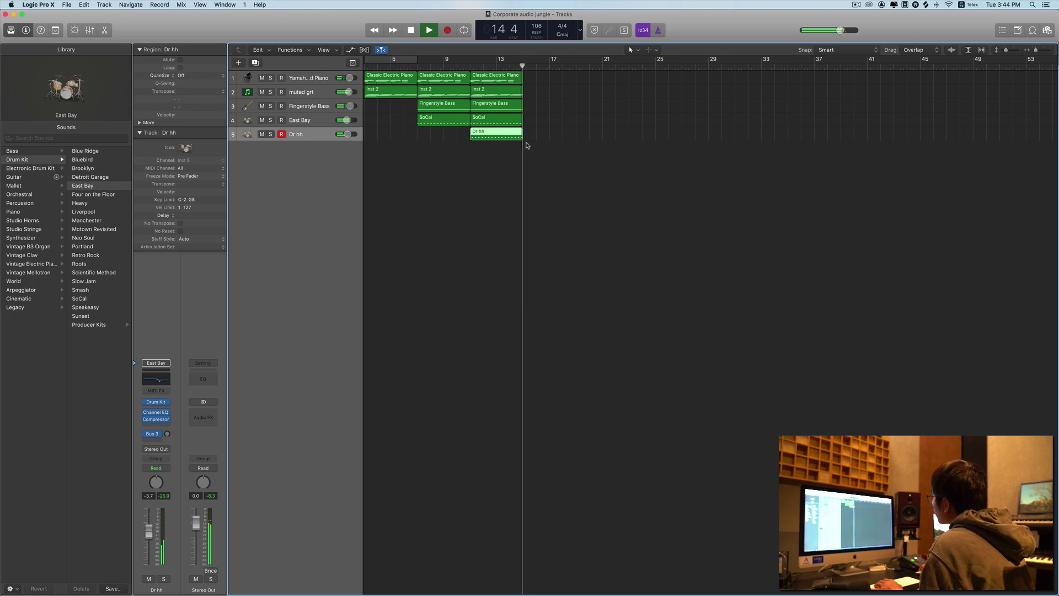
key(space)
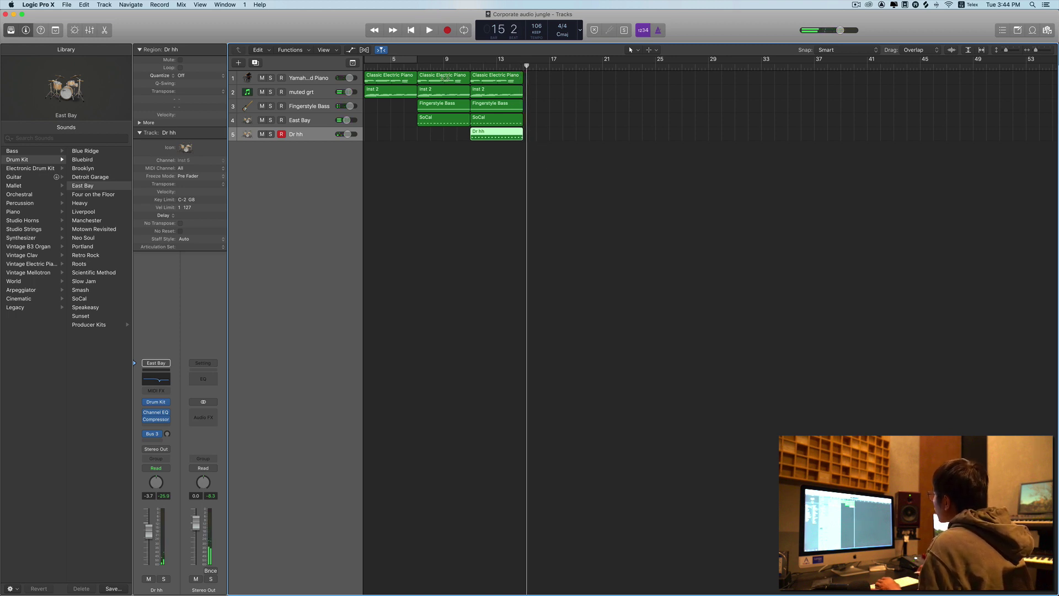
Step: Copy all five regions at bar 11 so that the copies start at bar 15
drag(562, 174, 435, 77)
drag(588, 210, 548, 85)
click(603, 165)
drag(615, 175, 521, 71)
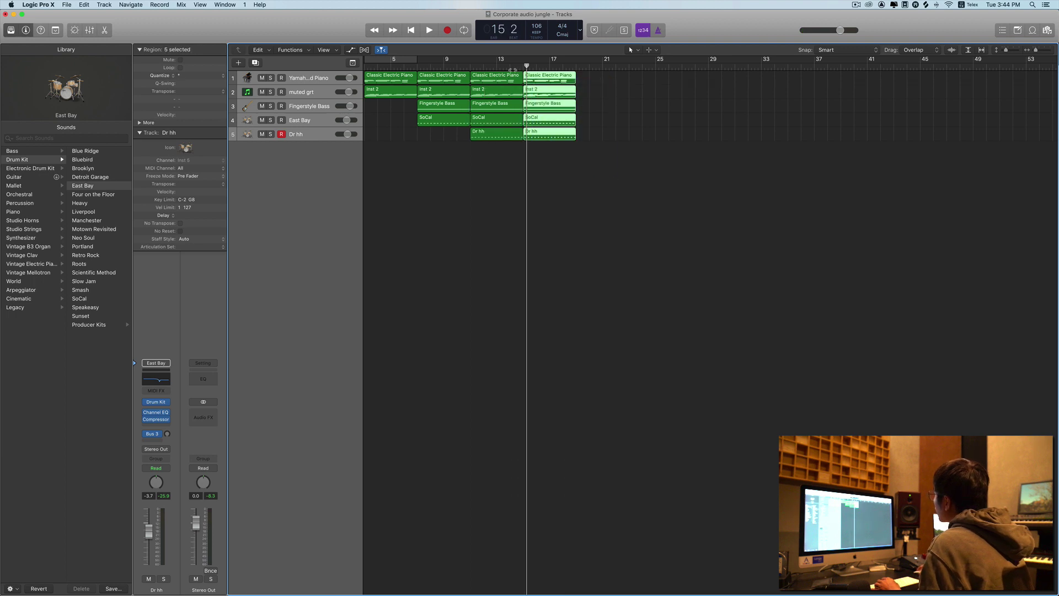
Step: Play from bar 11 and add another copy of the five regions starting at bar 19
click(471, 68)
key(space)
drag(605, 156, 596, 82)
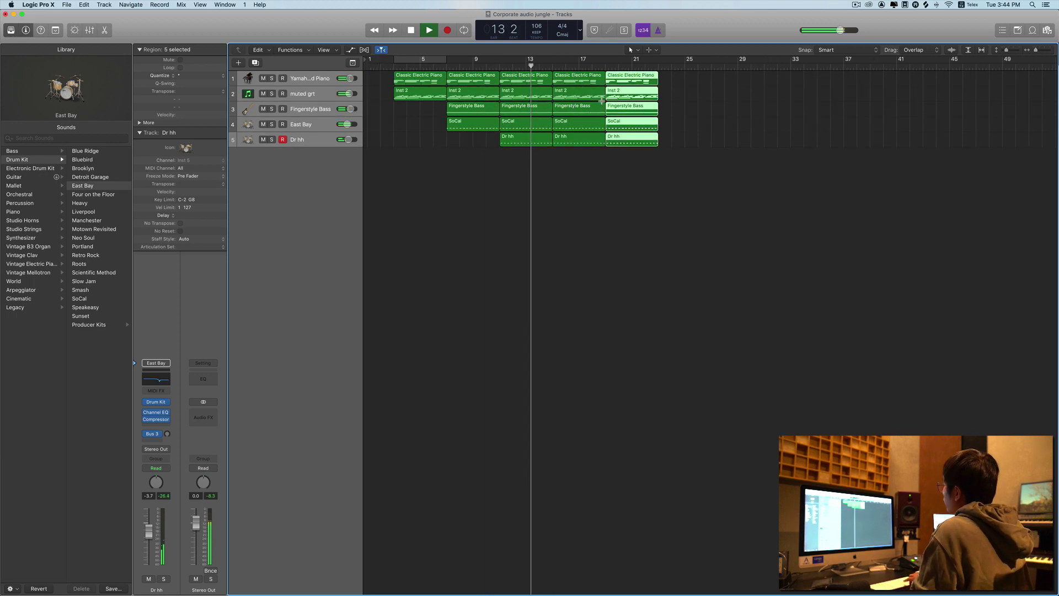
scroll(602, 101, down, 4)
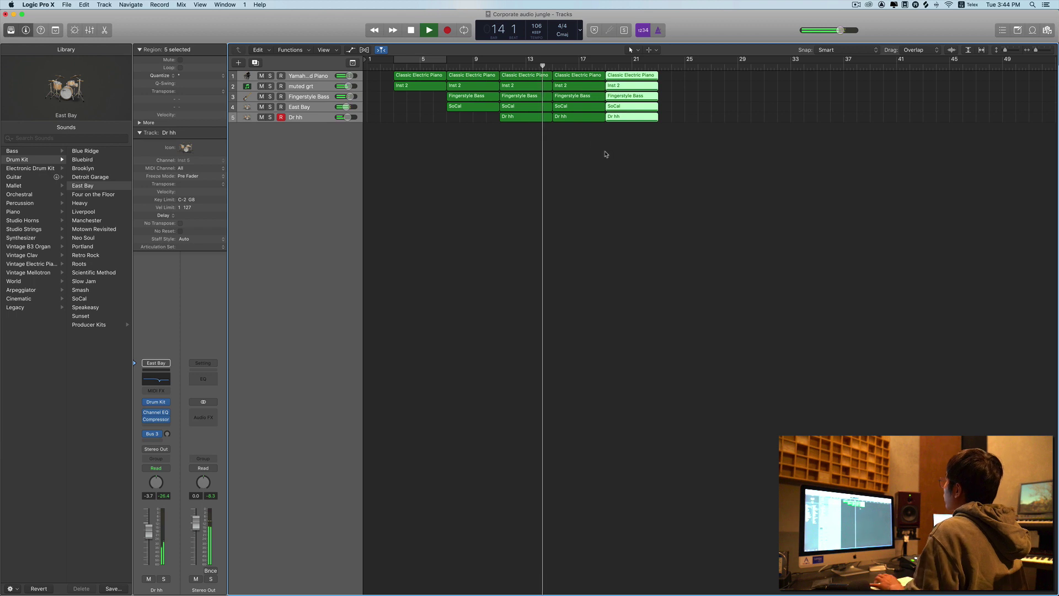
Step: Duplicate the Dr hh track and name the new track Dr snare
click(319, 110)
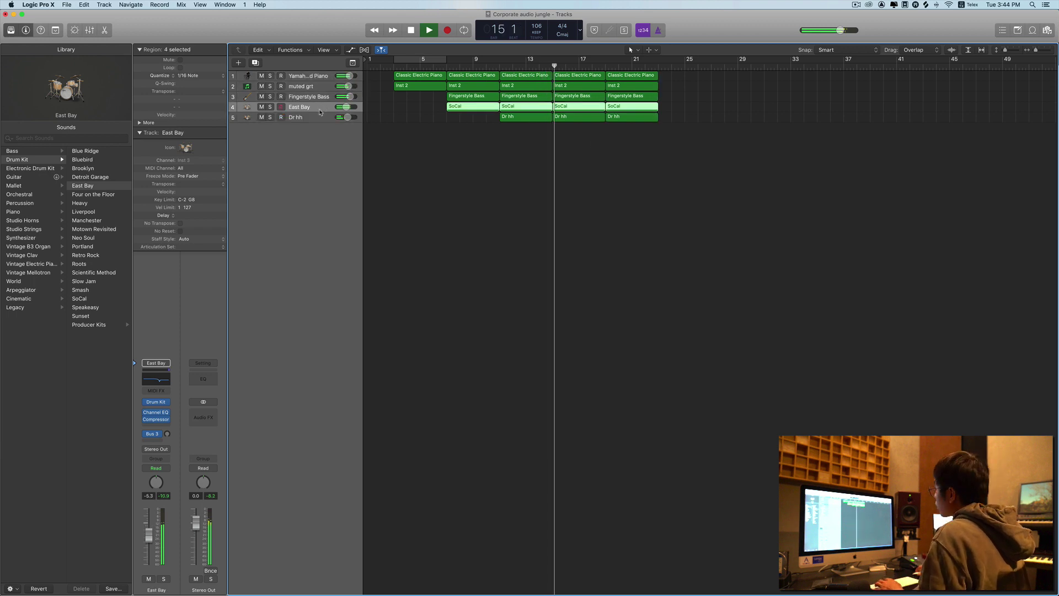
click(311, 117)
key(cmd+d)
double_click(312, 128)
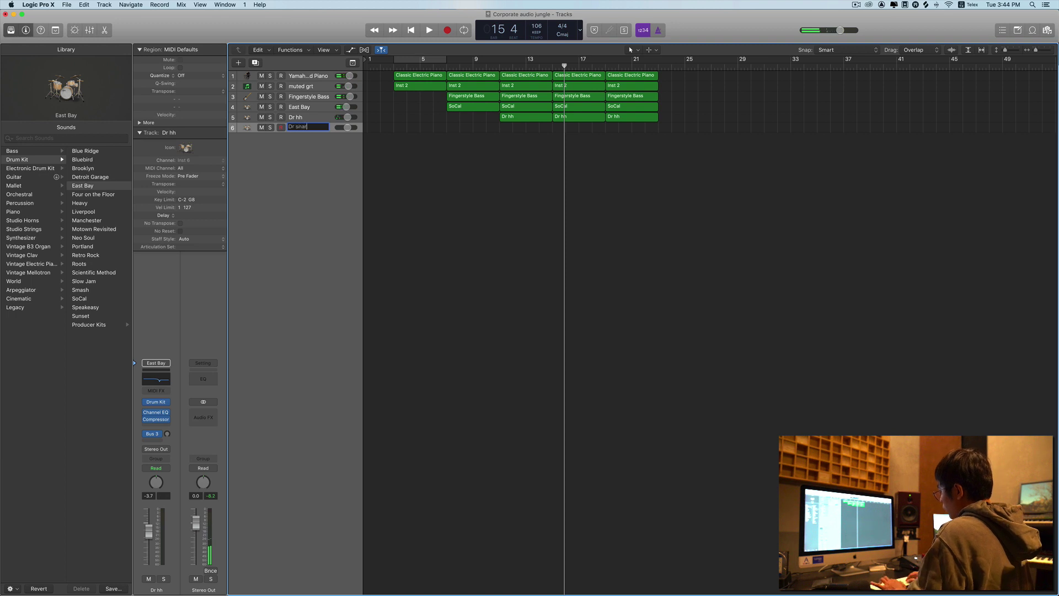
Step: Record a snare part over bars 15 to 18 on the Dr snare track, quantized to 1/16 notes
click(535, 67)
key(space)
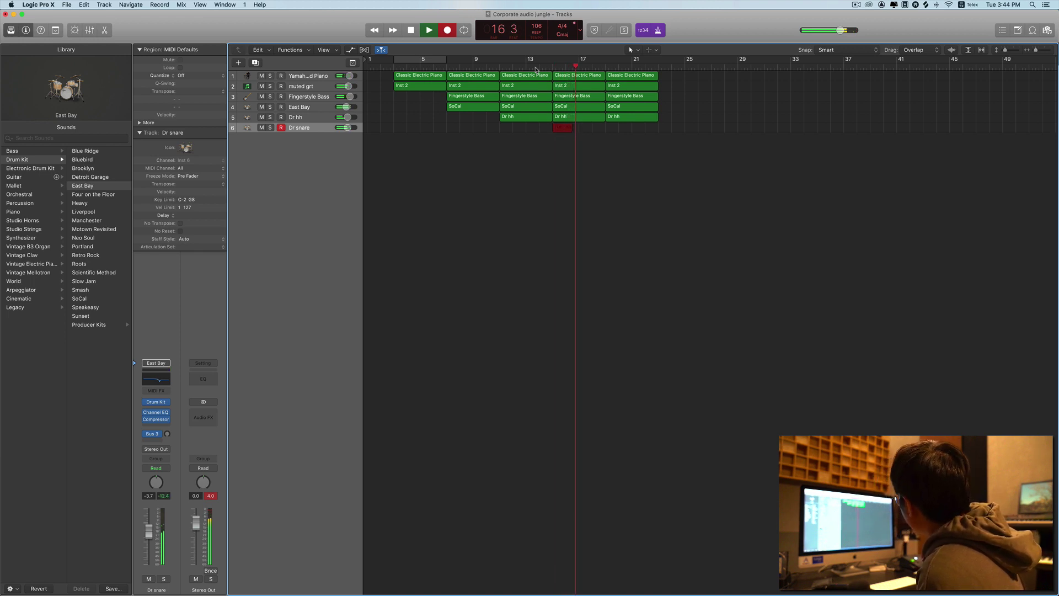
key(space)
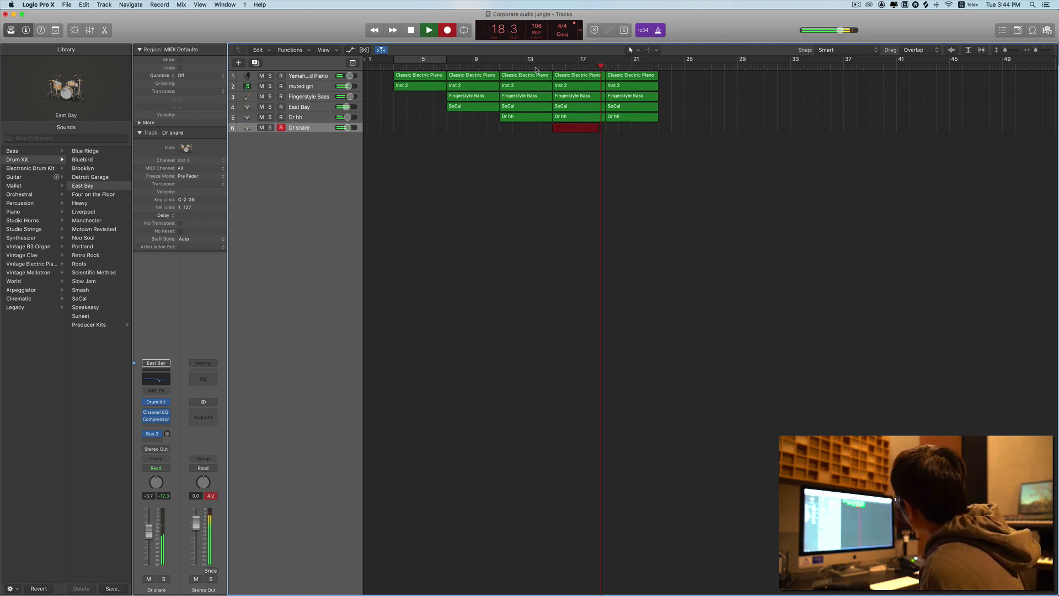
key(space)
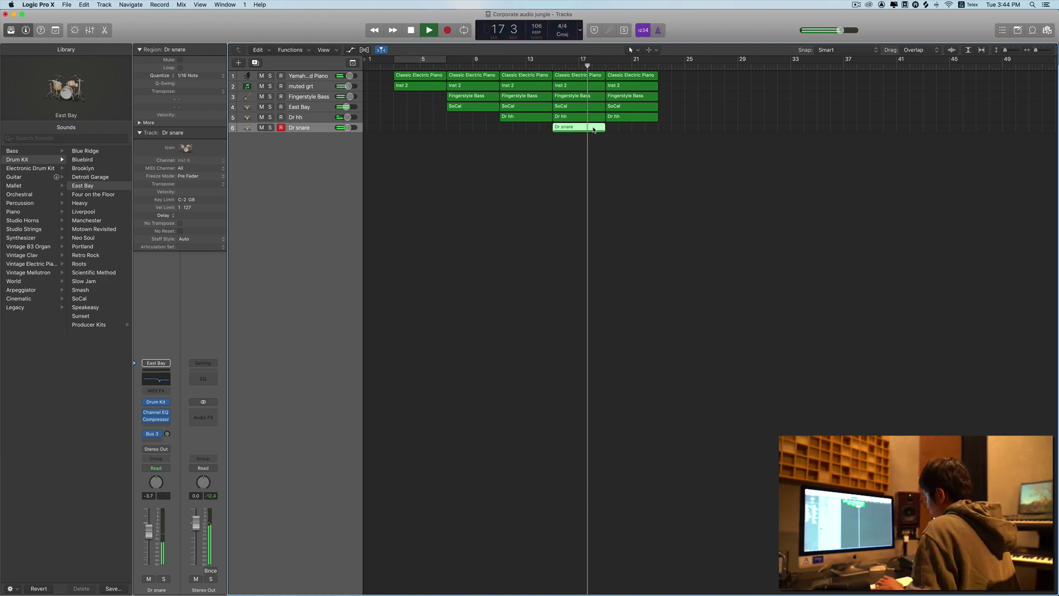
Step: Add a copy of the last snare note in bar 18 just before it and copy the Dr snare region to bar 19
double_click(594, 129)
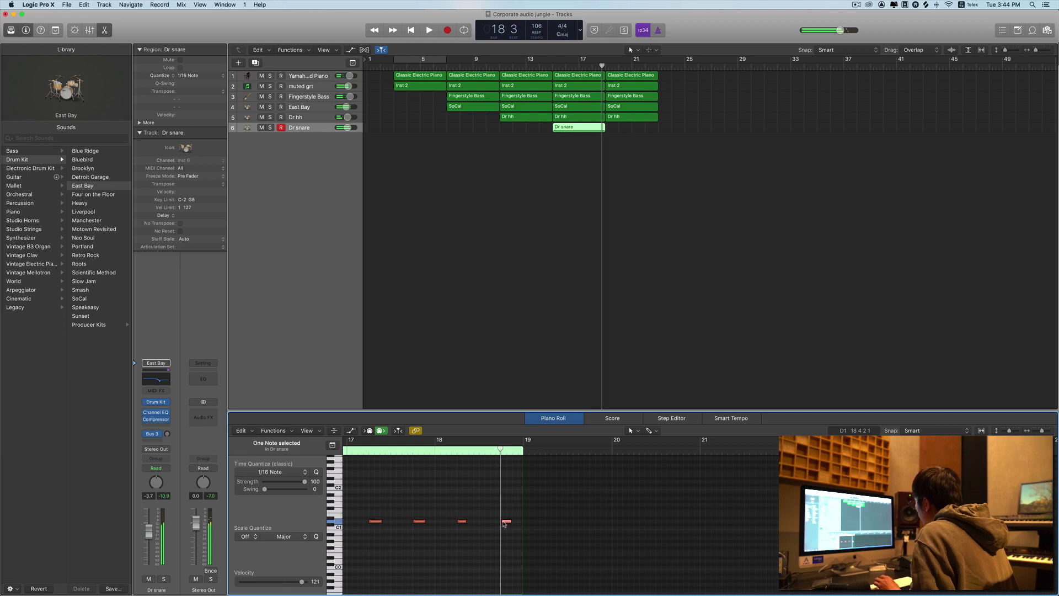
drag(504, 522, 493, 522)
click(455, 453)
key(space)
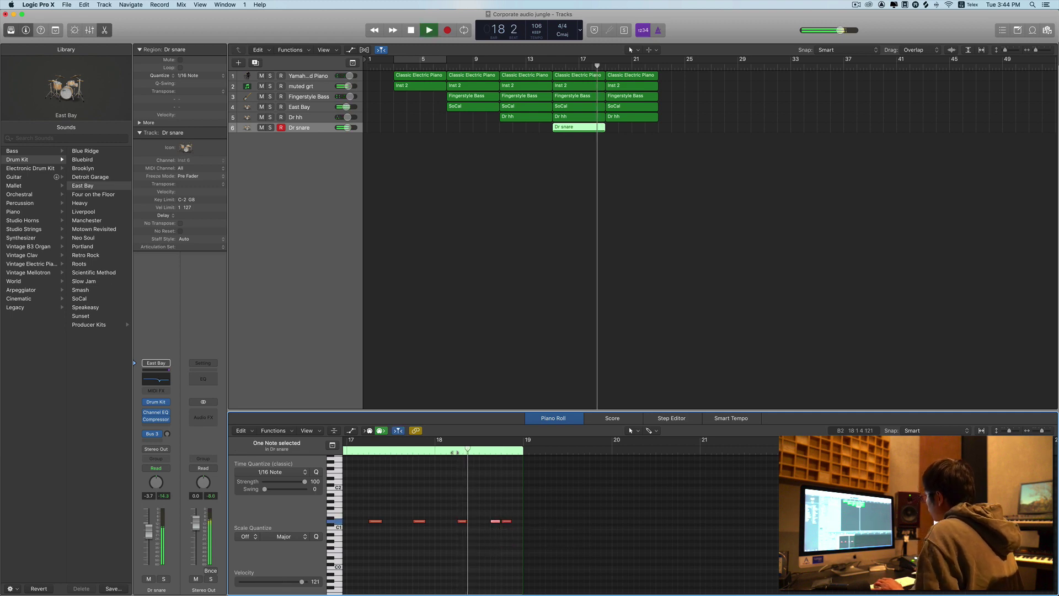
key(e)
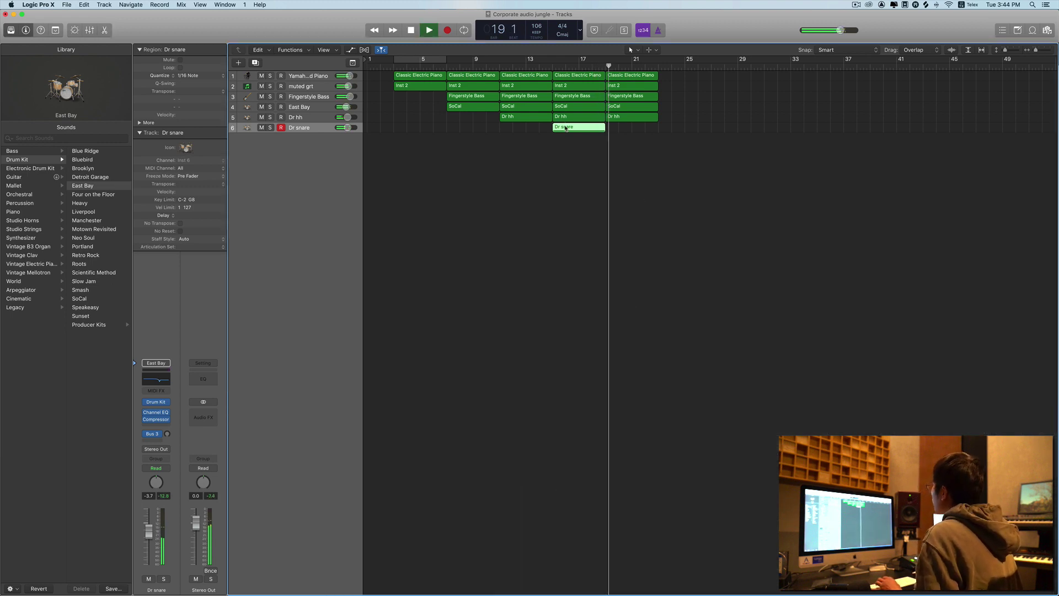
drag(579, 127, 633, 128)
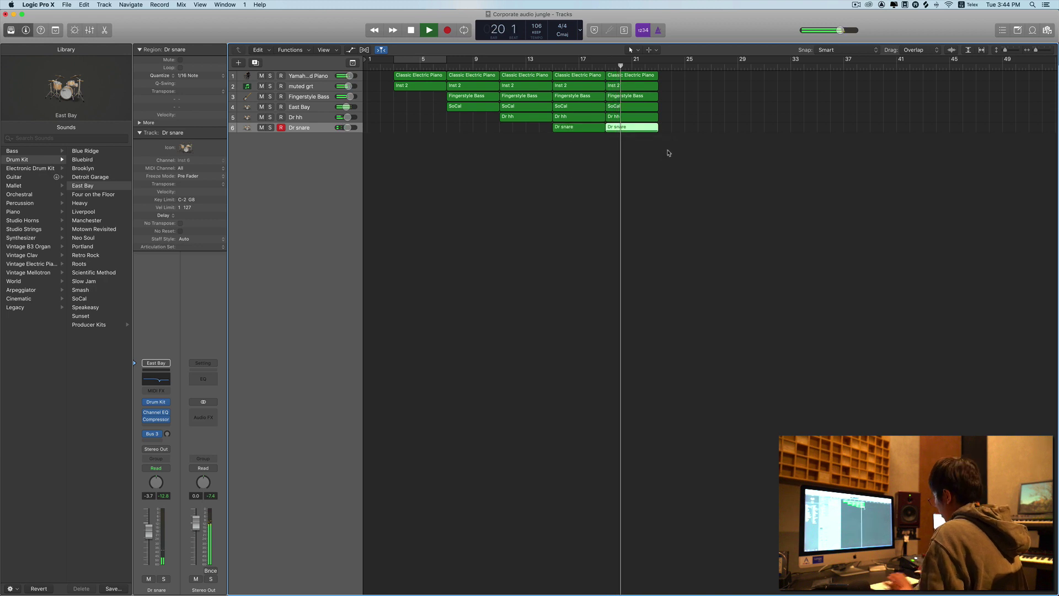
Step: Delete the Dr hh region at bar 19 and try to record a new hi-hat part in its place
key(super+Right)
key(super+Right)
key(super+Down)
key(super+Down)
key(super+Down)
key(super+Down)
key(super+Down)
click(738, 150)
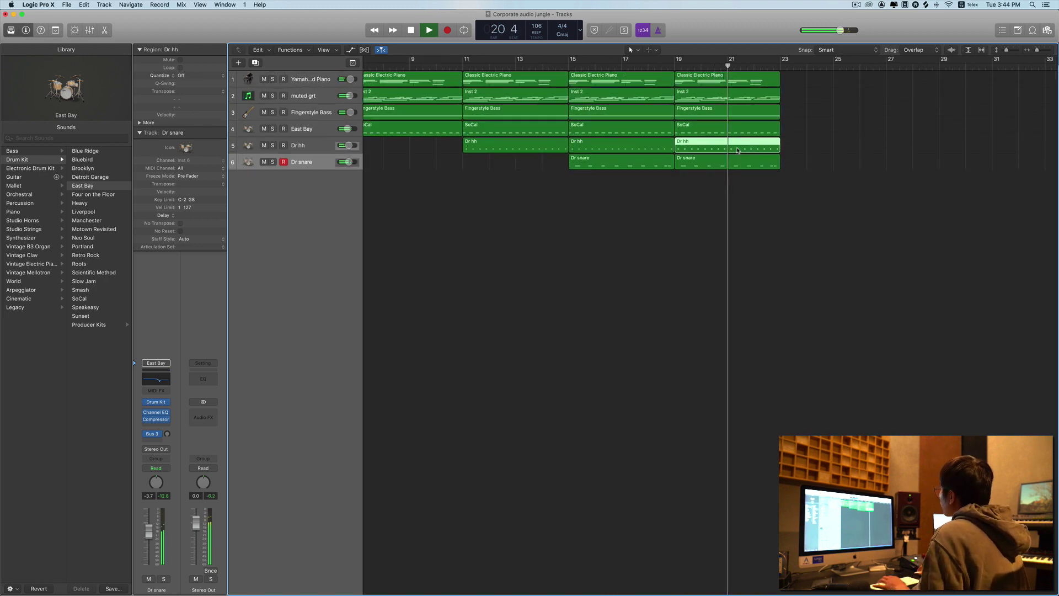
key(Delete)
key(space)
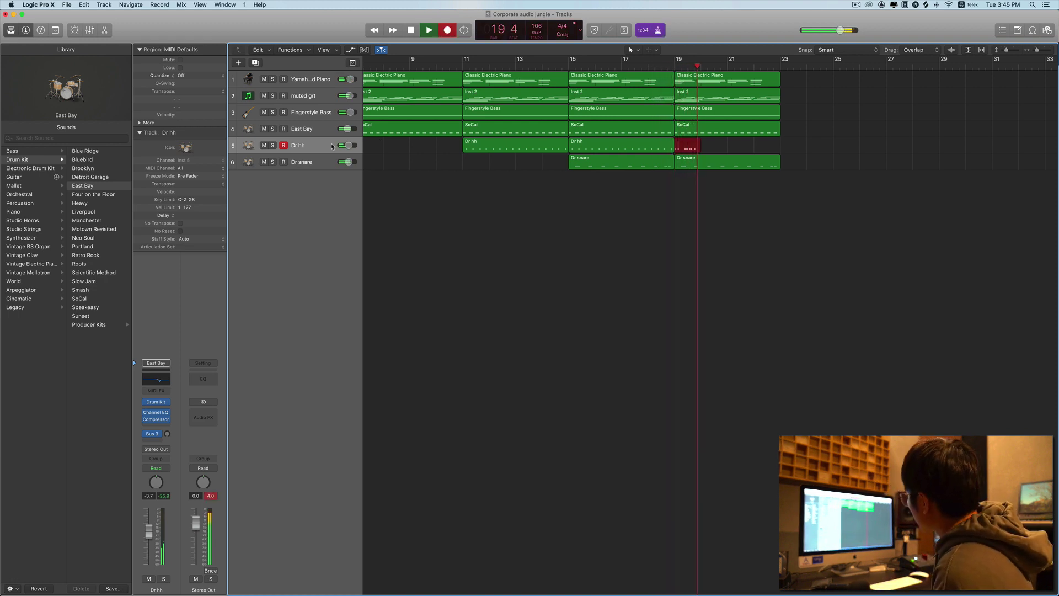
key(super+period)
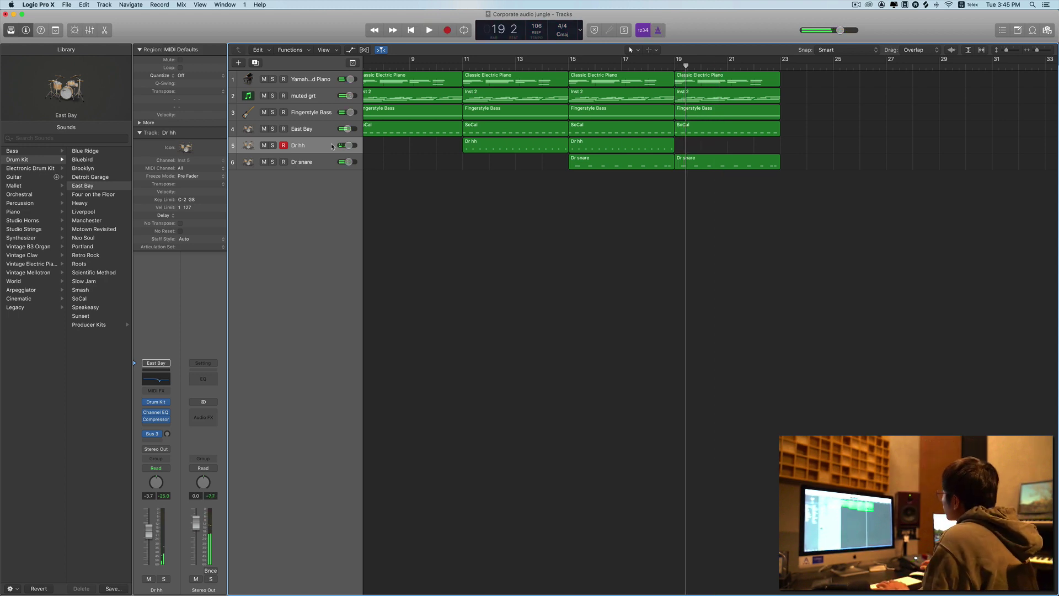
Step: Copy the Dr hh region at bar 15 to bar 19 and play the arrangement from just before bar 14
drag(603, 149, 709, 149)
key(space)
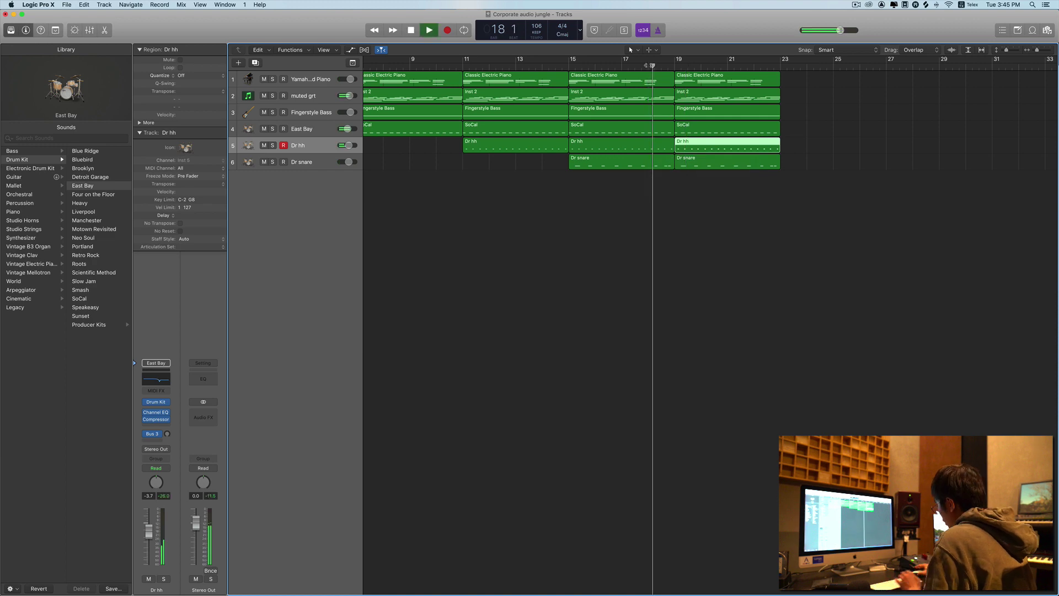
scroll(688, 187, left, 5)
scroll(695, 171, down, 4)
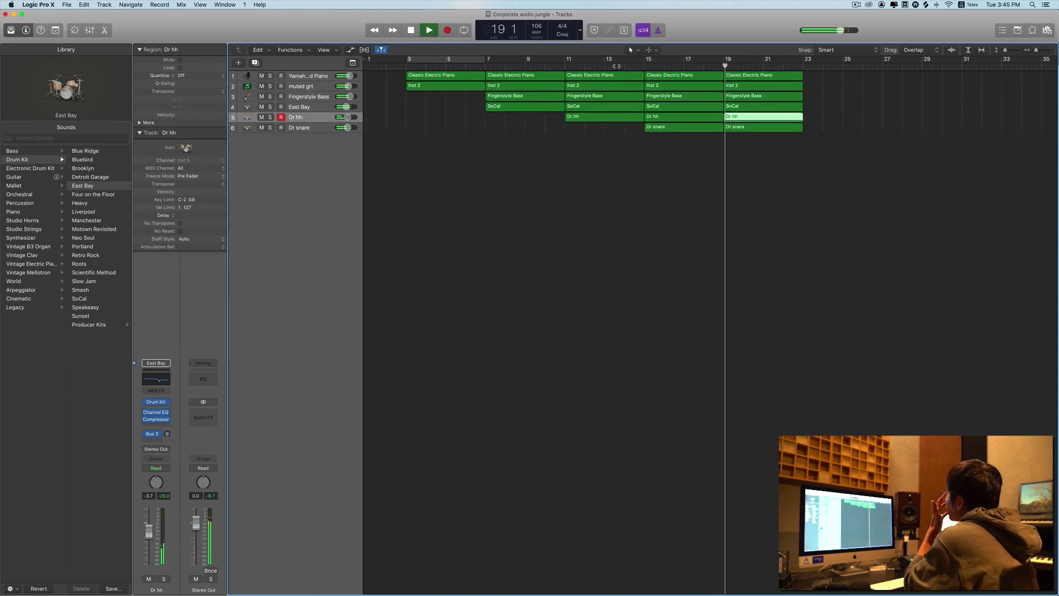
click(621, 65)
Step: Add a new software instrument track below Dr snare with the orchestral percussion sound Glockenspiel
click(315, 79)
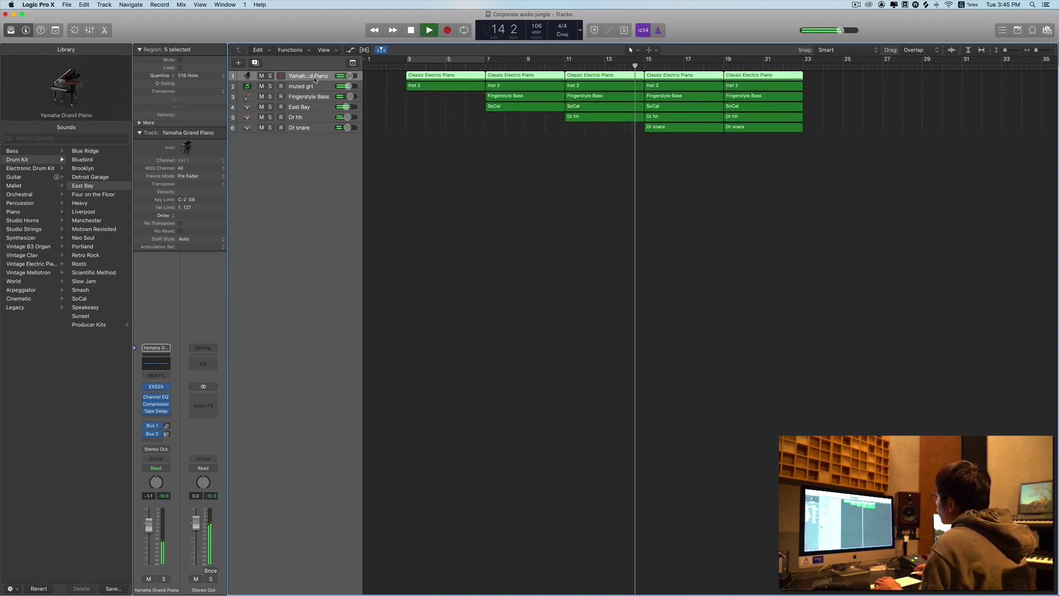
click(656, 167)
click(309, 128)
double_click(307, 165)
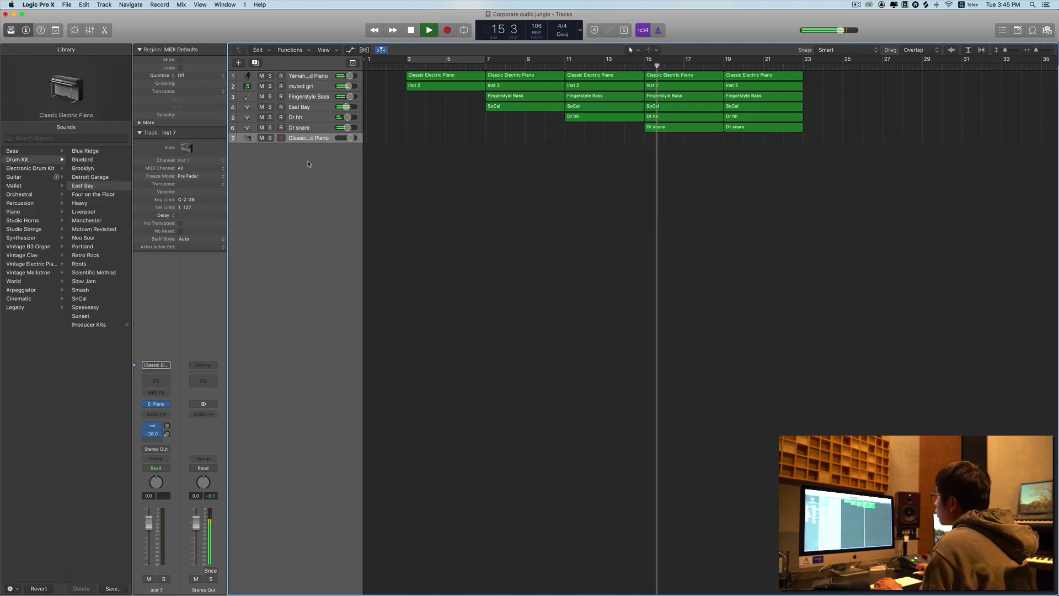
key(space)
click(35, 204)
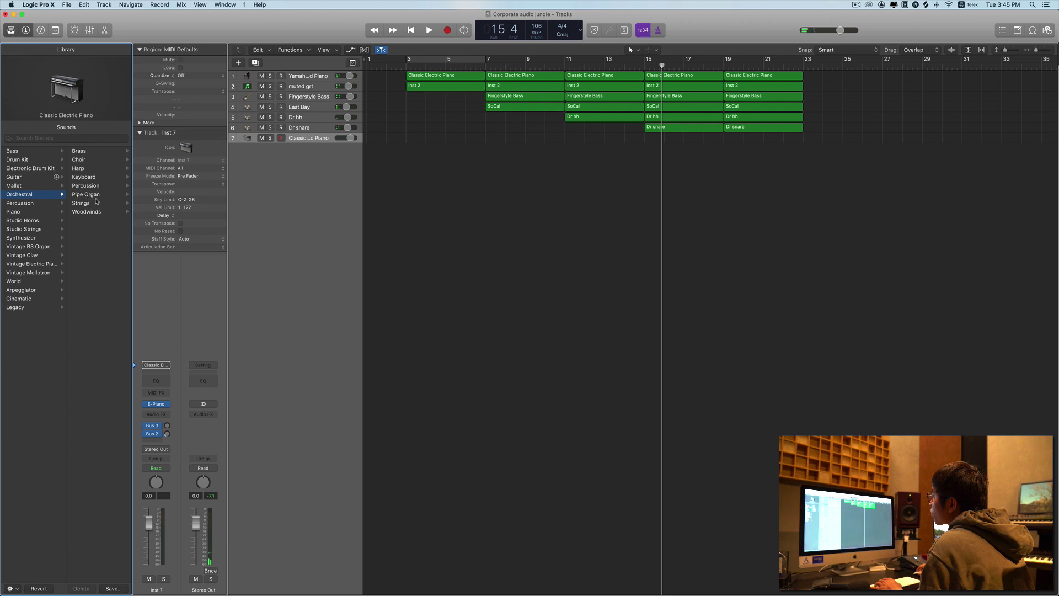
click(97, 187)
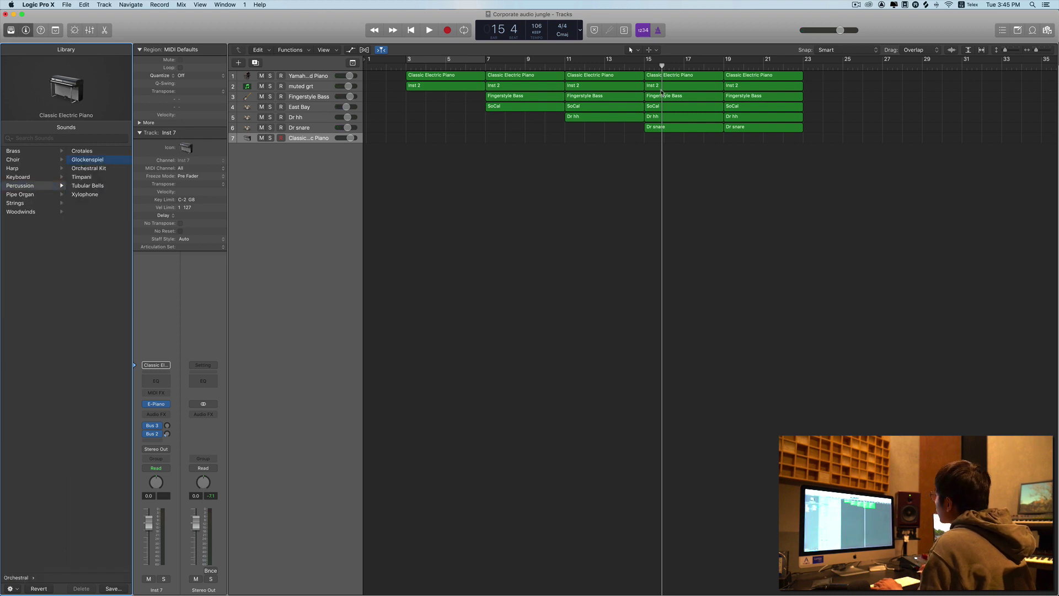
Step: Record a Glockenspiel part over bars 15 to 22, quantized to 1/16 notes, and set the track's volume to -9.2 dB
key(space)
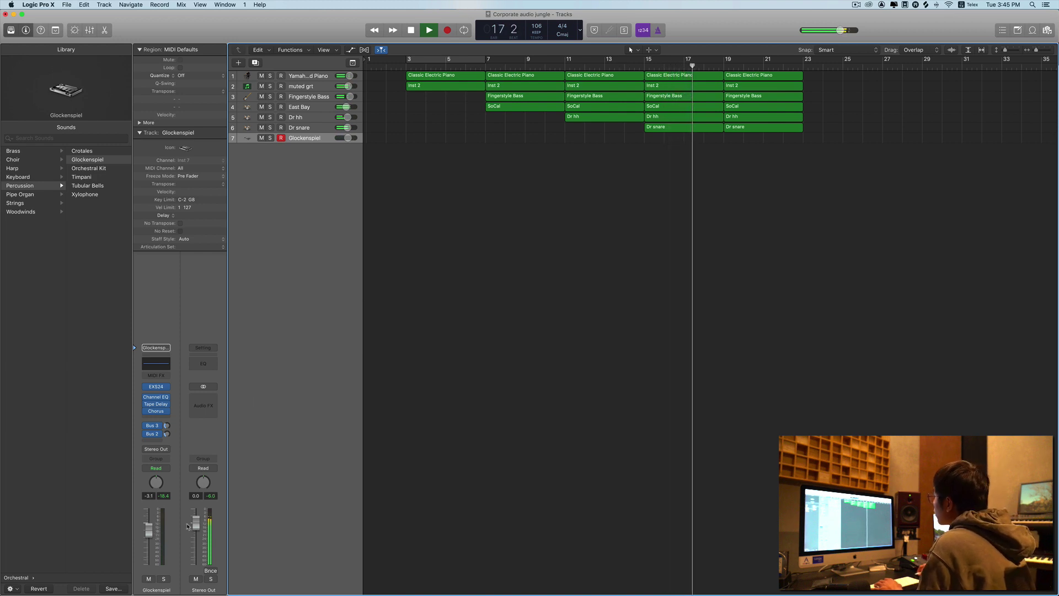
click(628, 66)
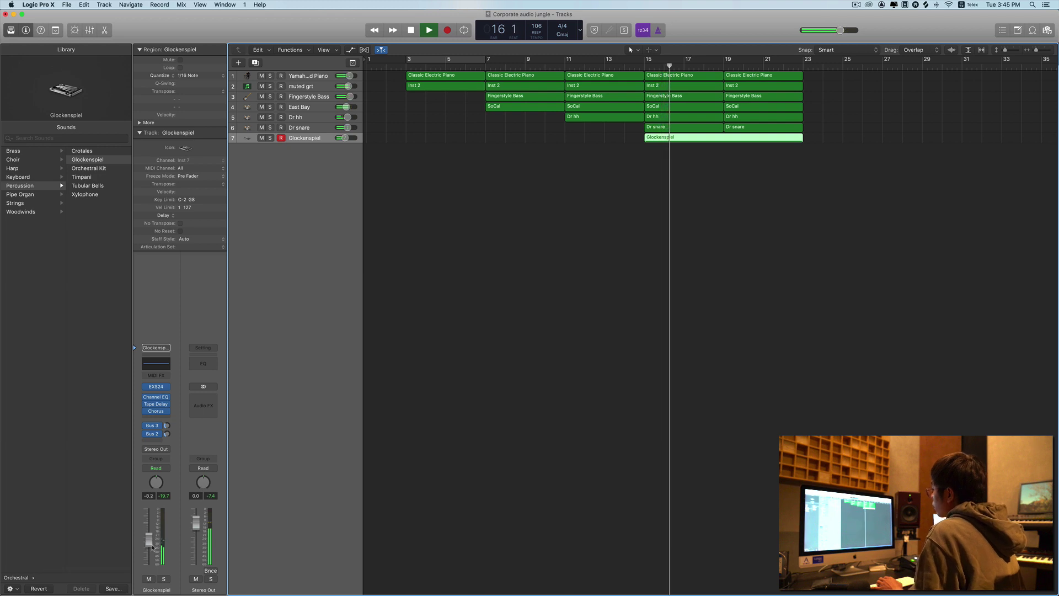
click(640, 447)
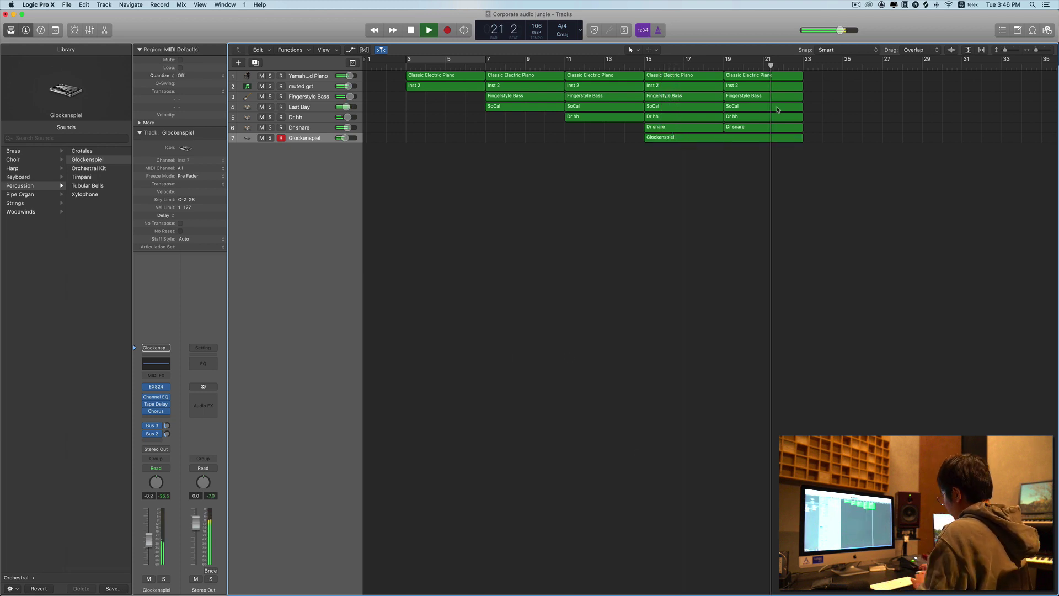
scroll(744, 135, up, 5)
scroll(745, 135, up, 5)
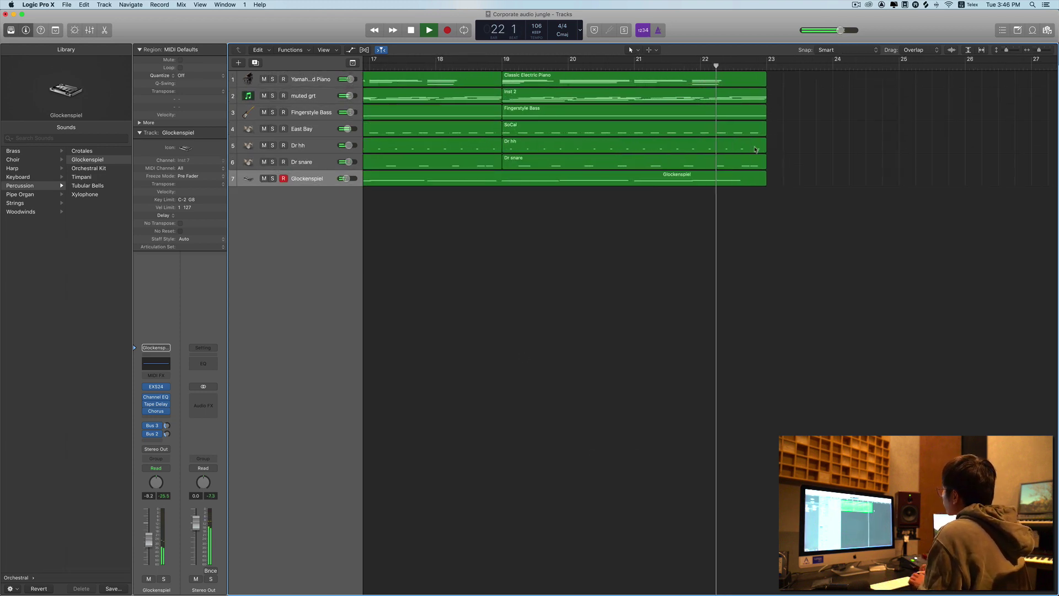
Step: Shorten the East Bay, Dr hh and Dr snare regions that start at bar 19 so they end at bar 22
key(space)
click(634, 66)
key(space)
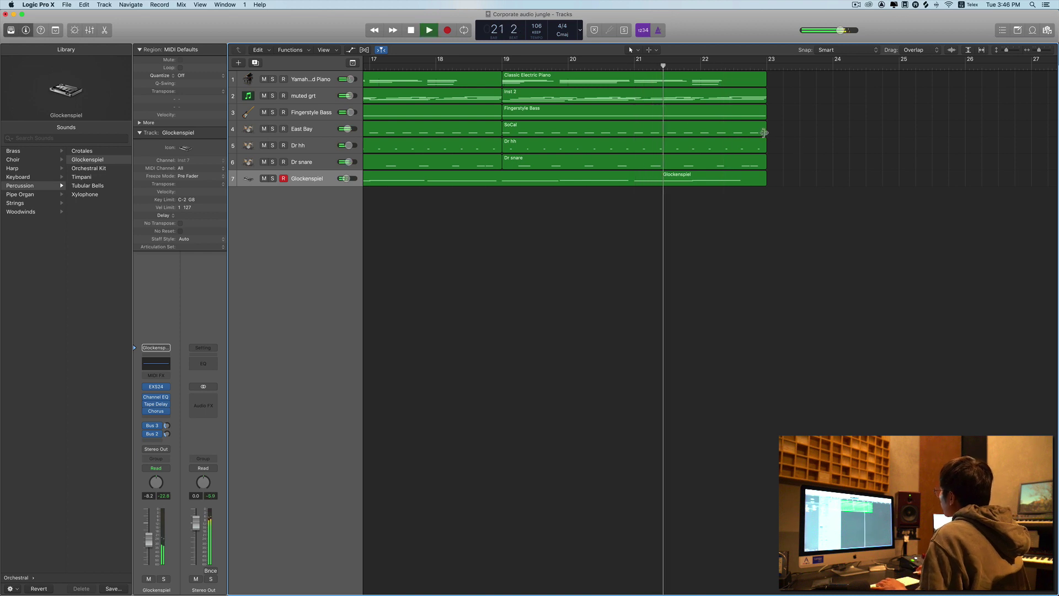
drag(765, 132, 701, 132)
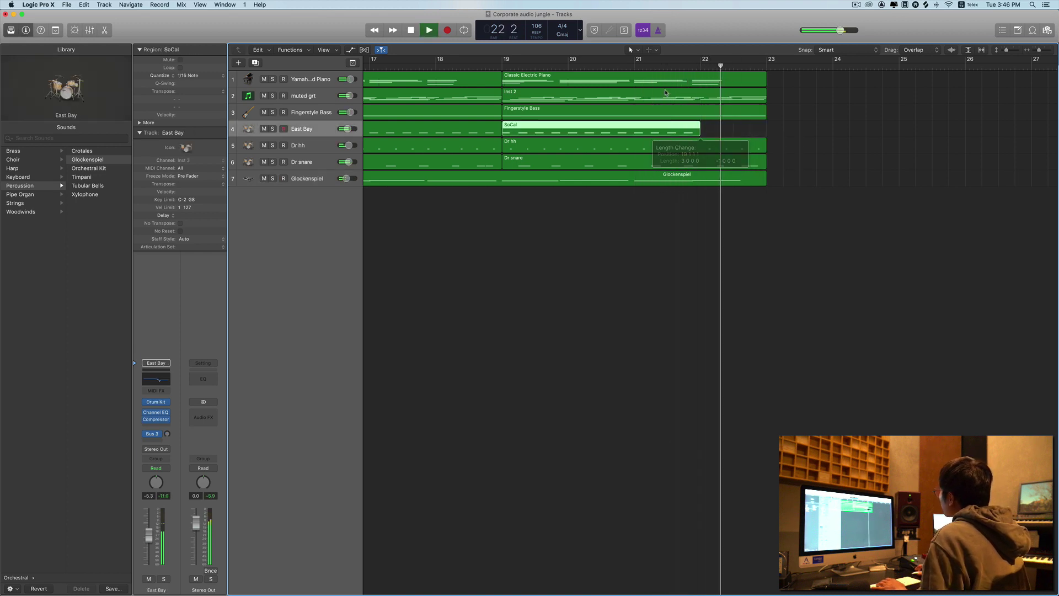
key(space)
key(space)
drag(765, 145, 701, 145)
drag(765, 166, 701, 167)
Step: Record a snare fill in bar 22 on the Dr snare track and listen to it in the arrangement
click(635, 67)
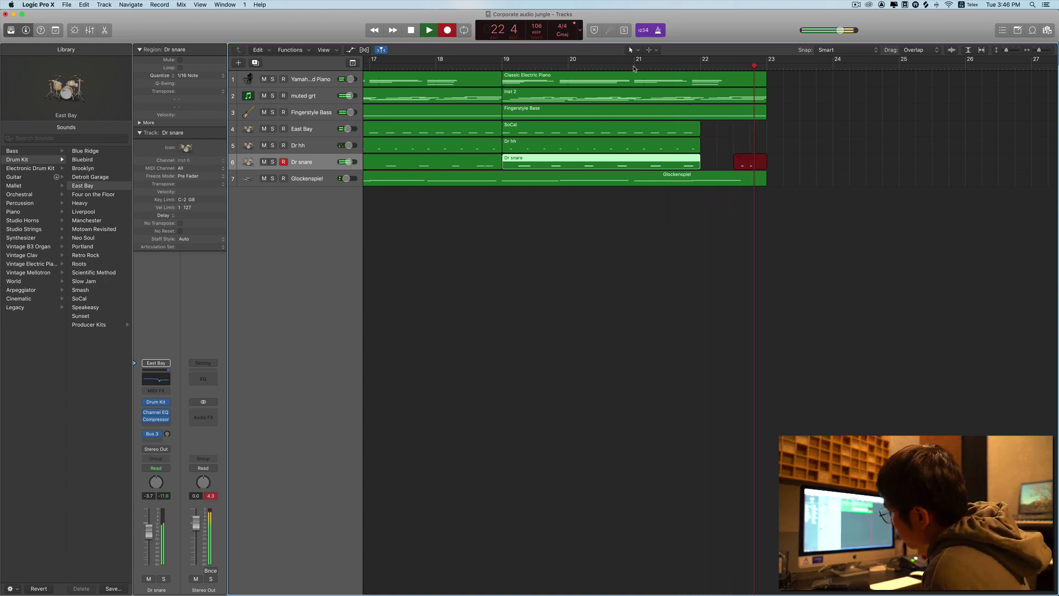
key(comma)
key(t)
key(t)
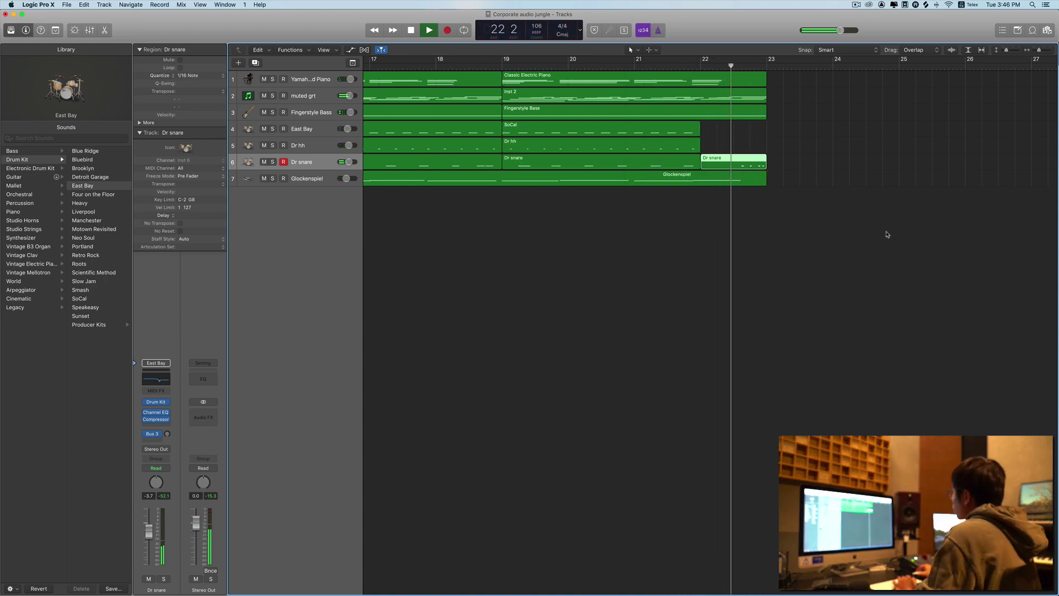
click(878, 239)
scroll(669, 148, left, 5)
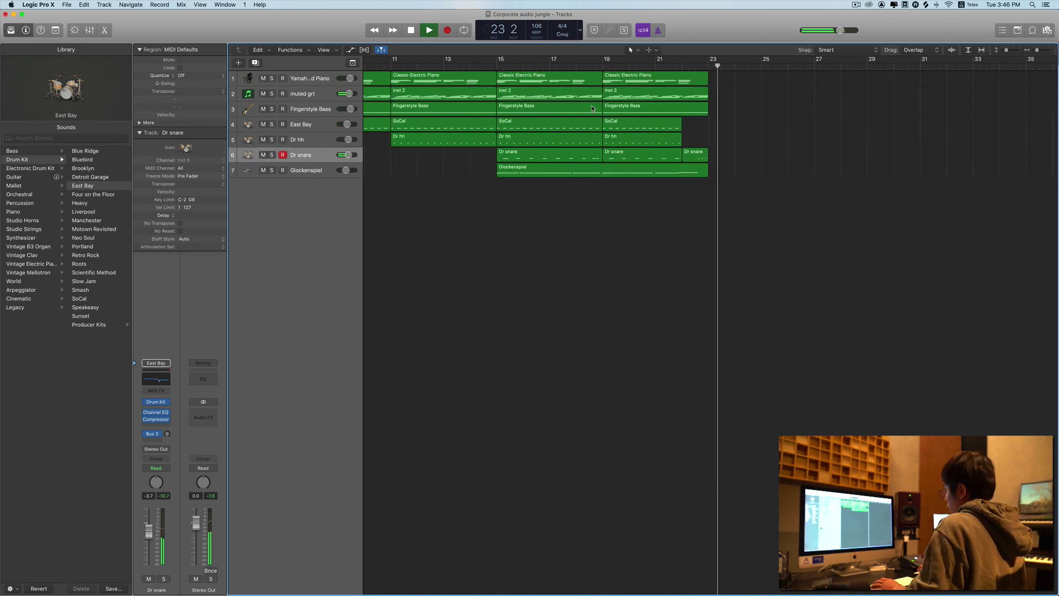
Step: Save the project and play the arrangement from bar 19
key(space)
key(super+s)
double_click(629, 69)
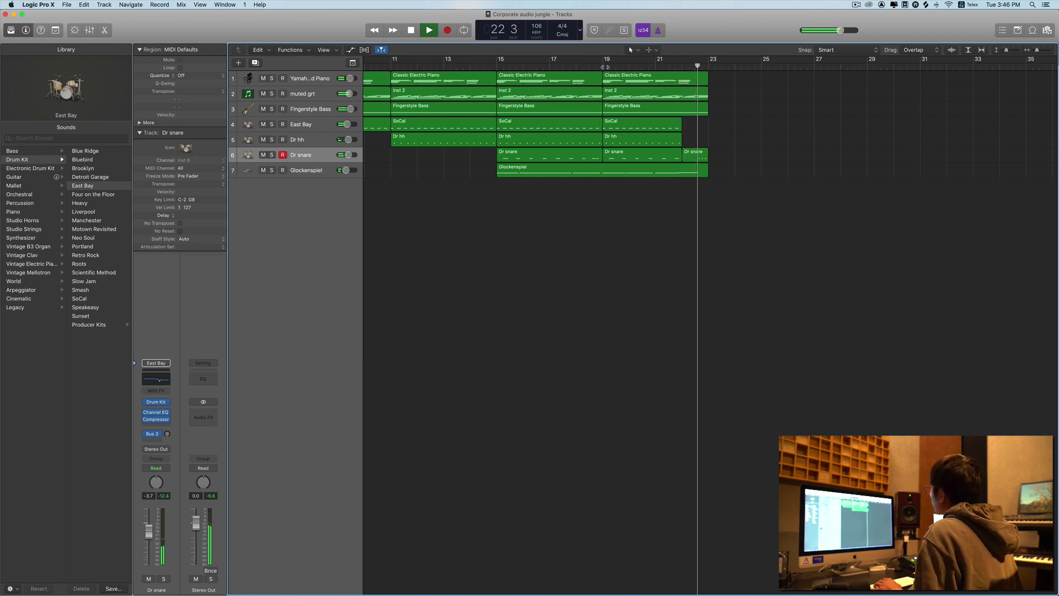
click(603, 68)
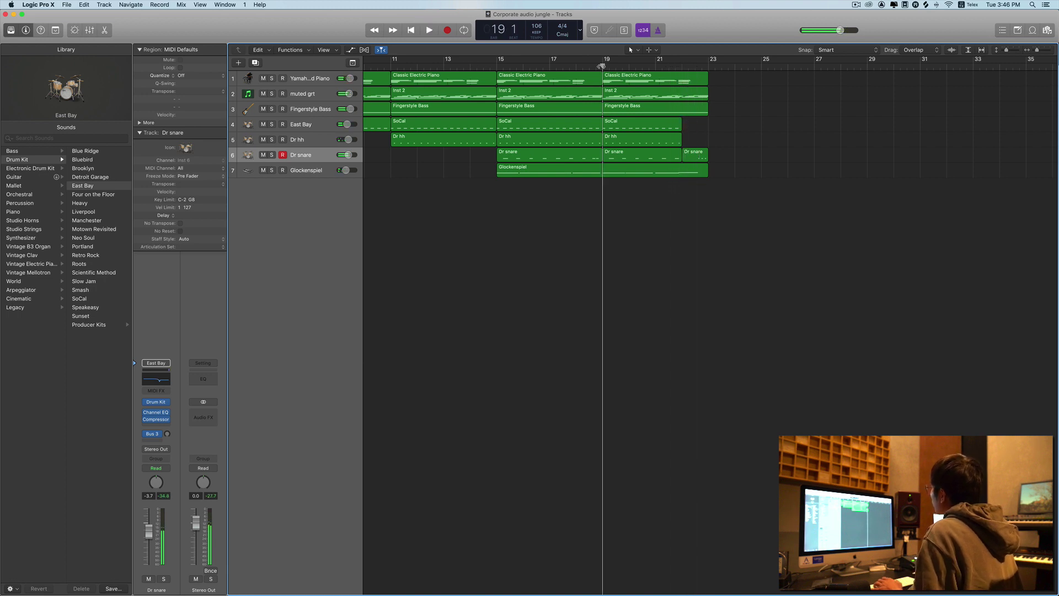
key(space)
Step: Add a new software instrument track below Glockenspiel and load the LennarDigital Sylenth1 synth on it
click(309, 169)
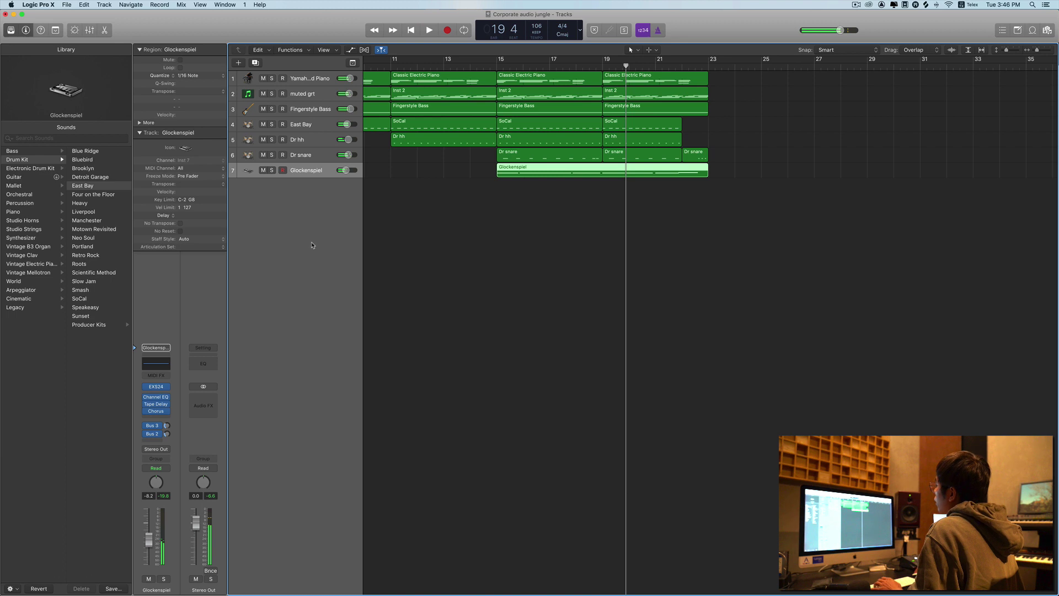
double_click(296, 313)
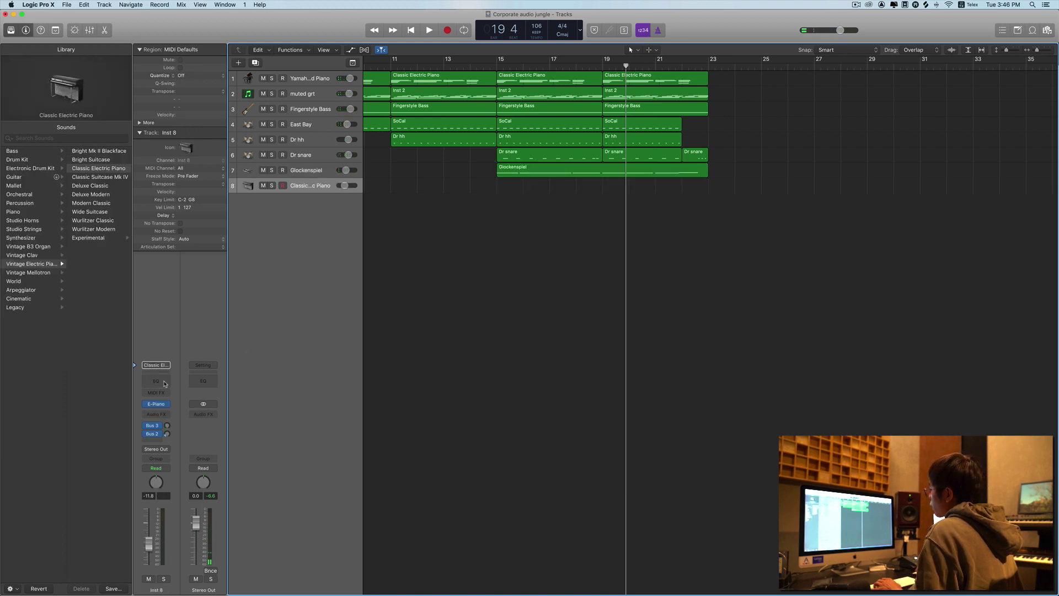
click(164, 403)
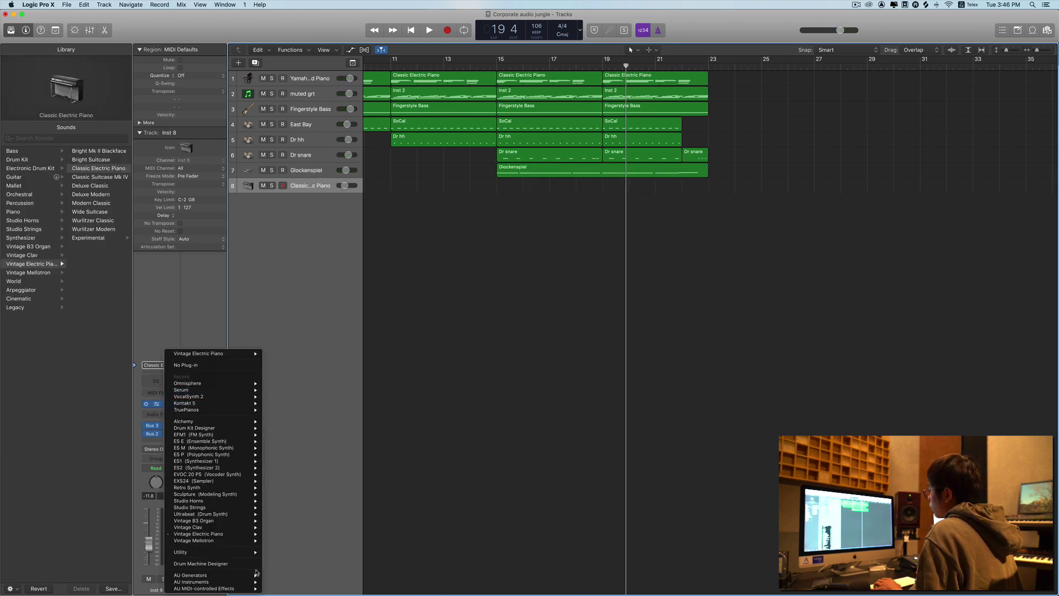
mouse_move(256, 584)
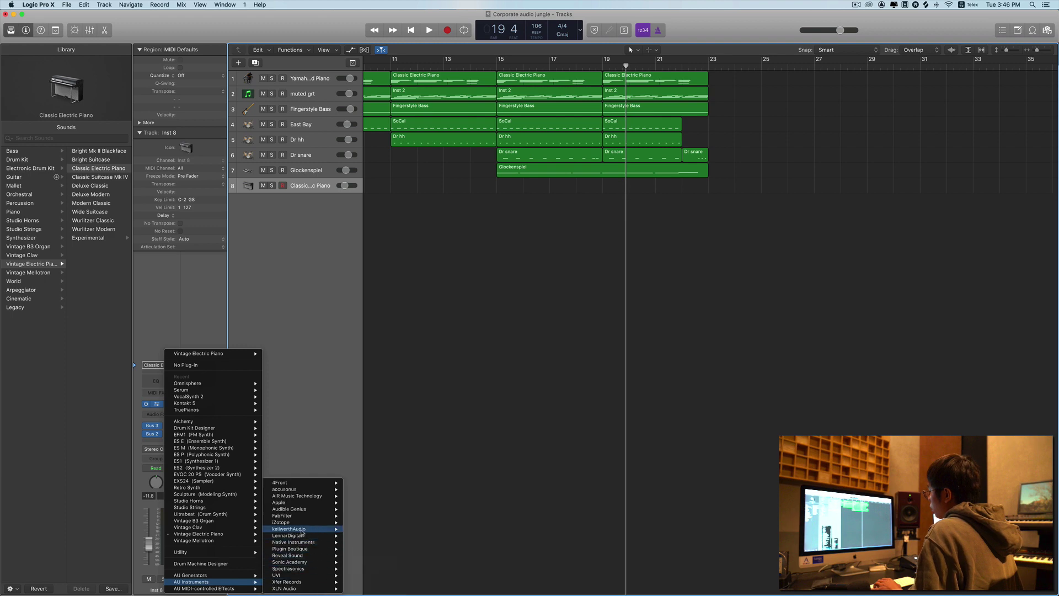
mouse_move(302, 536)
click(361, 536)
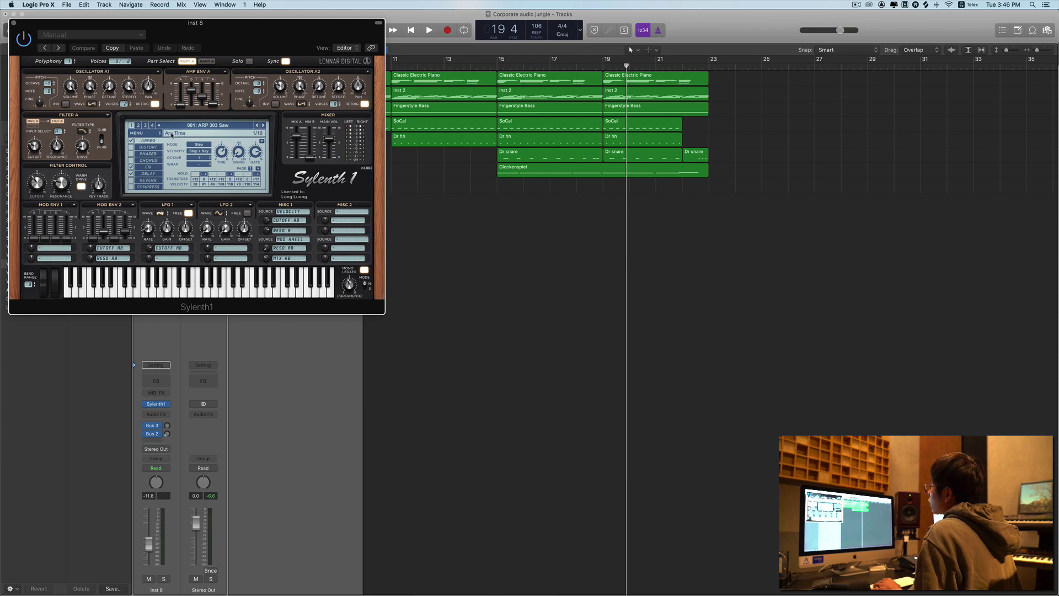
Step: Choose the 128: SFX Whoosh preset in Sylenth1 and close the plug-in window
click(209, 126)
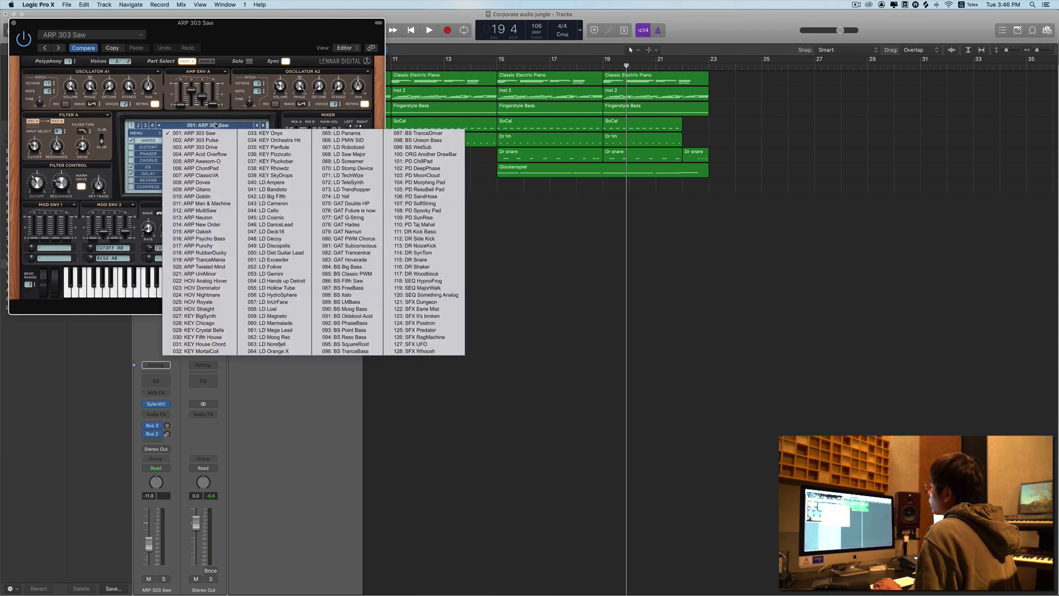
click(441, 353)
click(14, 24)
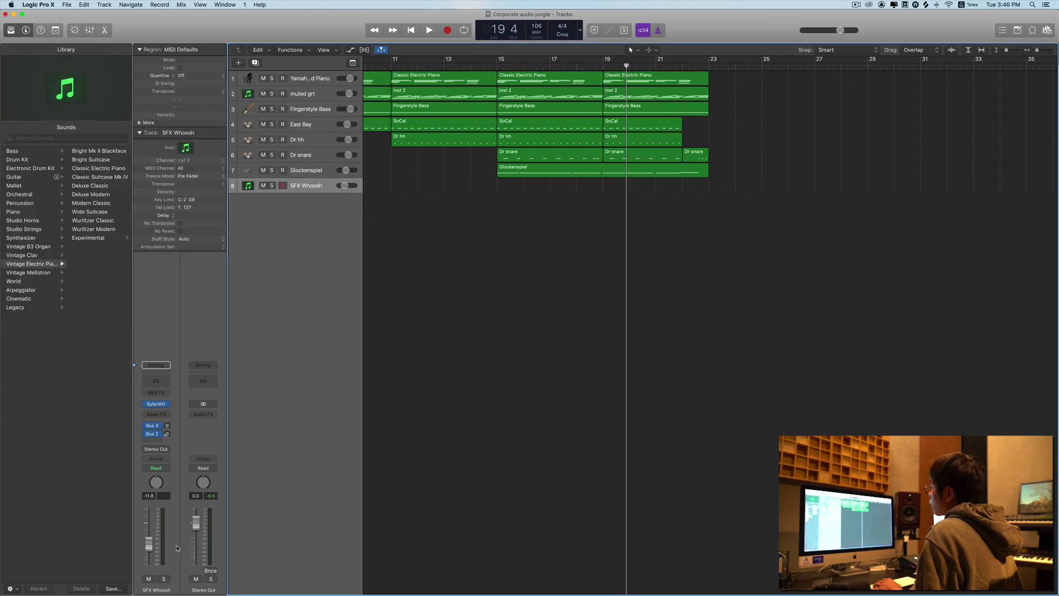
Step: Record a whoosh over bars 21 and 22, quantized to 1/16 notes, and set the SFX Whoosh track's volume to -23.5 dB
key(space)
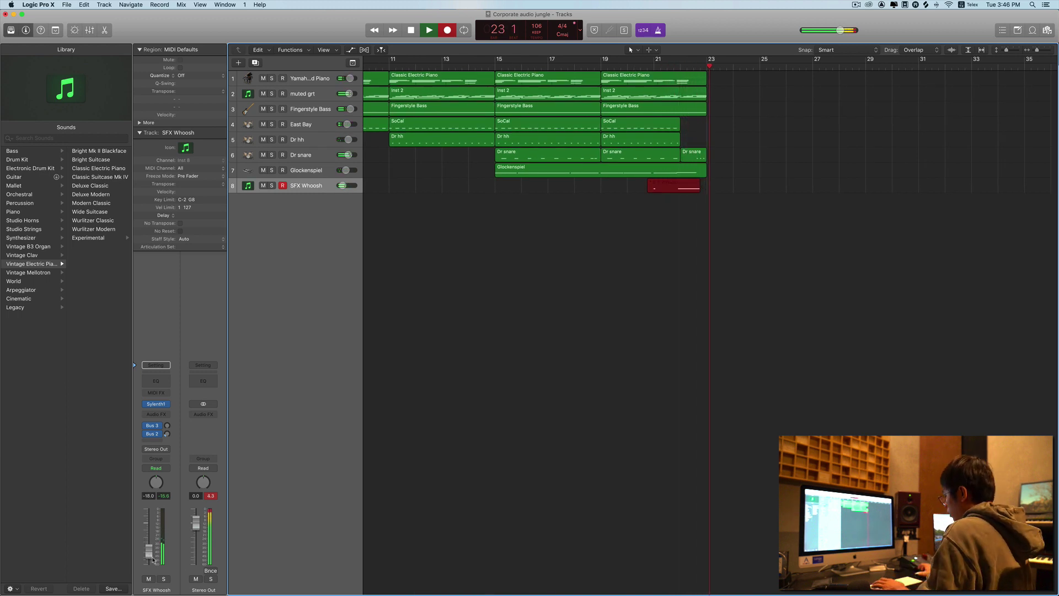
key(space)
key(space)
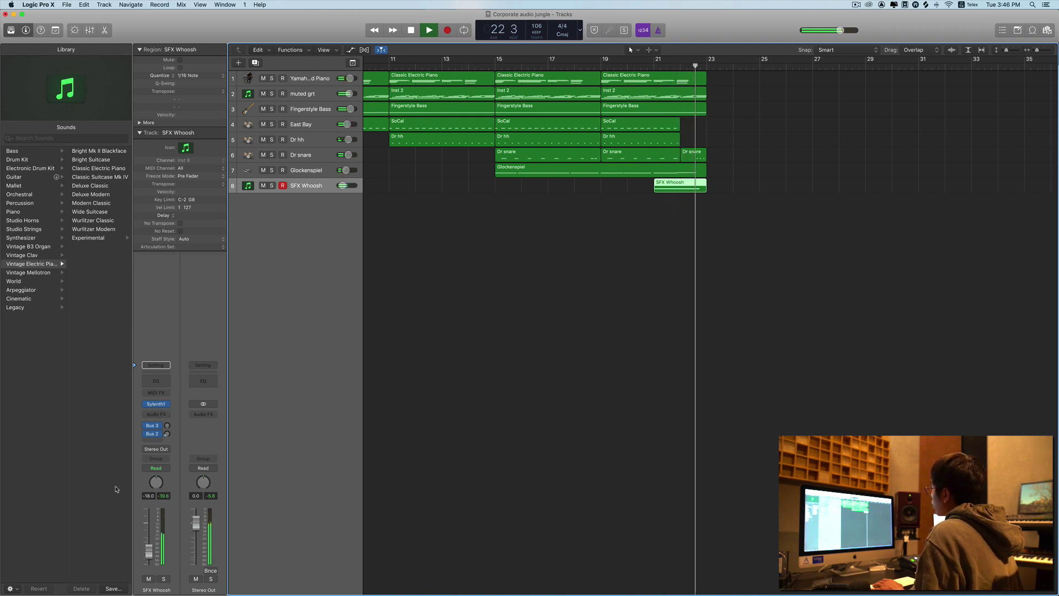
click(595, 300)
key(space)
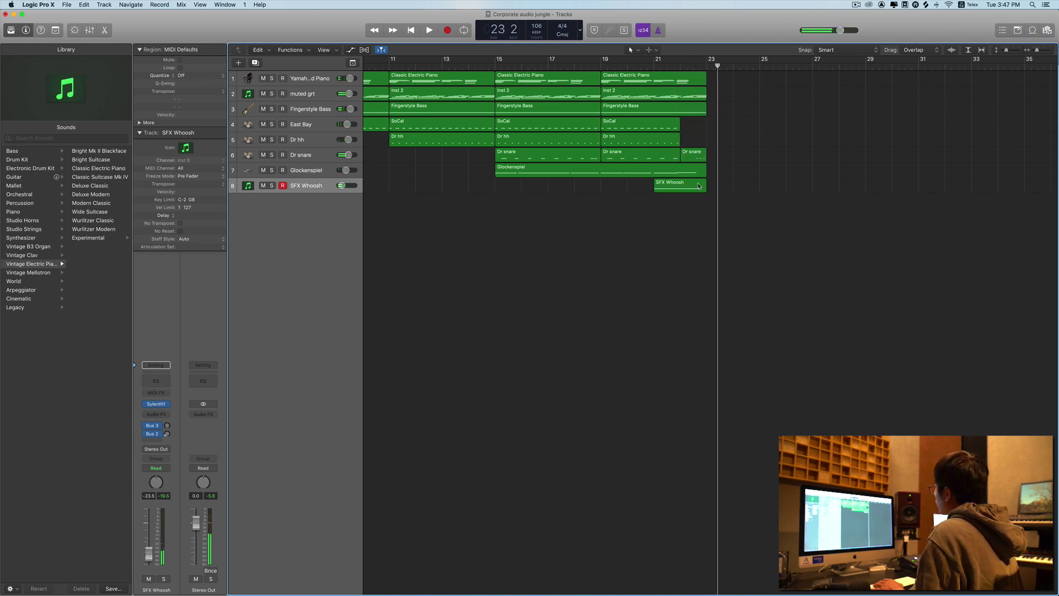
Step: Inspect the SFX Whoosh region's note in the Piano Roll and play the arrangement around bar 21
double_click(701, 186)
key(space)
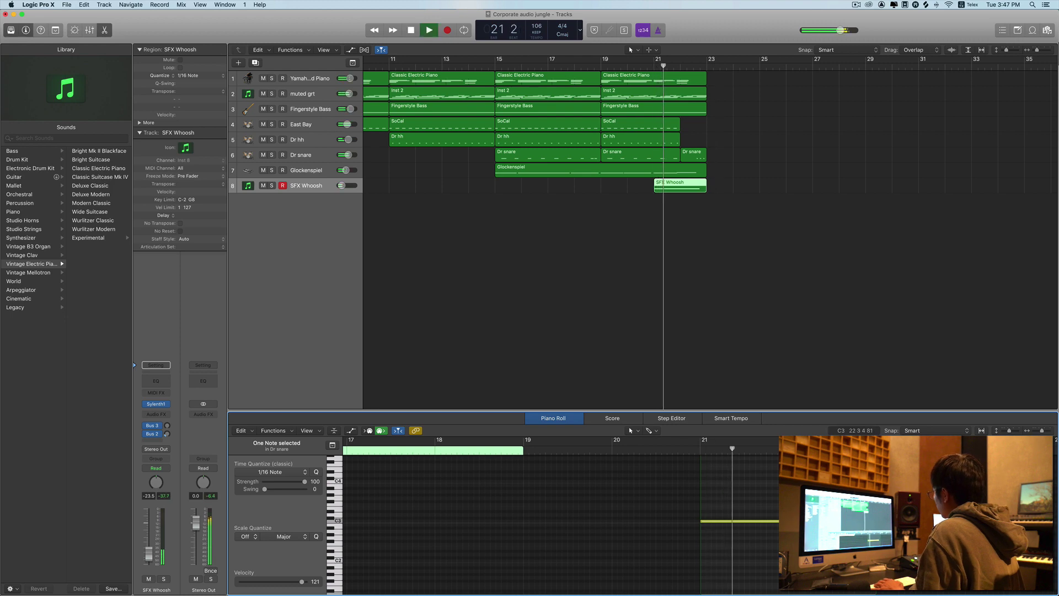
key(p)
key(space)
key(space)
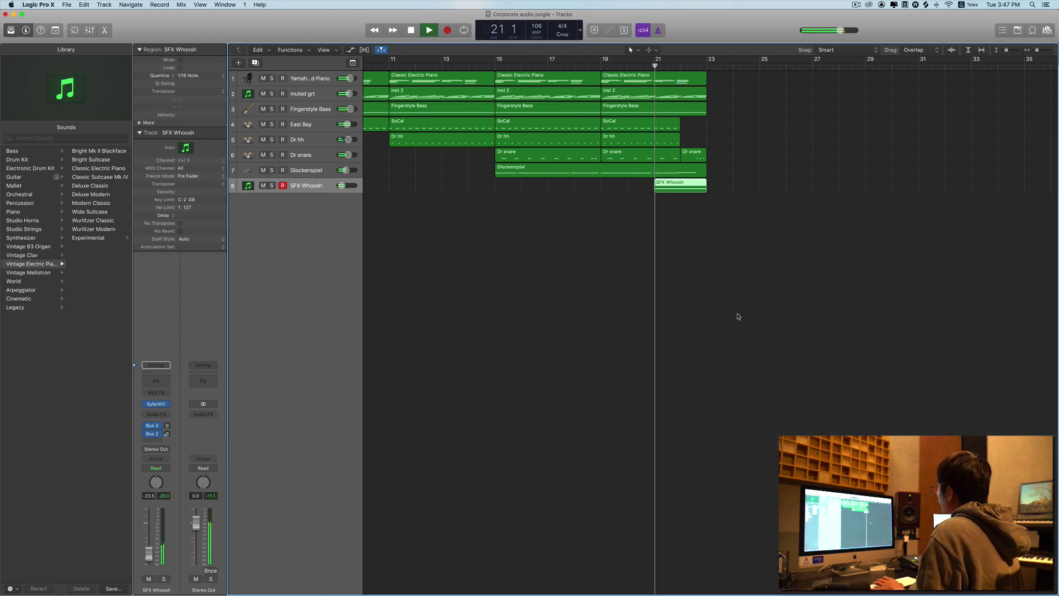
click(695, 208)
click(693, 187)
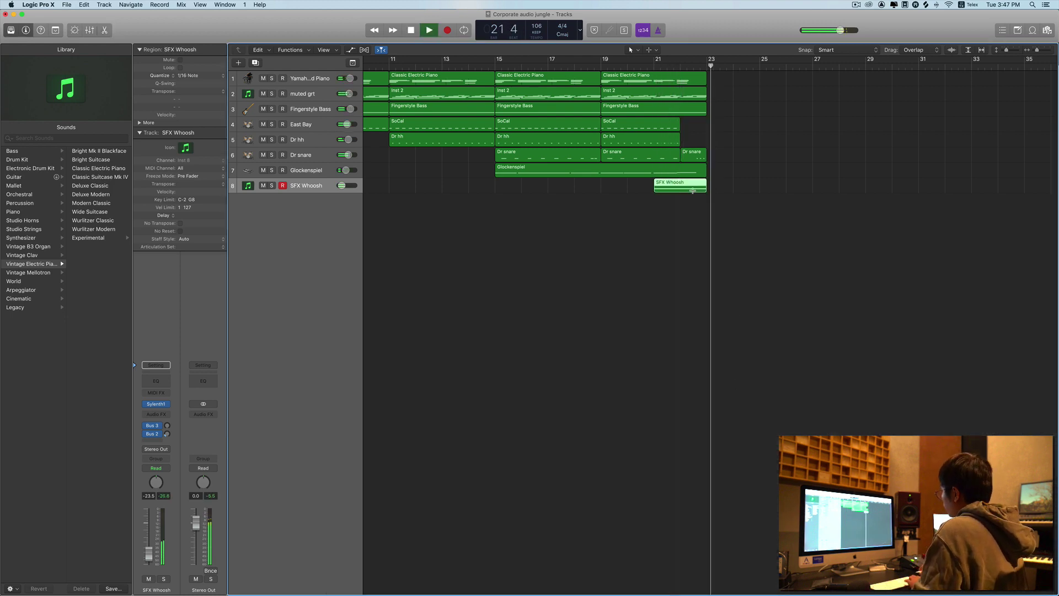
scroll(692, 191, left, 1)
scroll(693, 190, down, 5)
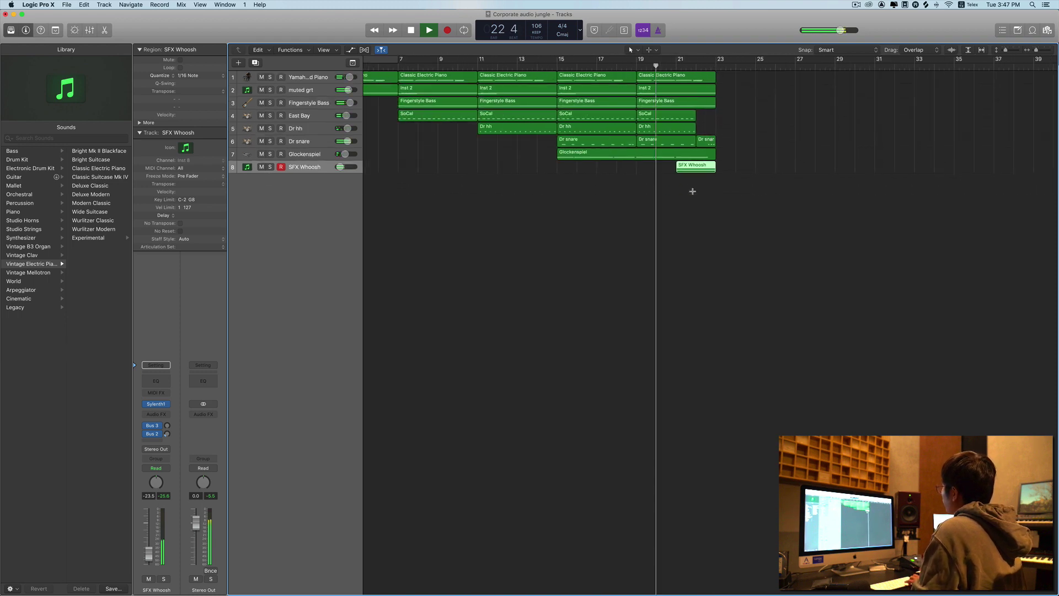
key(space)
Step: Trim the long note in the SFX Whoosh region to start slightly after bar 21 and play the passage
key(p)
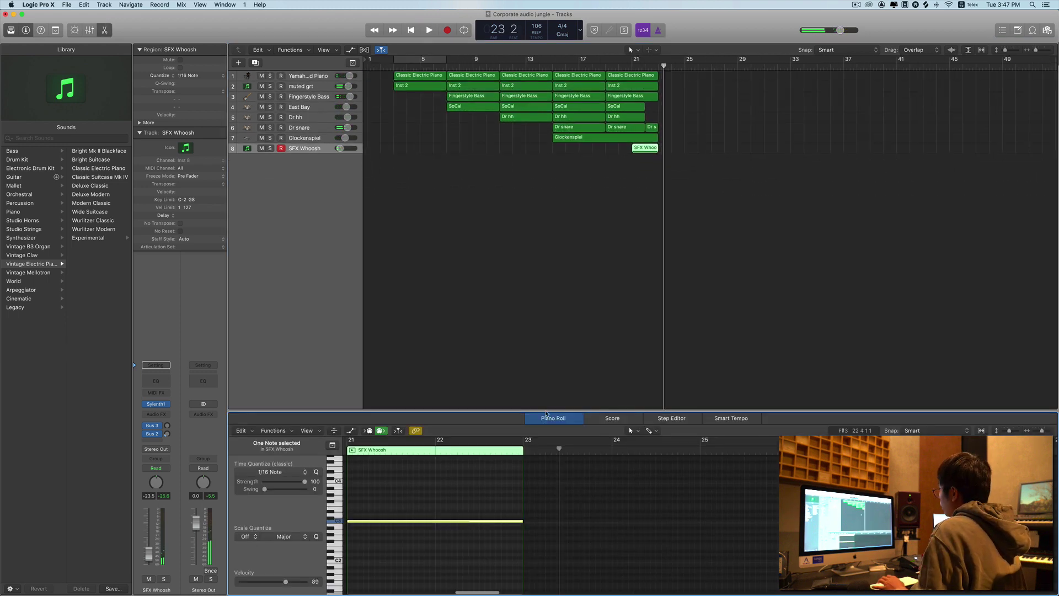
drag(350, 521, 368, 524)
key(p)
key(space)
click(656, 458)
key(t)
key(t)
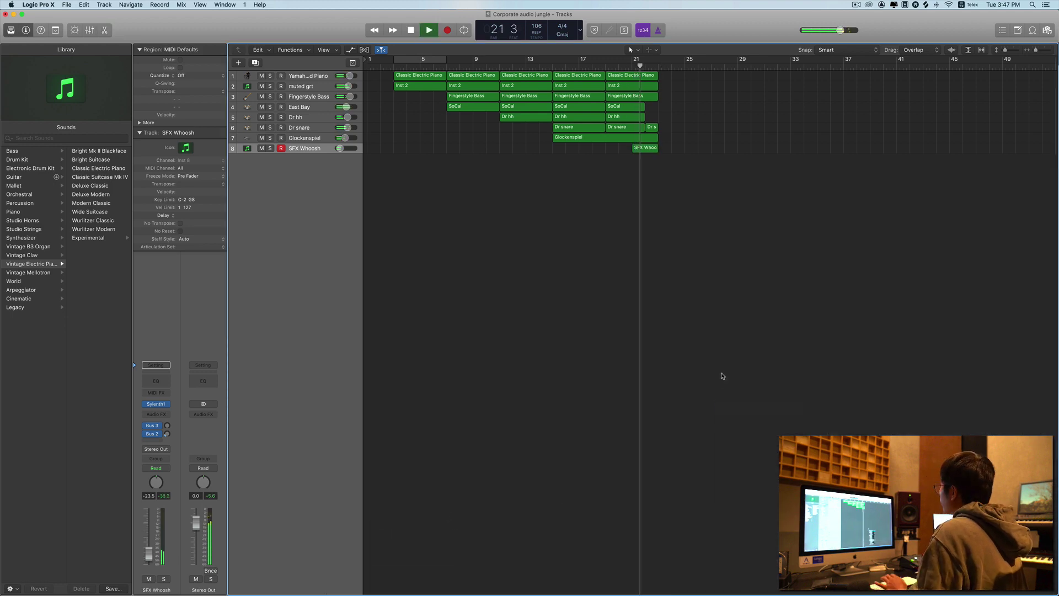
Step: Play from bar 19 and copy the SoCal kick region at bar 19 to bar 23 on the East Bay track
key(super+Left)
key(super+Right)
key(super+Right)
key(super+Right)
key(super+Down)
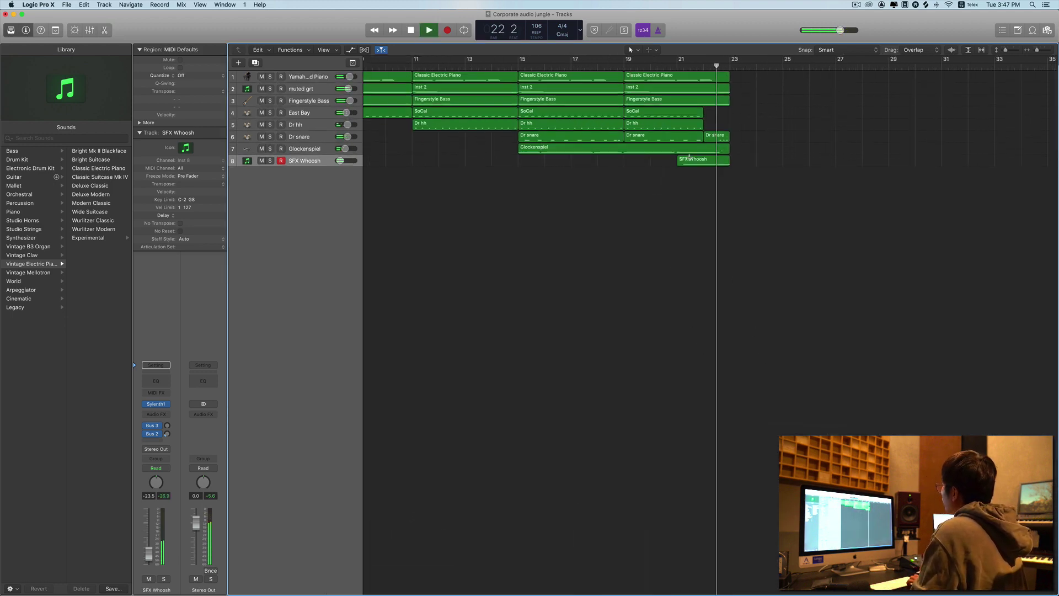
key(super+Down)
key(super+Down)
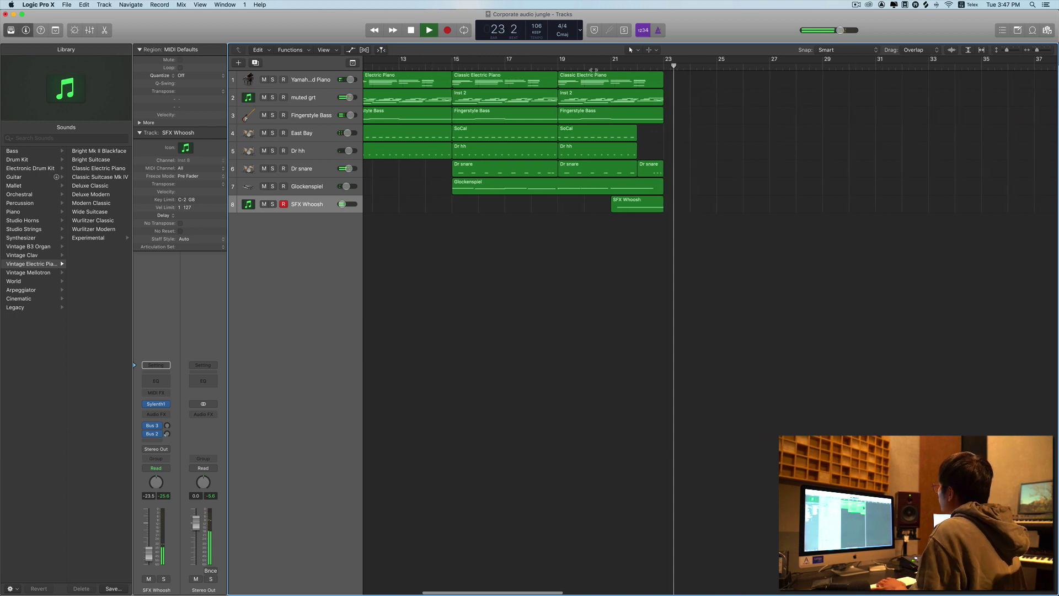
click(558, 67)
click(591, 136)
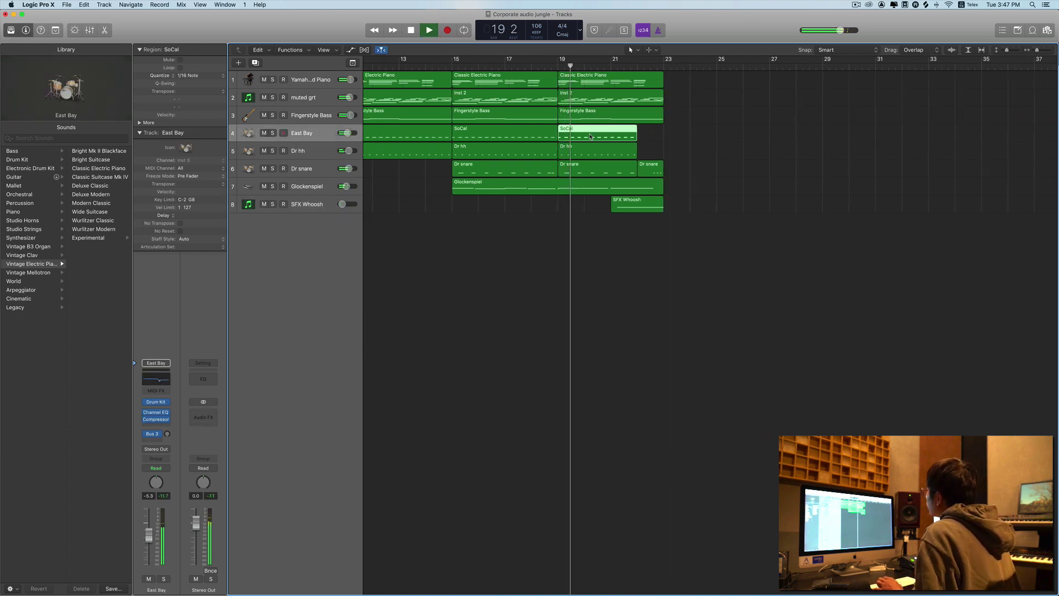
drag(590, 136, 698, 159)
Step: Try a copy of a Dr hh region at bar 23, listen to it and delete the copy
click(489, 156)
click(514, 156)
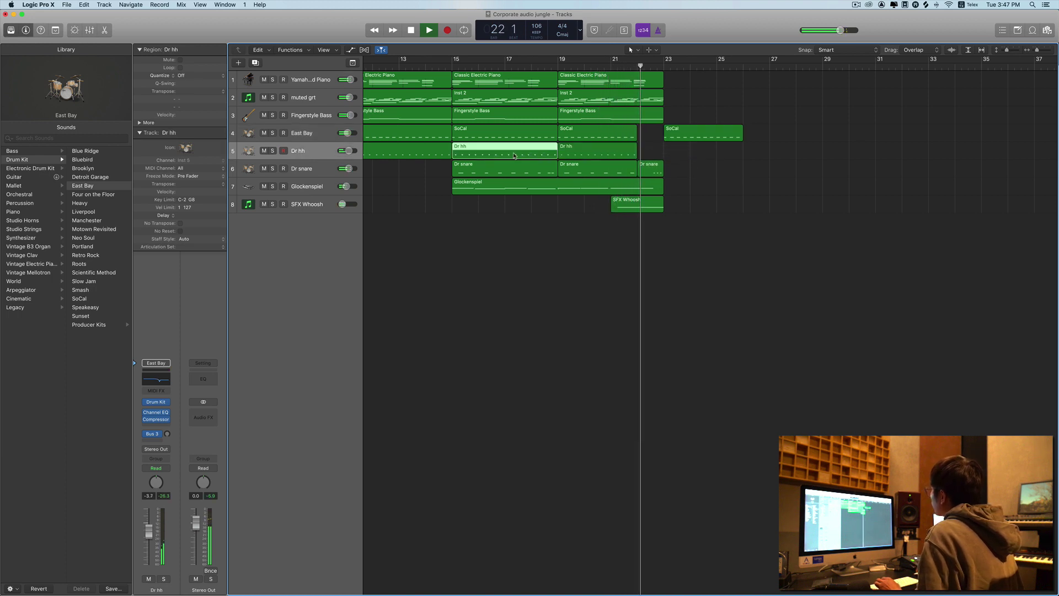
drag(514, 155, 739, 162)
click(740, 166)
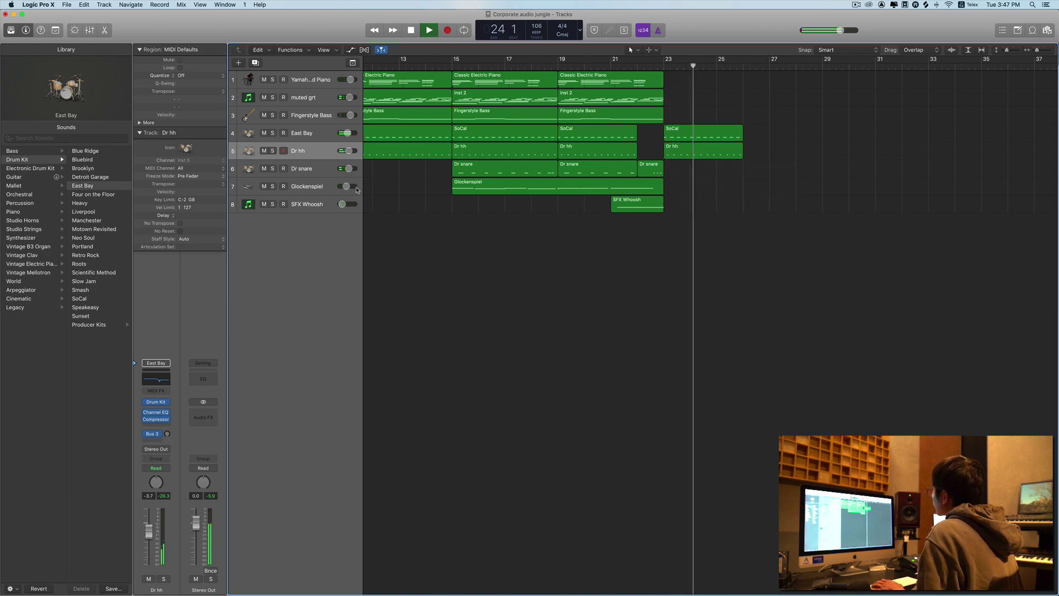
key(space)
click(705, 153)
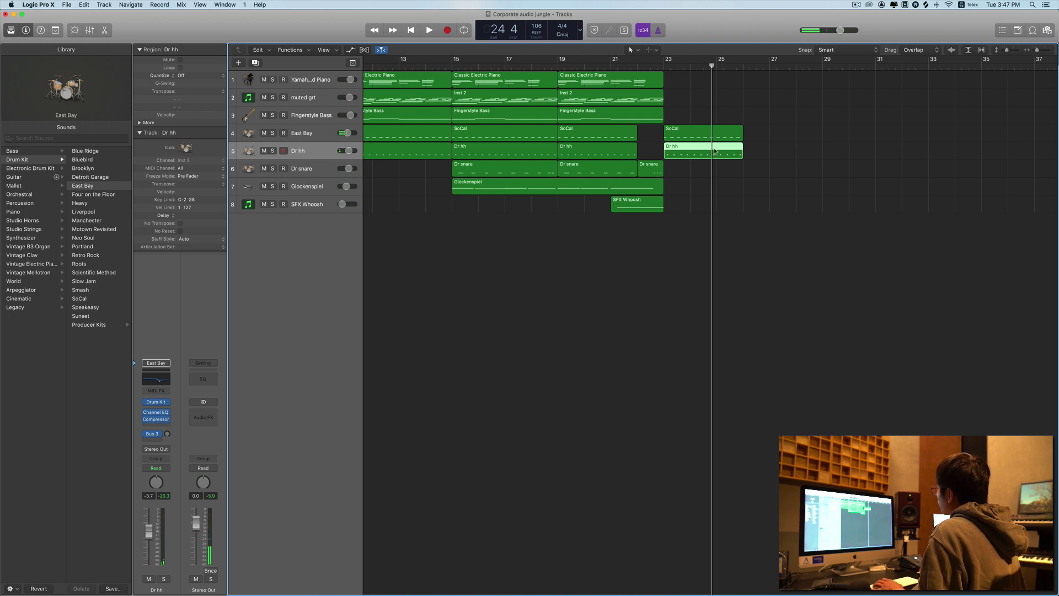
Step: Copy the Dr snare region at bar 15 to bar 23, keeping its four-bar length
click(310, 171)
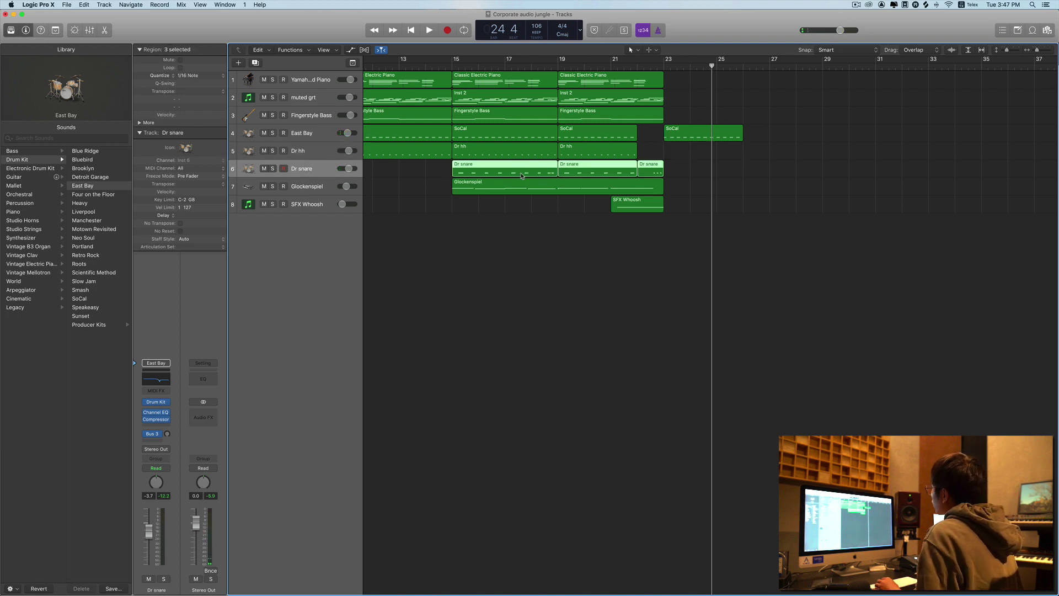
click(438, 177)
drag(483, 174, 695, 177)
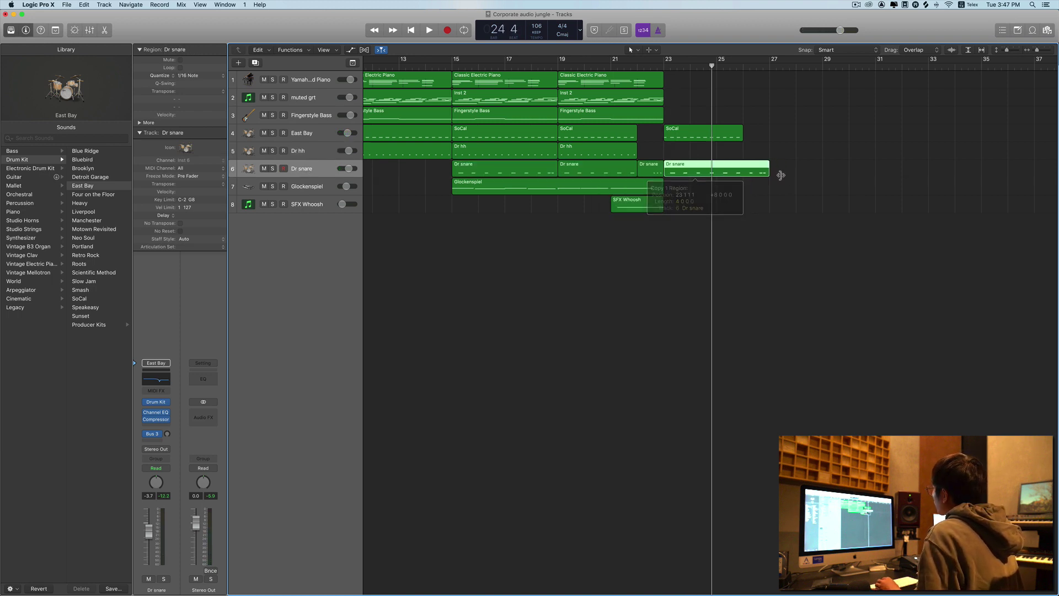
drag(768, 175, 768, 175)
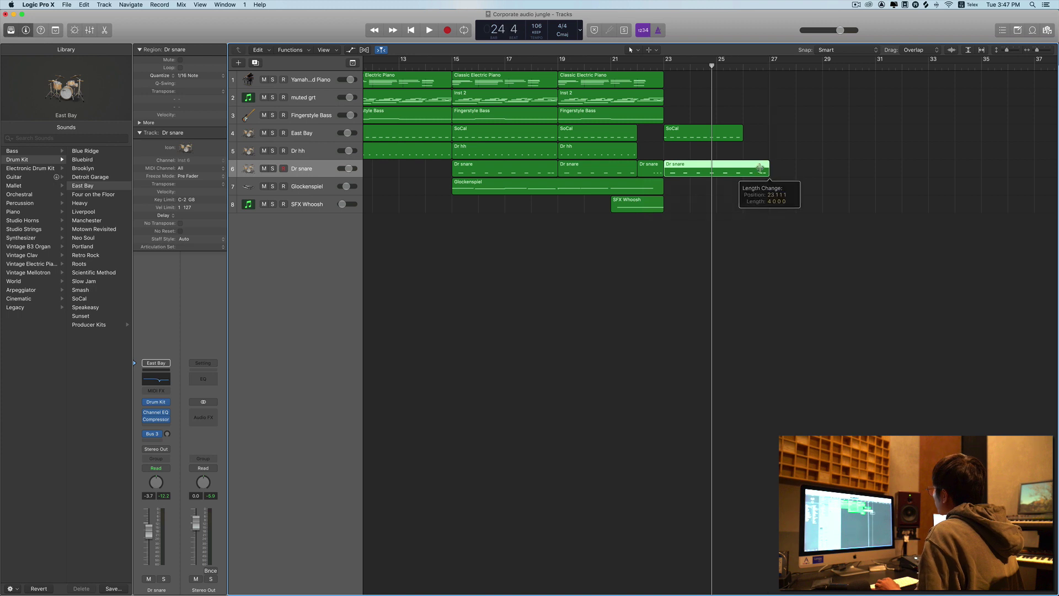
Step: Fill bars 23 to 26 of the kick track with two two-bar SoCal regions and rename the track Dr kik
mouse_move(740, 138)
mouse_down()
mouse_move(717, 138)
mouse_move(744, 141)
mouse_up()
double_click(311, 133)
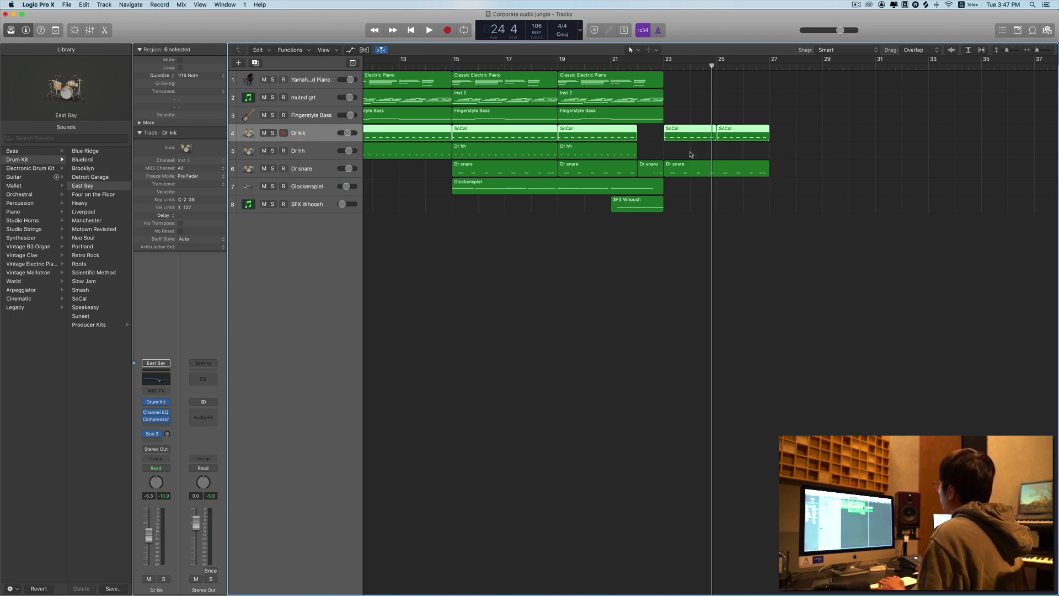
Step: Record a new two-bar hi-hat part on the Dr hh track starting at bar 23
double_click(634, 67)
click(315, 154)
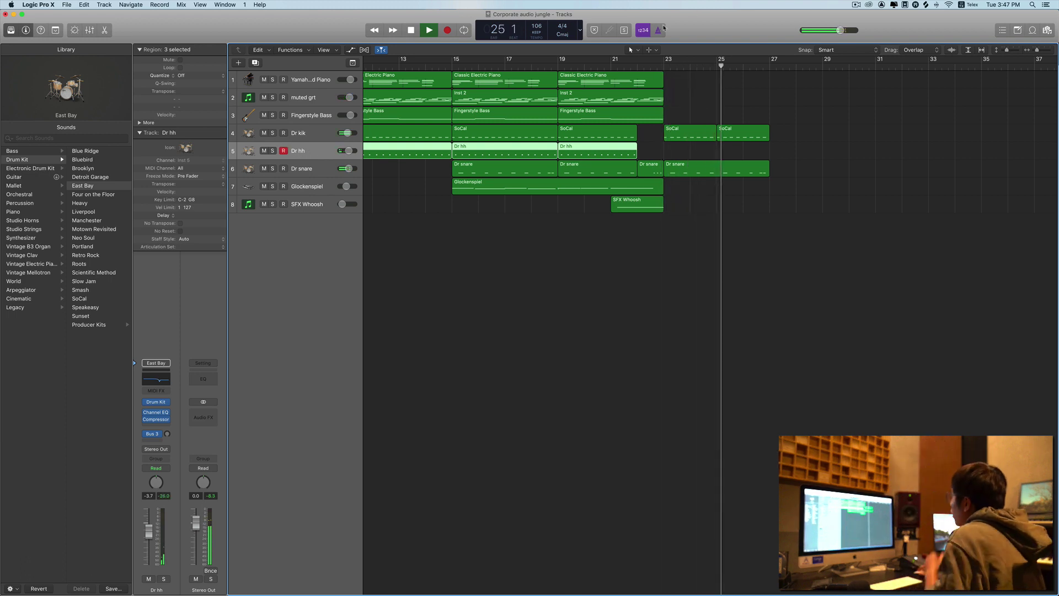
click(611, 67)
key(r)
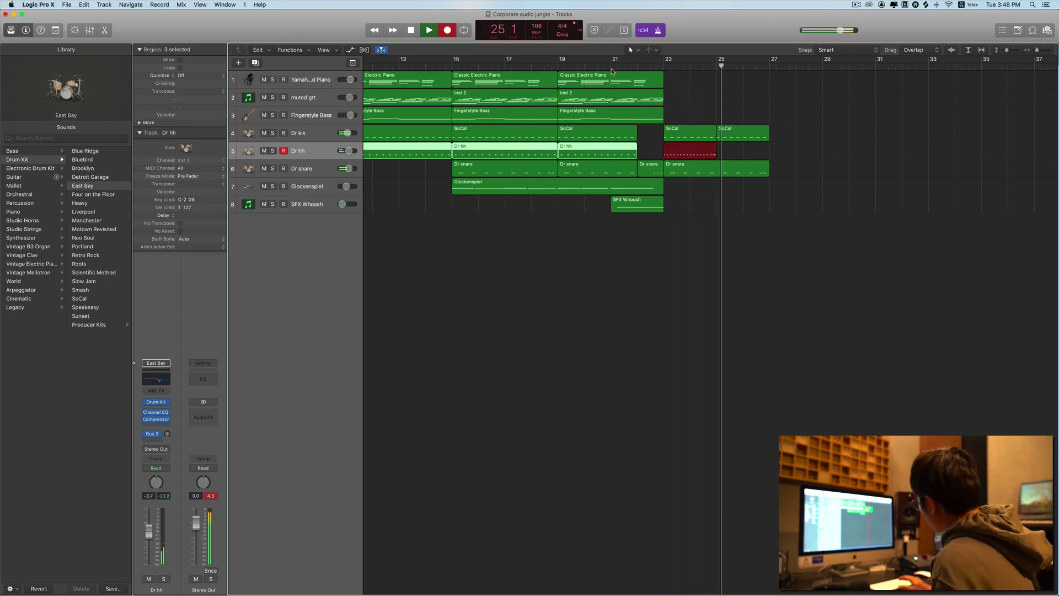
key(space)
Step: Check the new hi-hat region at bar 23 in the Piano Roll and copy it to bar 25
key(p)
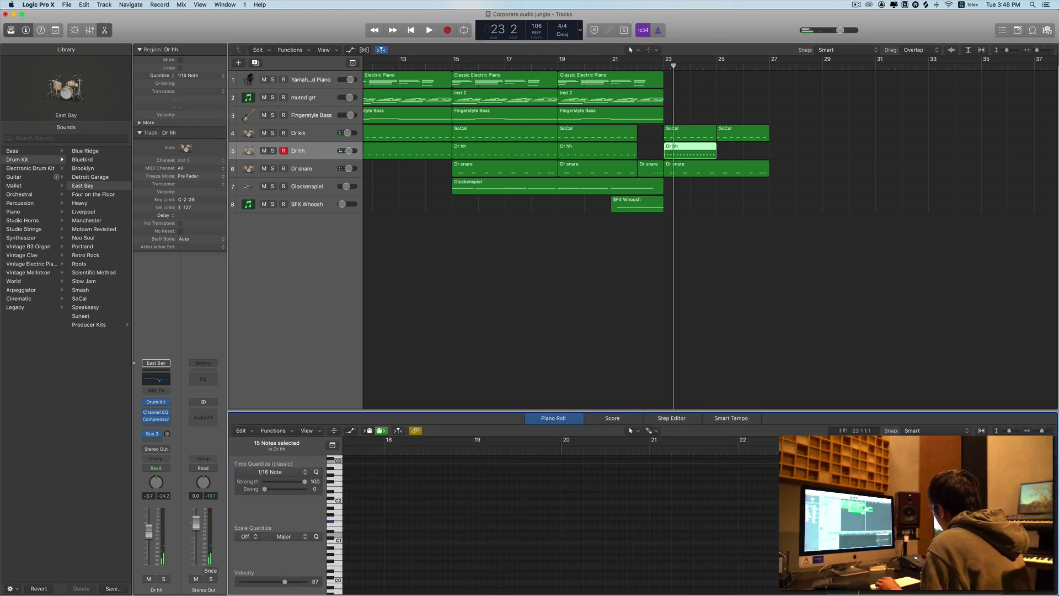
key(space)
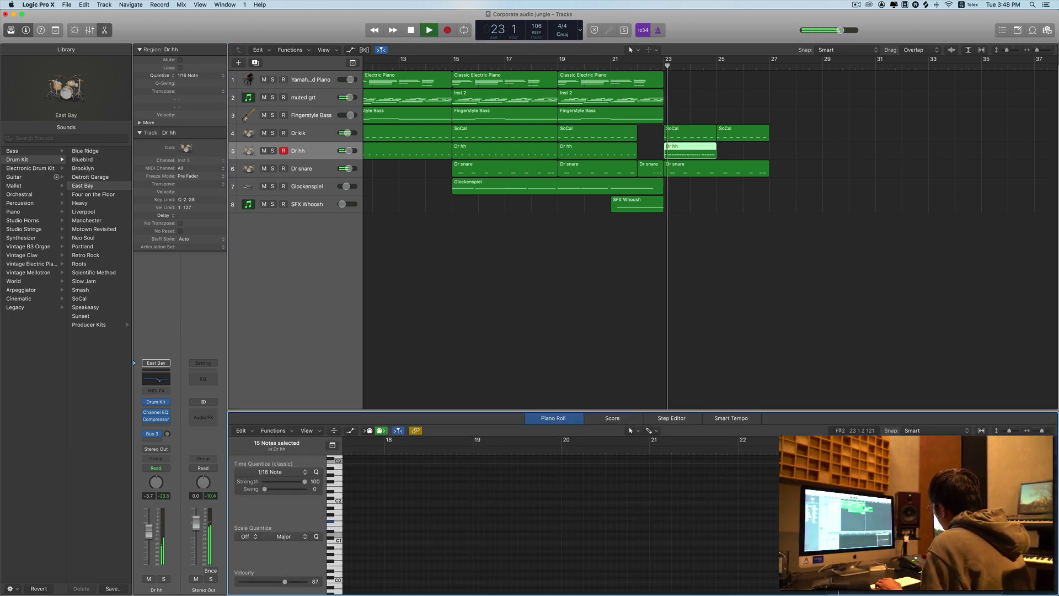
key(p)
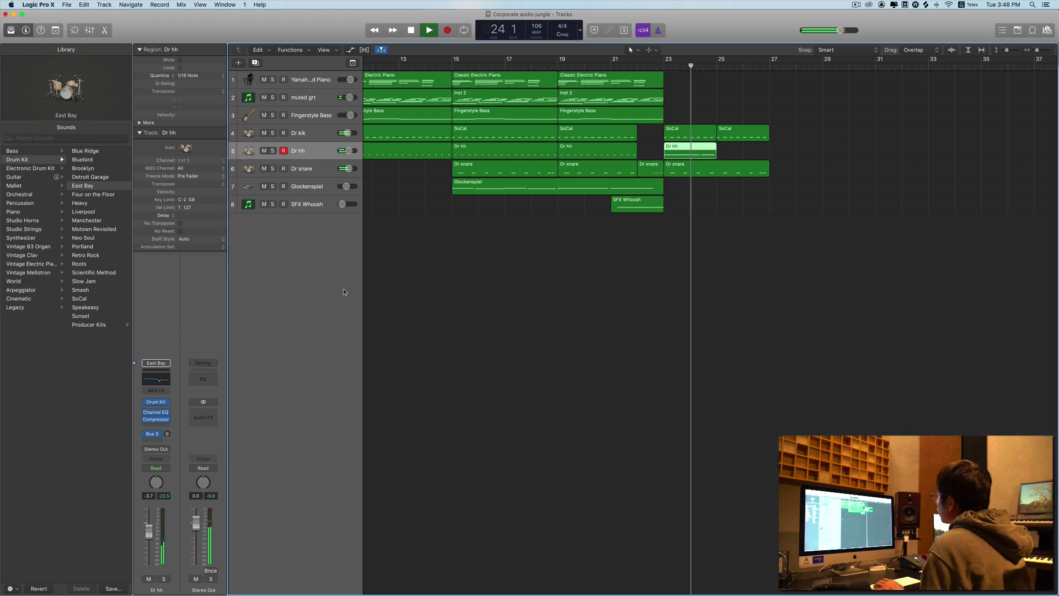
click(566, 398)
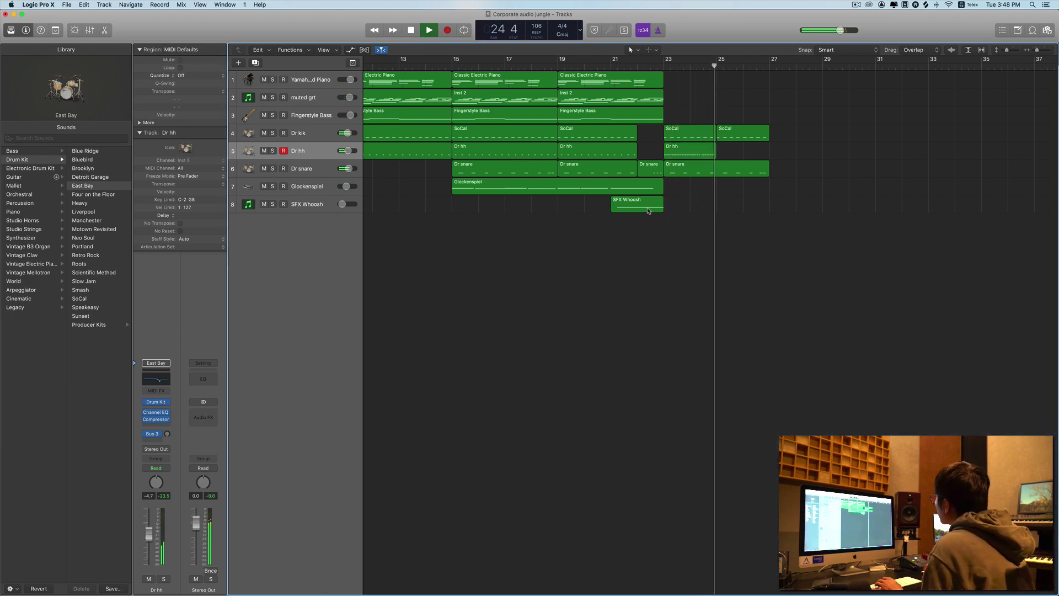
drag(688, 152, 723, 158)
key(space)
Step: Play from bar 21 and duplicate the Fingerstyle Bass track as a new empty track with the same settings
click(609, 66)
key(space)
click(613, 119)
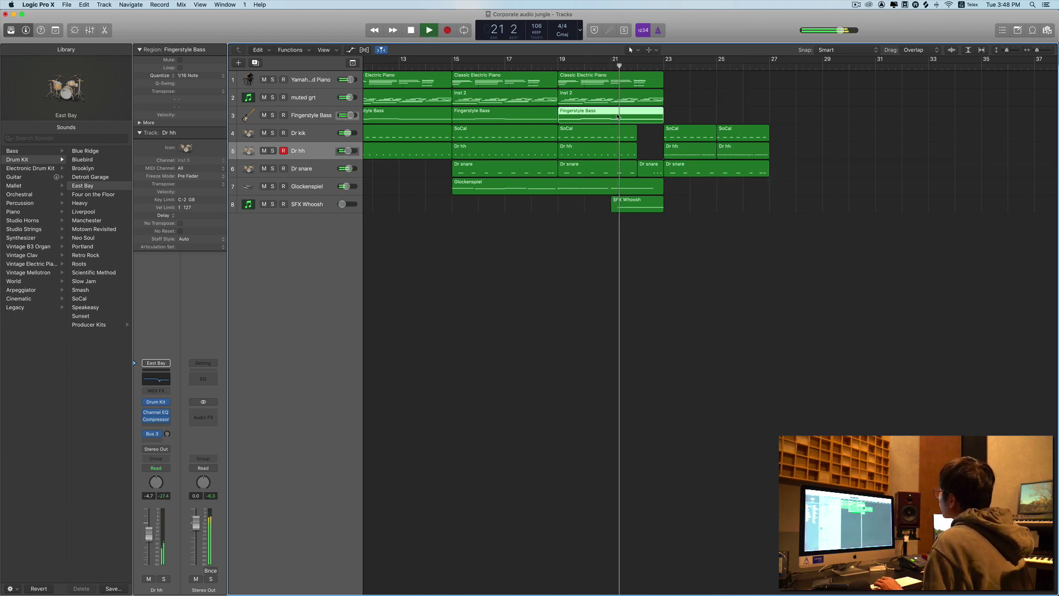
key(super+s)
key(super+d)
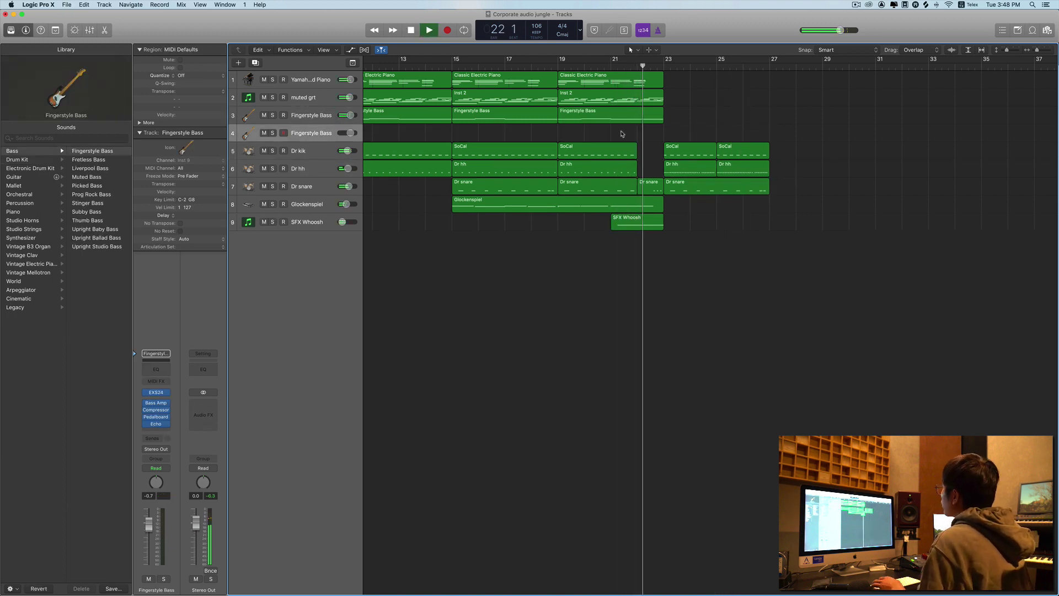
Step: Insert the Arpeggiator MIDI effect with a 1/8 rate on the second Fingerstyle Bass track
click(162, 382)
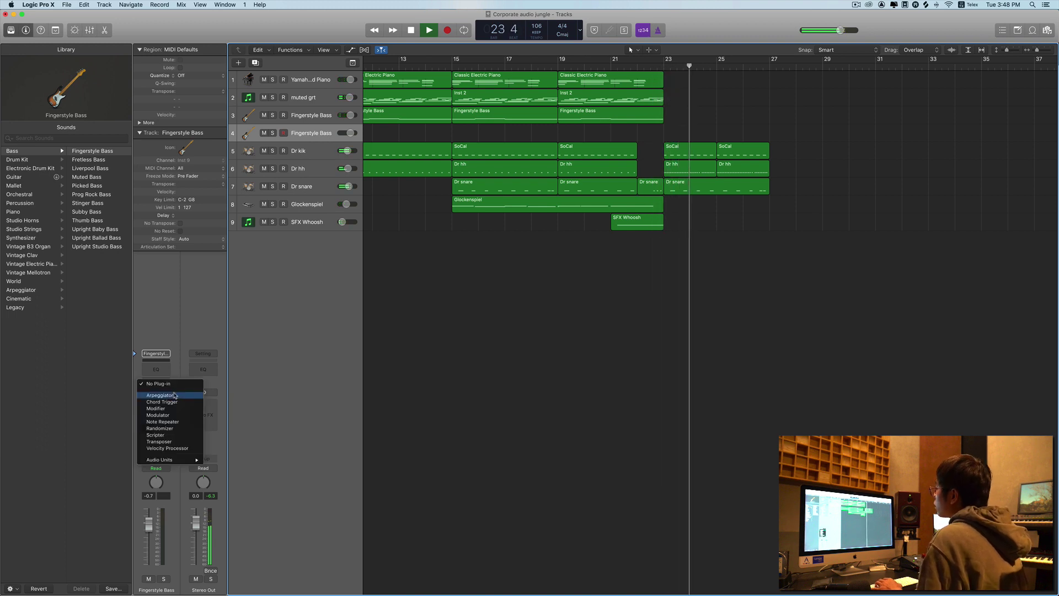
click(204, 394)
key(space)
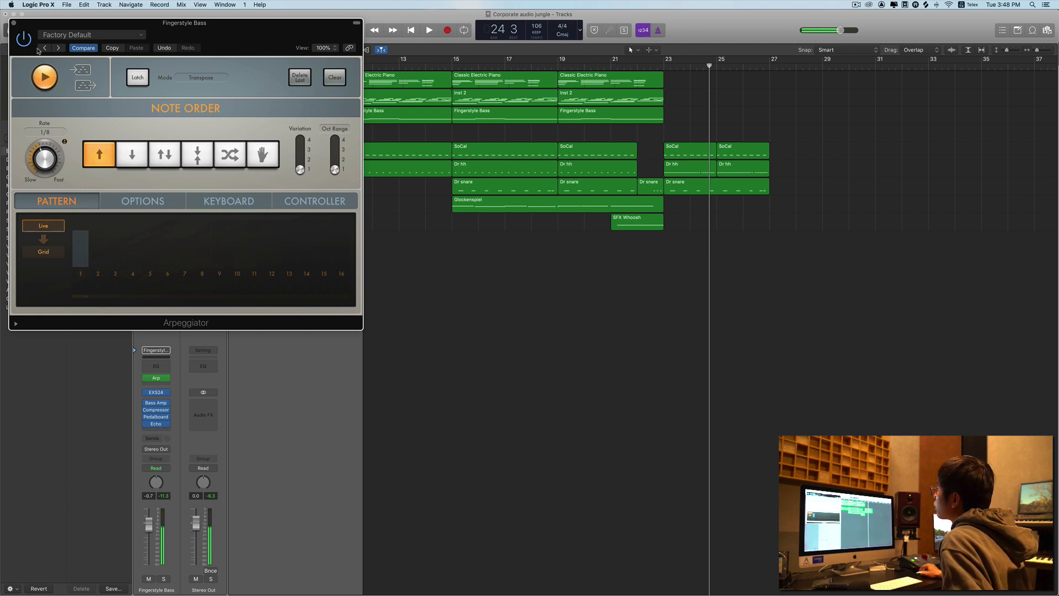
click(13, 23)
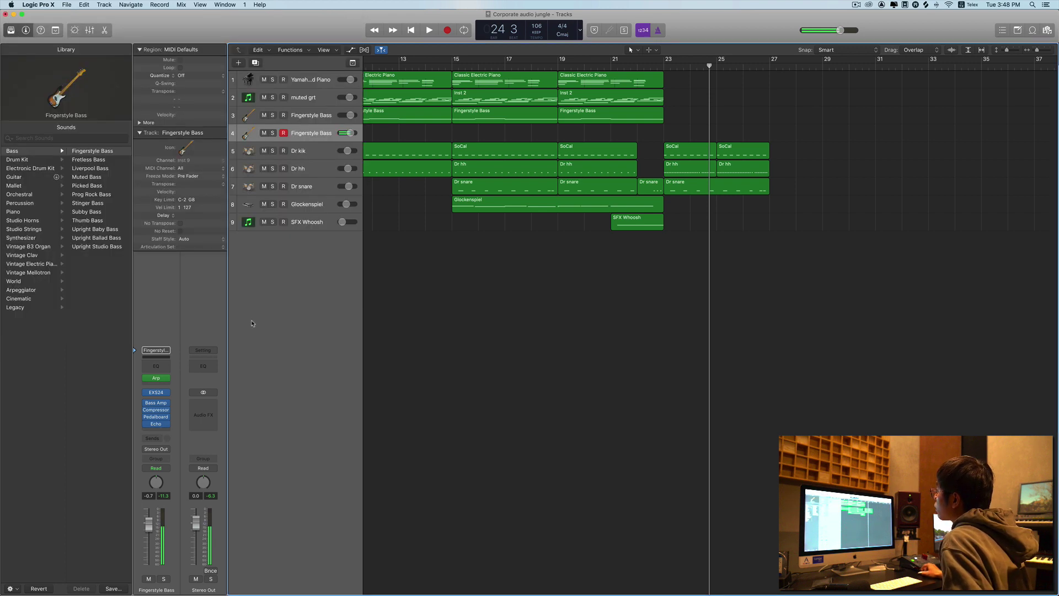
Step: Add the Kickstart plug-in with a 74% mix to the second Fingerstyle Bass track
click(162, 431)
click(223, 475)
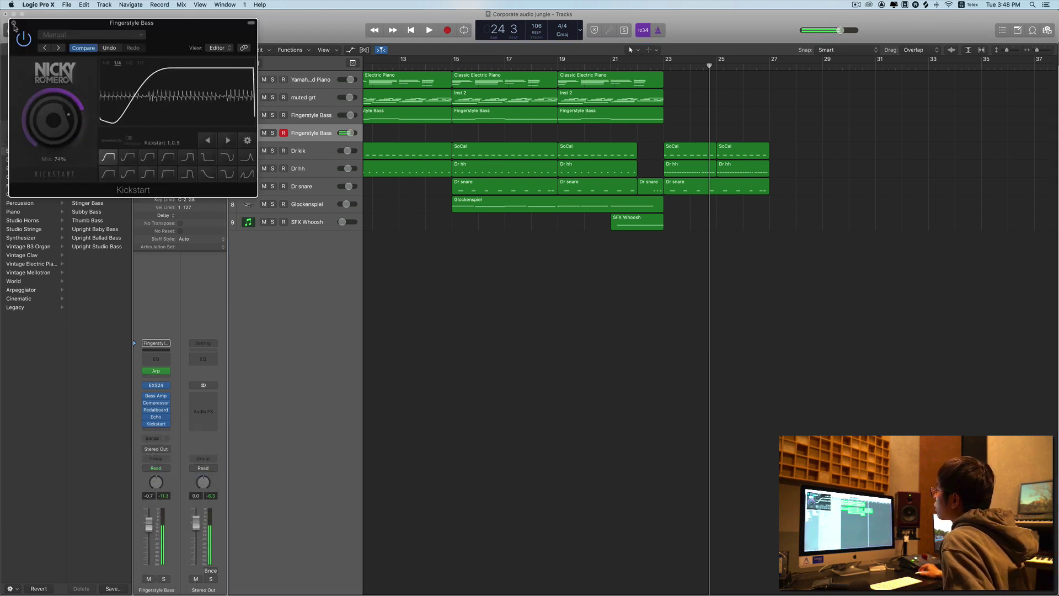
click(14, 24)
Step: Record a four-bar part on the second Fingerstyle Bass track from bar 23 and play it back
click(638, 66)
key(space)
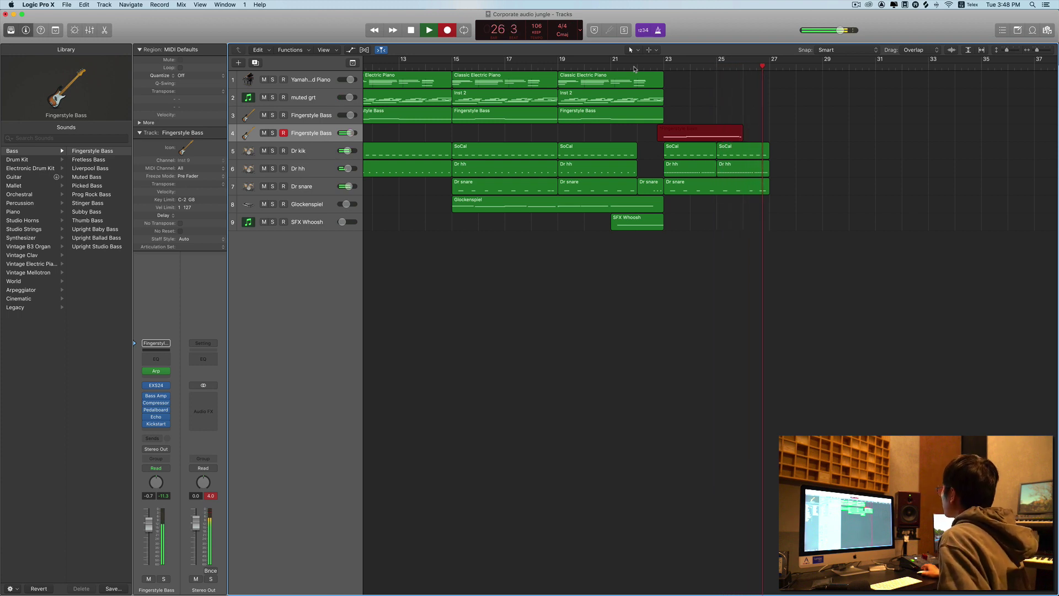
key(space)
key(space)
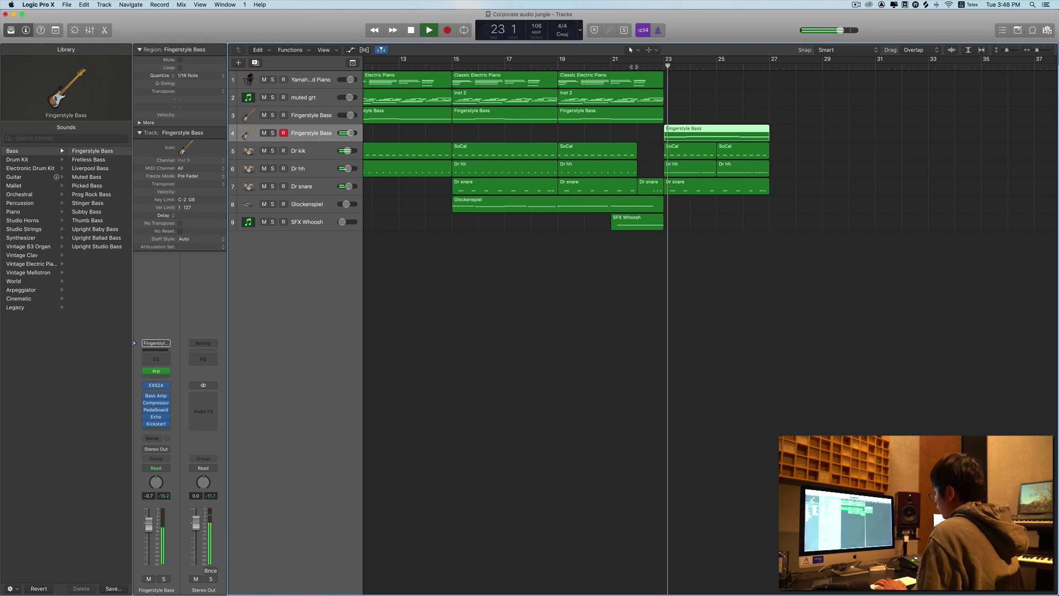
Step: In the new bass region at bar 23, set the two middle notes' velocity to 104 and the last note's to 97
double_click(707, 133)
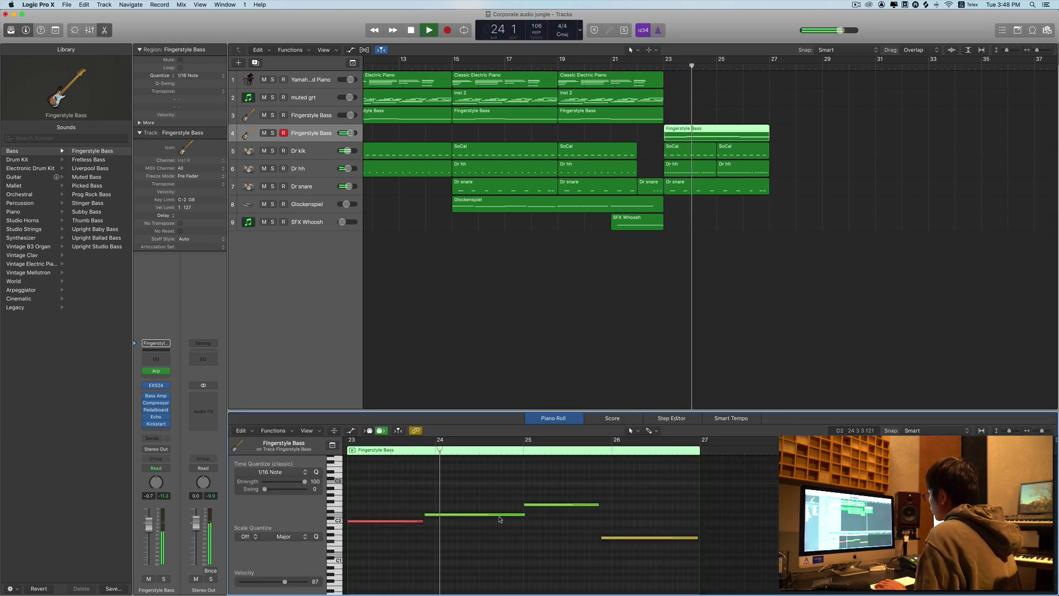
drag(503, 483, 646, 557)
drag(287, 582, 289, 582)
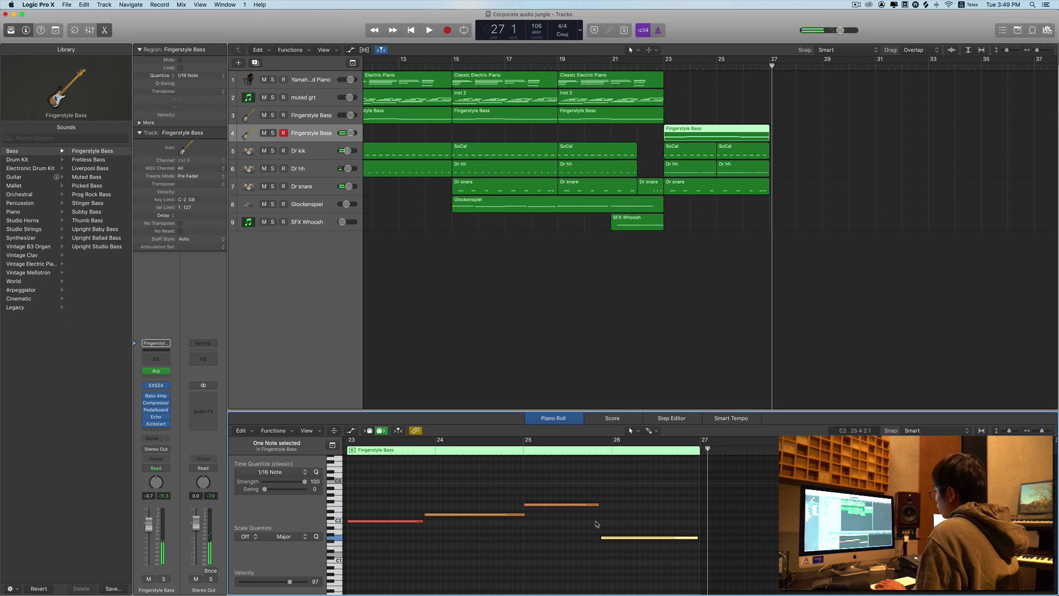
drag(498, 487, 539, 529)
key(shift+space)
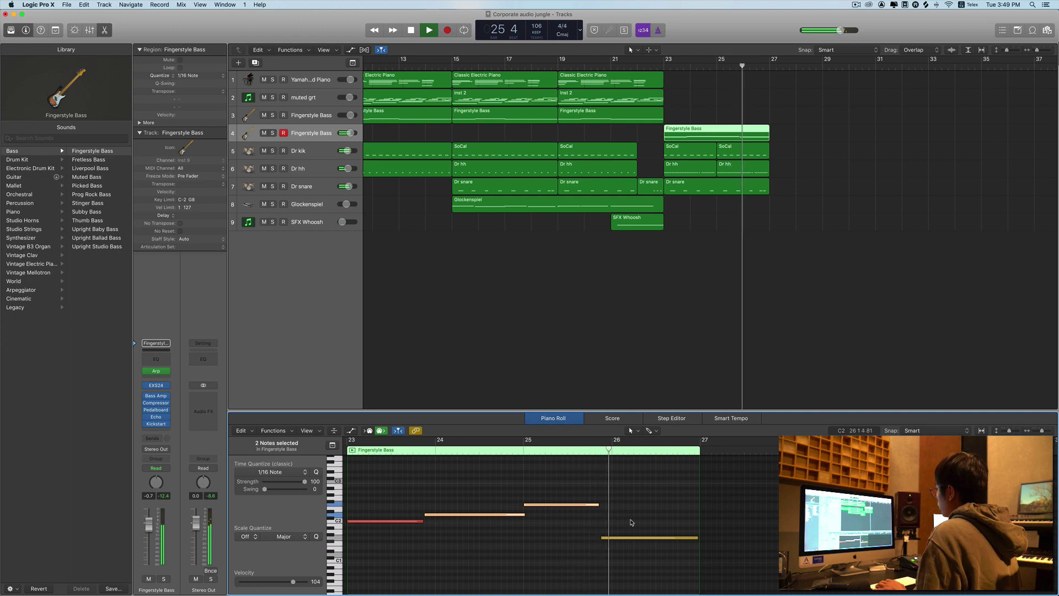
key(space)
click(649, 537)
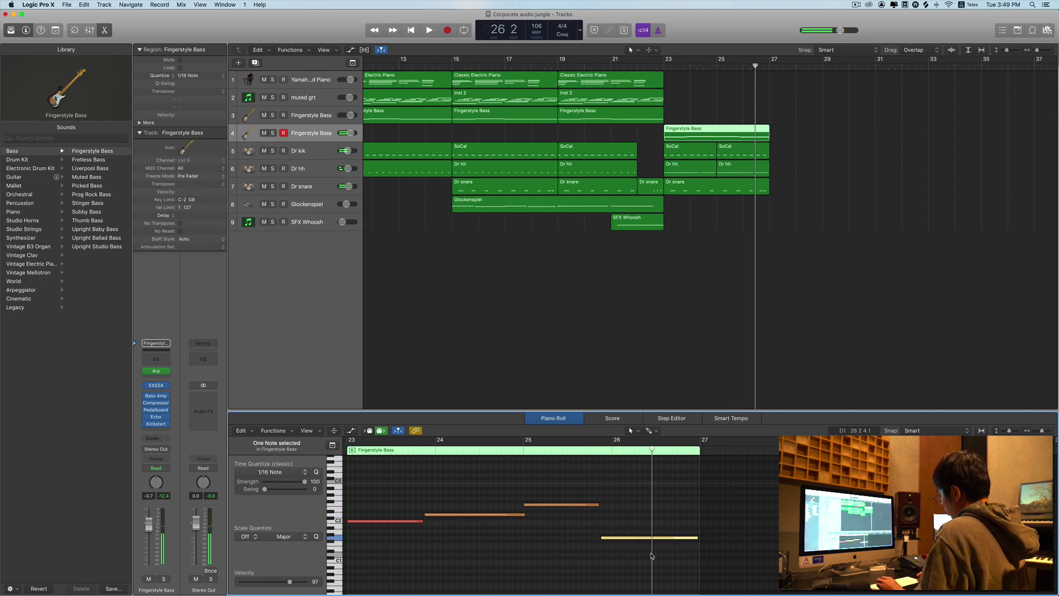
key(alt+shift+Up)
Step: Play the new bass region from bar 23 and lower the second bass track's volume to -1.4 dB
key(shift+space)
key(p)
key(shift+space)
scroll(653, 530, right, 1)
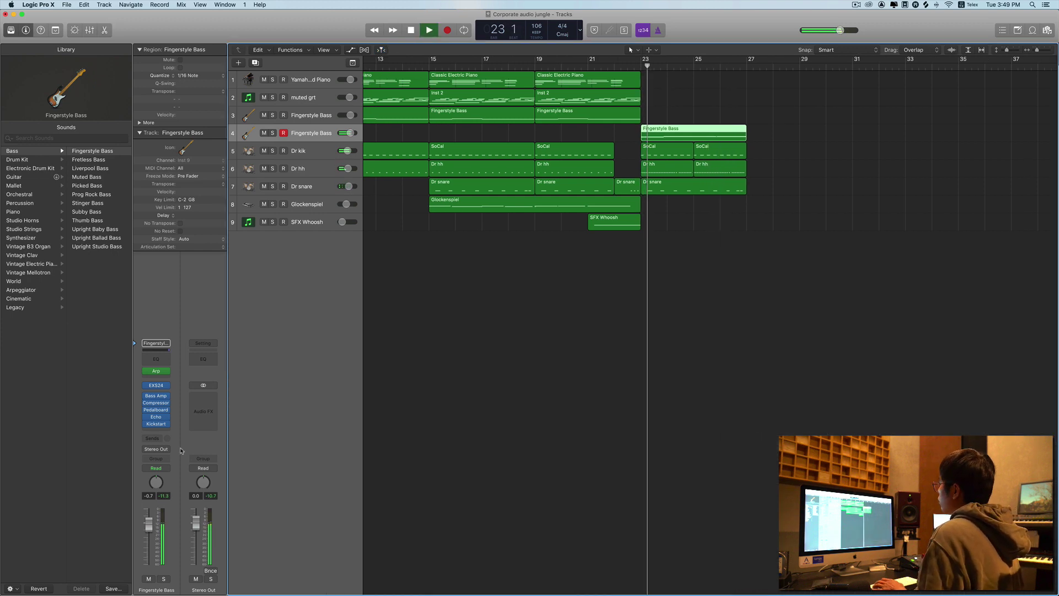
click(515, 243)
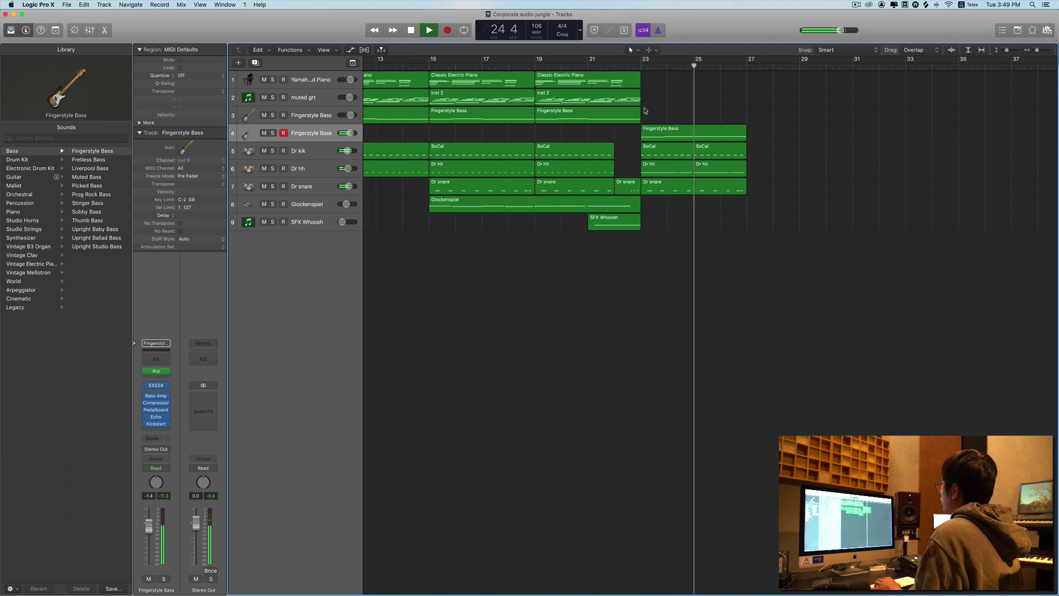
Step: Copy the piano and muted guitar regions at bar 19 to bar 23
scroll(588, 112, right, 2)
scroll(574, 94, right, 2)
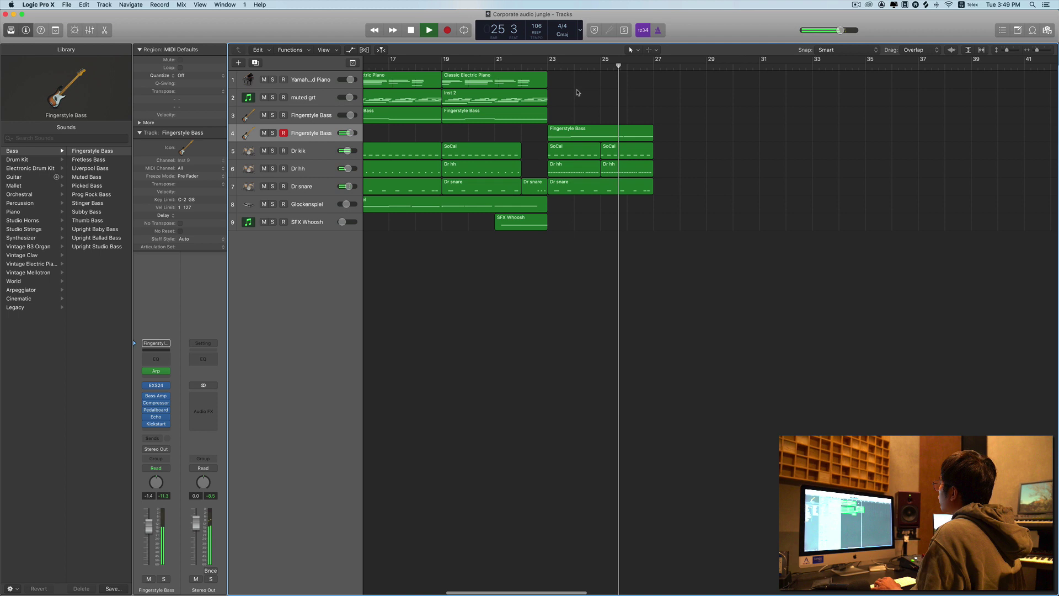
click(509, 101)
drag(556, 96, 579, 89)
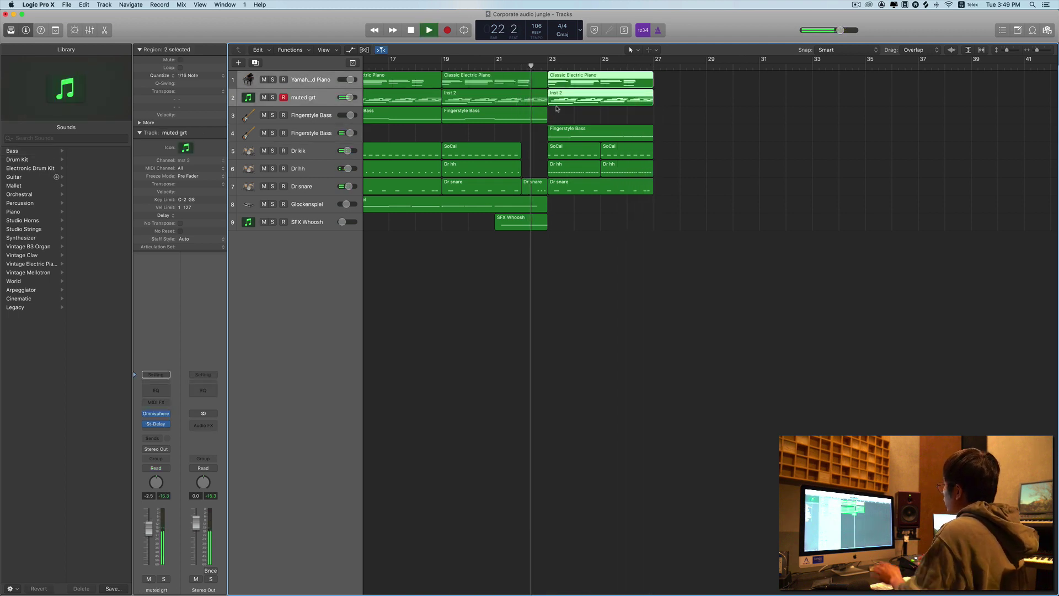
Step: Listen to the arrangement from bar 22 to bar 26 with the copied piano and muted guitar regions, viewing the whole song
key(super+Left)
key(super+Up)
key(super+Up)
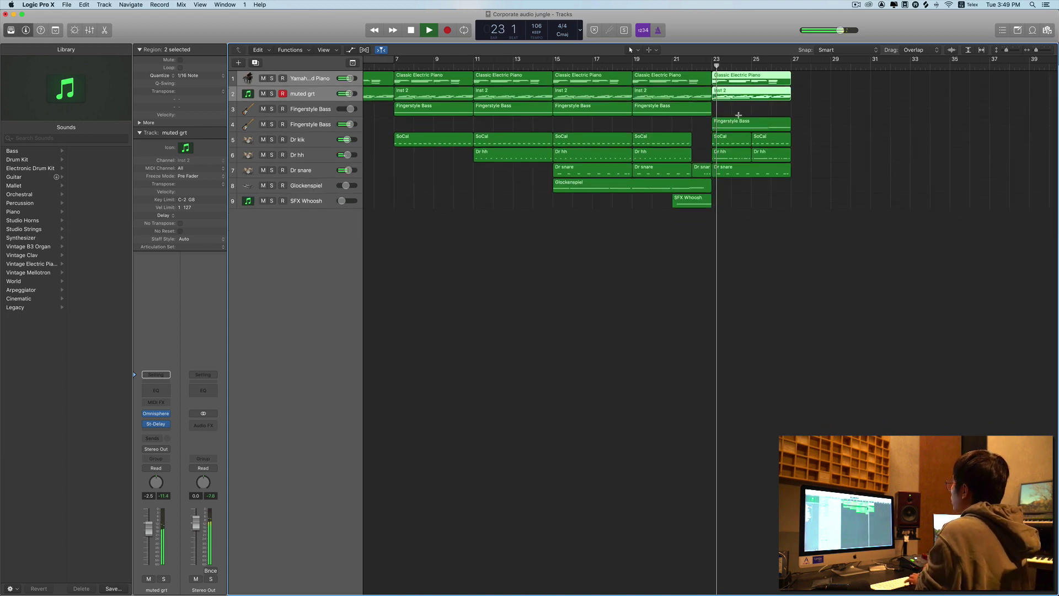
key(super+Left)
key(super+Left)
key(super+Up)
key(super+Up)
key(super+Up)
key(super+Right)
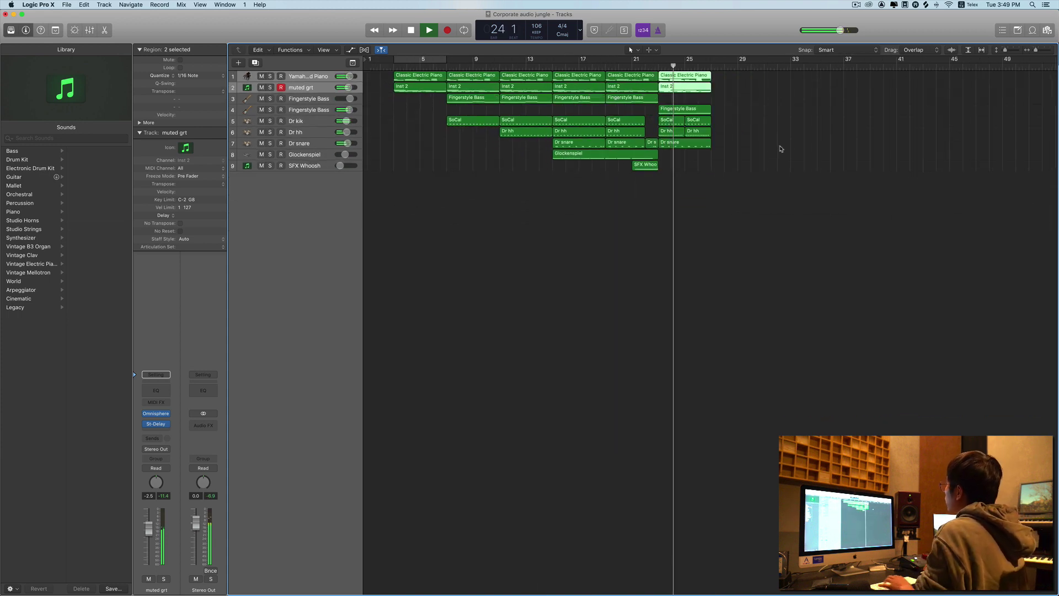
scroll(756, 148, right, 2)
scroll(755, 147, right, 2)
click(705, 146)
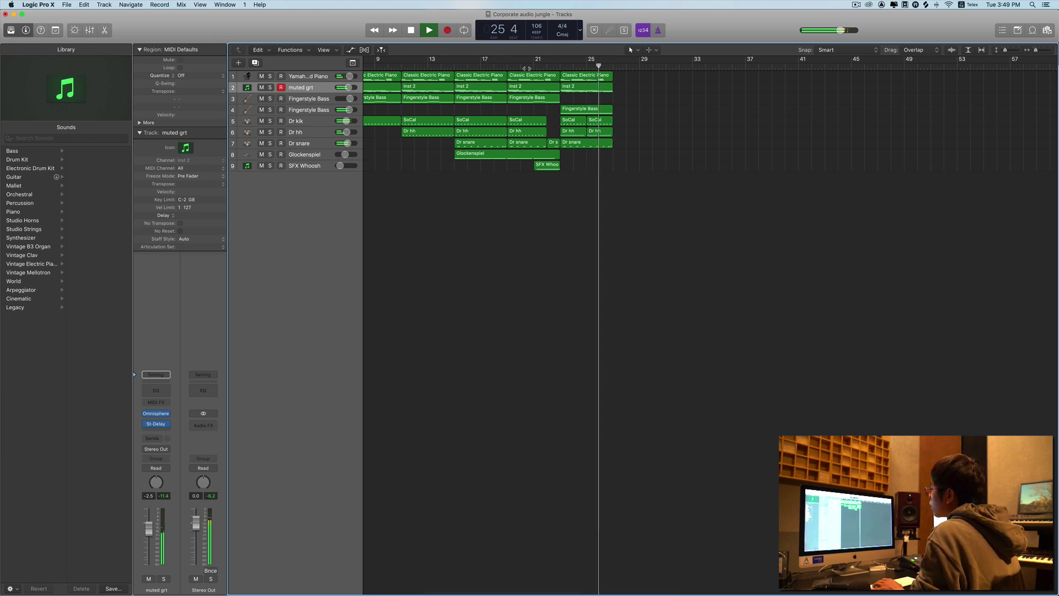
key(space)
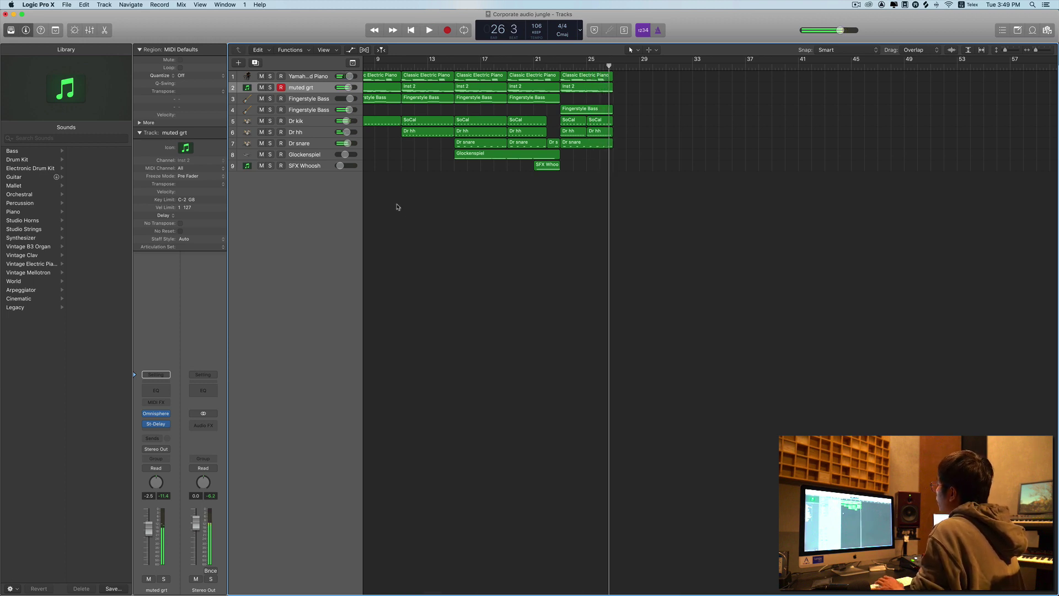
Step: Add a new instrument track and load the Lighter Shade Organ sound from Vintage B3 Organ
double_click(331, 205)
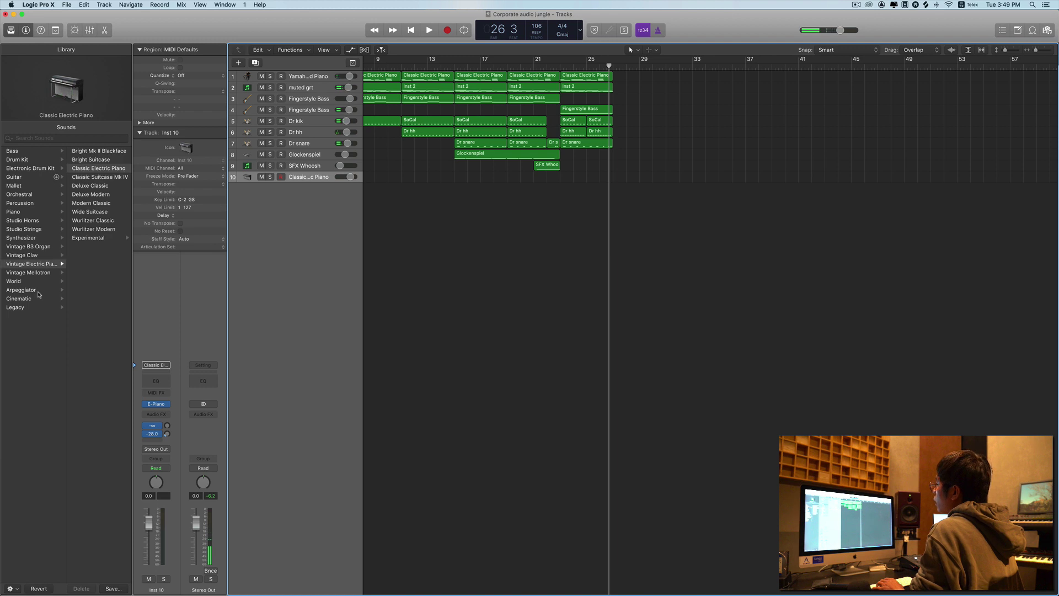
click(42, 247)
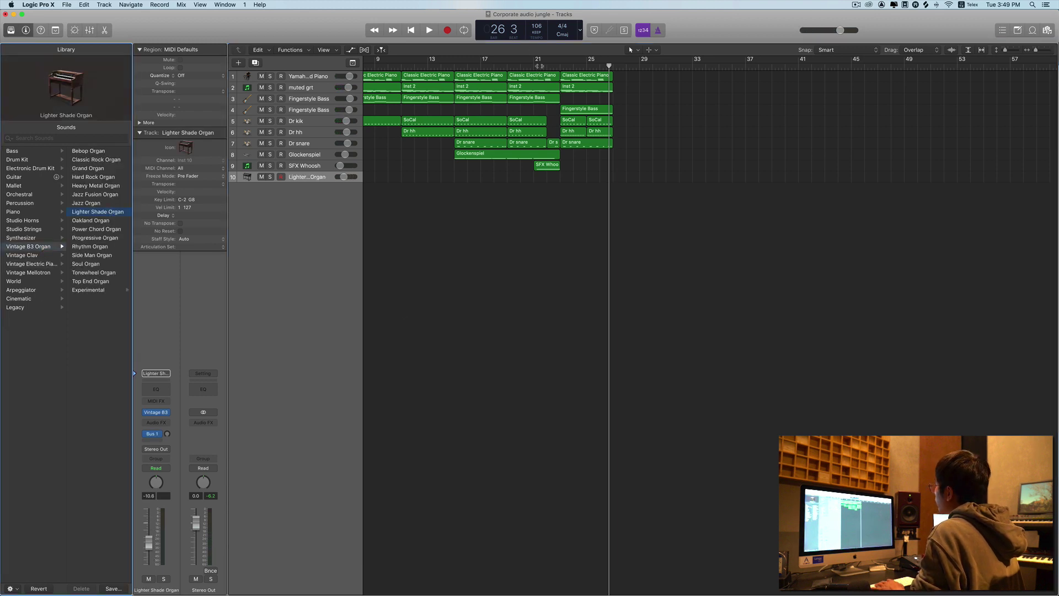
Step: Try recording an organ part from bar 23, play it back and trim the region to four bars
click(547, 66)
key(space)
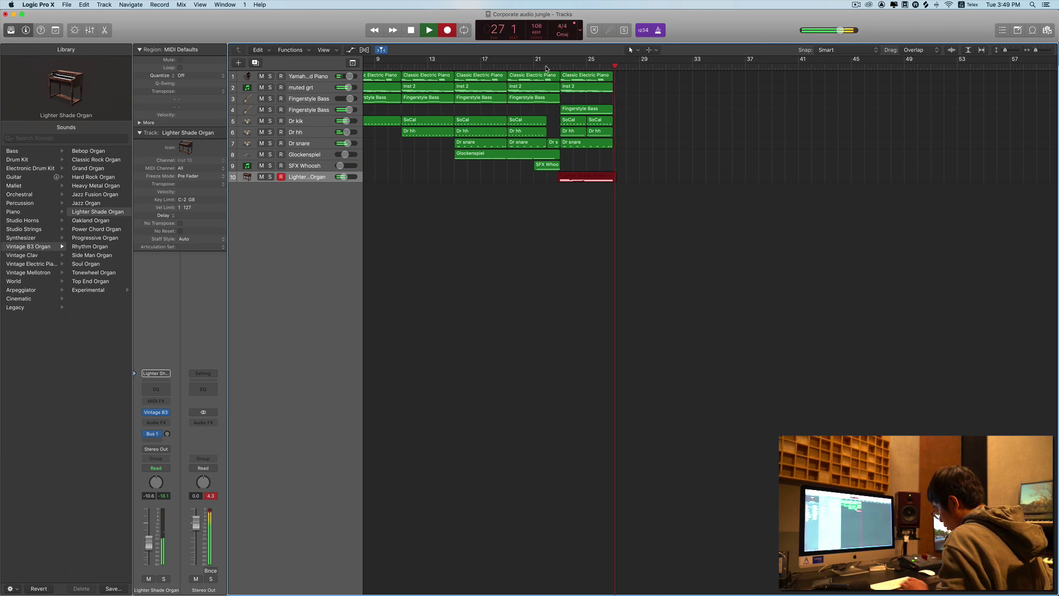
key(space)
key(space)
click(654, 92)
drag(623, 181, 612, 181)
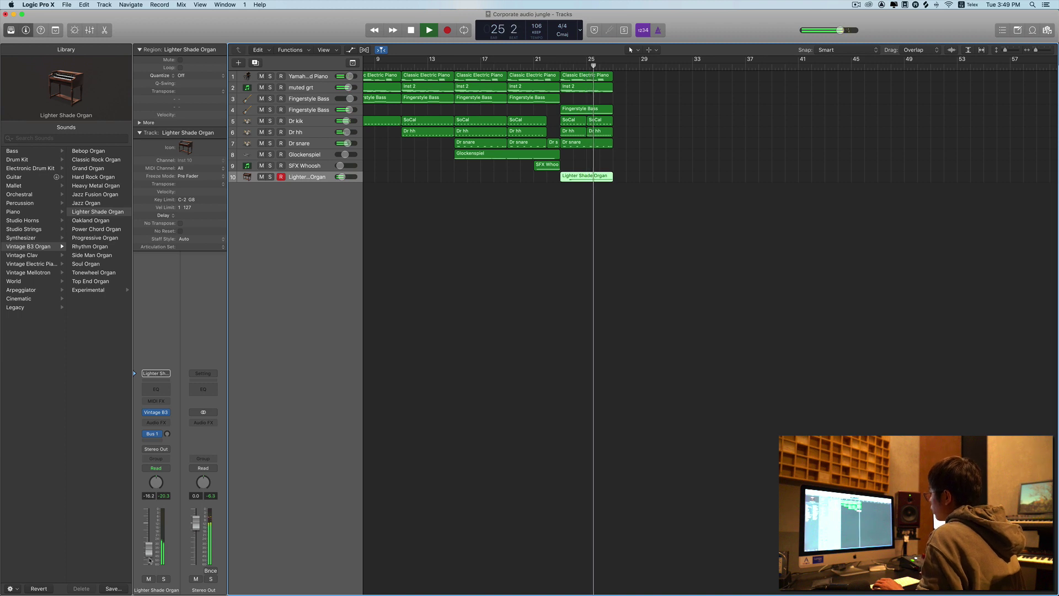
Step: Lower the organ track's volume to -18.0 dB and delete the organ region at bar 23
drag(150, 560, 150, 562)
key(space)
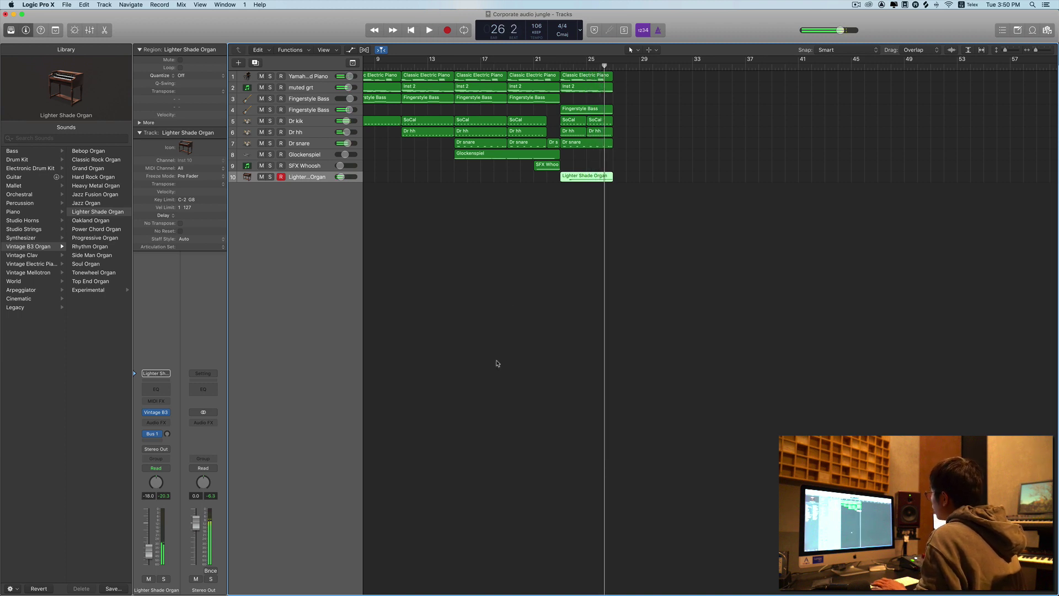
key(Delete)
Step: Record another organ part from bar 23 and trim the region to end at bar 27
key(space)
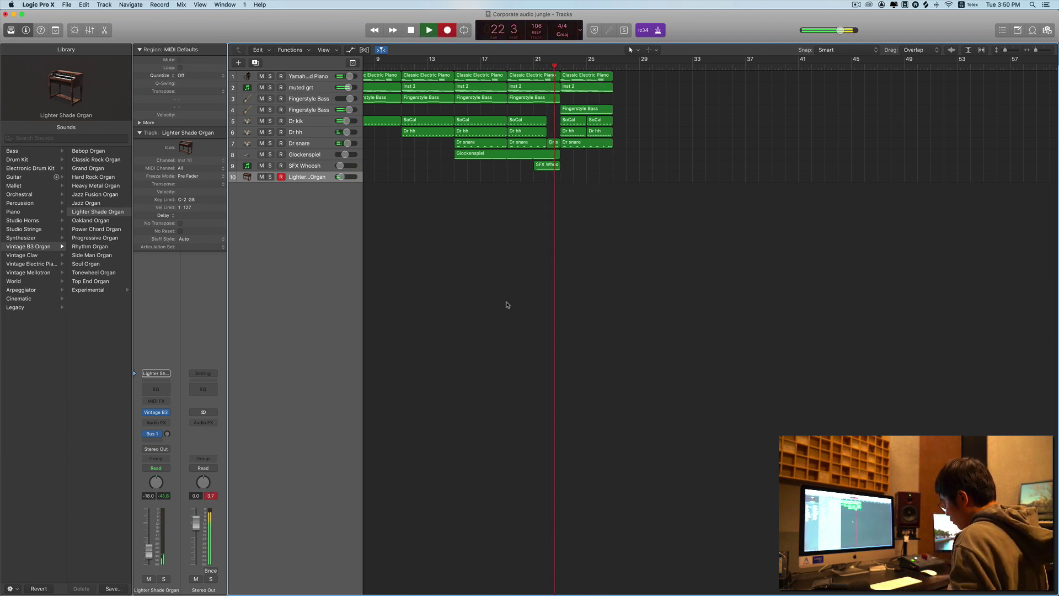
key(r)
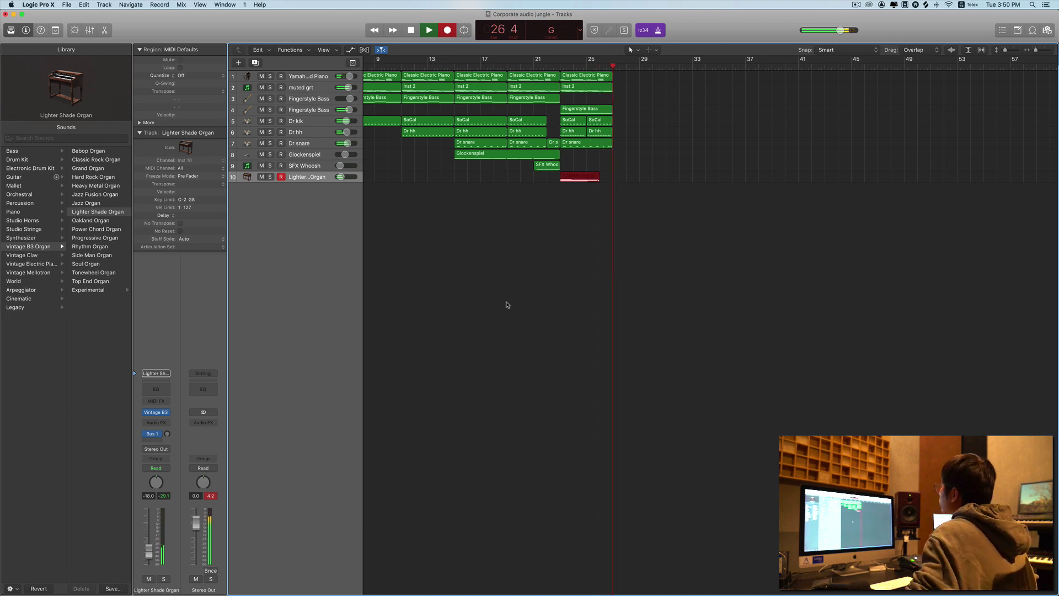
key(space)
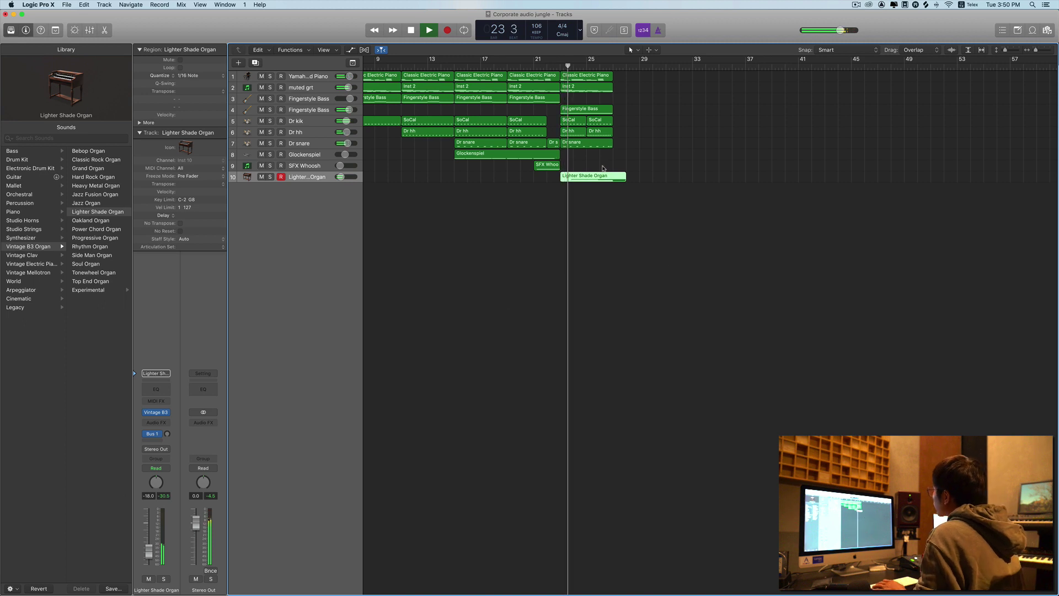
drag(625, 177, 613, 176)
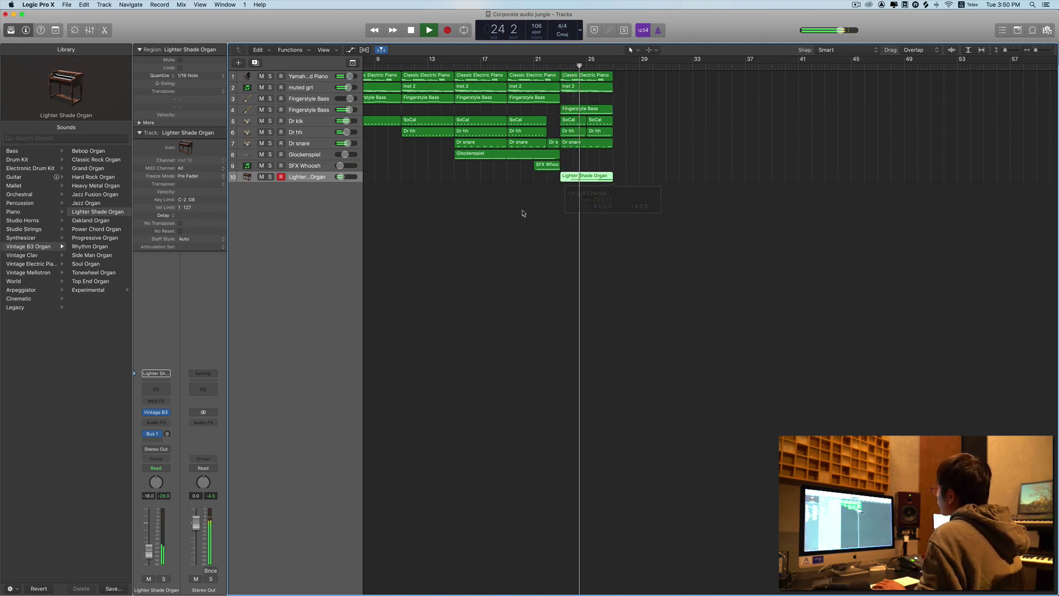
key(space)
Step: Add another instrument track and audition the orchestral Pop Strings and Modern Strings sounds on it
key(alt+super+s)
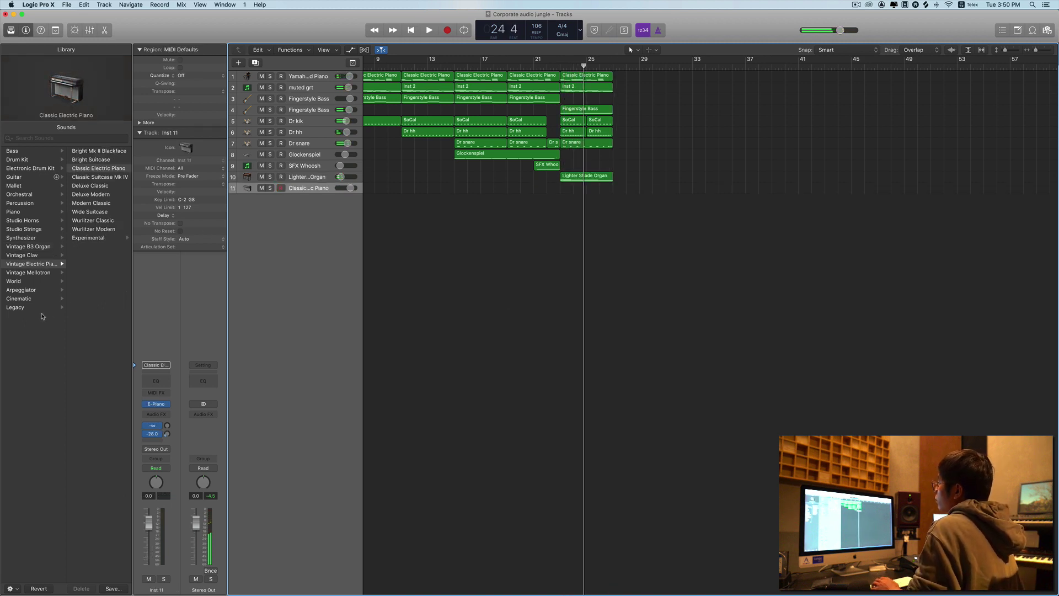
click(33, 196)
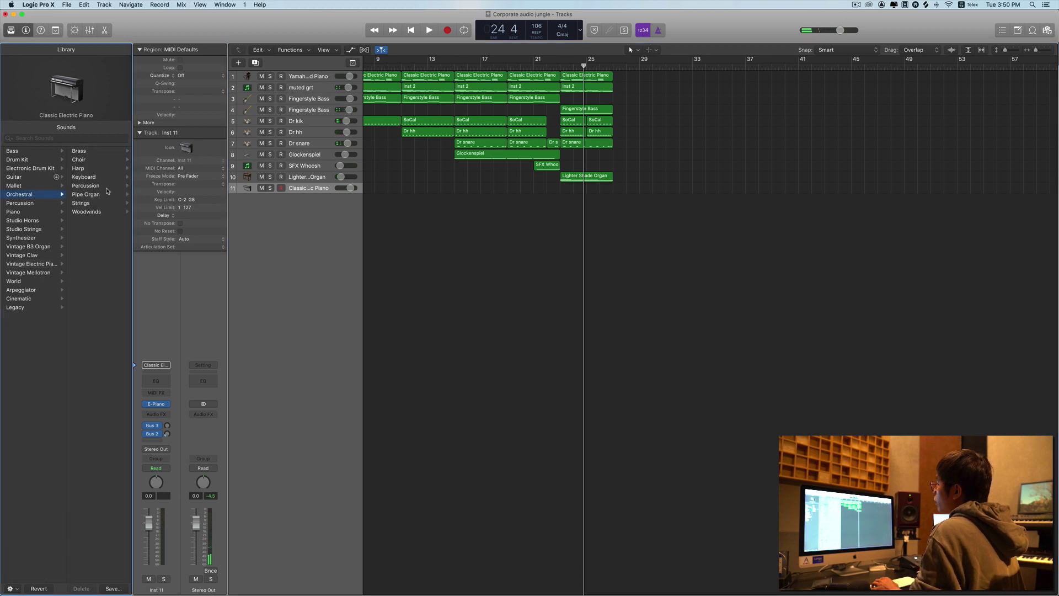
click(103, 204)
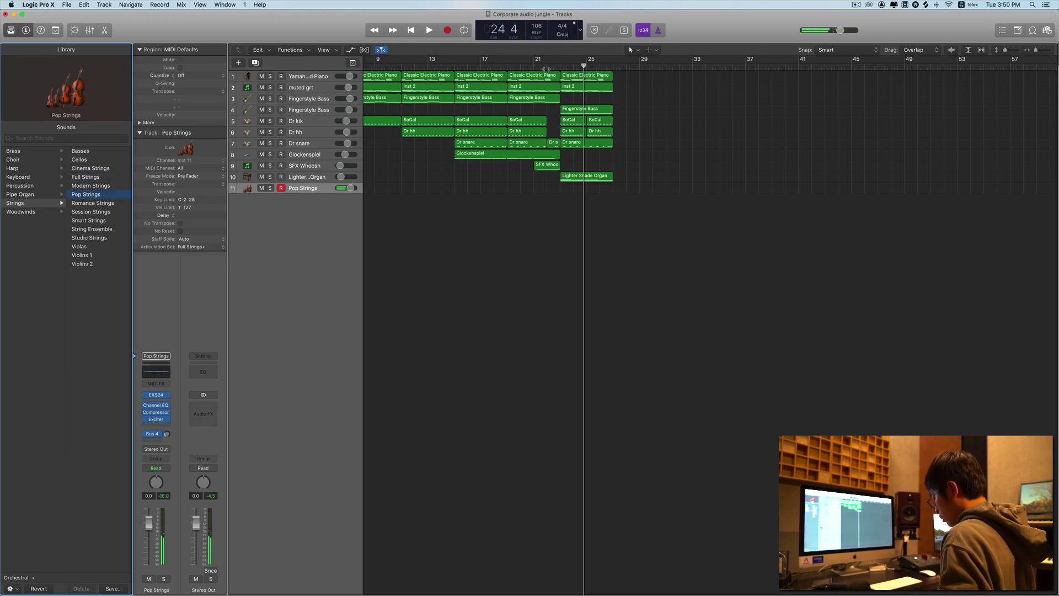
scroll(434, 55, right, 1)
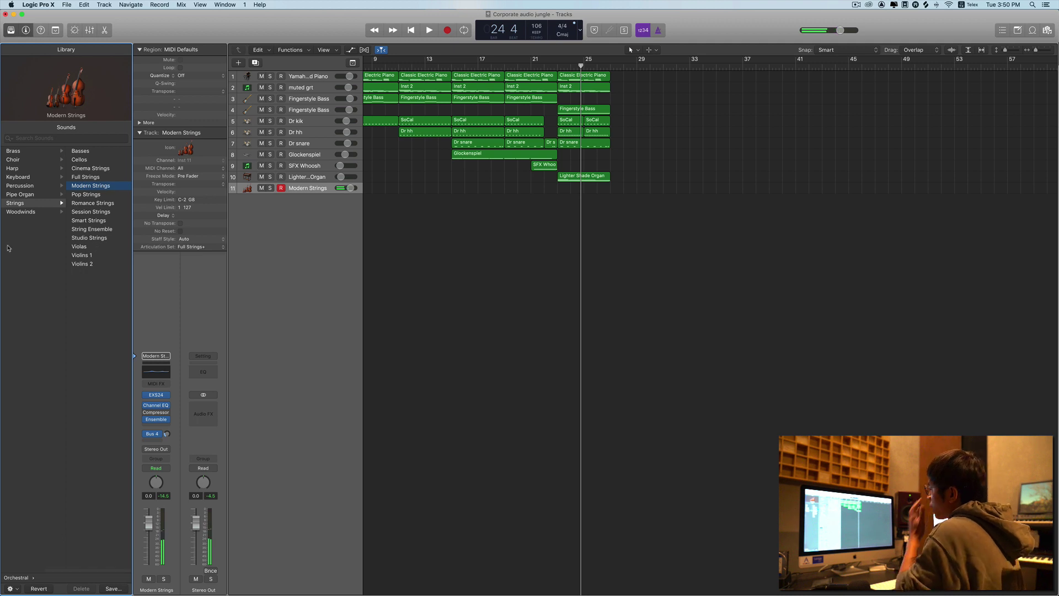
scroll(8, 248, left, 3)
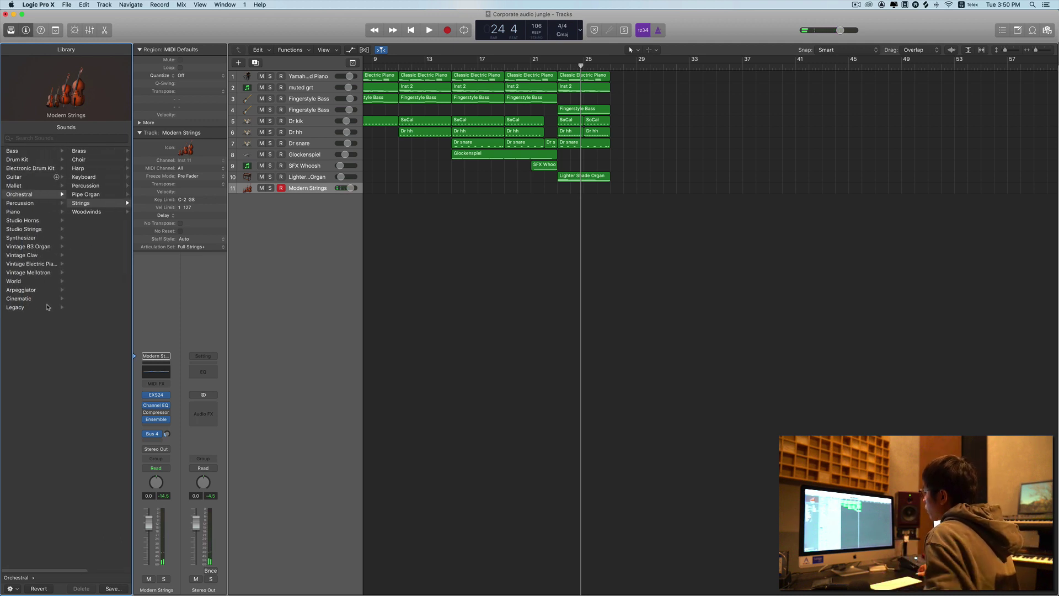
Step: Load the String Ensemble Legato patch from the legacy Logic orchestral strings onto track 11
click(40, 309)
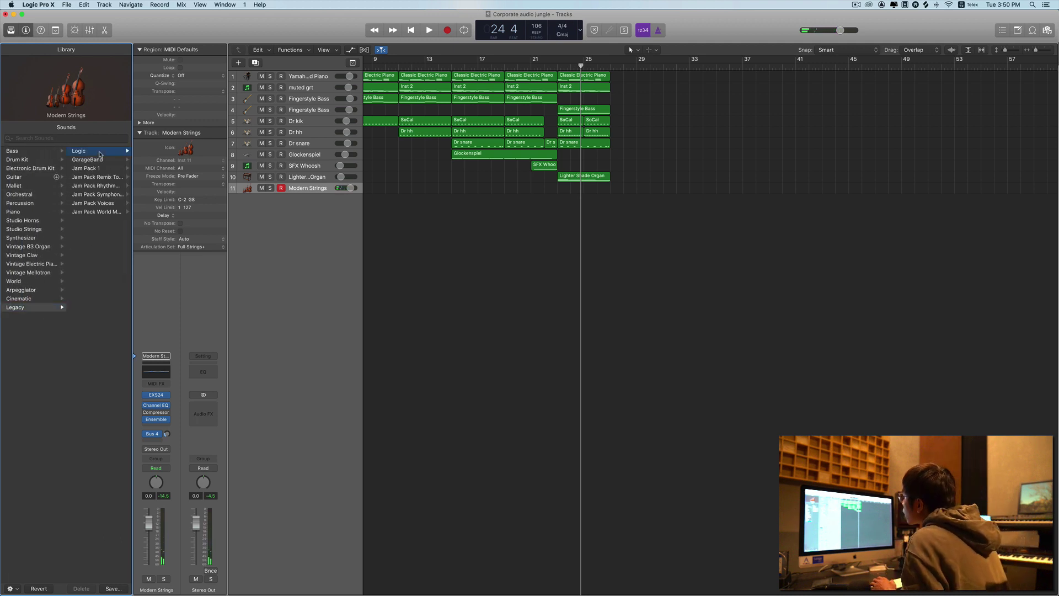
click(99, 151)
click(102, 228)
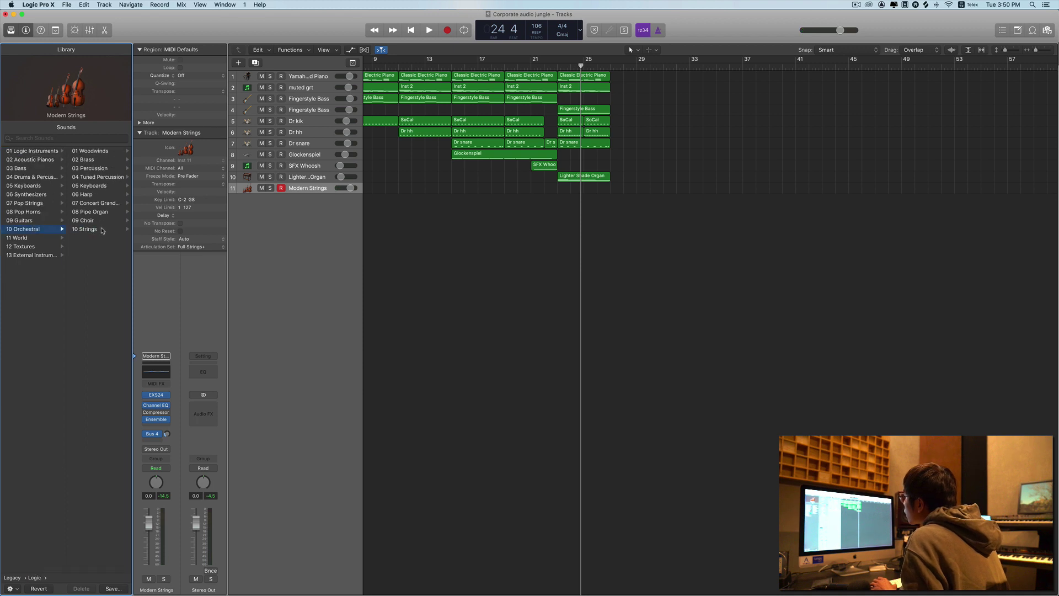
click(102, 230)
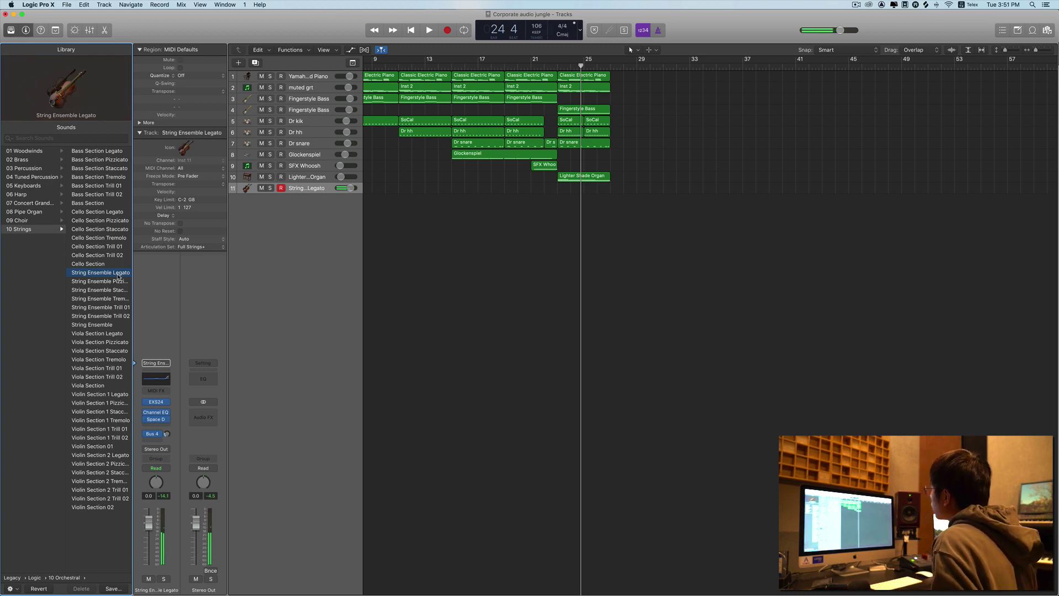
Step: Record a String Ensemble Legato part on track 11 from bar 23 to bar 27
click(557, 65)
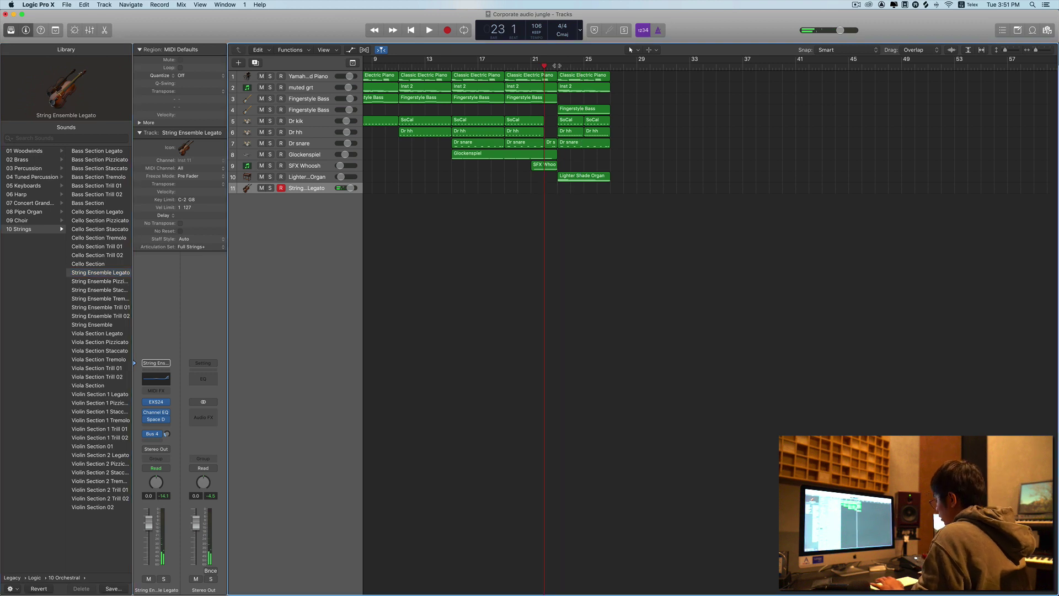
key(space)
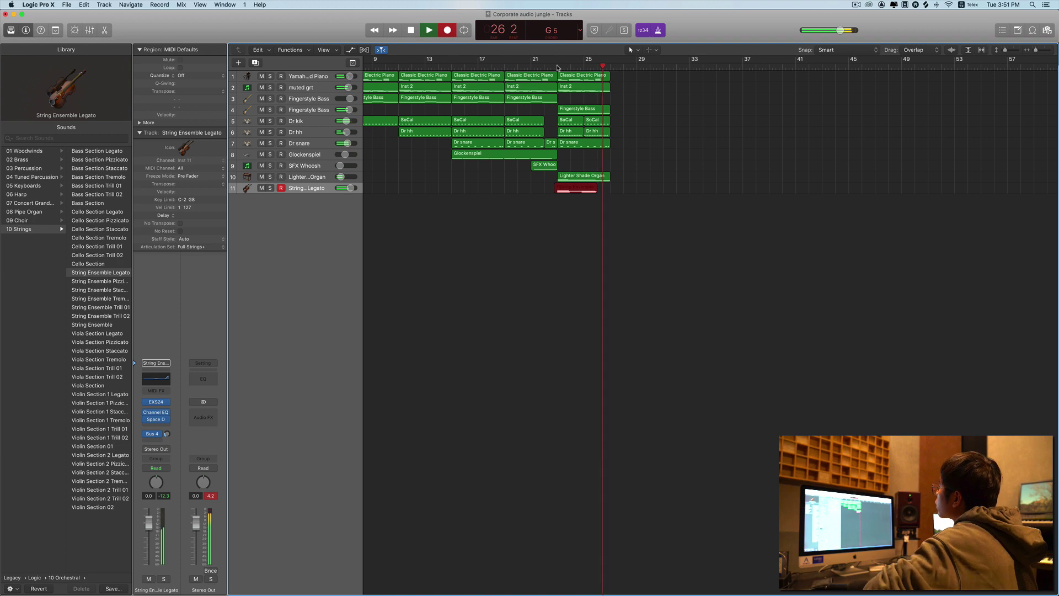
key(space)
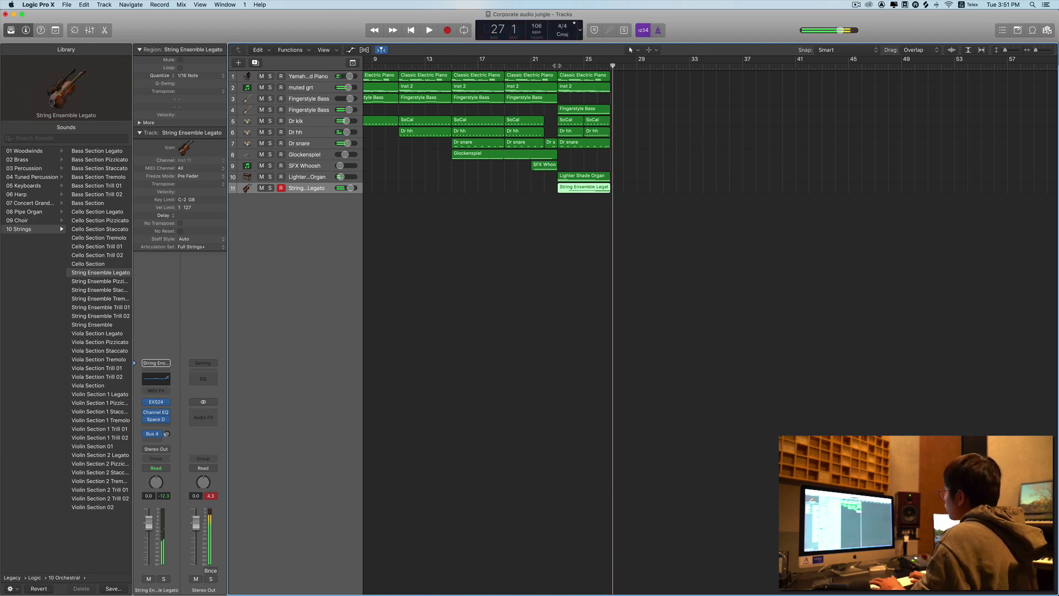
Step: Play back the recorded strings part and lower its track volume to about -9.0 dB
key(shift+space)
drag(148, 529, 150, 547)
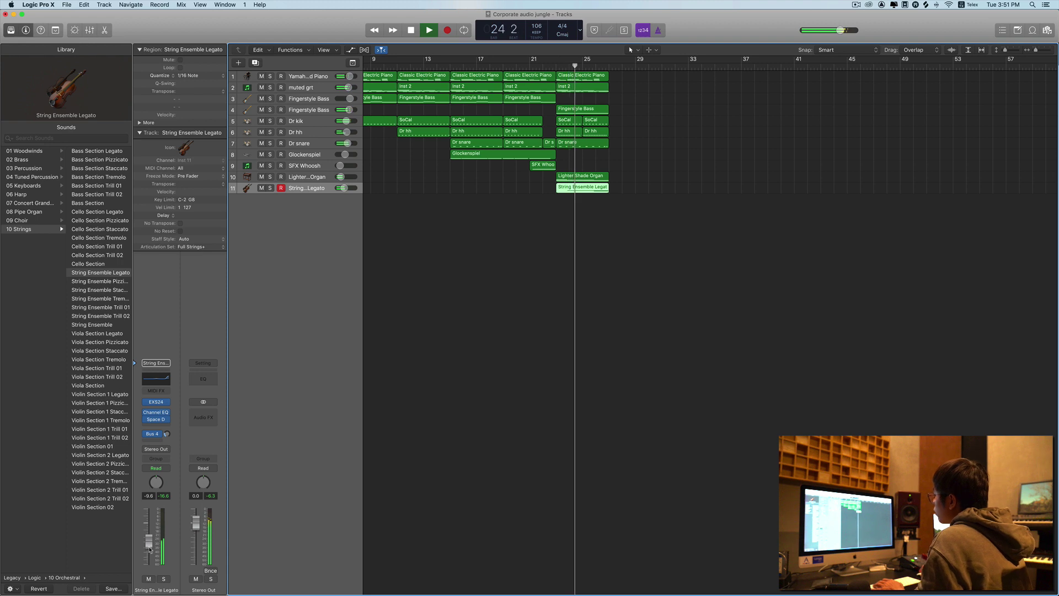
key(super+Right)
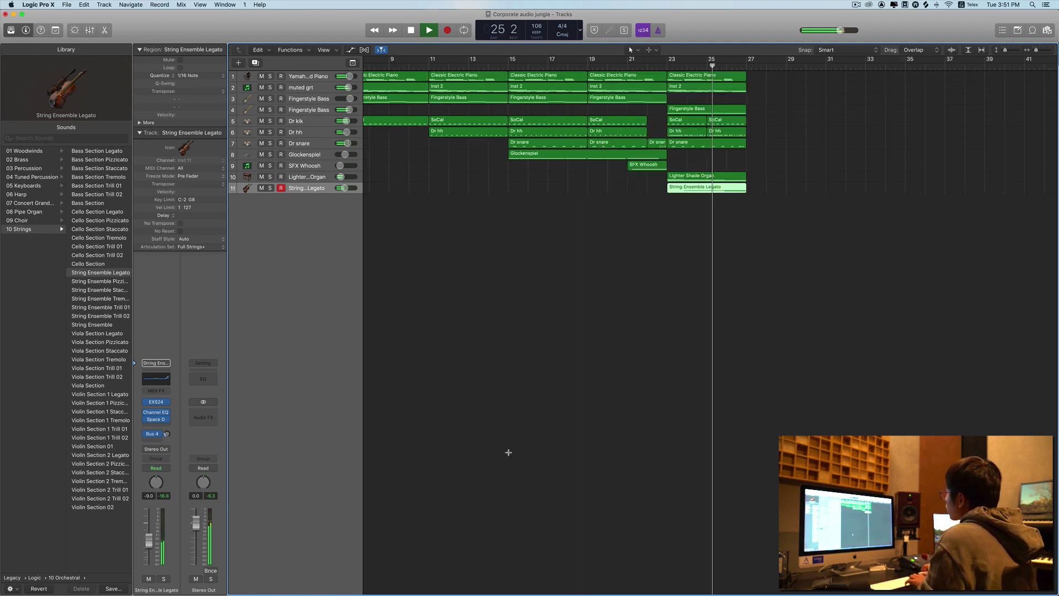
key(super+Up)
key(super+Up)
key(super+Up)
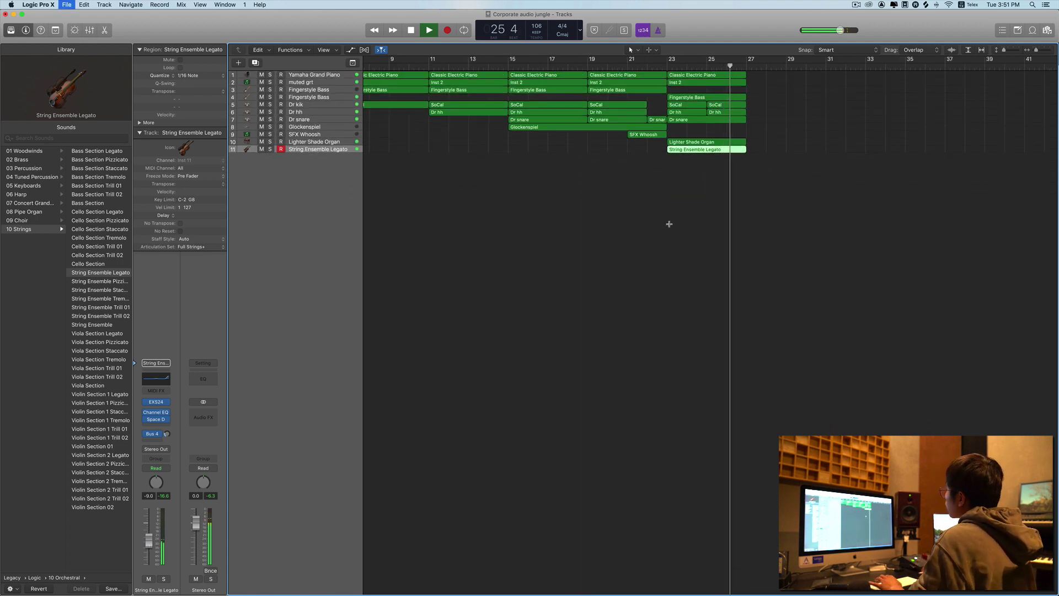
key(space)
Step: Add a new software instrument track and assign the EXS24 sampler as its instrument
key(alt+super+s)
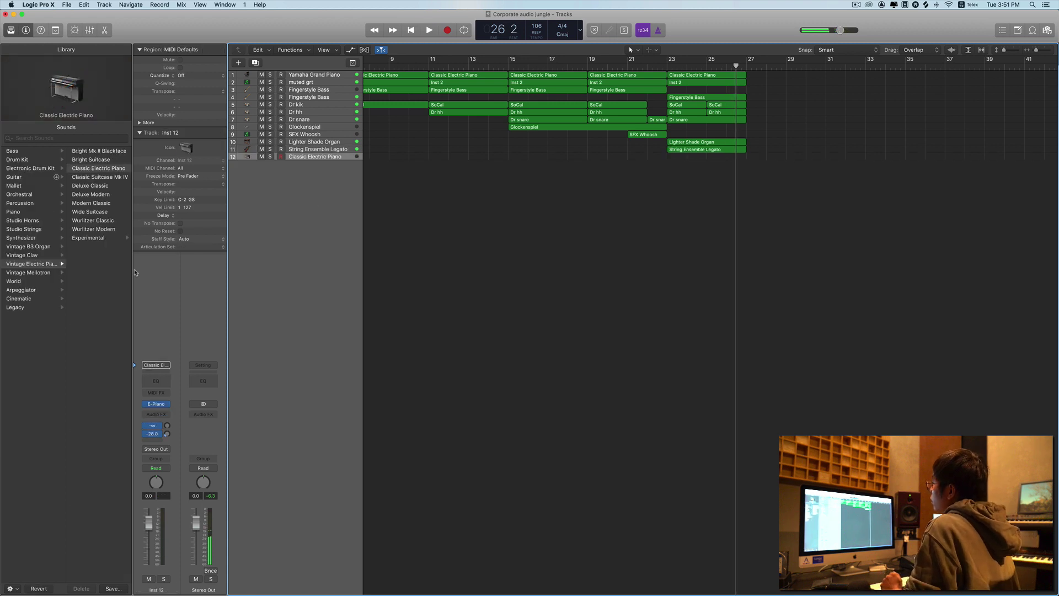
click(43, 240)
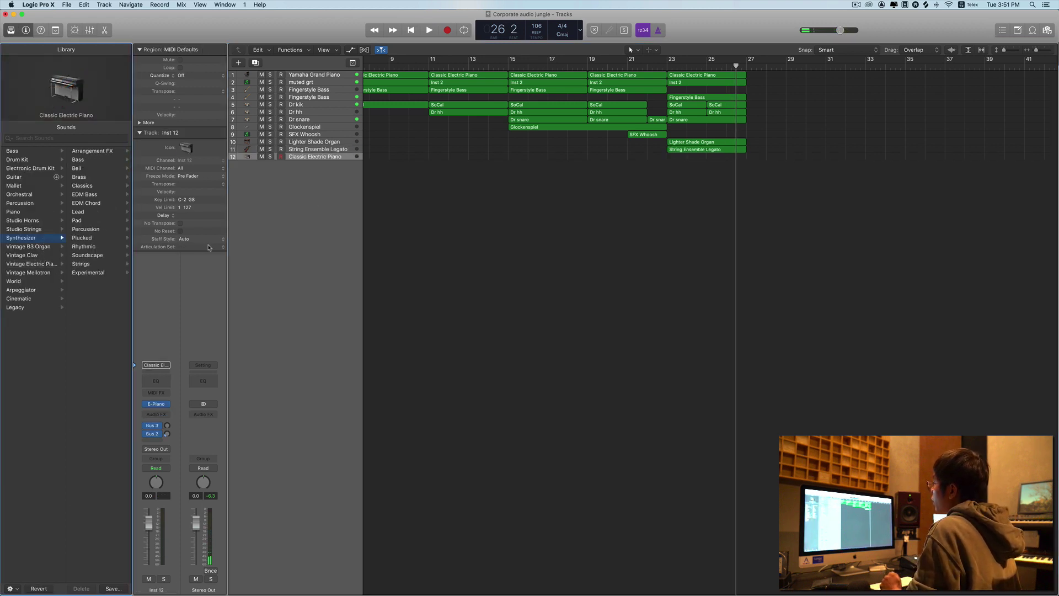
click(167, 405)
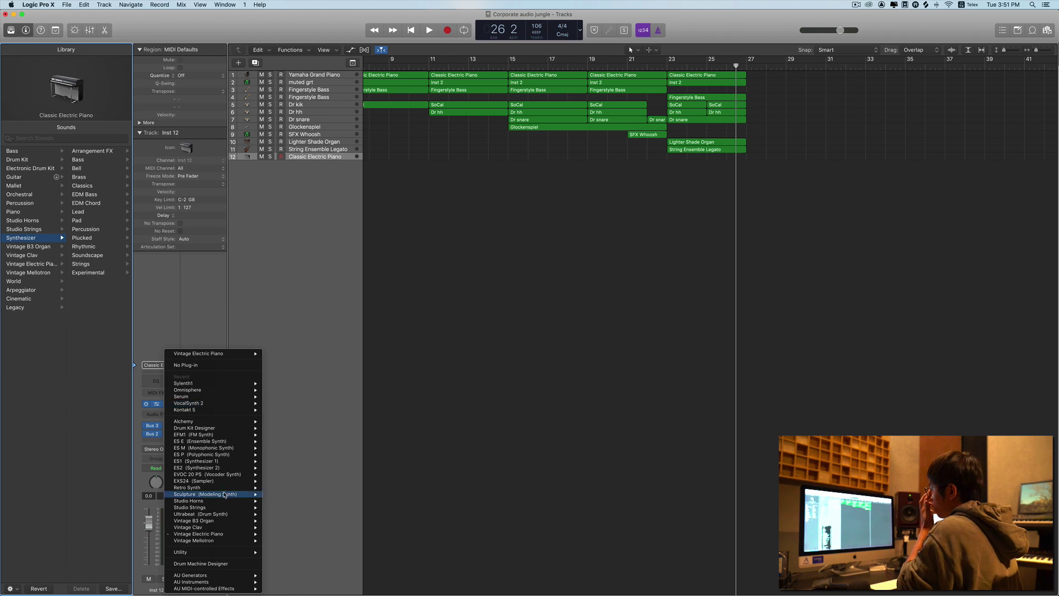
mouse_move(246, 582)
mouse_move(300, 572)
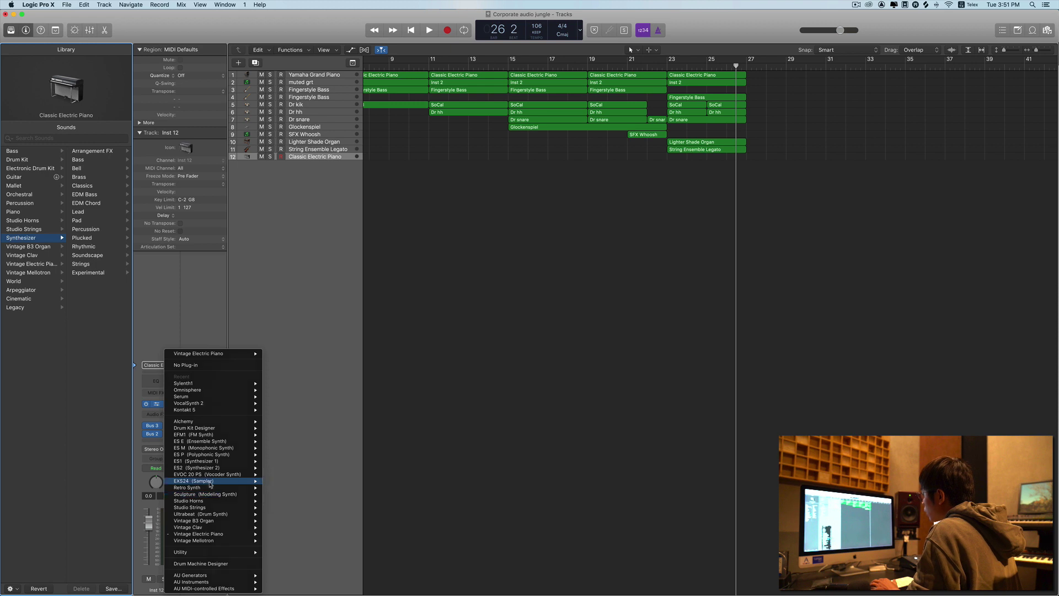
click(279, 488)
Step: Try the factory synth pads Basic Pad and Another Pad in the EXS24 sampler
scroll(345, 467, left, 1)
click(206, 63)
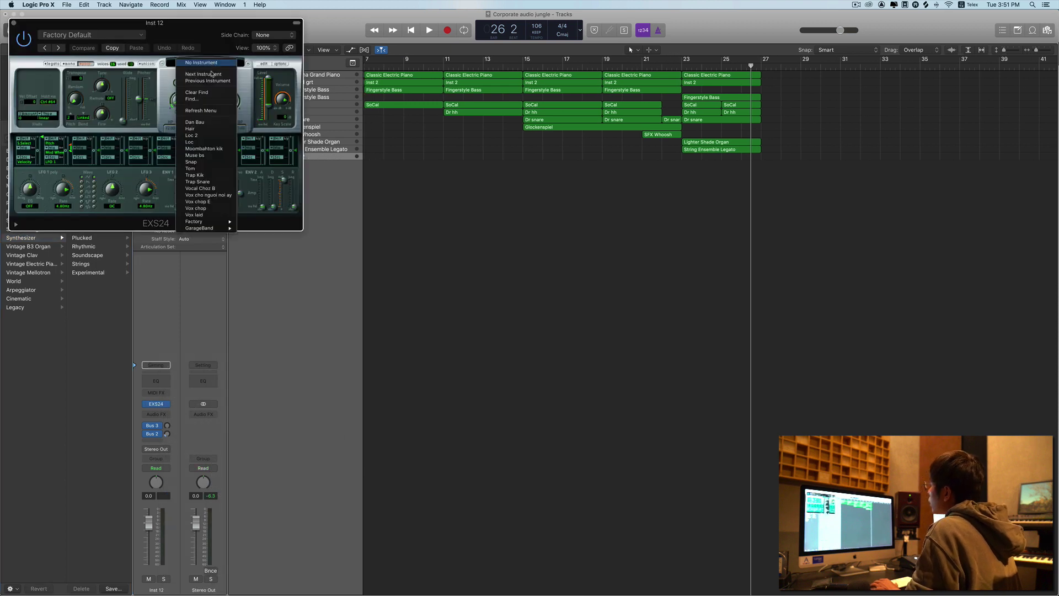
mouse_move(214, 225)
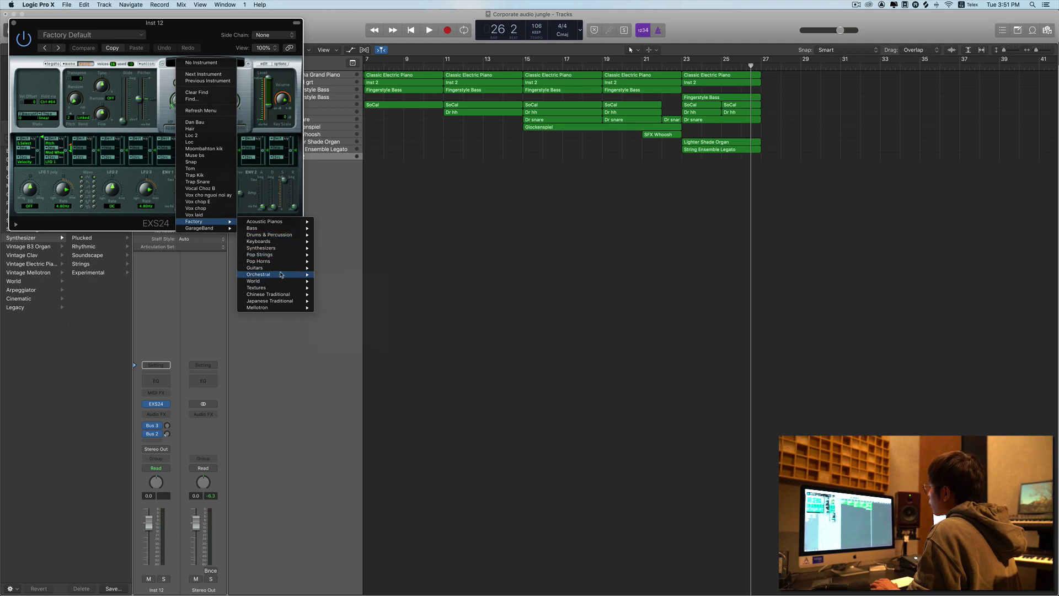
mouse_move(279, 249)
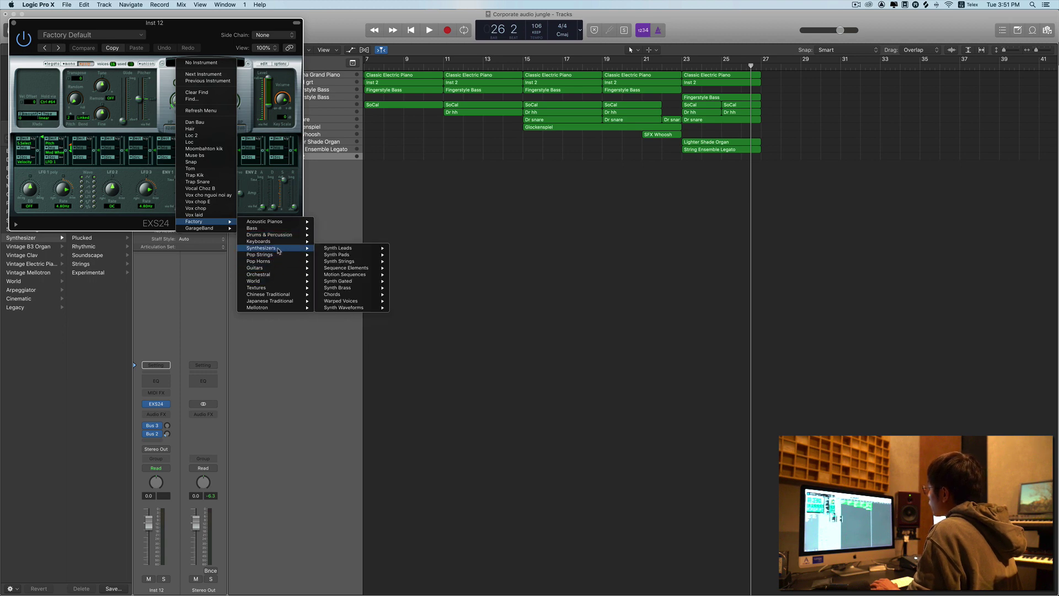
mouse_move(374, 257)
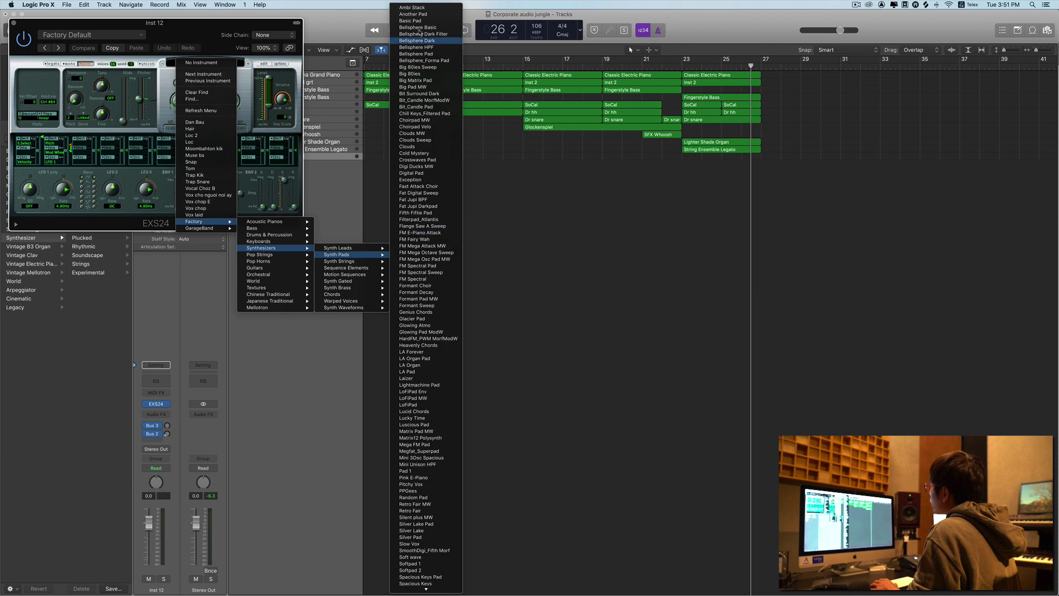
click(423, 21)
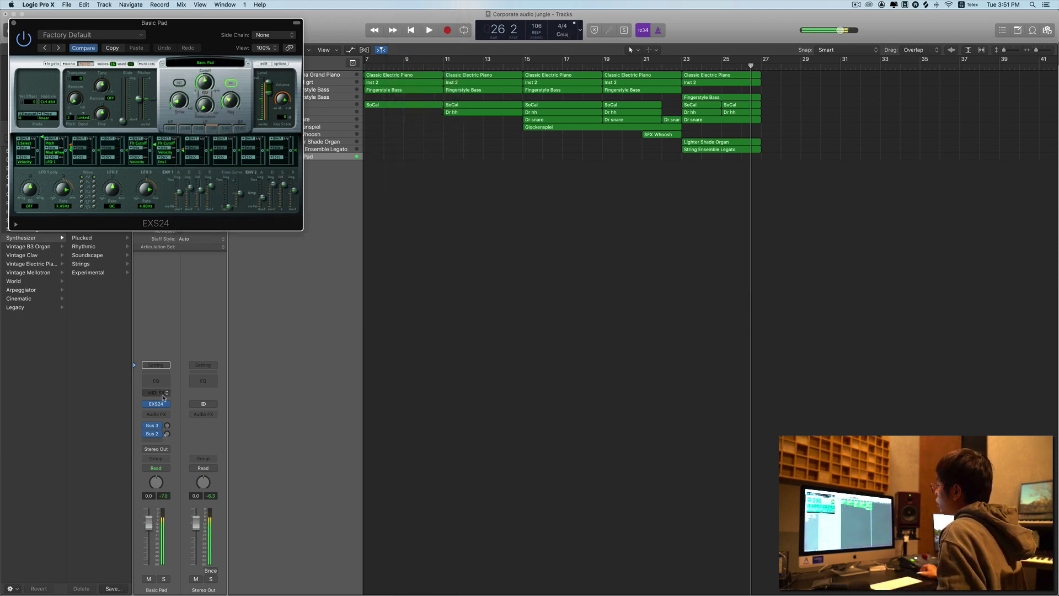
click(162, 65)
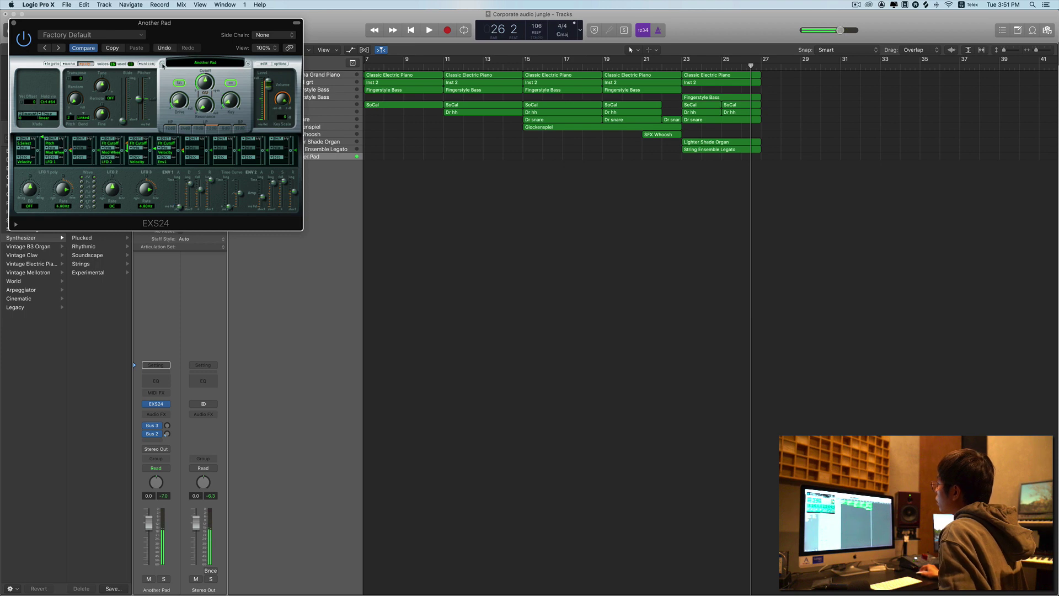
Step: Load the Softpad 1 sound from the factory Synth Pads into the EXS24 sampler
click(215, 64)
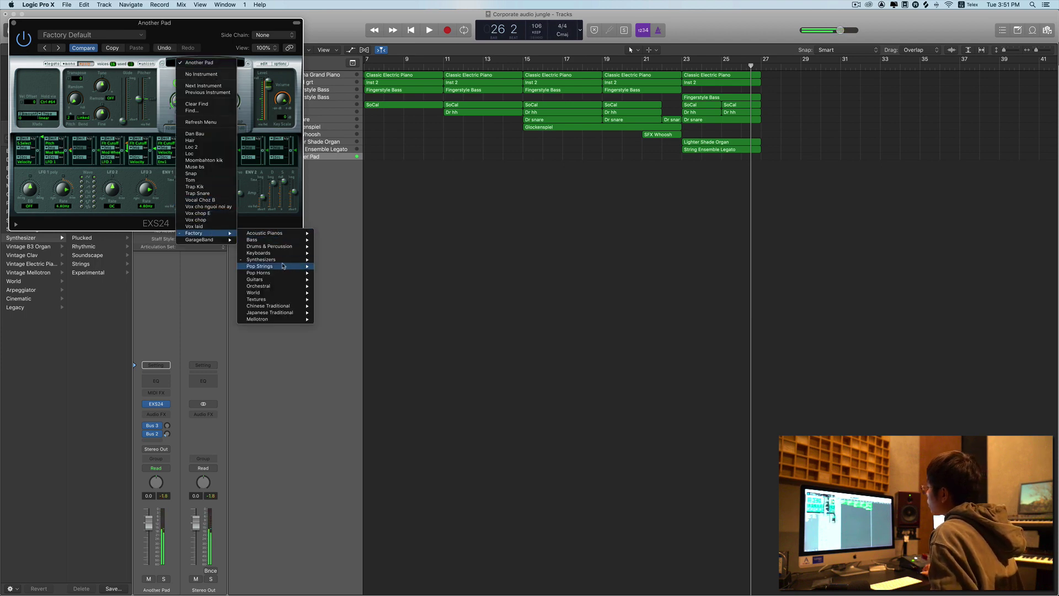
mouse_move(284, 262)
mouse_move(354, 267)
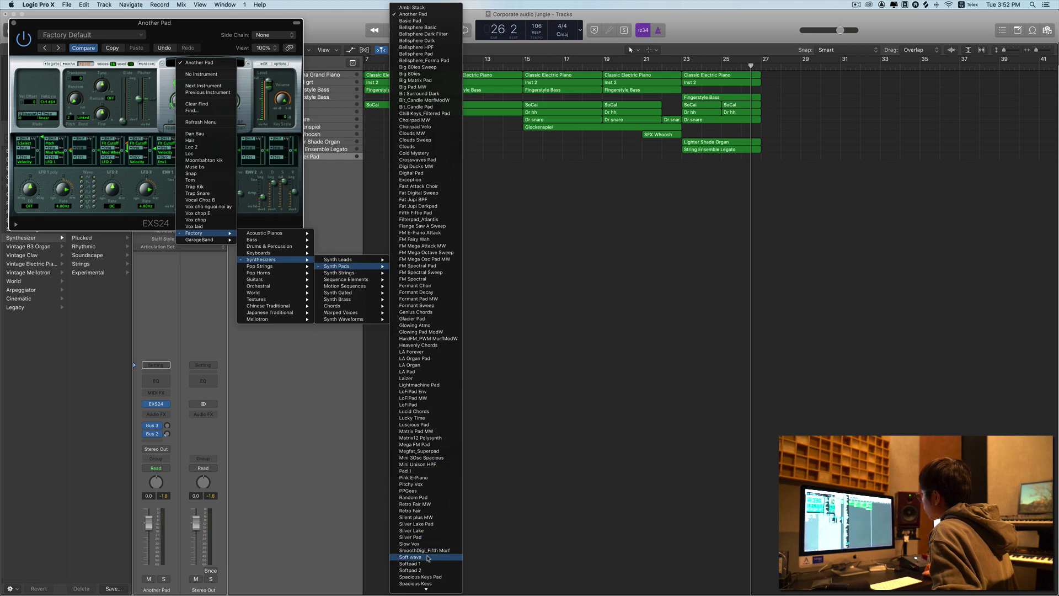
click(409, 564)
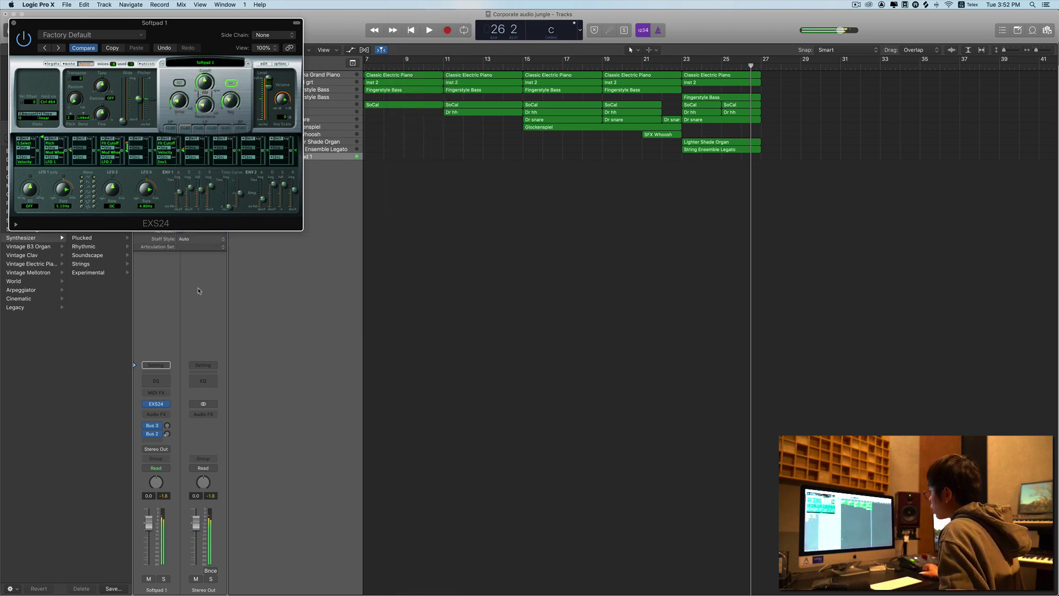
Step: Lower the Softpad 1 track volume to about -9.8 dB
drag(147, 526, 150, 543)
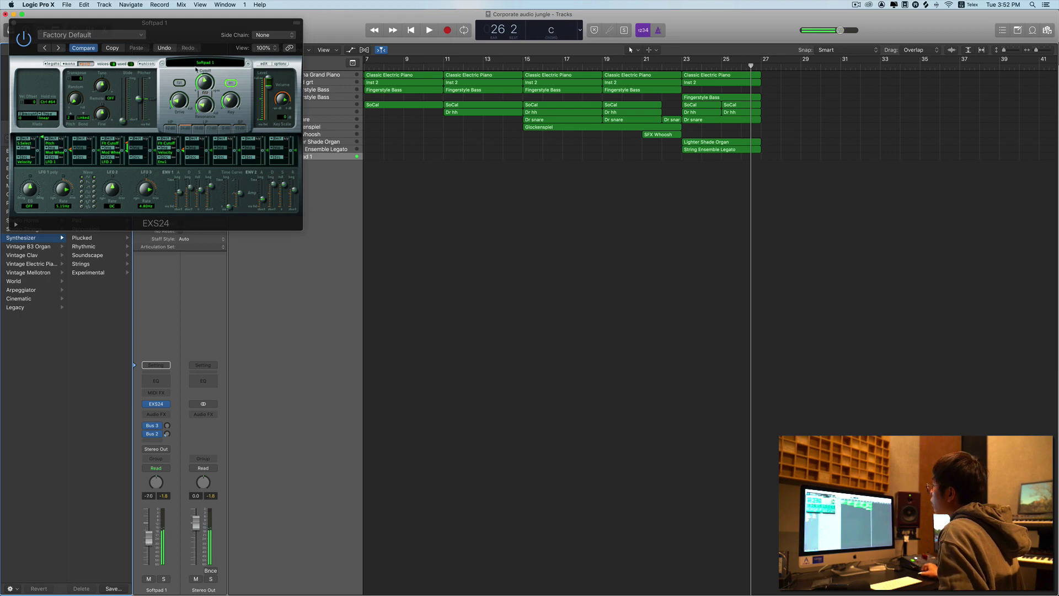
click(205, 87)
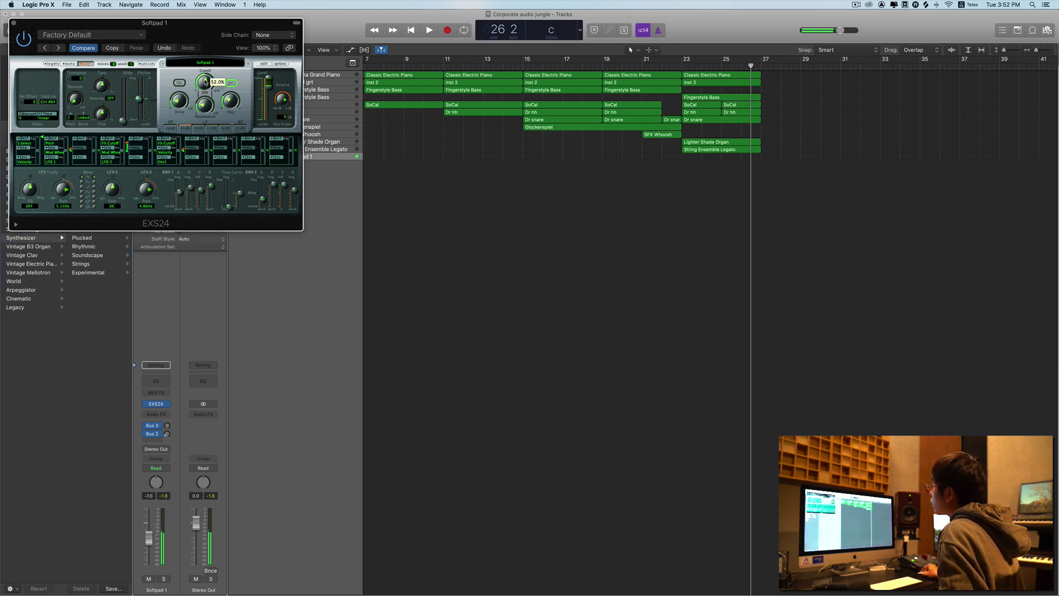
drag(148, 541, 150, 550)
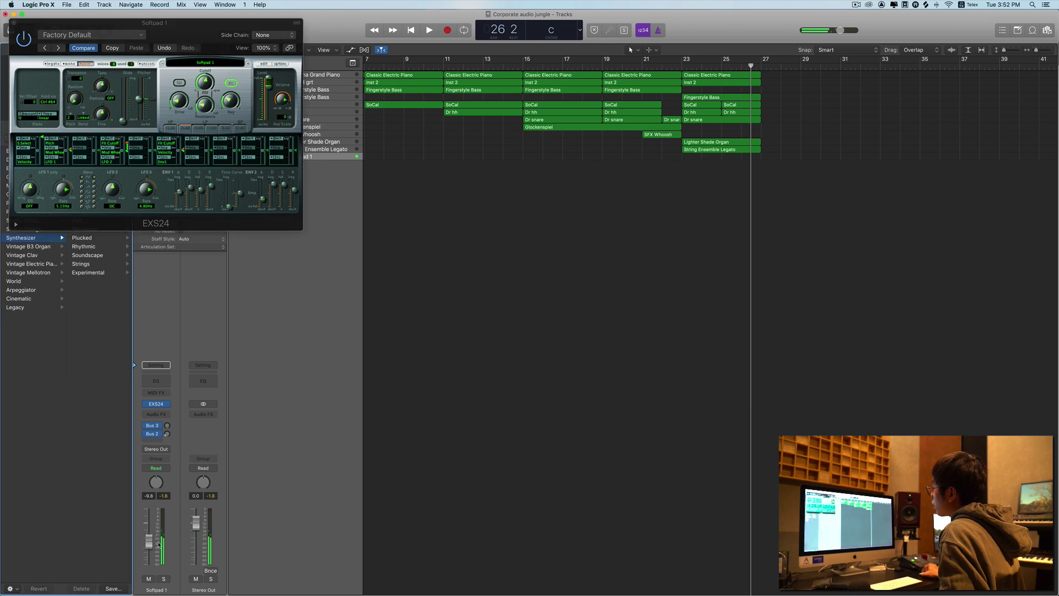
Step: Record a Softpad 1 part from bar 23 to bar 27, lower its volume to -14.0 dB, and close the EXS24 window
click(659, 66)
key(space)
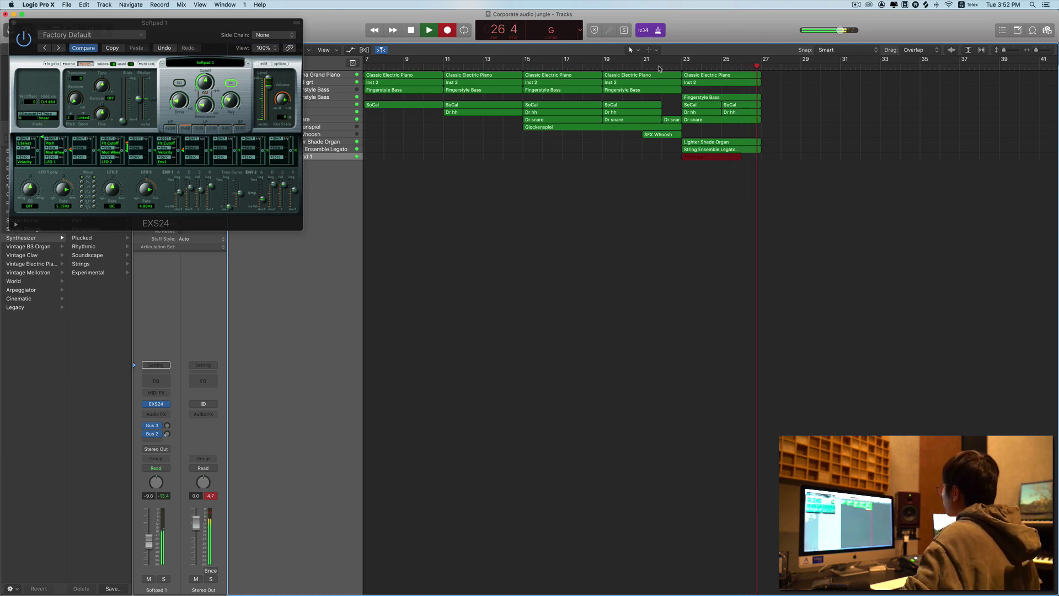
key(space)
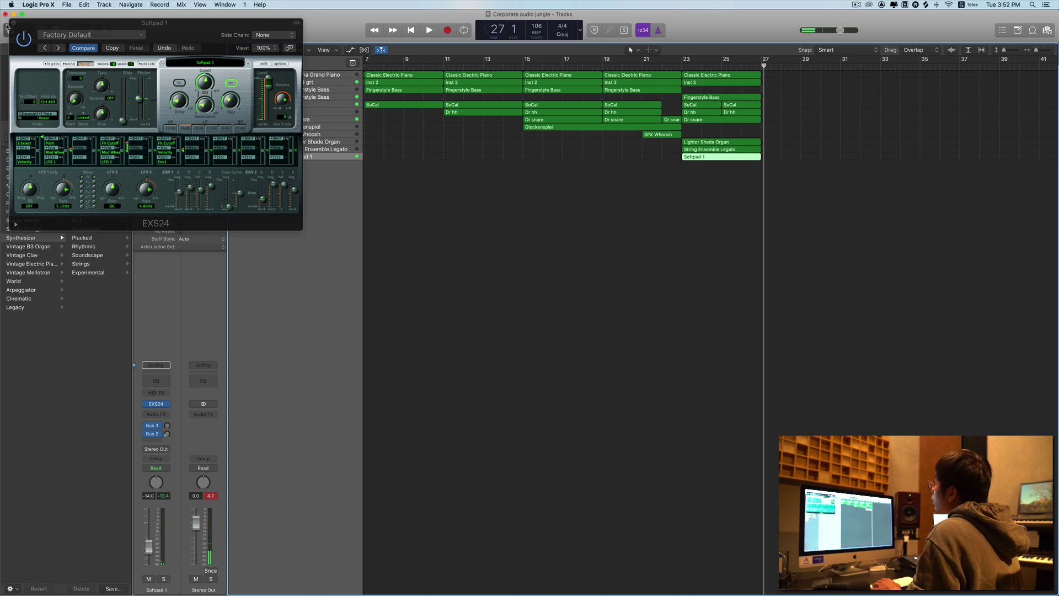
click(13, 23)
click(663, 241)
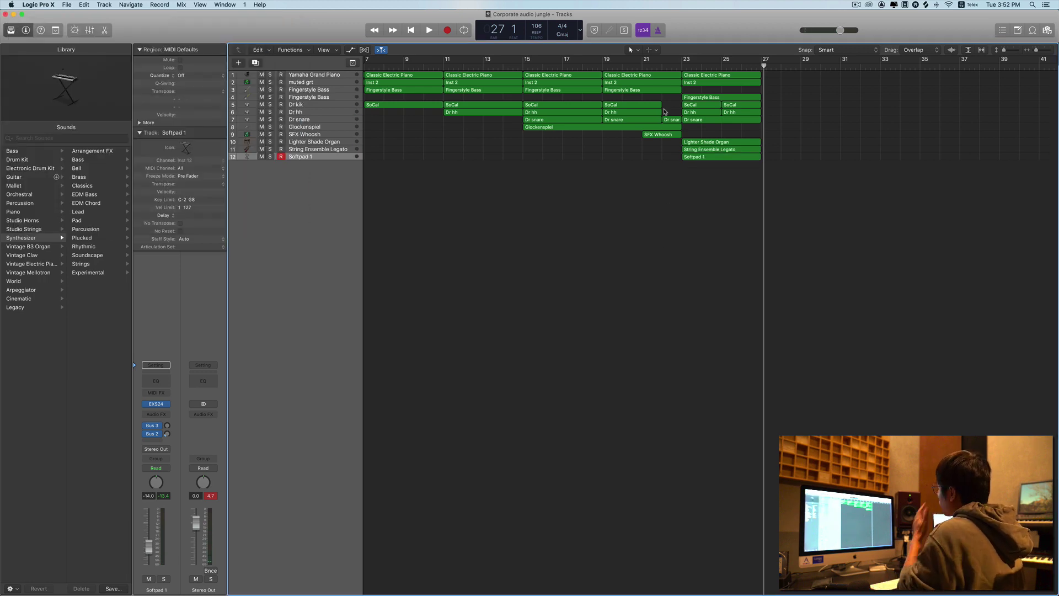
Step: Play the arrangement from bar 21 and add another software instrument track below Softpad 1
click(640, 66)
key(space)
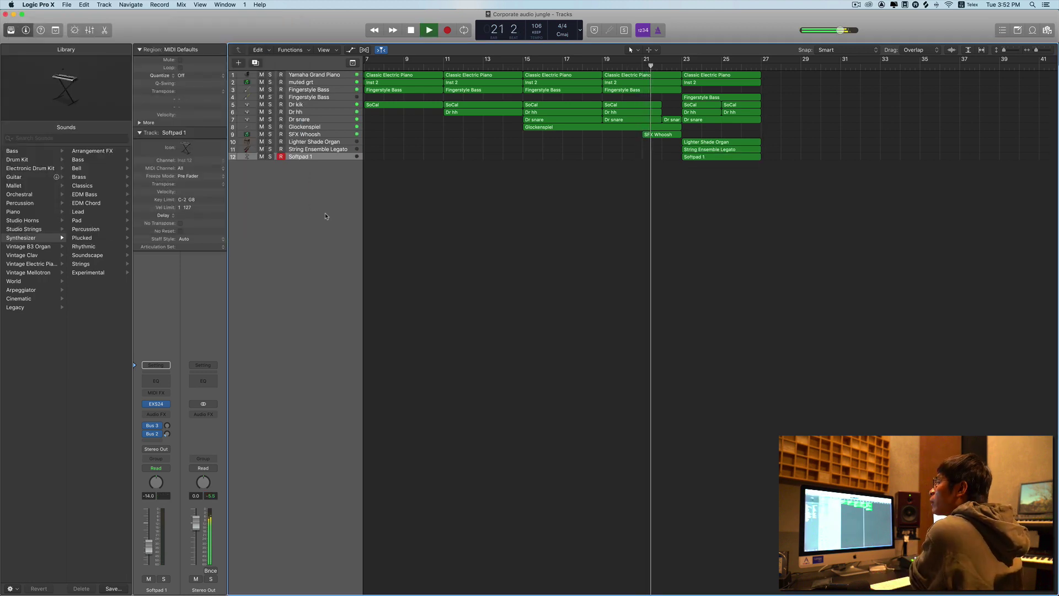
key(alt+super+s)
key(space)
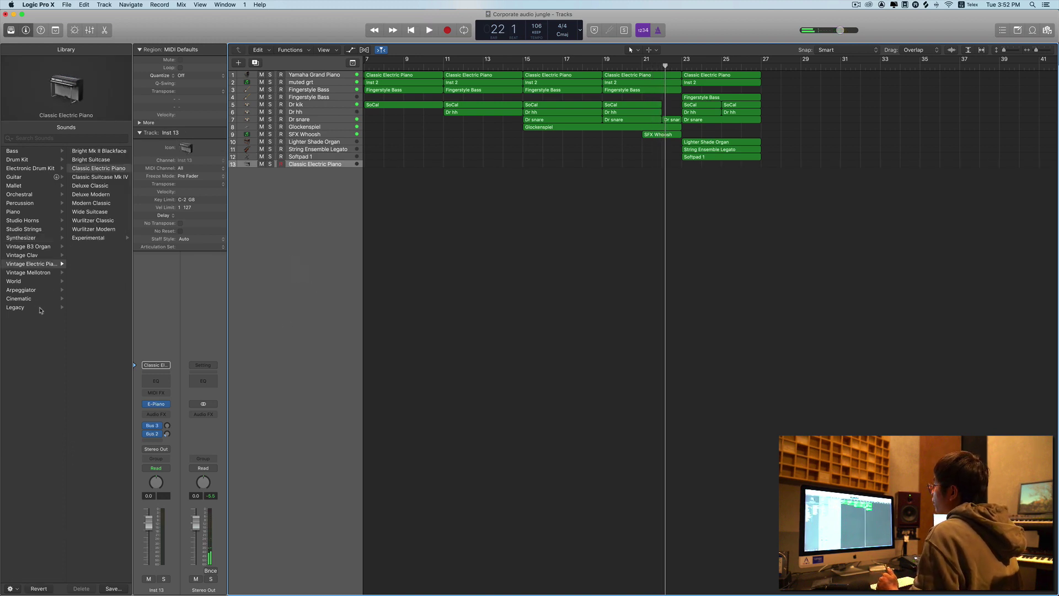
Step: Load String Ensemble Staccato from the legacy Logic orchestral strings onto track 13 and lower its volume to about -3.4 dB
click(45, 308)
click(94, 154)
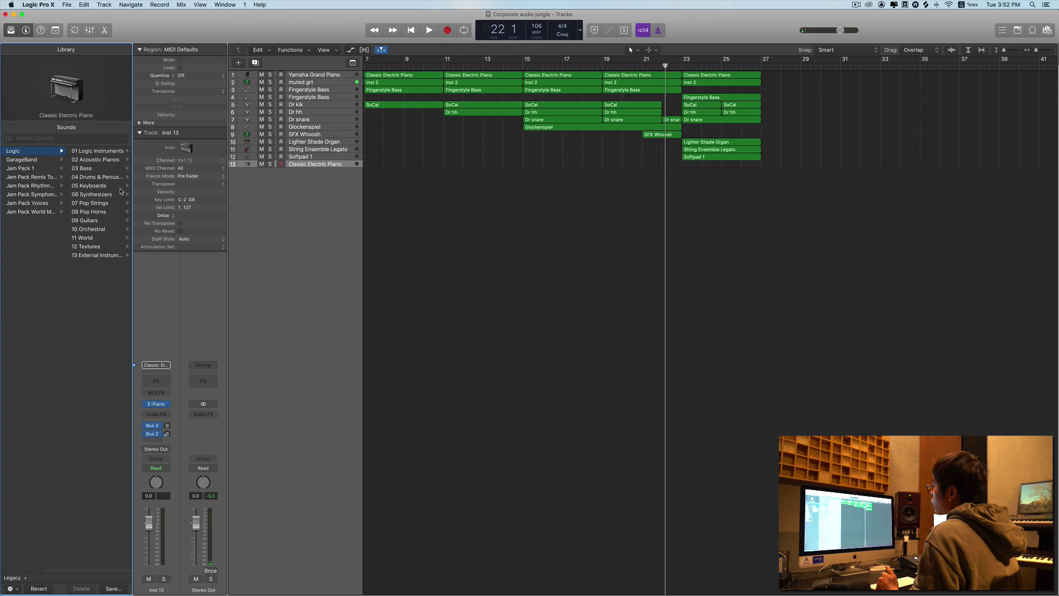
click(105, 230)
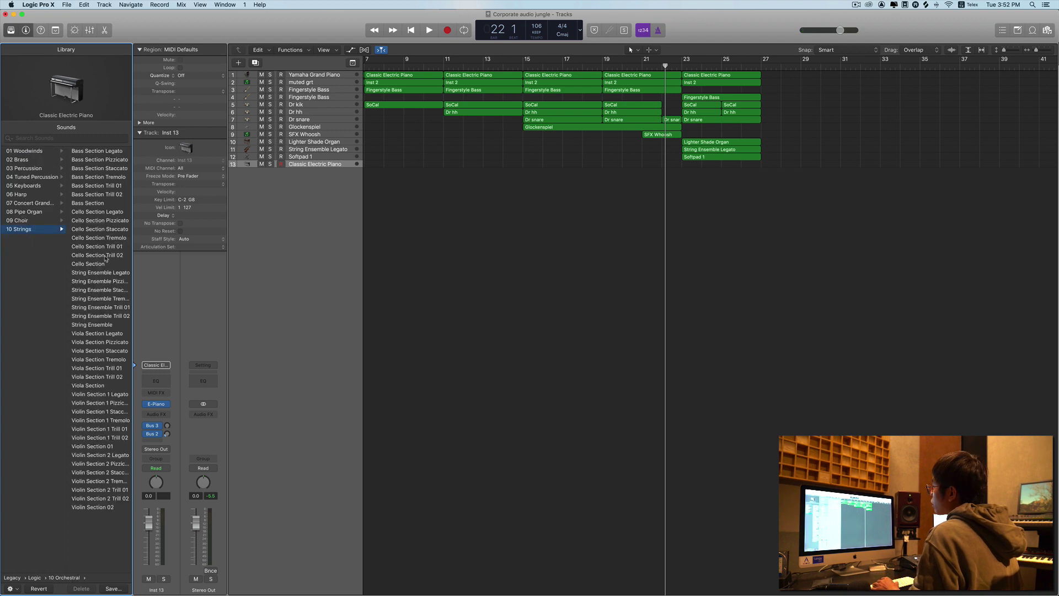
click(118, 291)
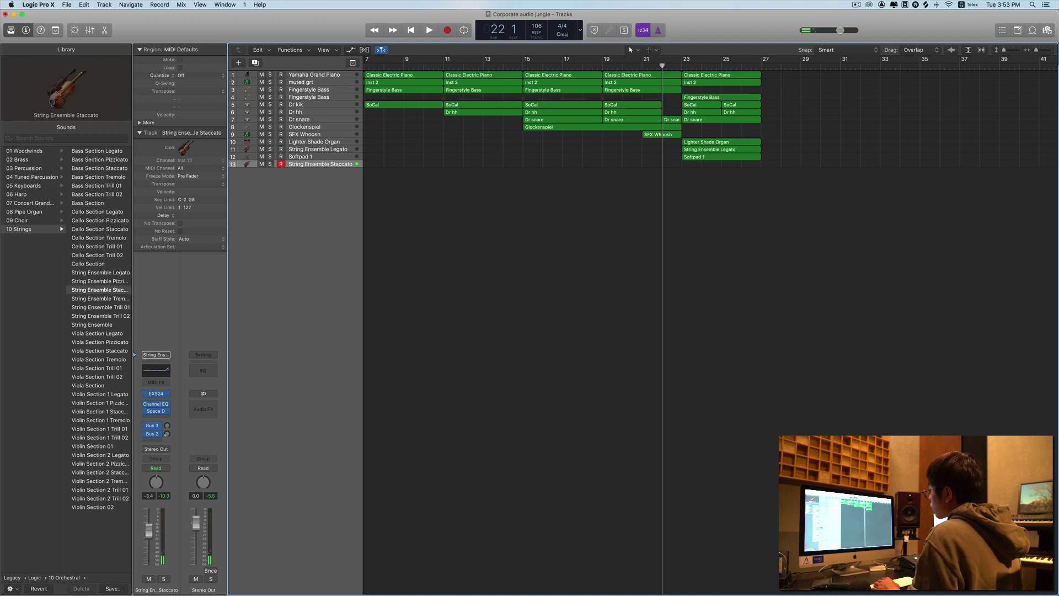
Step: Play the arrangement from bar 22 to bar 27 to rehearse with the staccato strings
key(space)
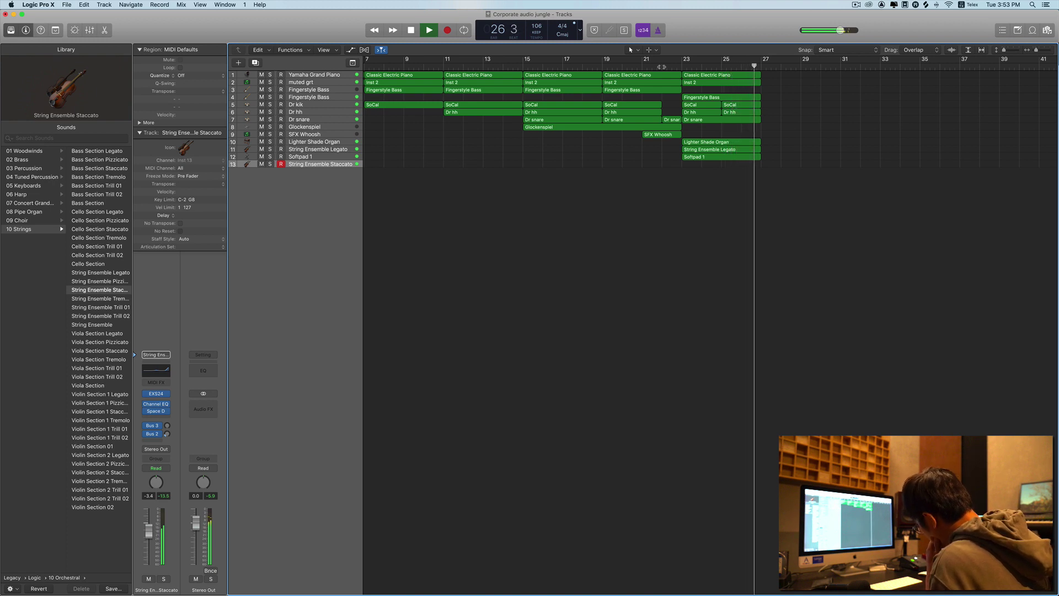
key(space)
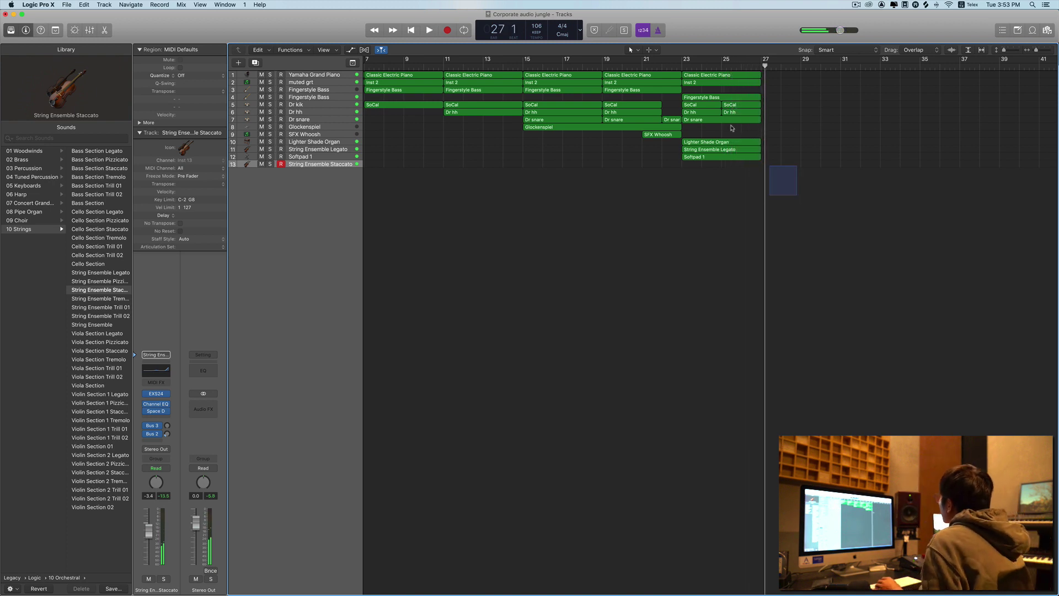
Step: Copy all regions in bars 23 to 27 to start at bar 27 and duplicate the Dr snare track as Dr crash
drag(732, 128, 770, 77)
click(334, 117)
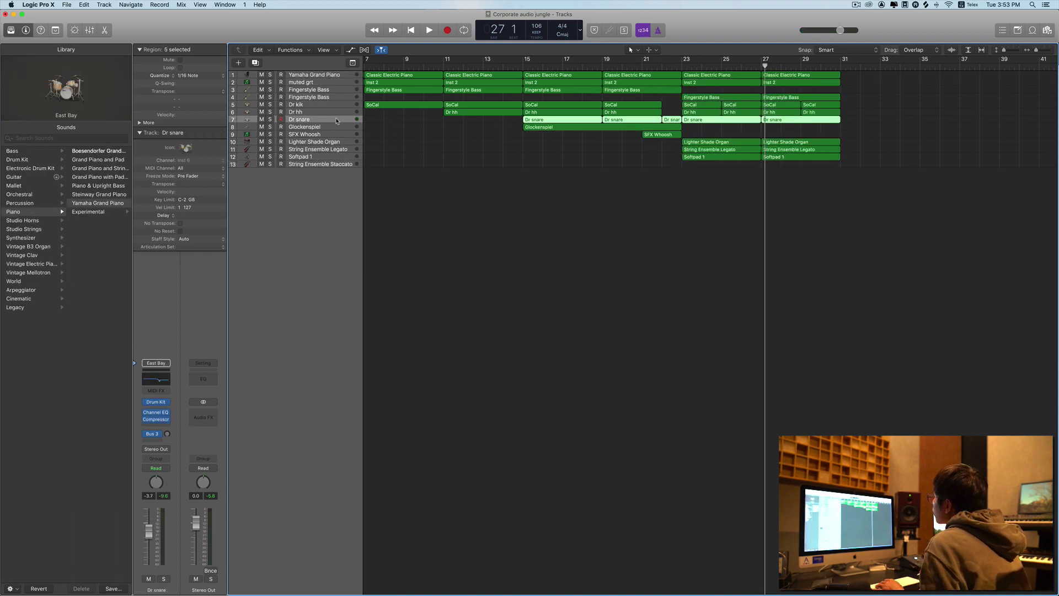
key(super+d)
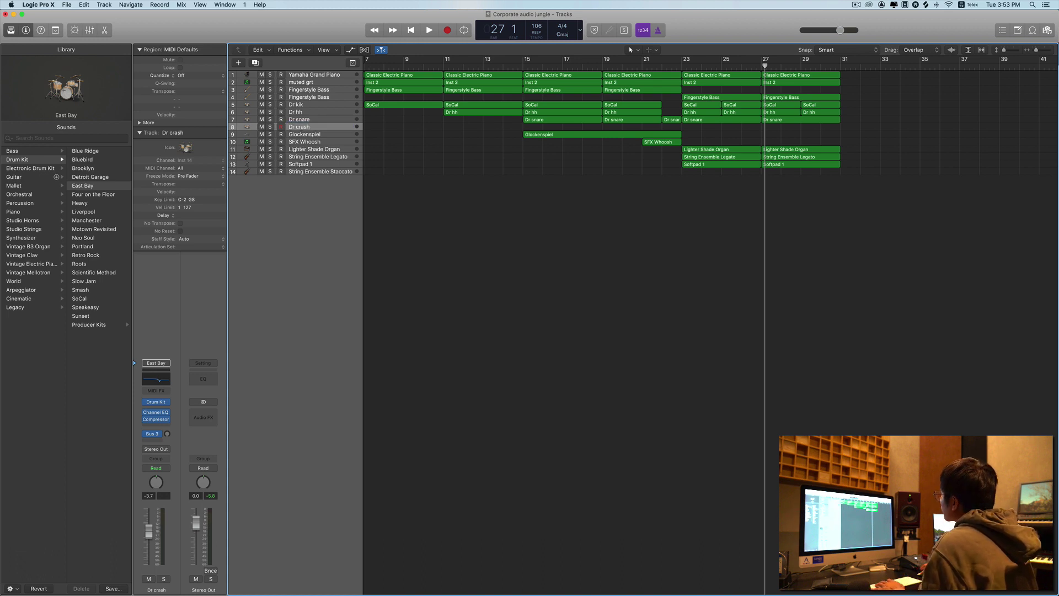
Step: Record a short crash hit at bar 23 on the Dr crash track and copy it to bars 27 and 15
click(683, 67)
key(space)
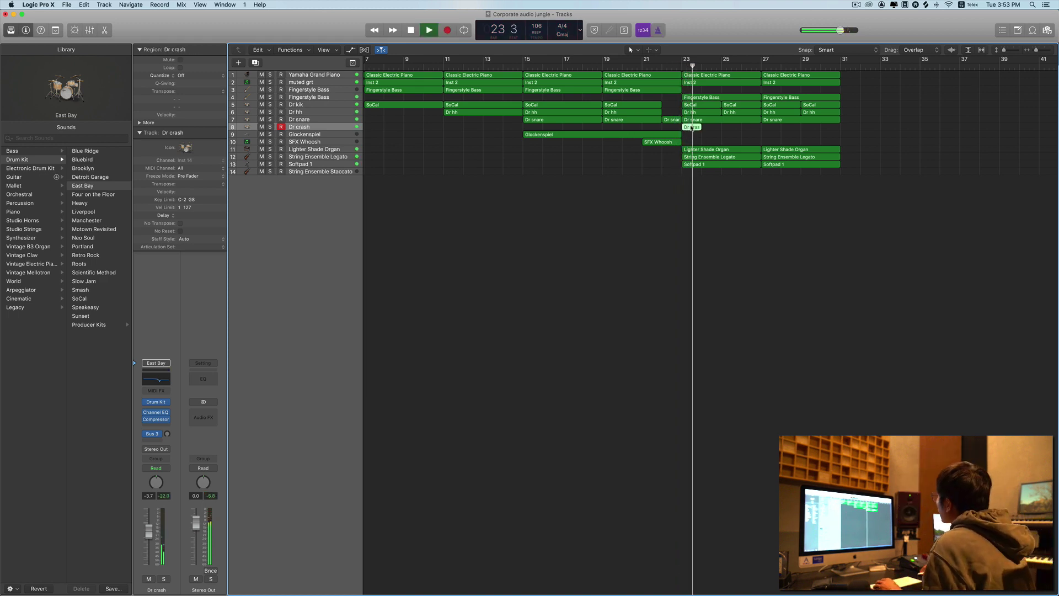
drag(692, 127, 535, 128)
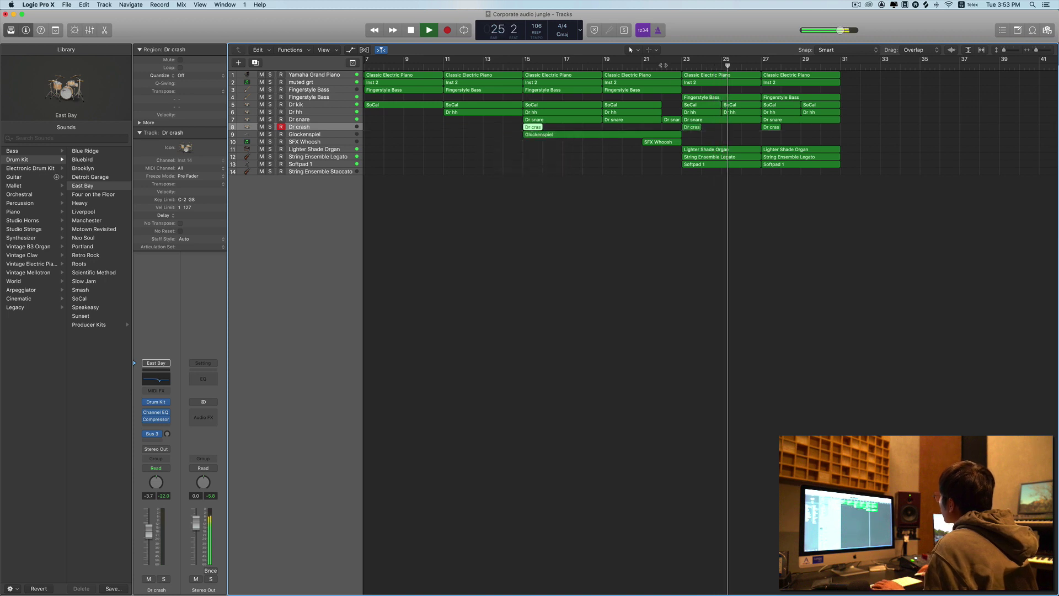
Step: Rehearse and record a String Ensemble Staccato part from bar 23 to bar 27, and play the take back
click(320, 171)
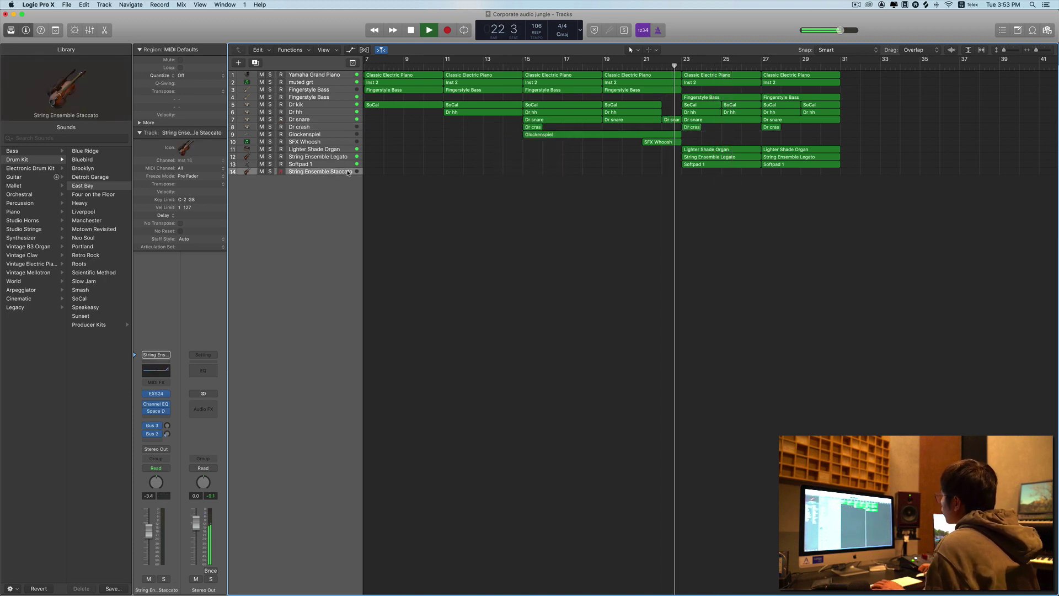
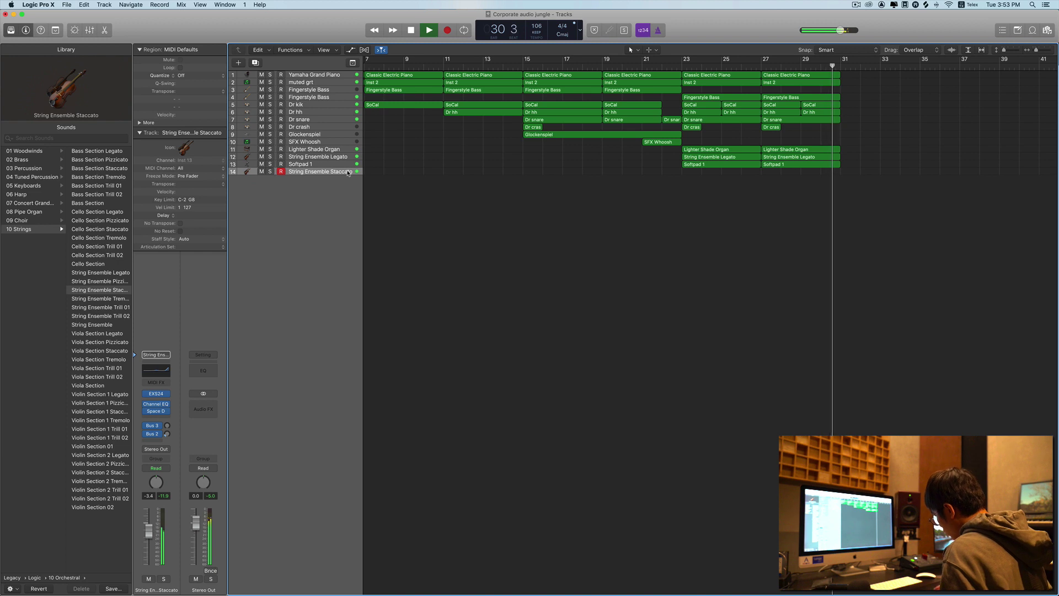
key(space)
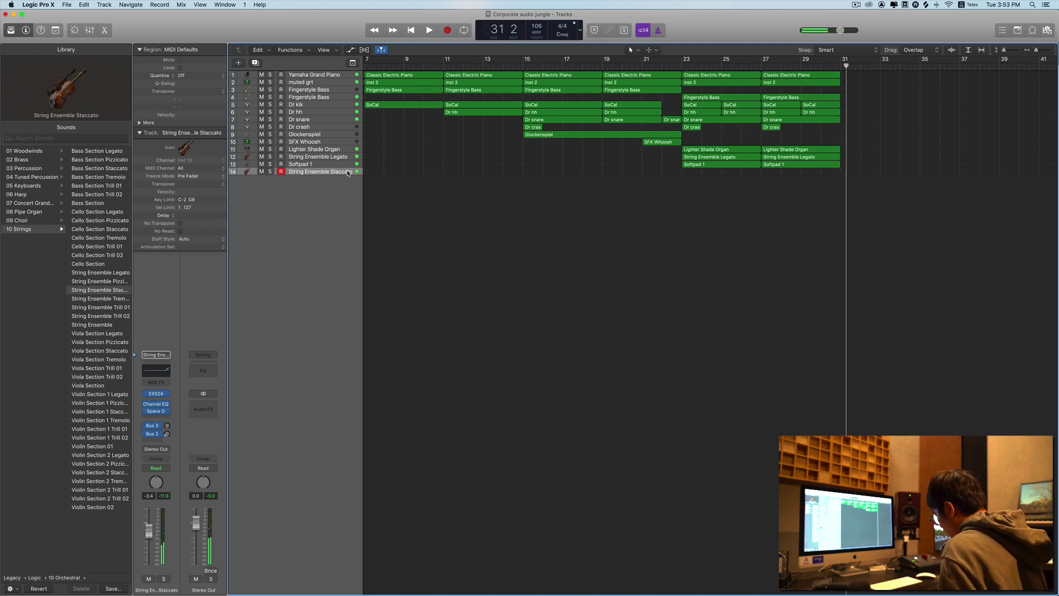
key(space)
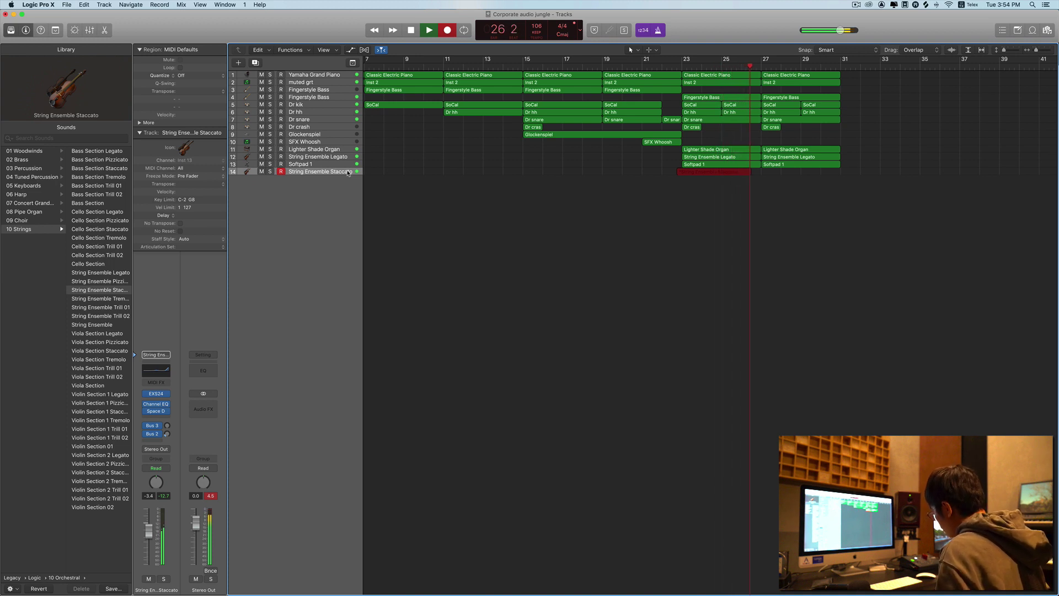
key(space)
key(space)
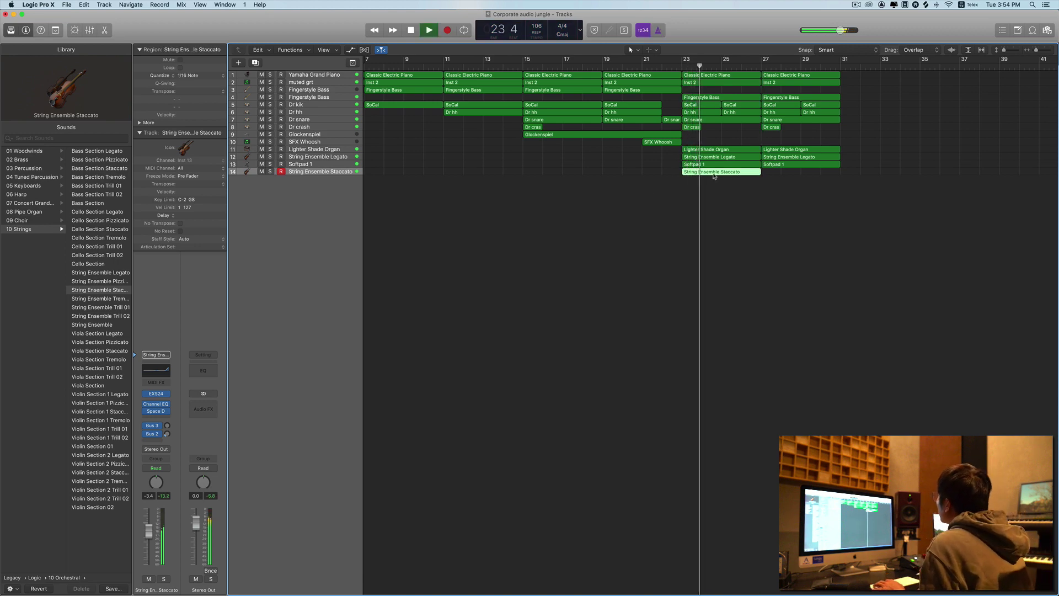
Step: Open the staccato region in the Piano Roll, raise the first high note of bar 25 to G4 and replay that passage
key(e)
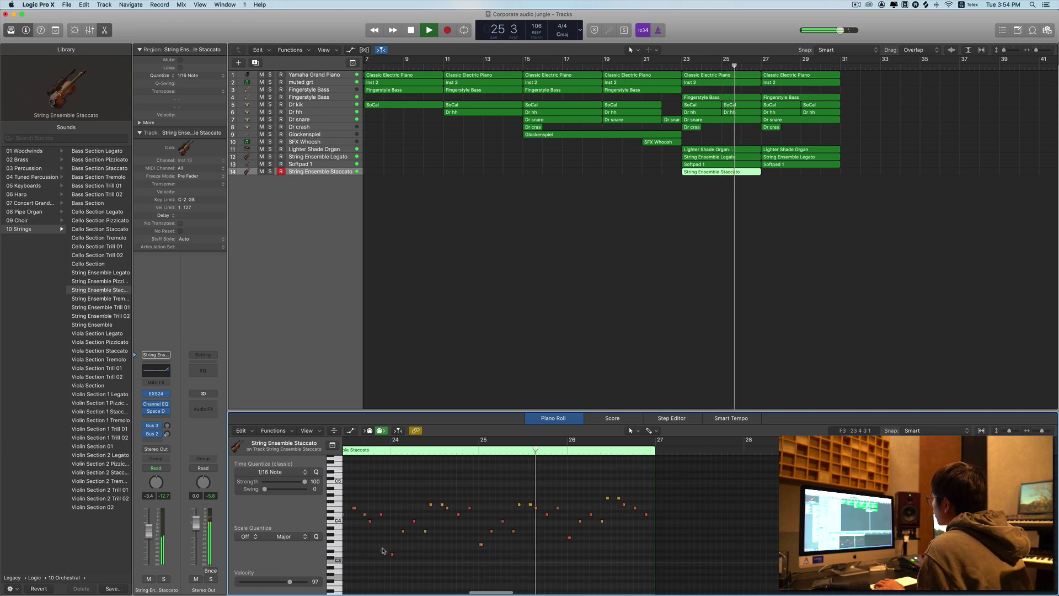
key(space)
click(476, 453)
key(space)
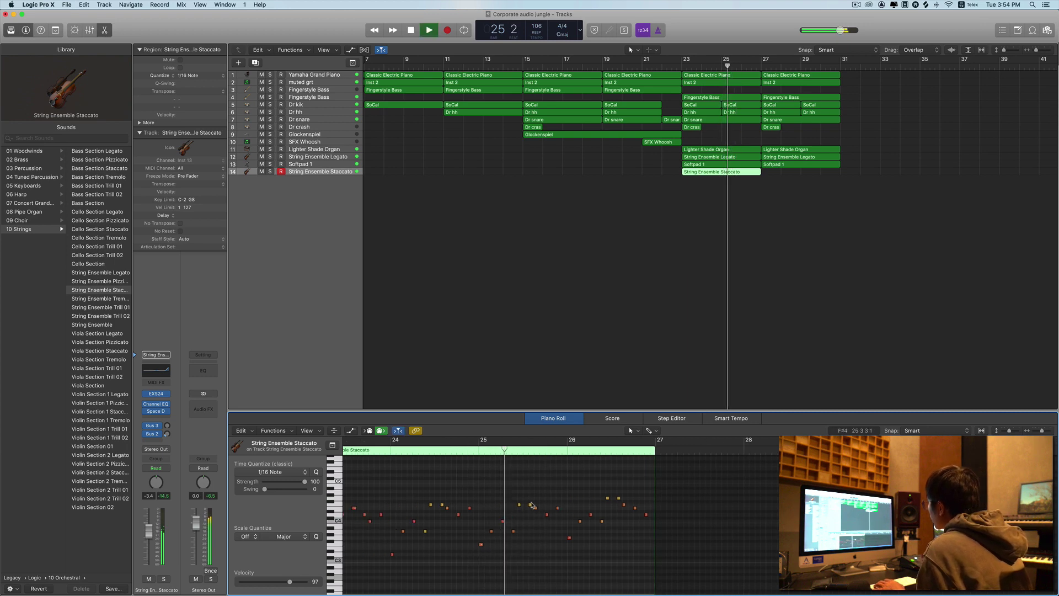
key(space)
drag(519, 506, 521, 500)
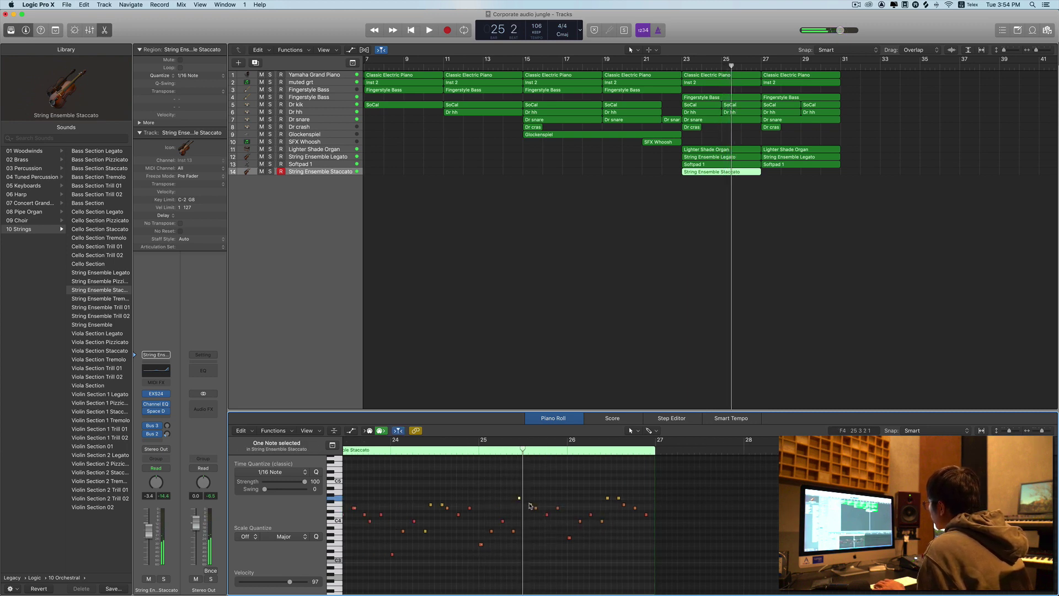
click(472, 454)
key(space)
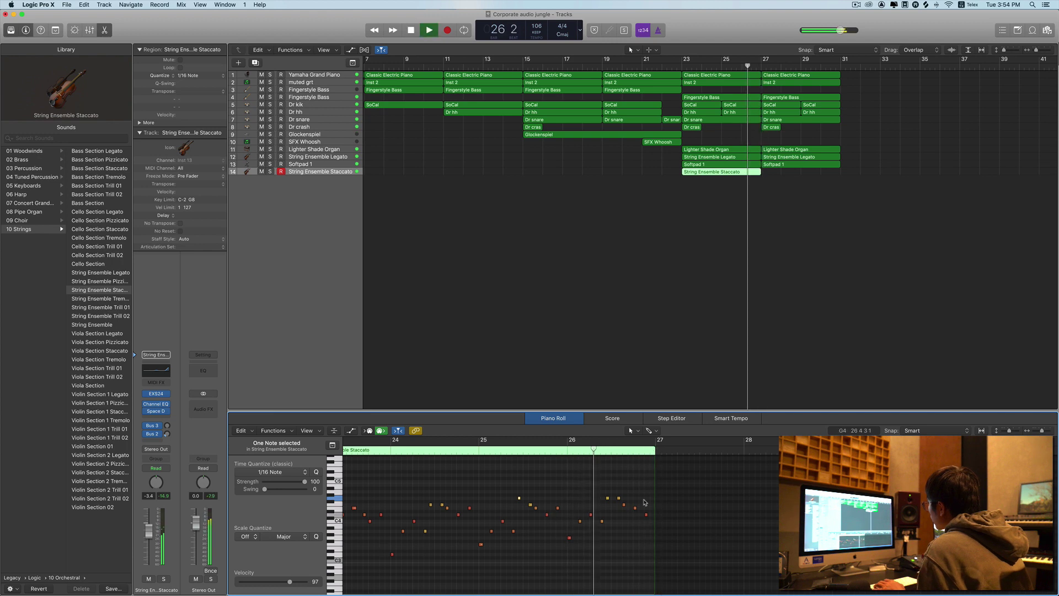
Step: Replay the staccato phrase in bar 26 and lower the second of its two G4 notes to F4
click(594, 458)
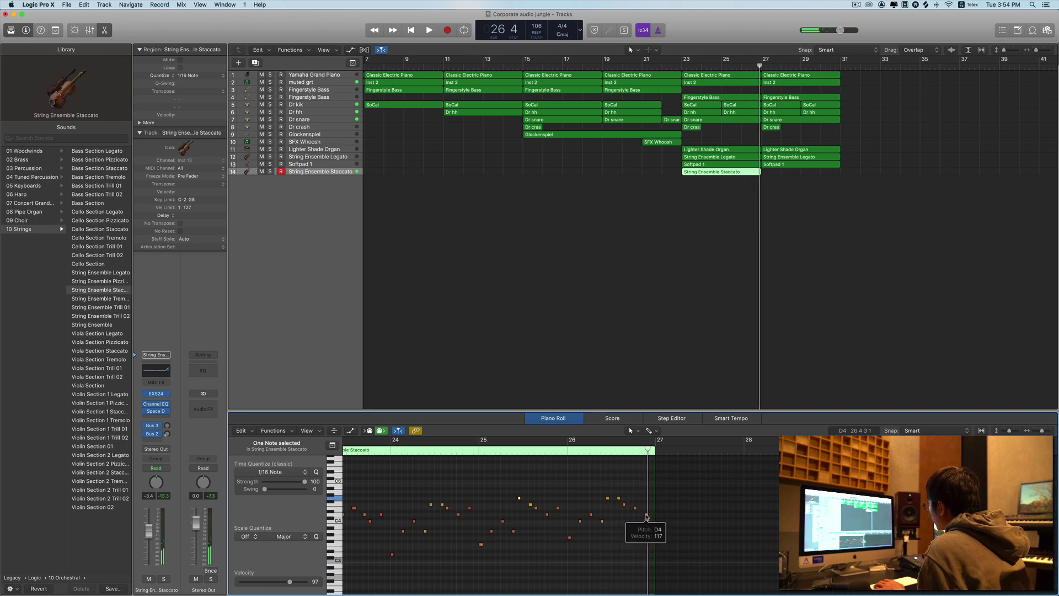
click(566, 453)
key(space)
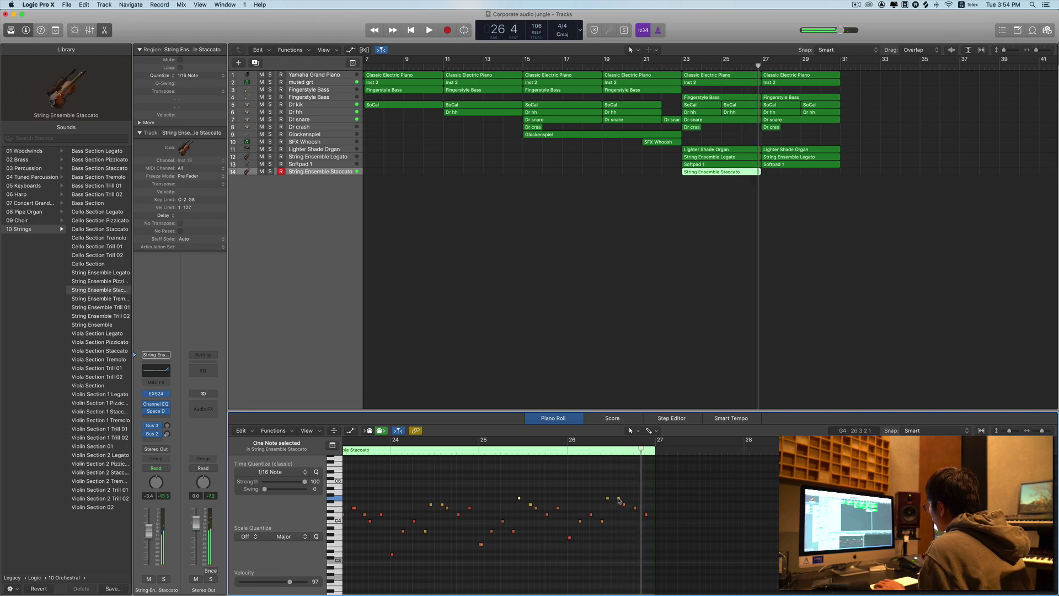
double_click(571, 450)
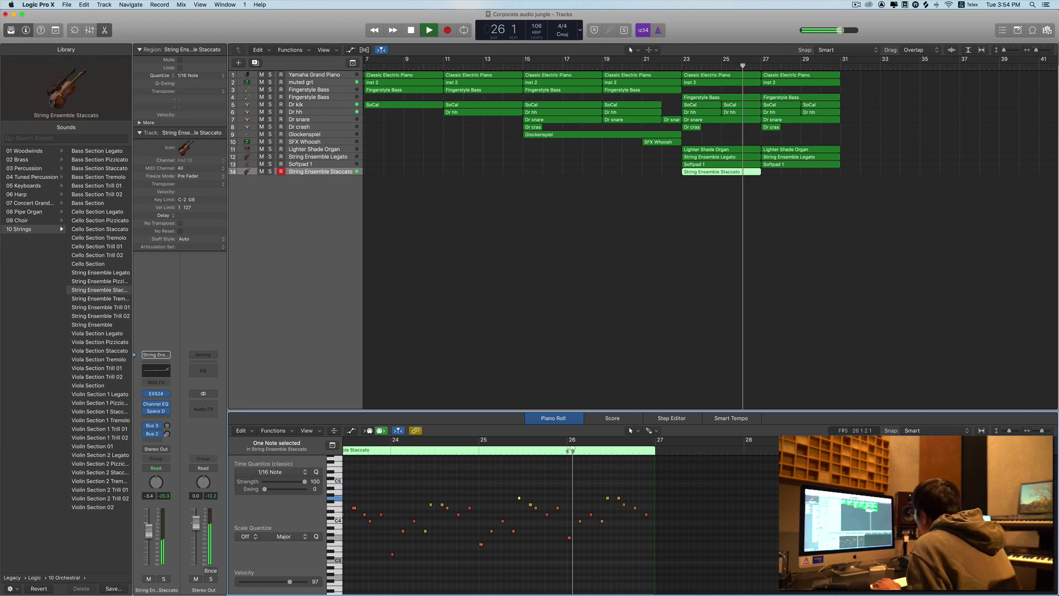
key(space)
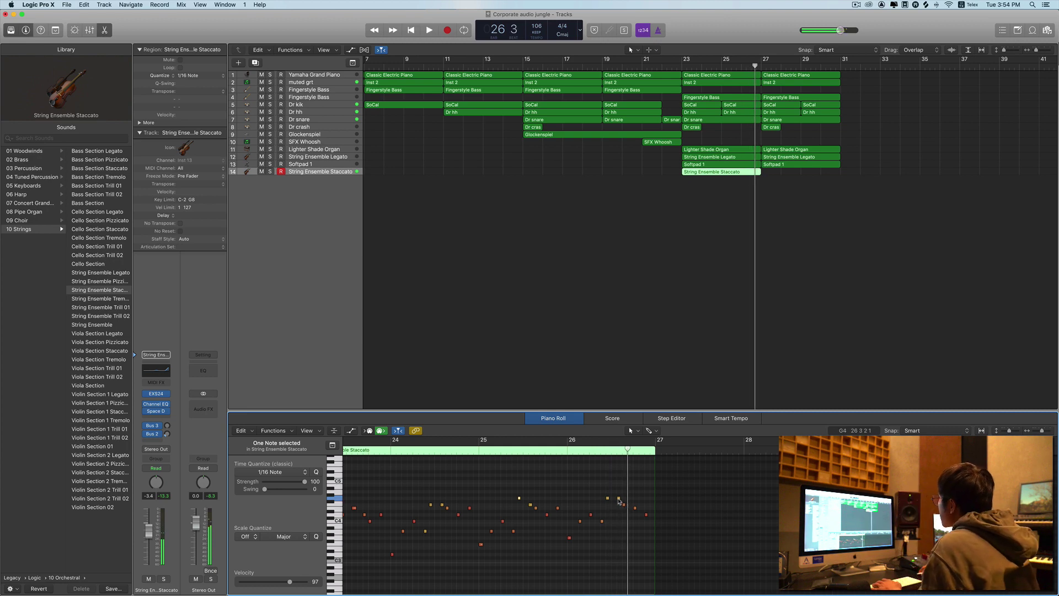
drag(619, 499, 619, 505)
key(space)
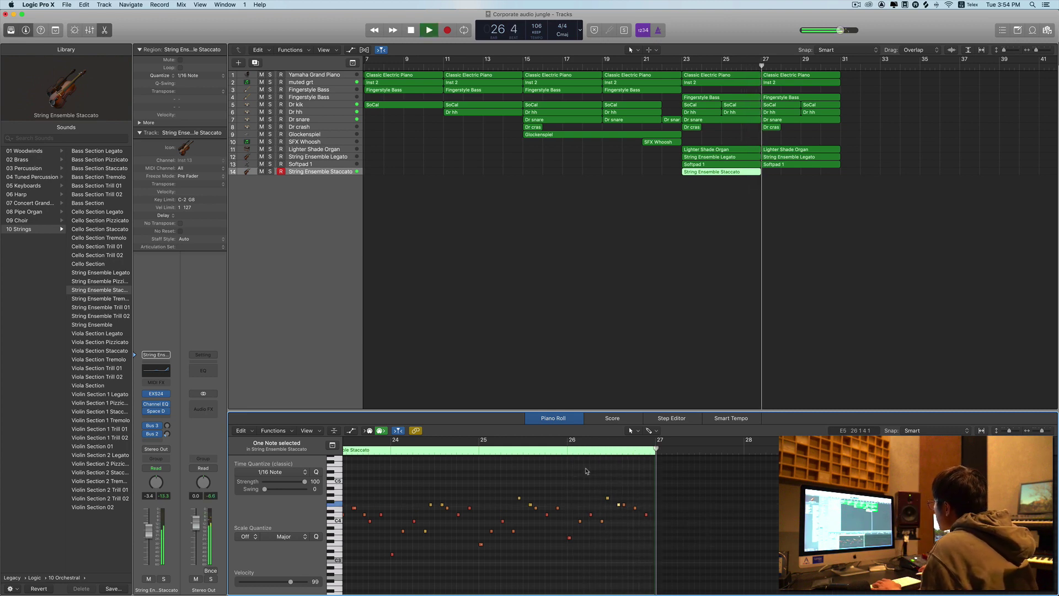
Step: Audition bar 26 and lower the staccato notes at 26 3 3 and 26 4 1 to E4 and D4
key(space)
key(space)
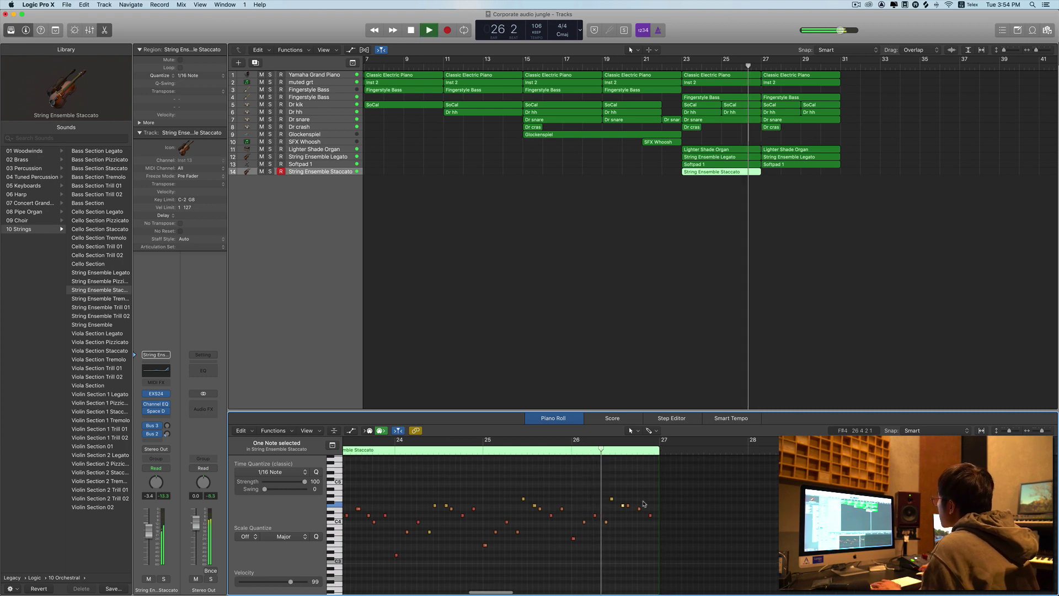
key(space)
click(628, 508)
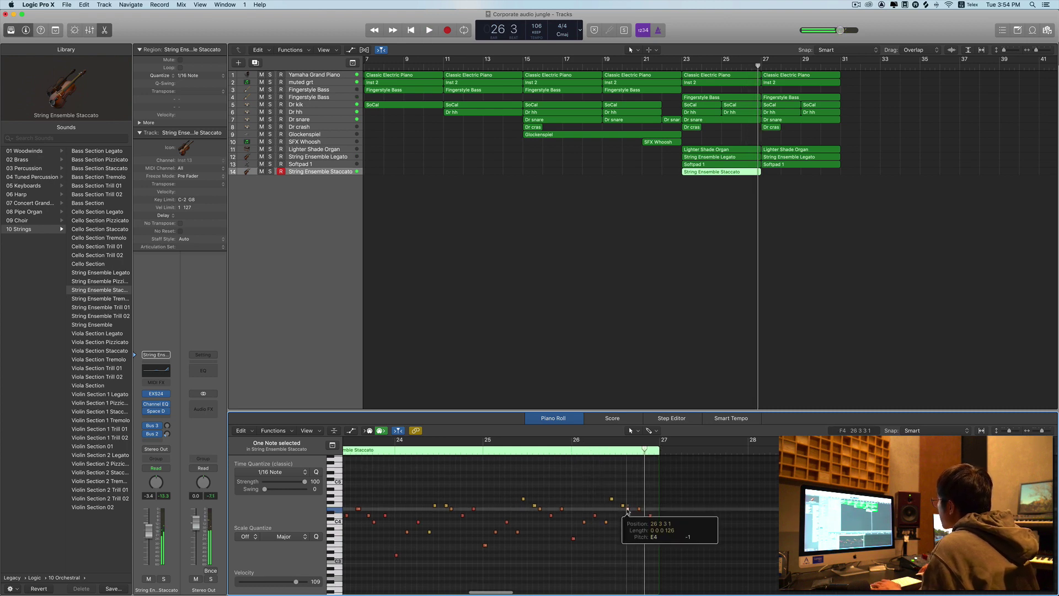
drag(639, 510, 639, 517)
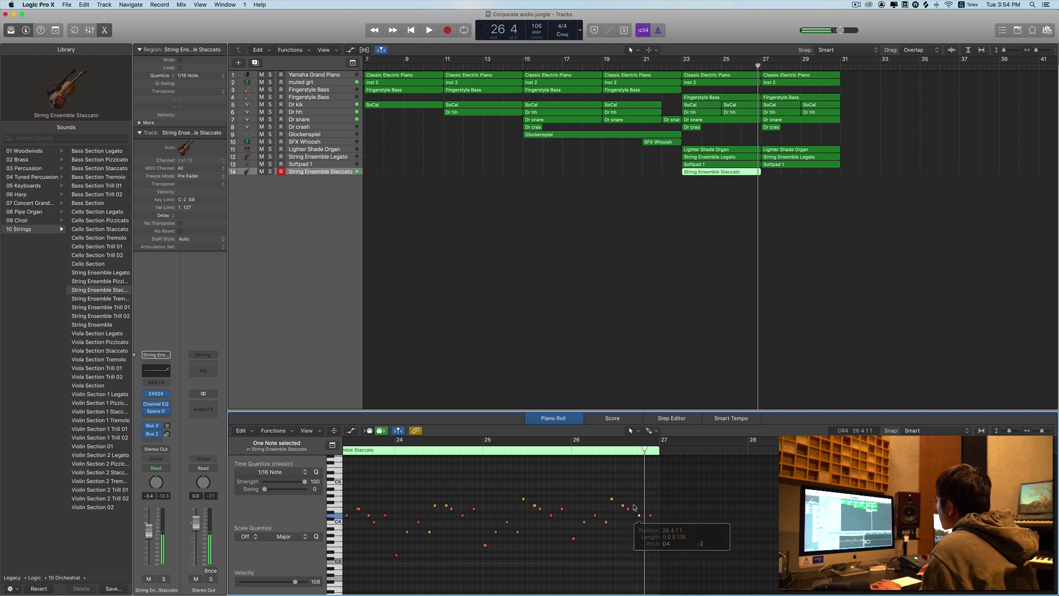
Step: Play the staccato phrase through bar 26, try its last note at E4, and lower that note to C4
key(space)
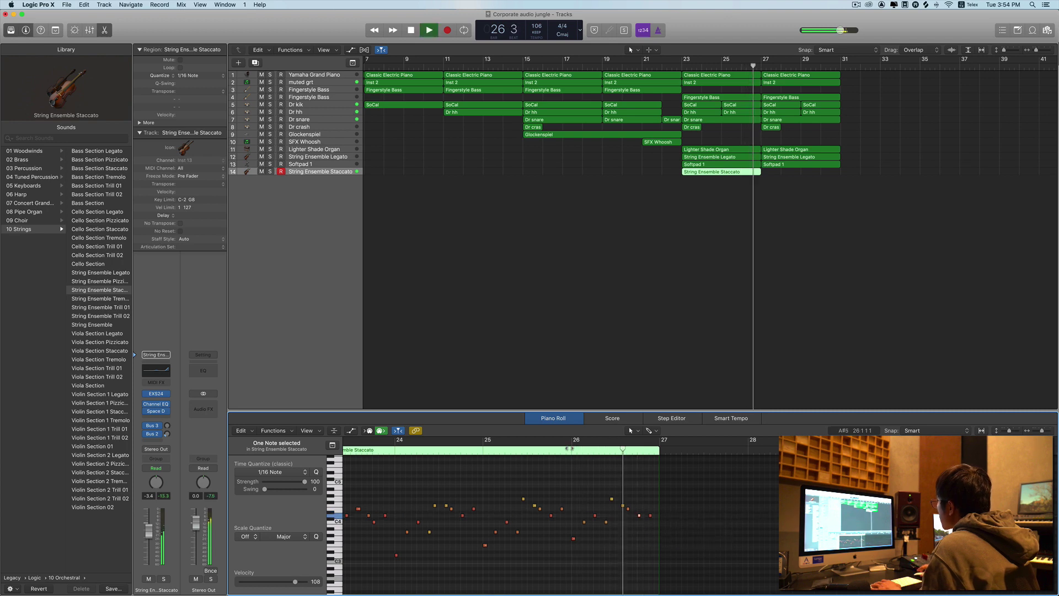
key(space)
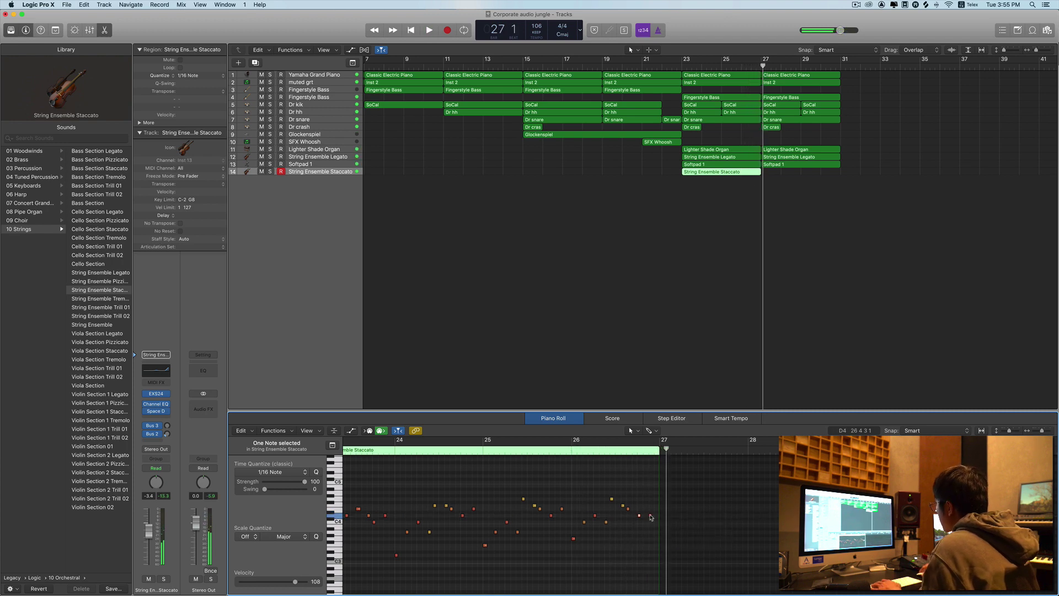
drag(651, 516, 650, 510)
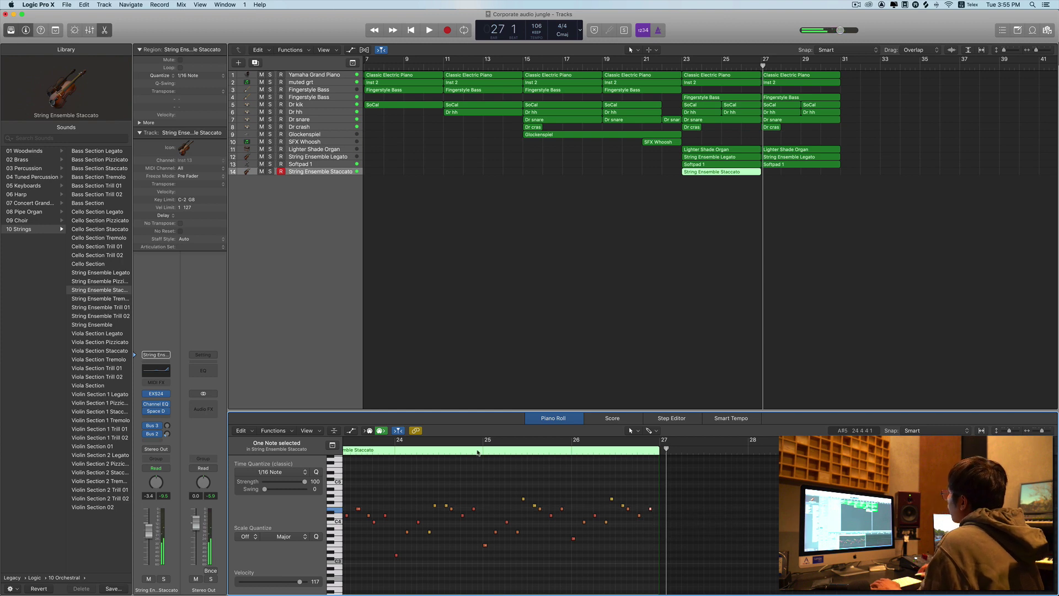
click(477, 452)
key(space)
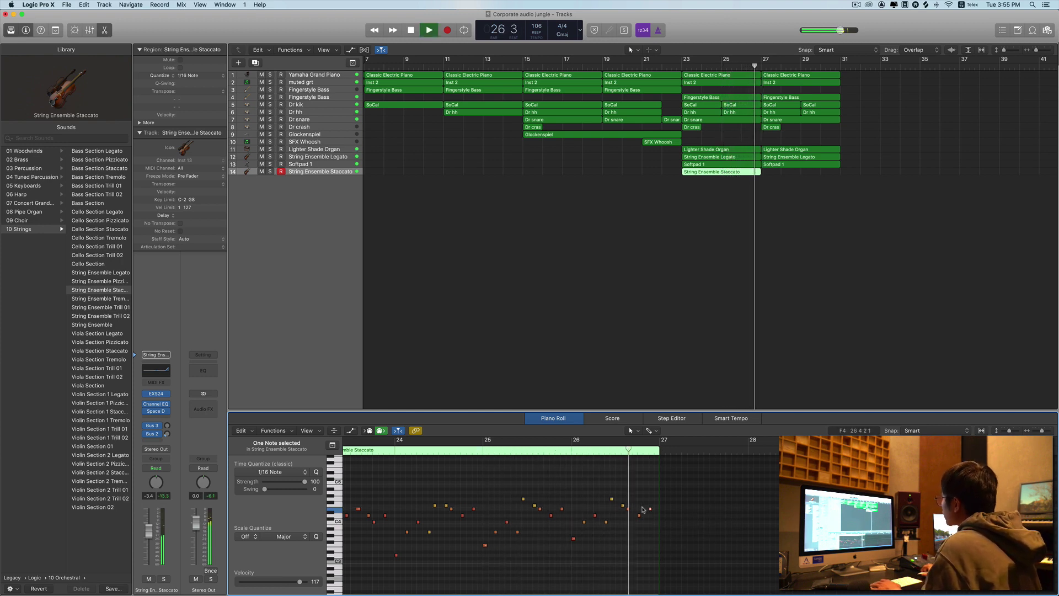
key(space)
drag(652, 515, 652, 528)
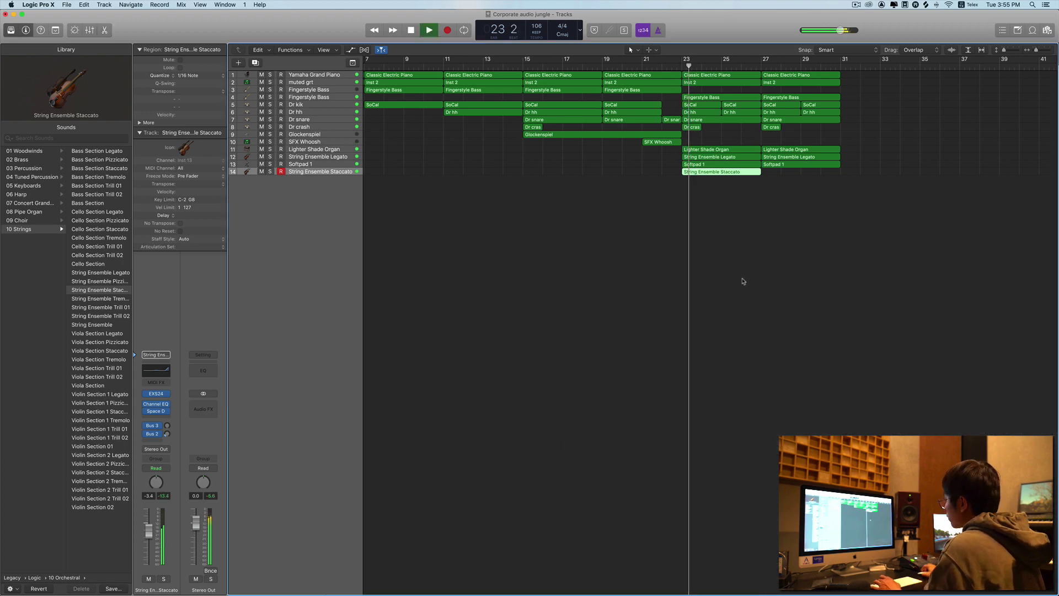
Step: Copy the String Ensemble Staccato region from bar 23 to bar 27 and lower its track volume to -4.6 dB
drag(704, 174, 783, 175)
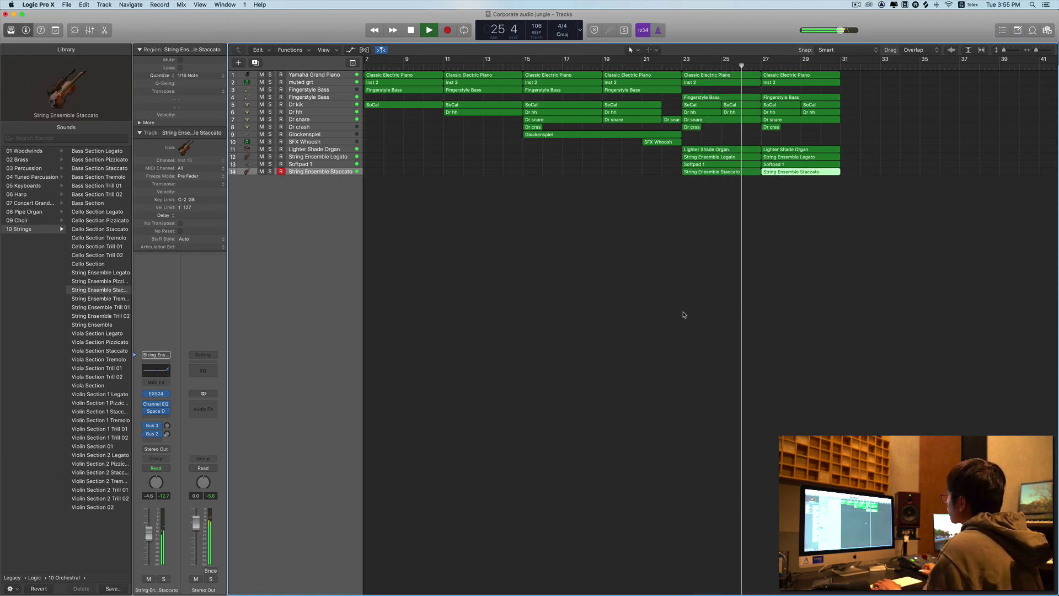
click(751, 174)
double_click(751, 174)
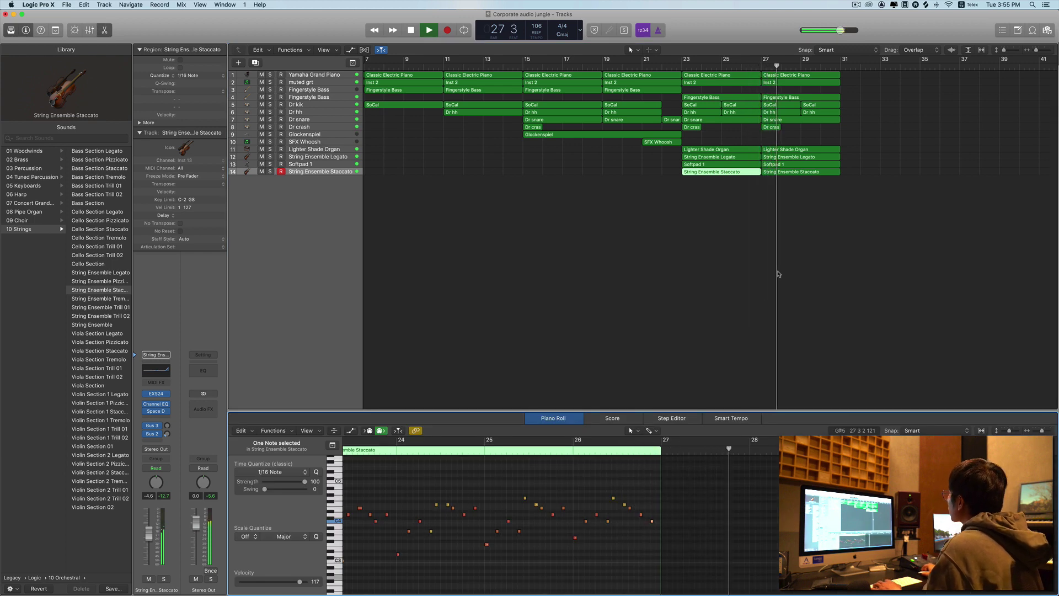
double_click(779, 272)
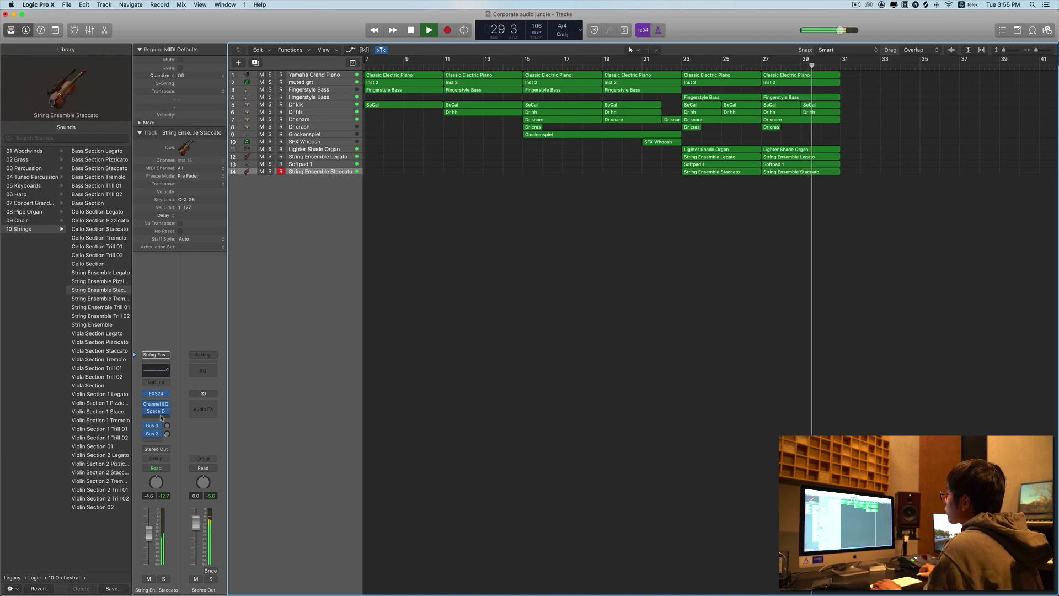
Step: Insert a Compressor in the empty audio effect slot below Space D on the String Ensemble Staccato track
click(161, 418)
mouse_move(182, 492)
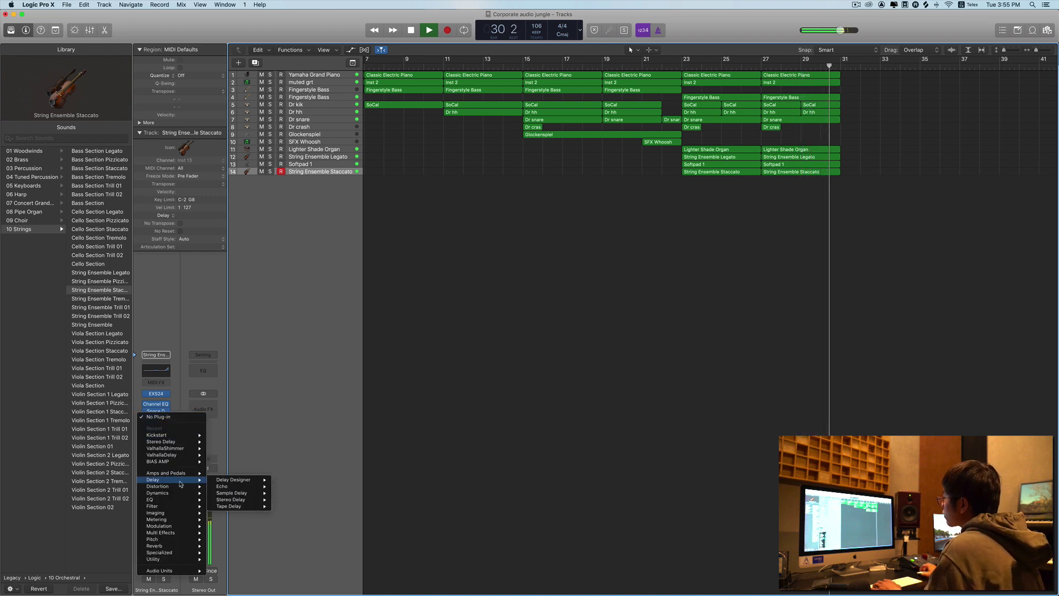
mouse_move(229, 501)
click(554, 270)
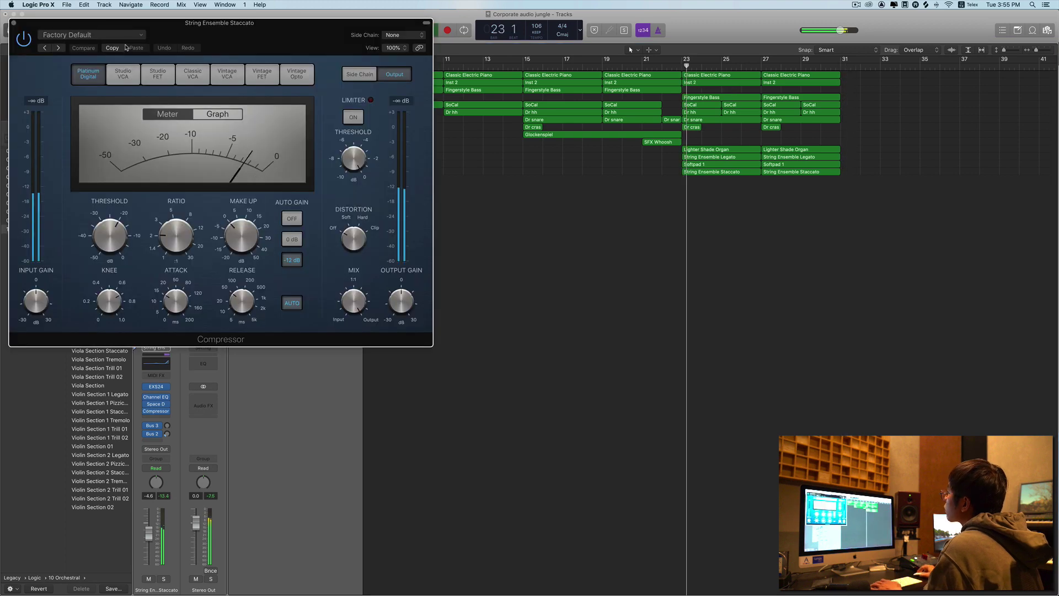
Step: Load the FET Keyboards preset in the Compressor, set the make-up gain to -7.5 dB and close the plug-in window
click(91, 34)
mouse_move(134, 199)
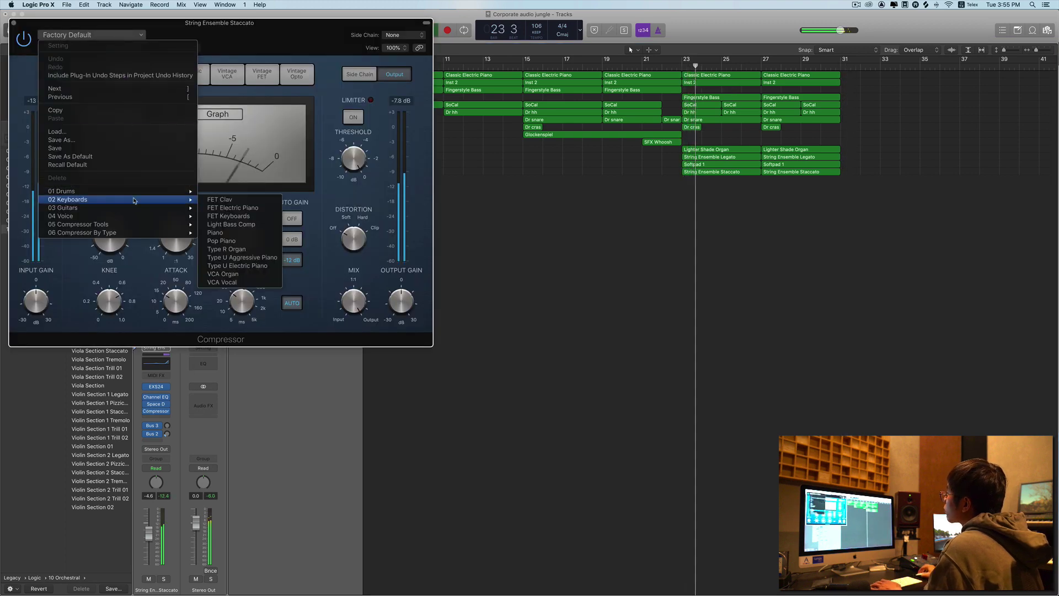
click(127, 241)
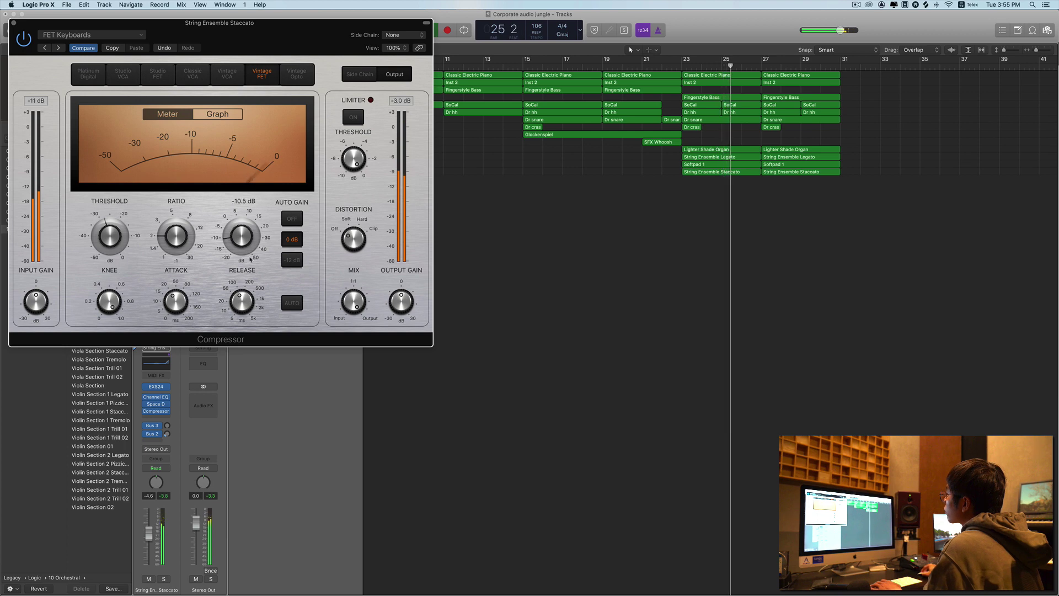
drag(250, 259, 245, 234)
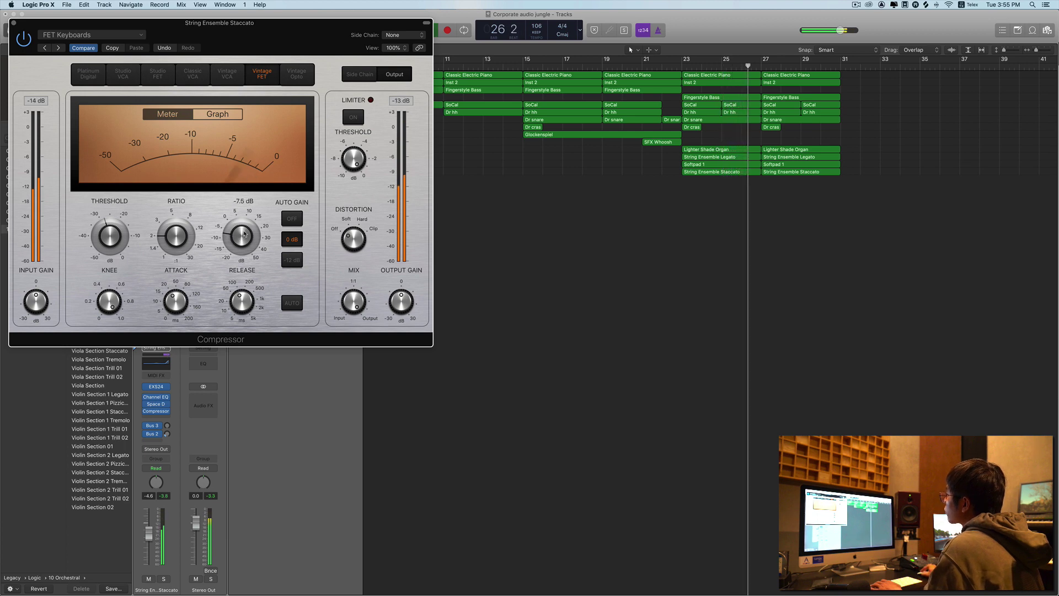
click(14, 22)
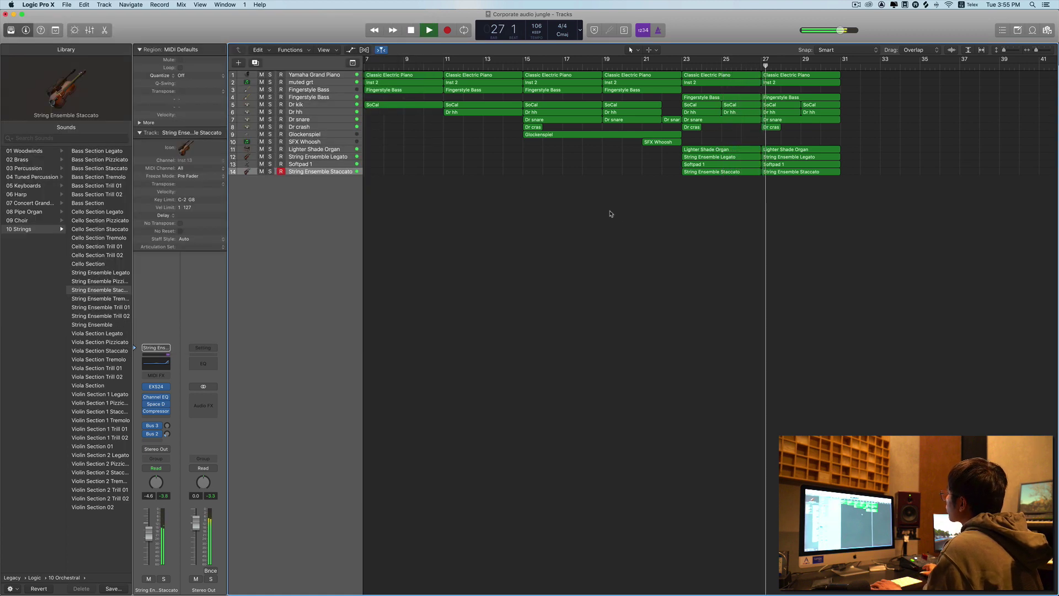
Step: Duplicate the Glockenspiel track, move the new track below String Ensemble Staccato, and copy the two staccato regions onto it
click(328, 135)
key(super+d)
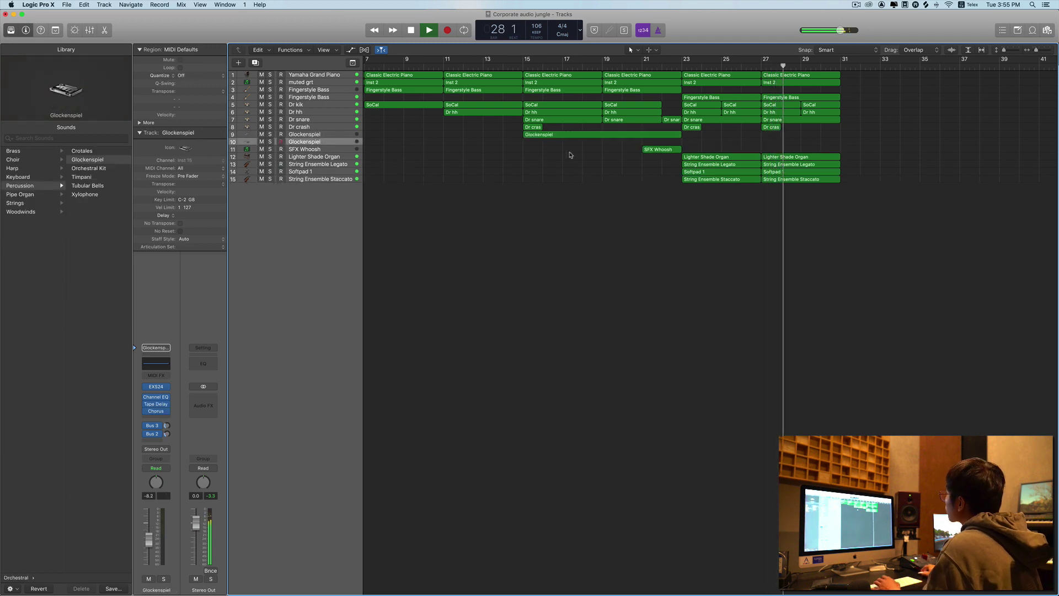
drag(340, 142, 342, 241)
drag(852, 198, 712, 180)
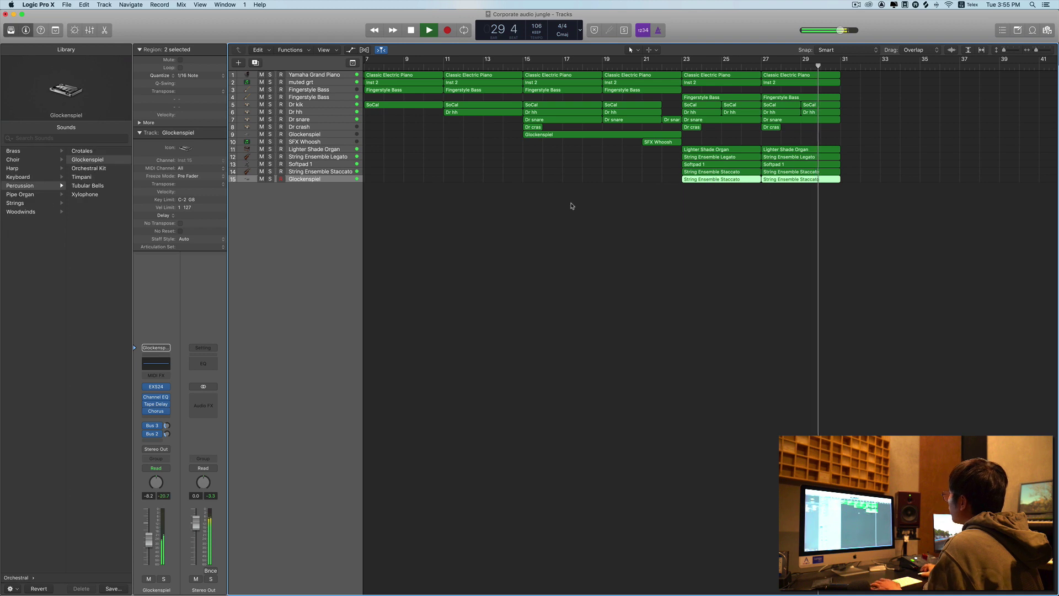
Step: Play the section from bar 23 to check the staccato phrase doubled by the glockenspiel
key(p)
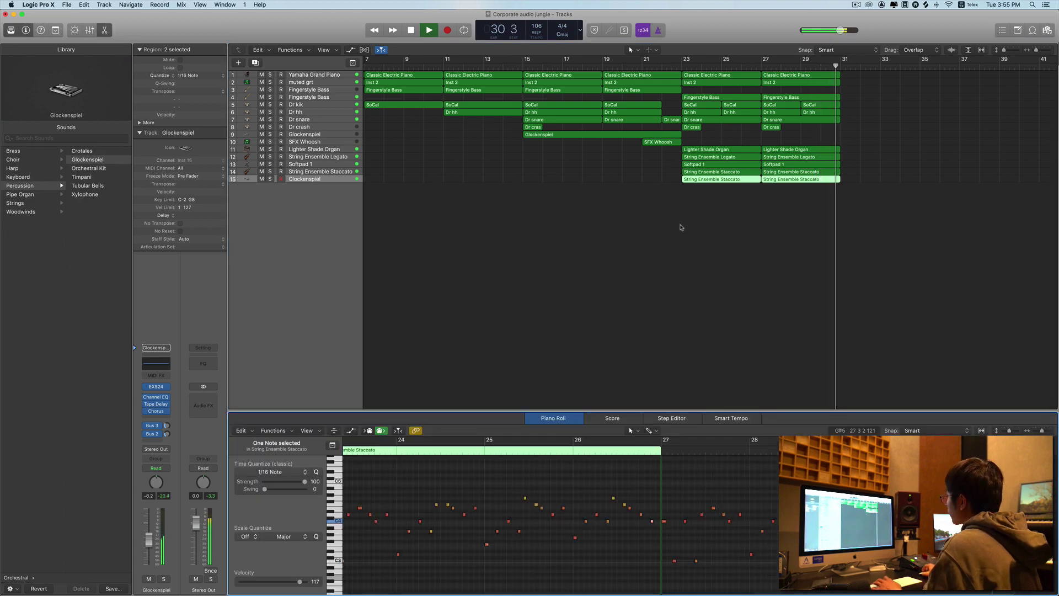
key(p)
shift+click(688, 375)
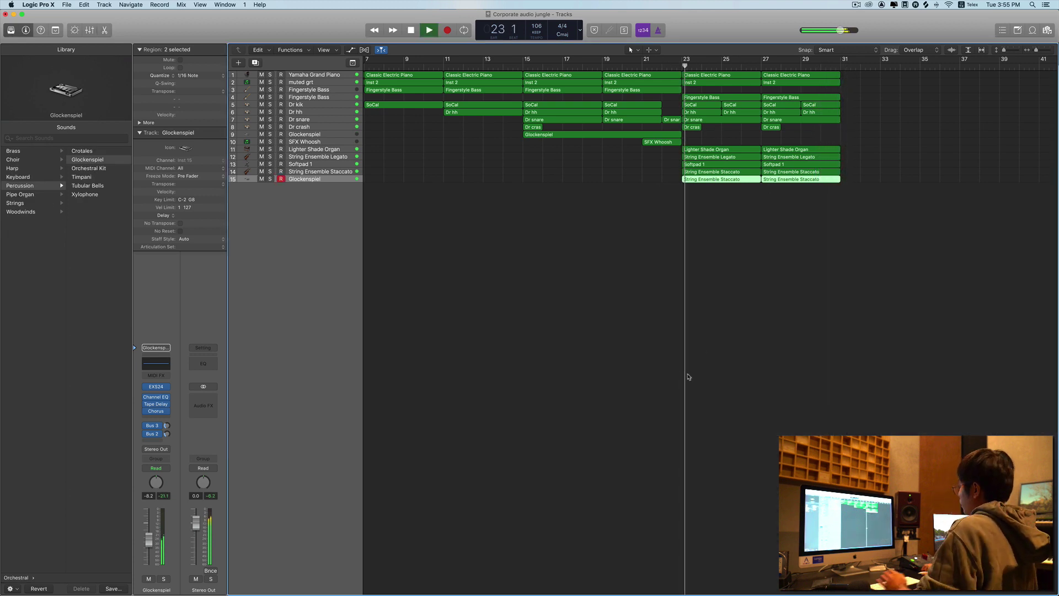
key(super+Left)
key(super+Up)
key(p)
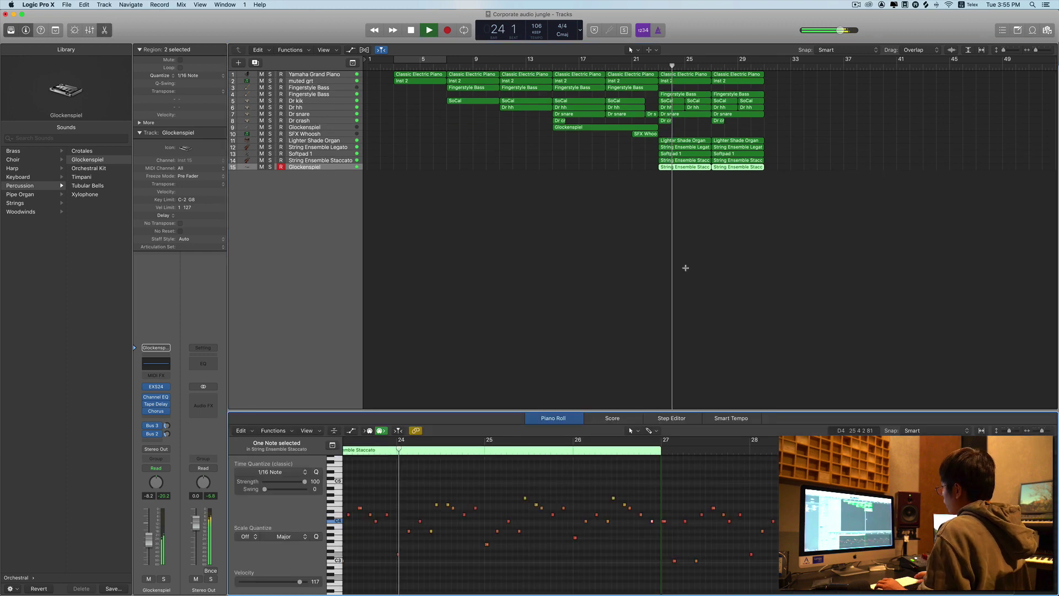
key(p)
click(733, 236)
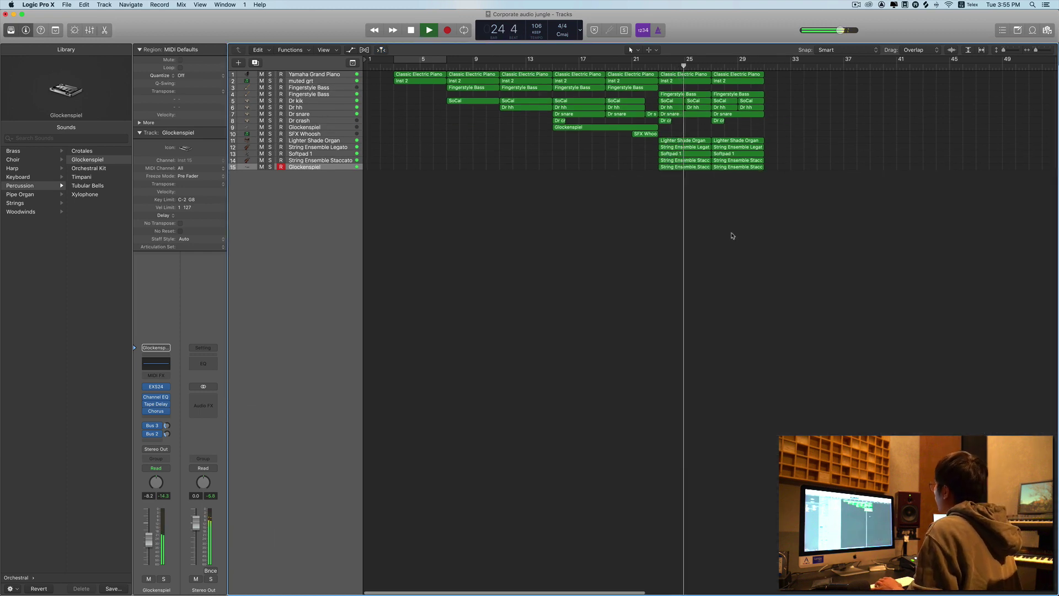
Step: Duplicate the Yamaha Grand Piano track as the bottom track, copy both staccato regions onto it, and set its volume to -3.3 dB
click(348, 75)
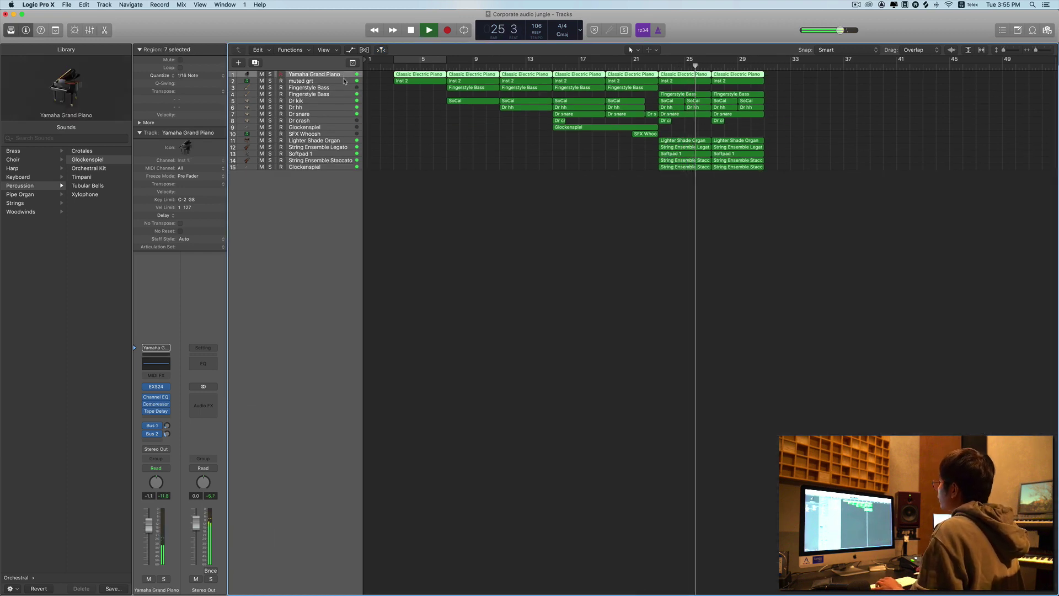
key(super+d)
drag(798, 82, 704, 74)
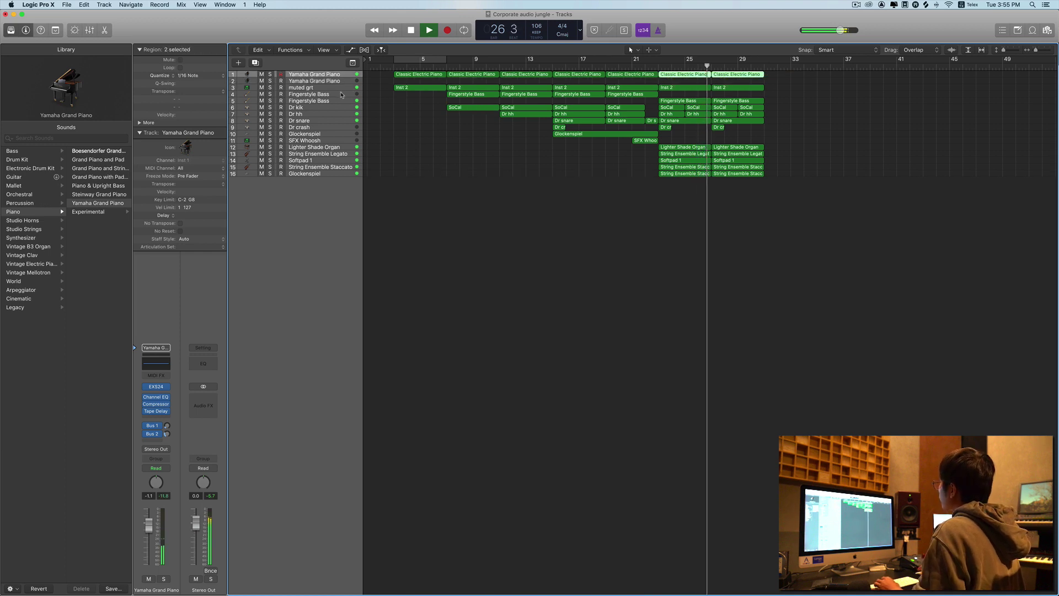
drag(347, 82, 339, 176)
drag(768, 180, 690, 183)
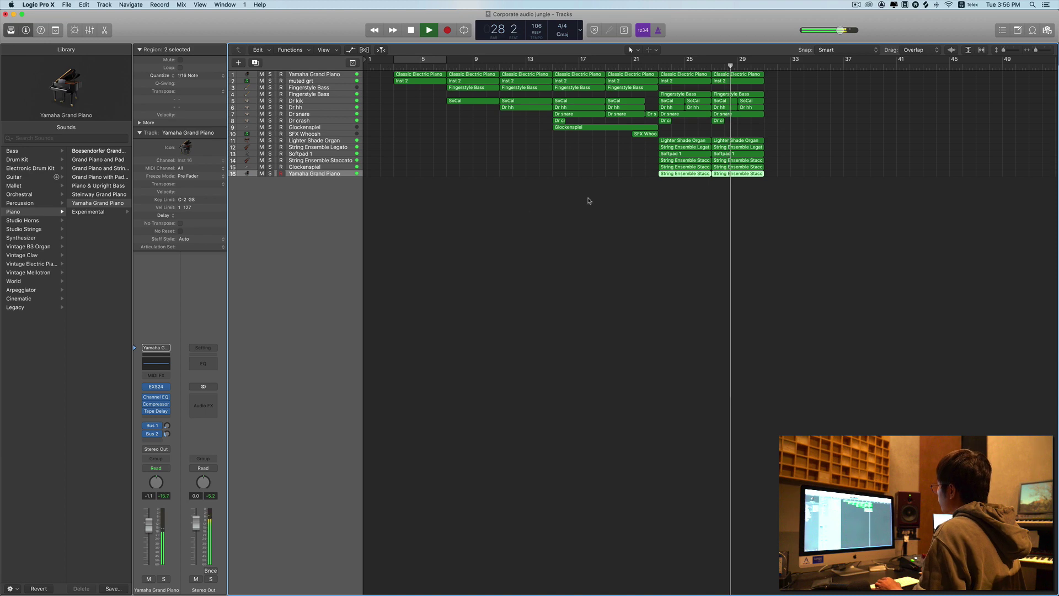
click(558, 417)
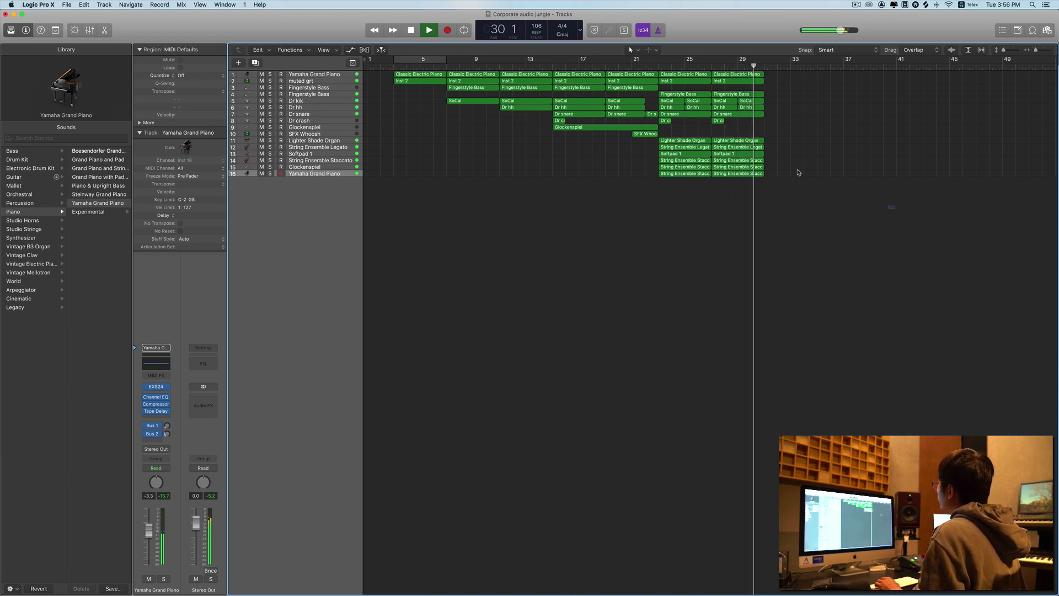
Step: Copy all regions of bars 7 to 31 so they repeat from bar 31, and copy the Dr crash region from bar 23 to bar 31
drag(894, 209, 756, 75)
click(803, 147)
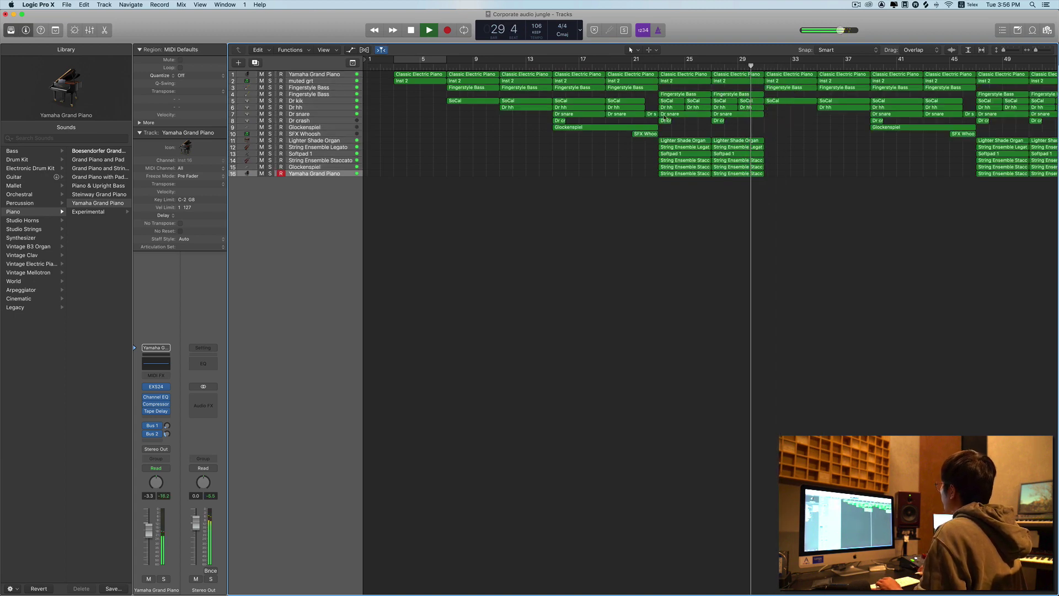
drag(665, 122, 772, 122)
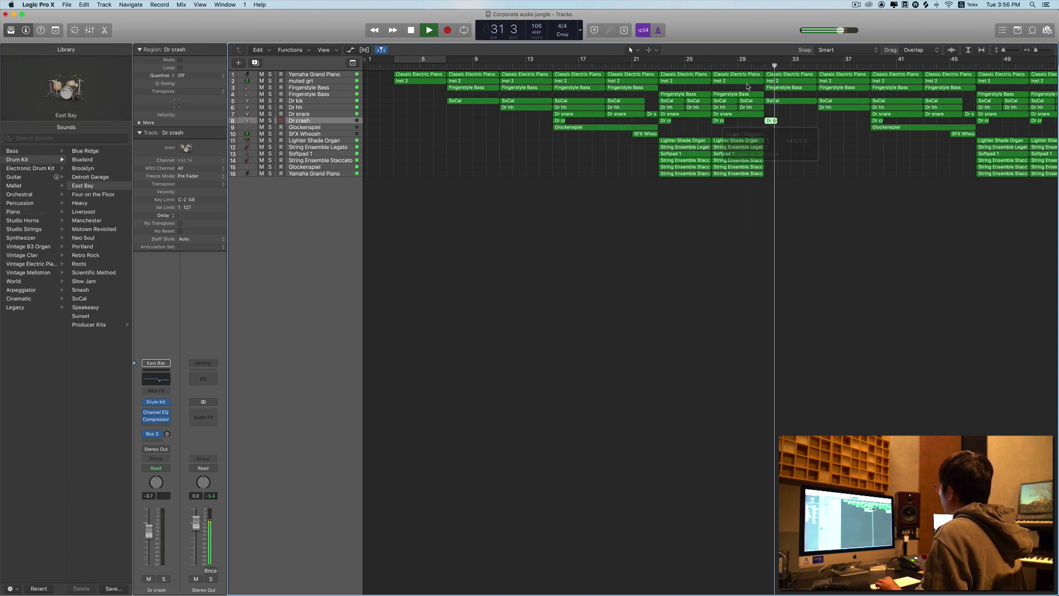
Step: In the Dr snare region at bar 27, replace the last three notes in bar 30 with a short snare fill leading into bar 31
click(320, 115)
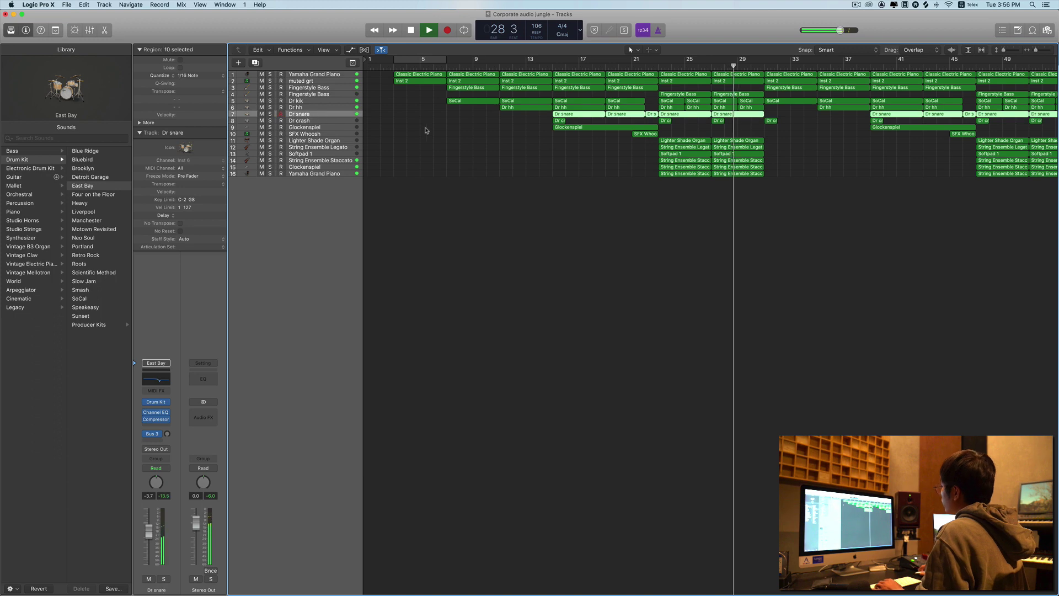
key(p)
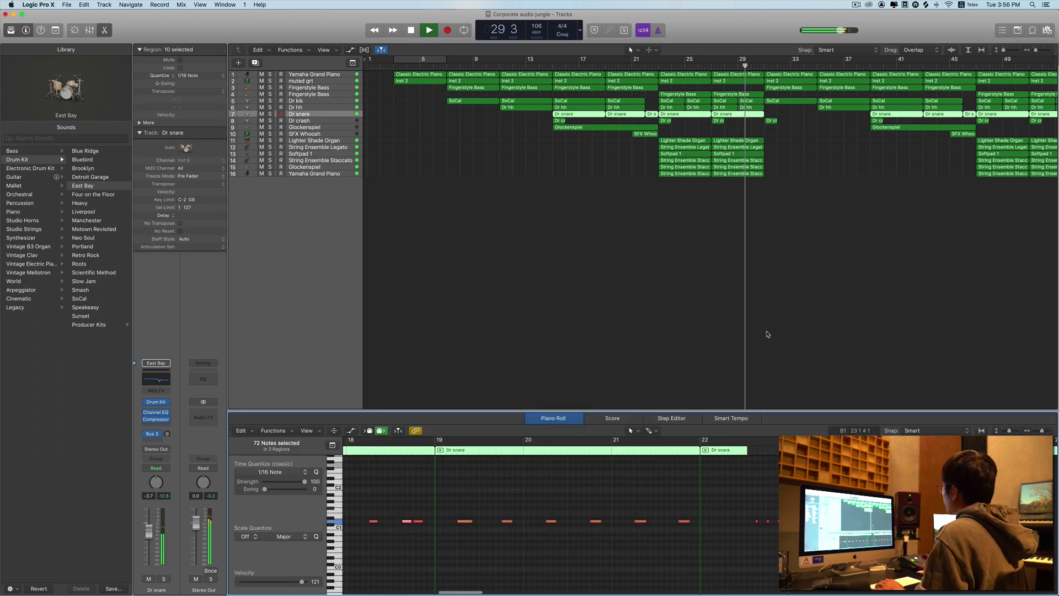
click(775, 147)
click(753, 114)
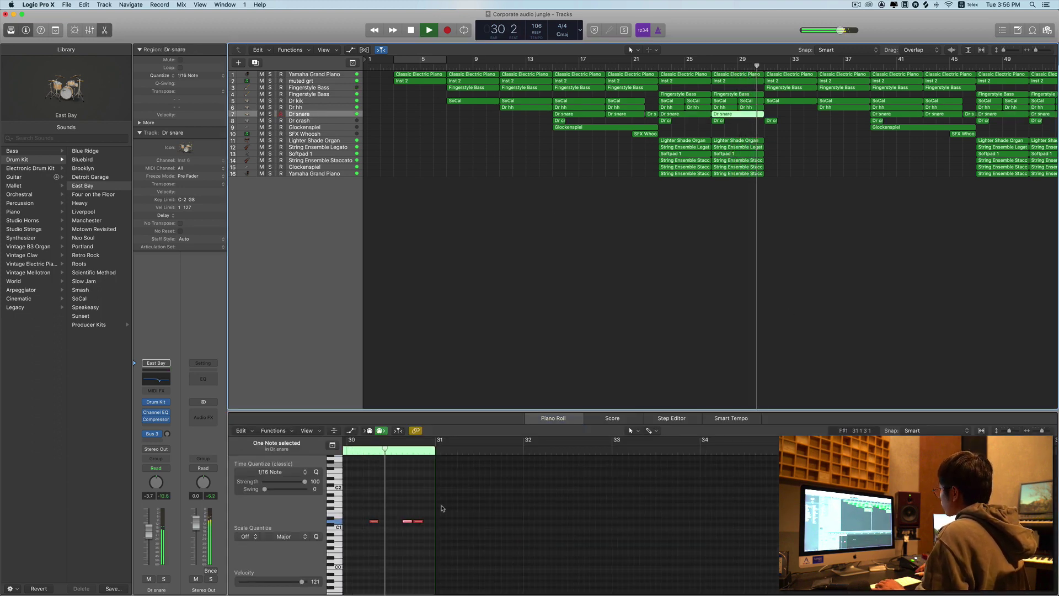
scroll(441, 507, left, 5)
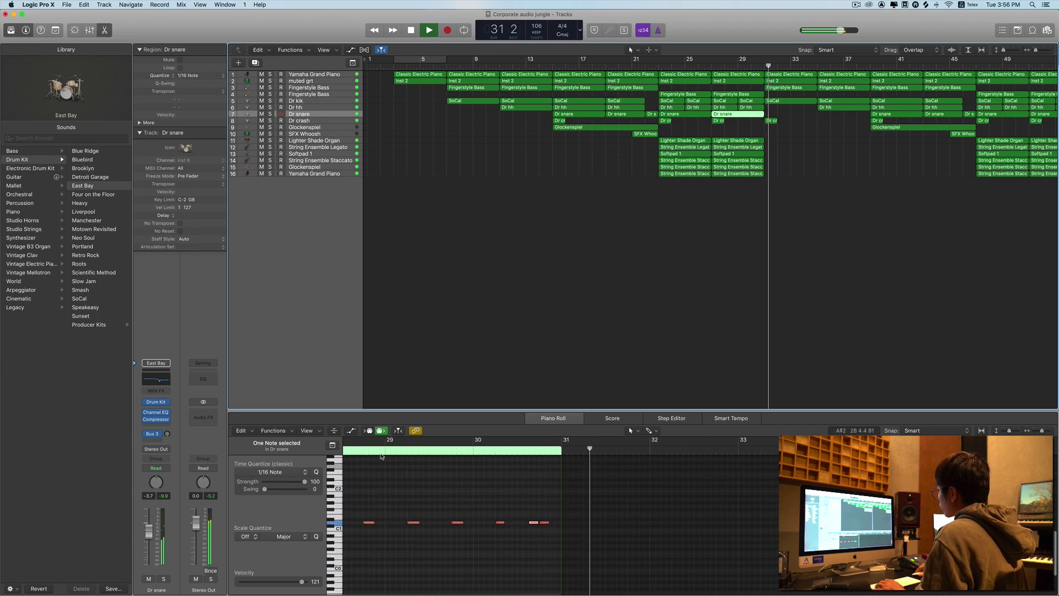
click(382, 451)
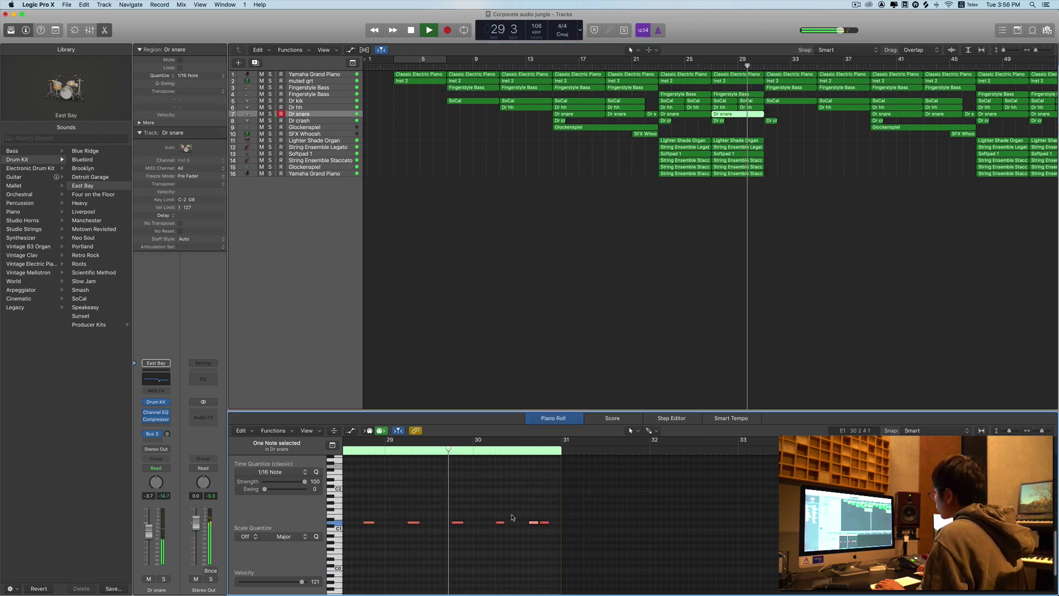
drag(486, 507, 582, 533)
key(Delete)
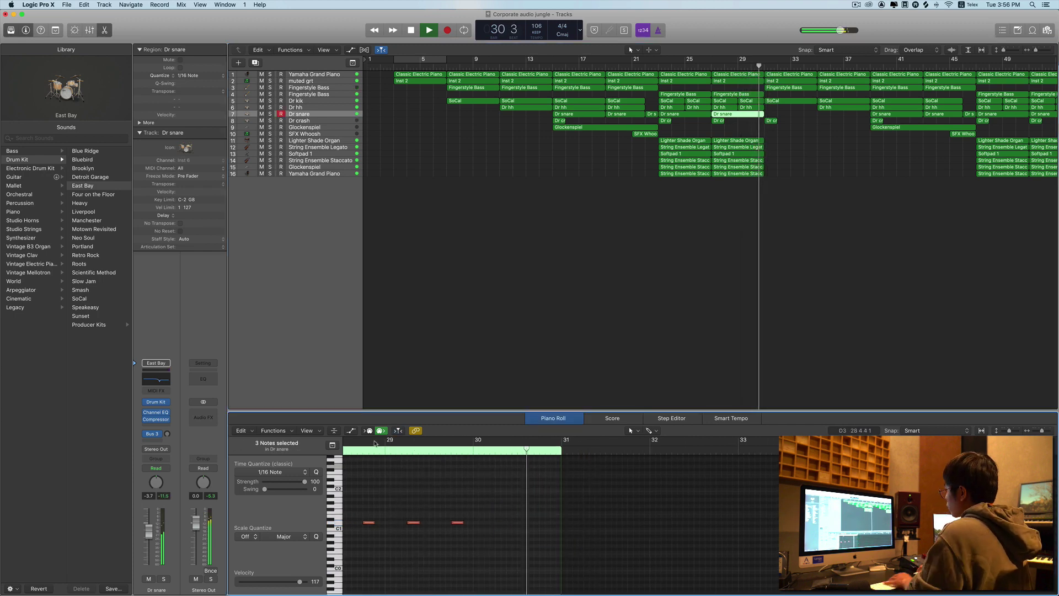
click(373, 454)
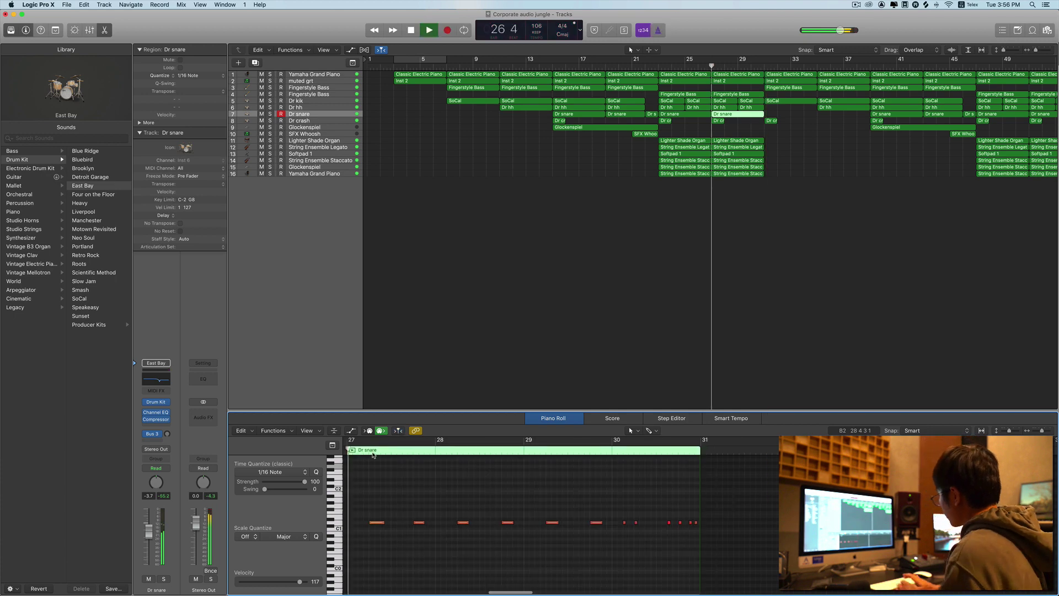
key(p)
Step: Set the Dr snare track's volume to -2.4 dB
drag(153, 538, 153, 535)
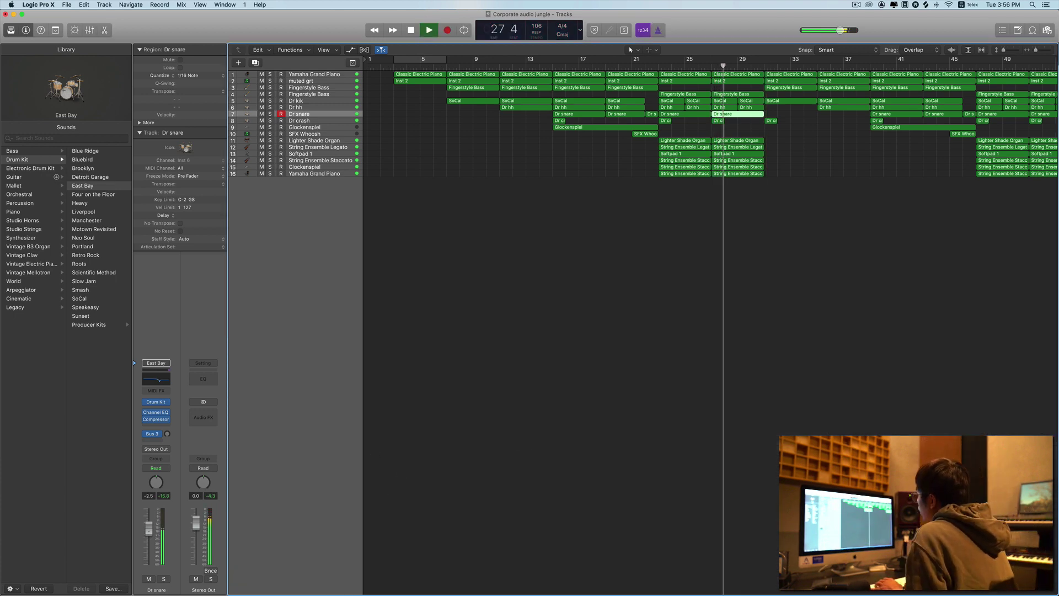
click(643, 463)
key(super+Left)
key(super+Left)
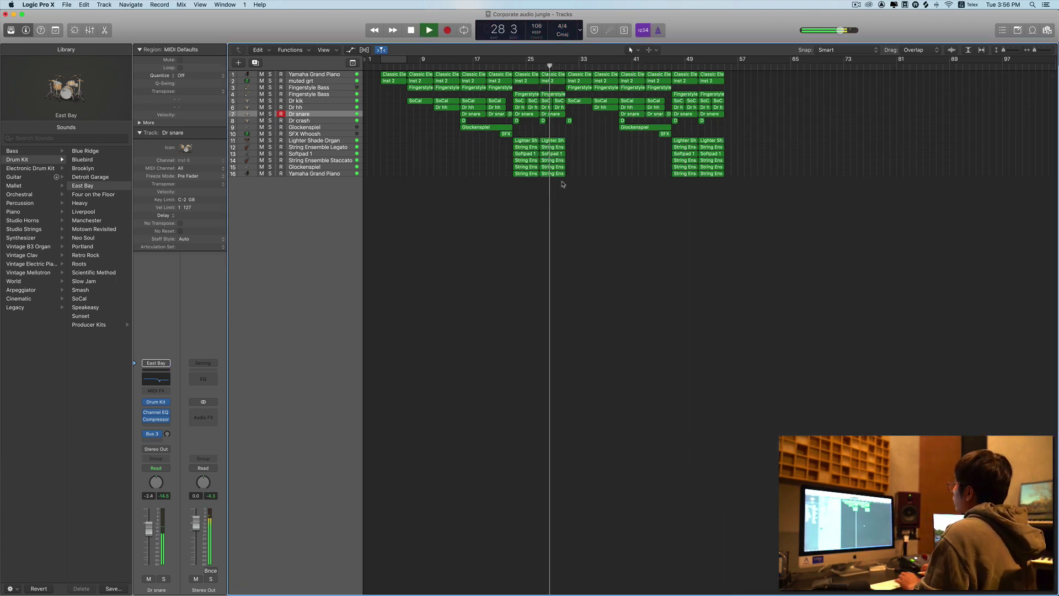
Step: Automate the Dr snare volume to rise to -0.6 dB just before bar 23 and drop to about -2.8 dB at bar 31
click(507, 66)
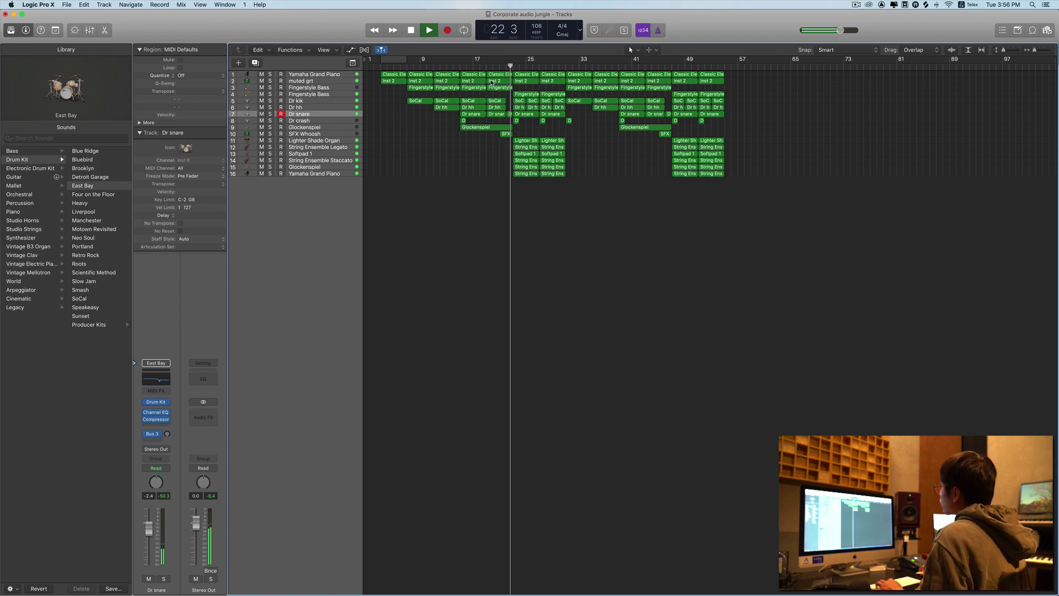
key(super+Down)
key(super+Down)
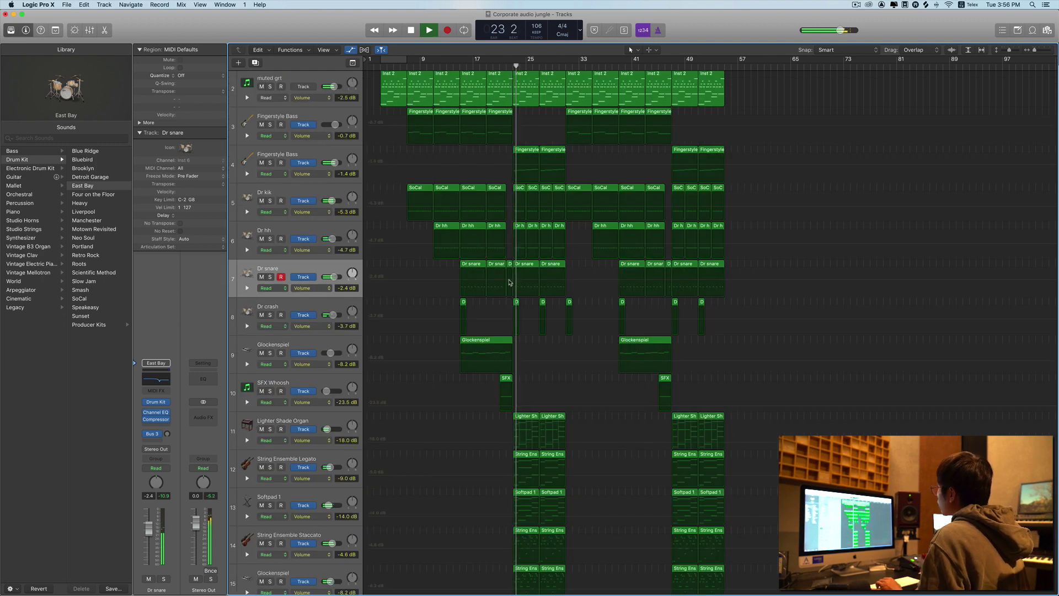
key(a)
click(510, 279)
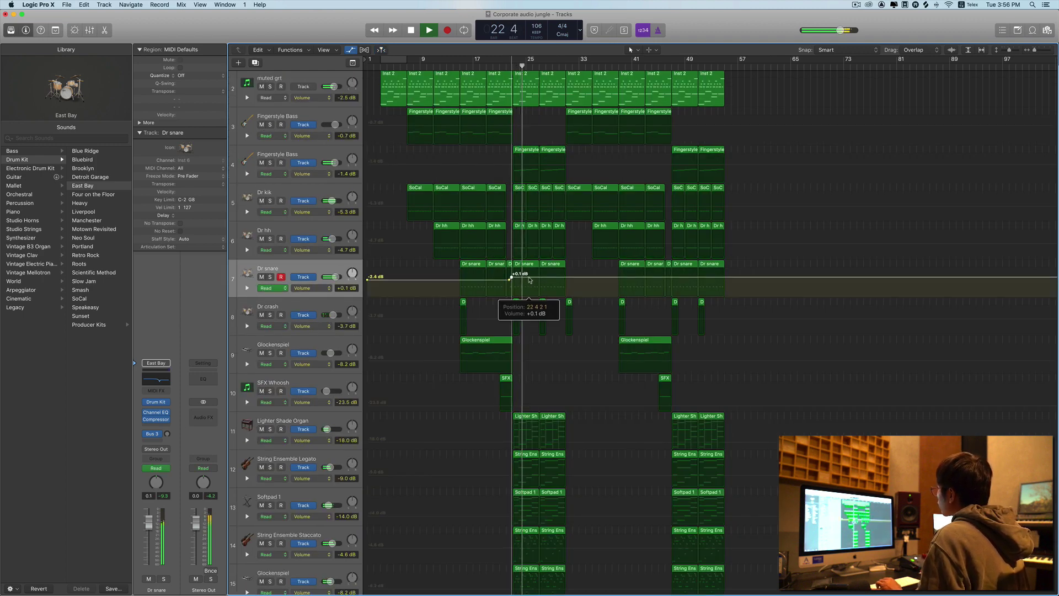
click(566, 280)
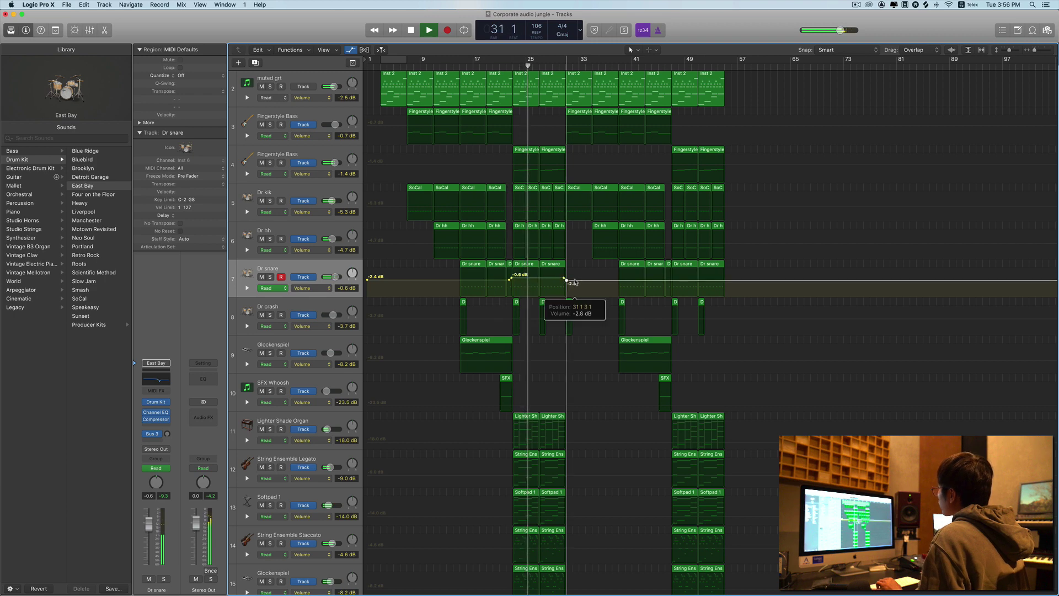
key(a)
key(super+Up)
key(super+Up)
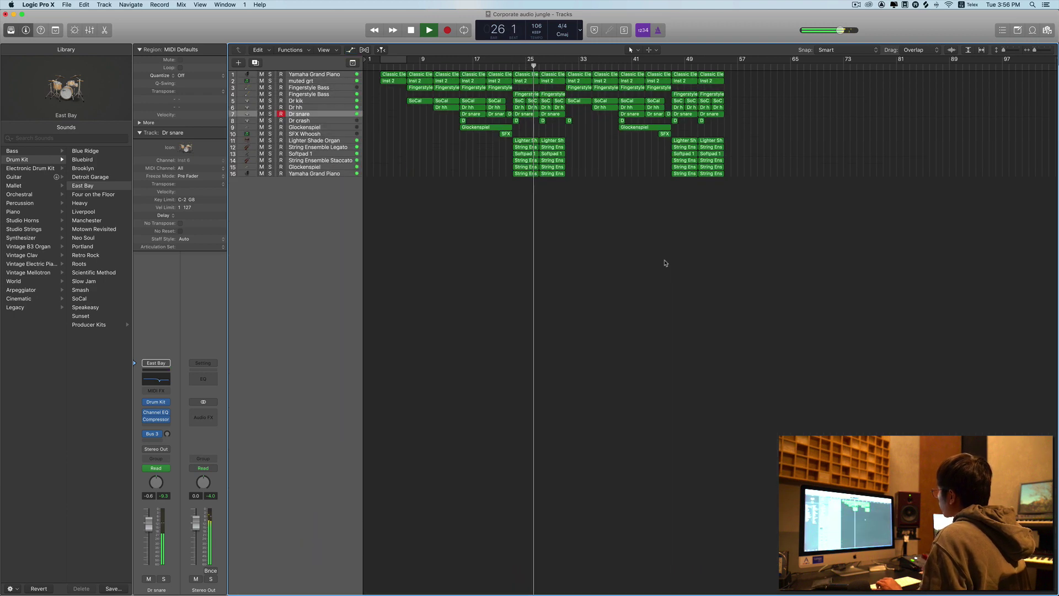
Step: Save the project and play the arrangement from bar 22
key(a)
key(a)
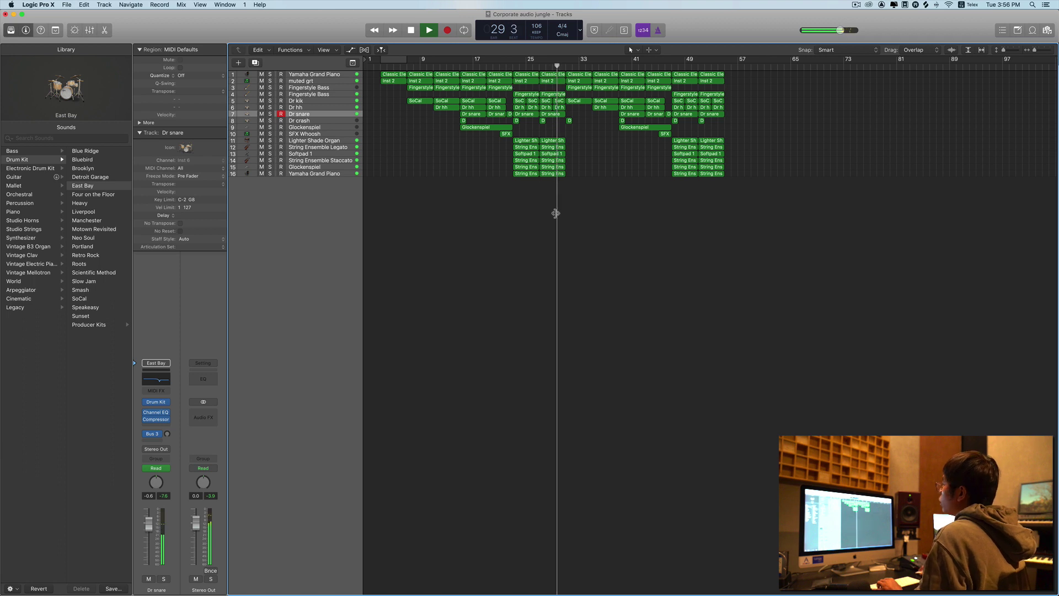
key(super+s)
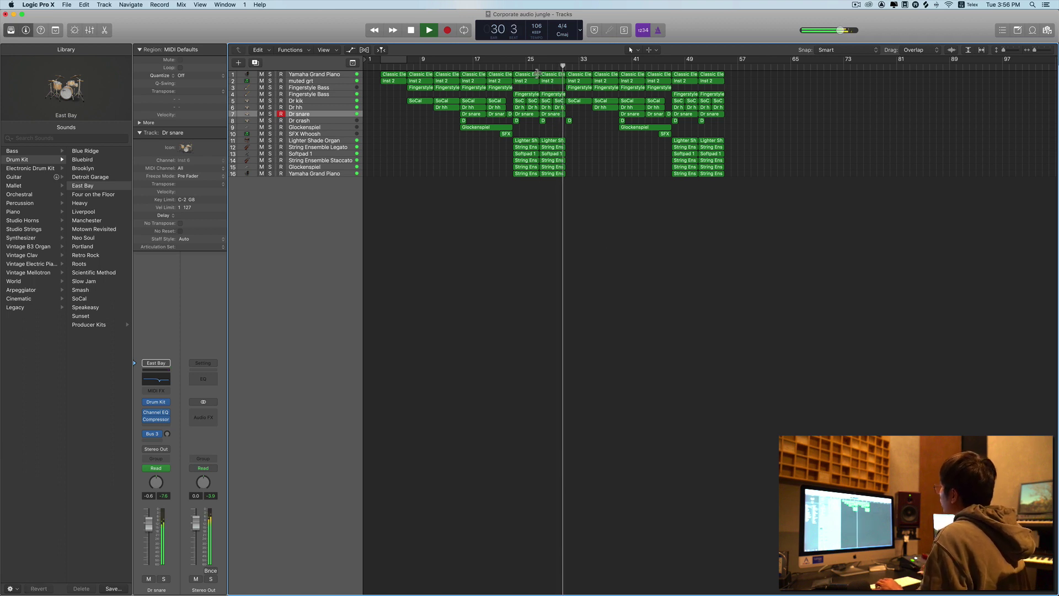
click(507, 65)
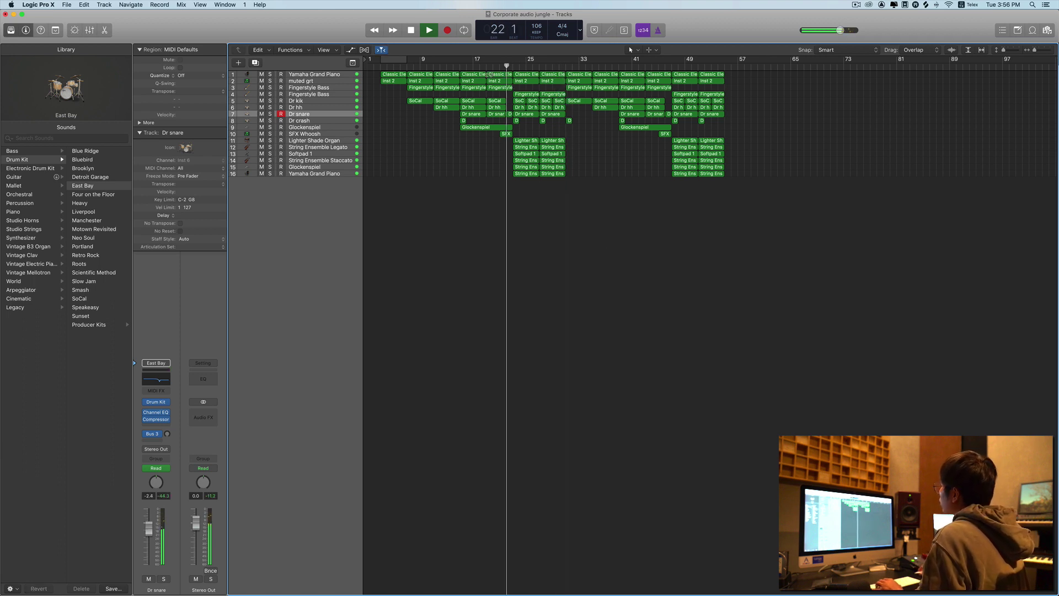
Step: Duplicate the String Ensemble Legato track
click(329, 160)
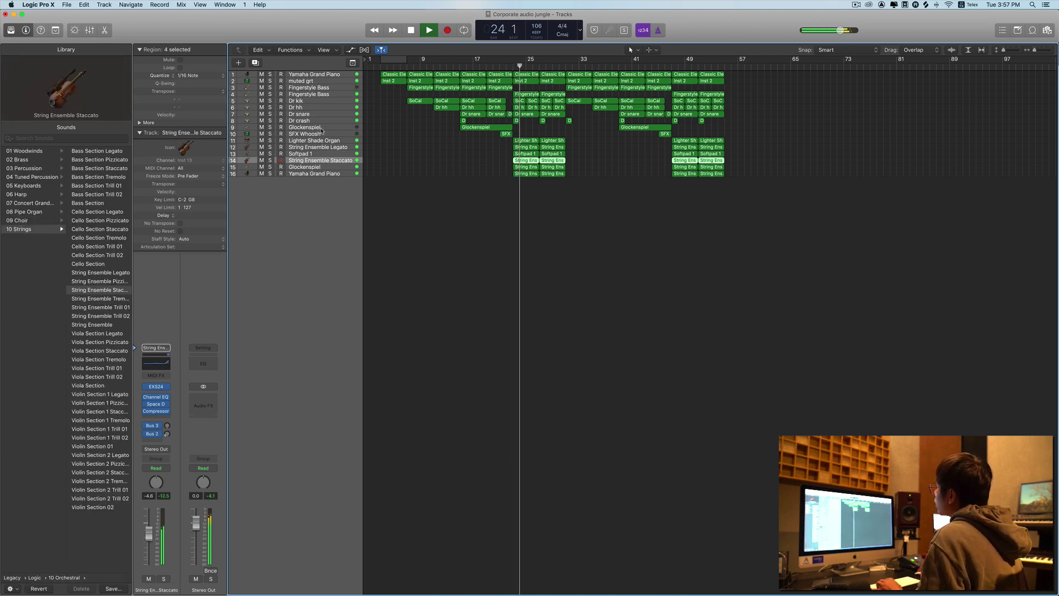
click(334, 148)
key(super+d)
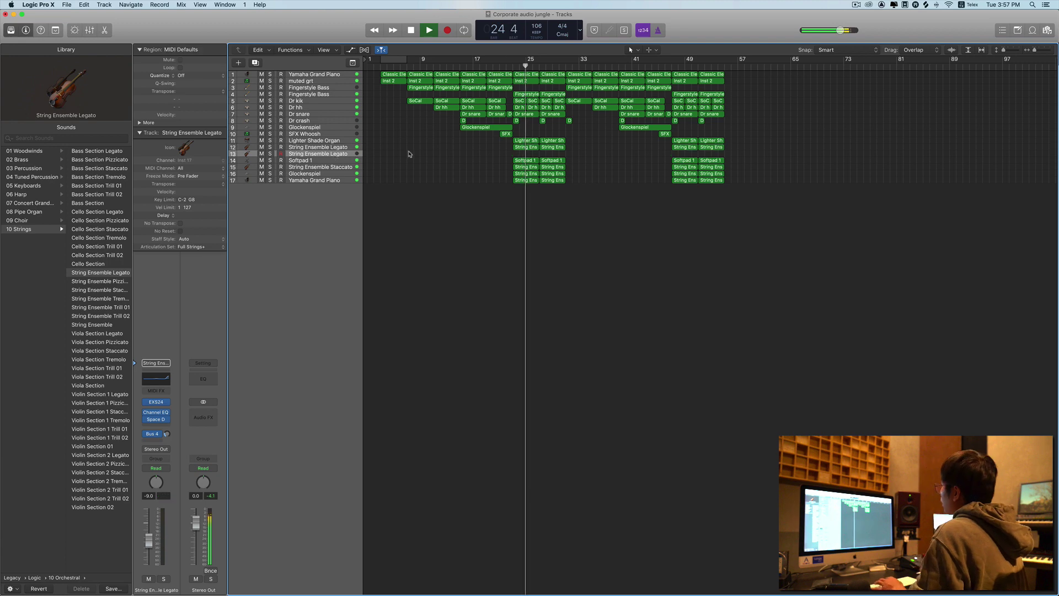
Step: Record a take on the duplicated String Ensemble Legato track from bar 27, play it back, and undo the recording
key(r)
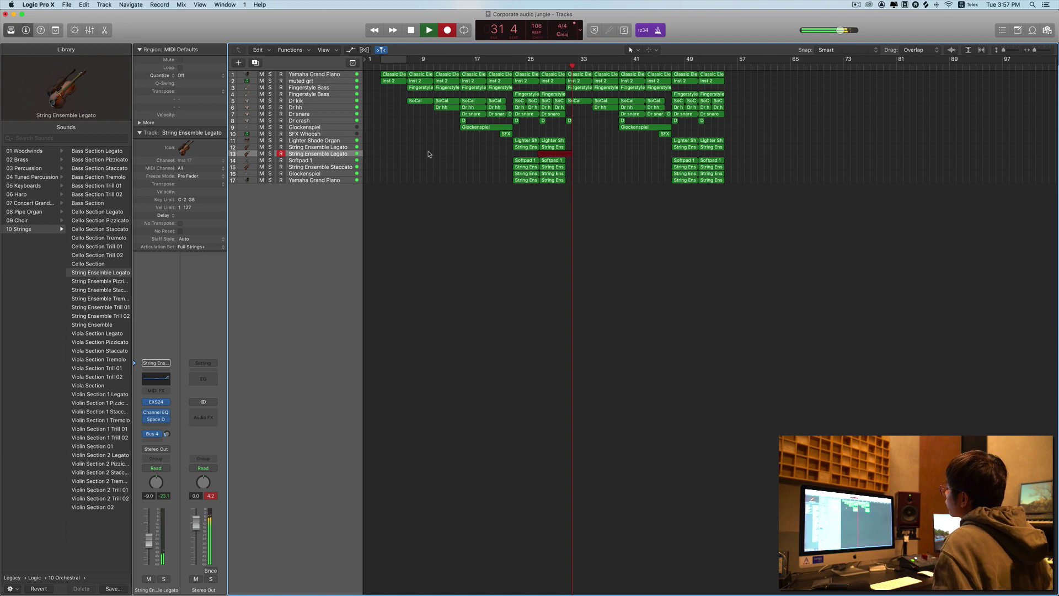
key(space)
key(space)
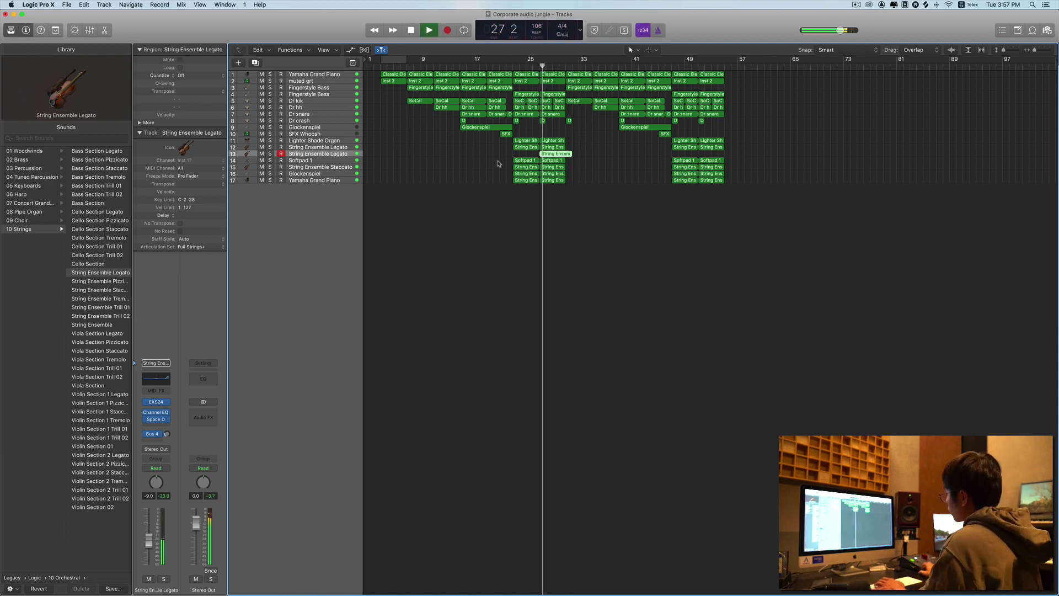
key(space)
key(super+z)
Step: Record a new legato string take on the second String Ensemble Legato track from bar 27 to bar 31, redoing the first attempt
key(r)
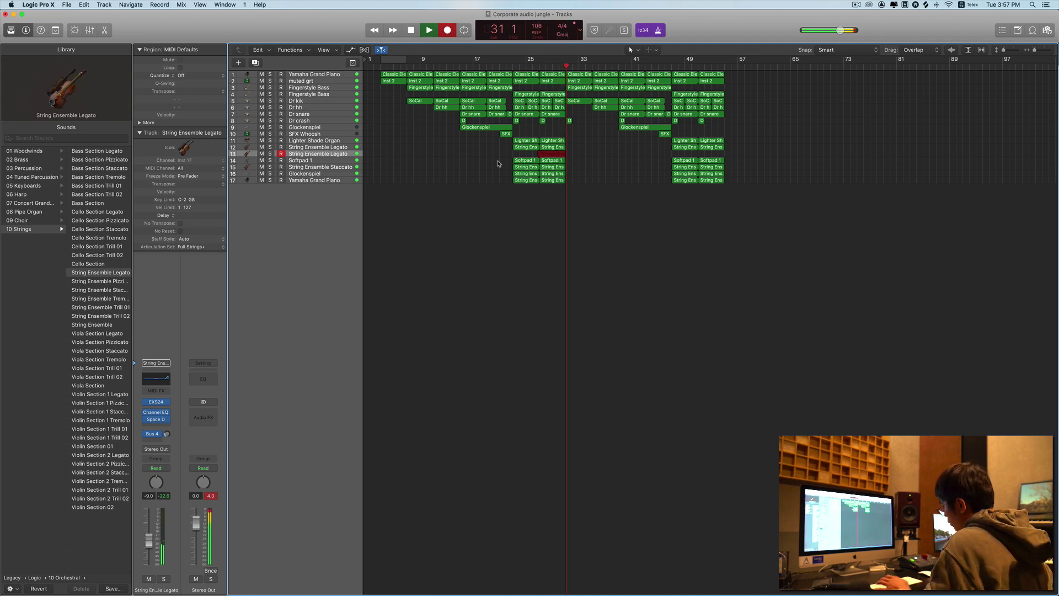
key(space)
key(space)
key(space)
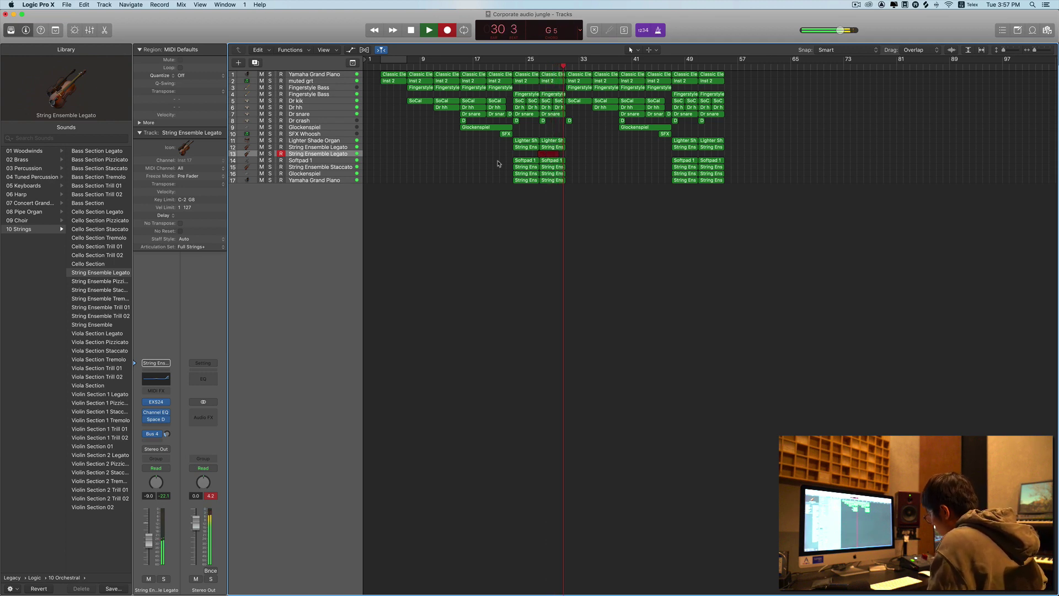
key(space)
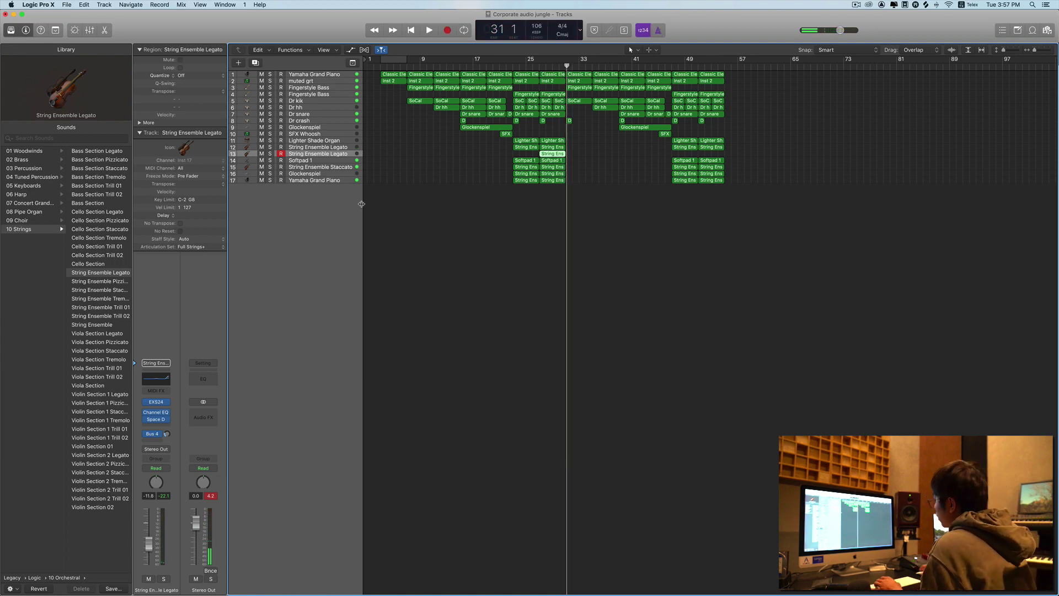
Step: Duplicate the second String Ensemble Legato track and audition choir sounds on the copy, ending with Mixed Choir
key(super+d)
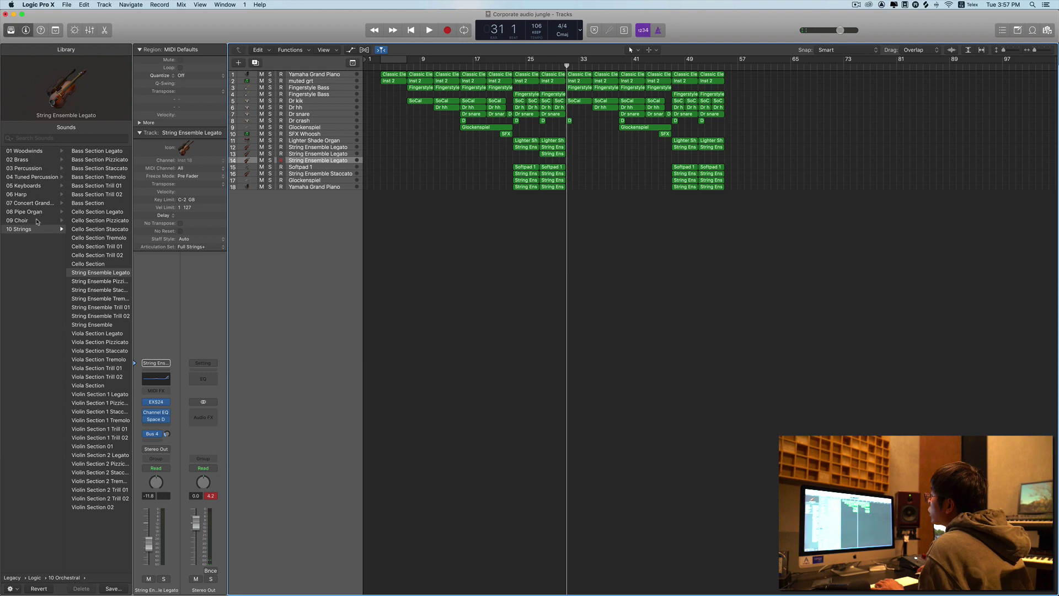
click(37, 220)
click(109, 150)
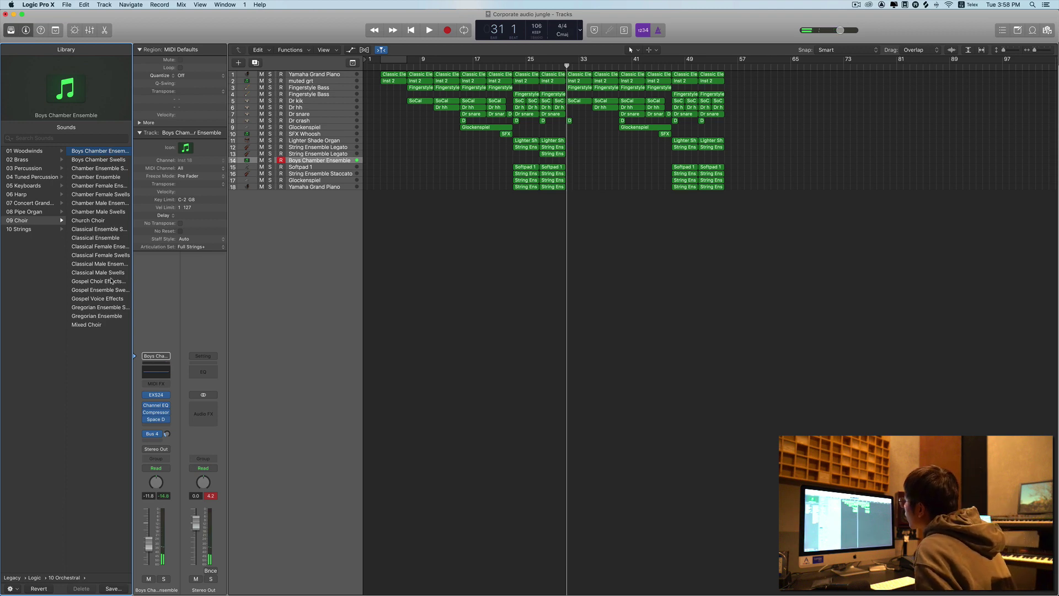
click(110, 326)
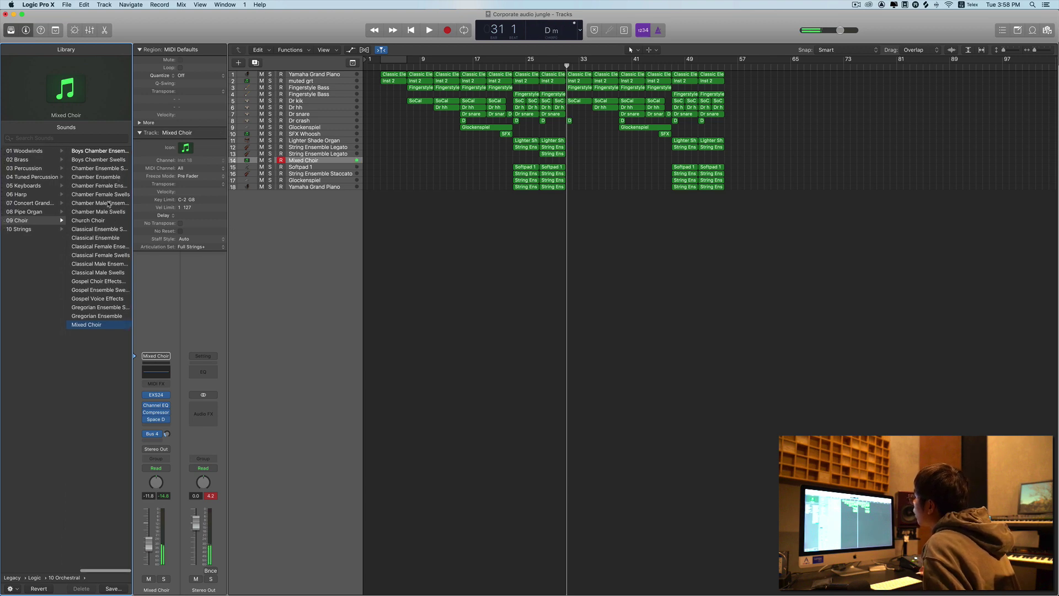
click(109, 204)
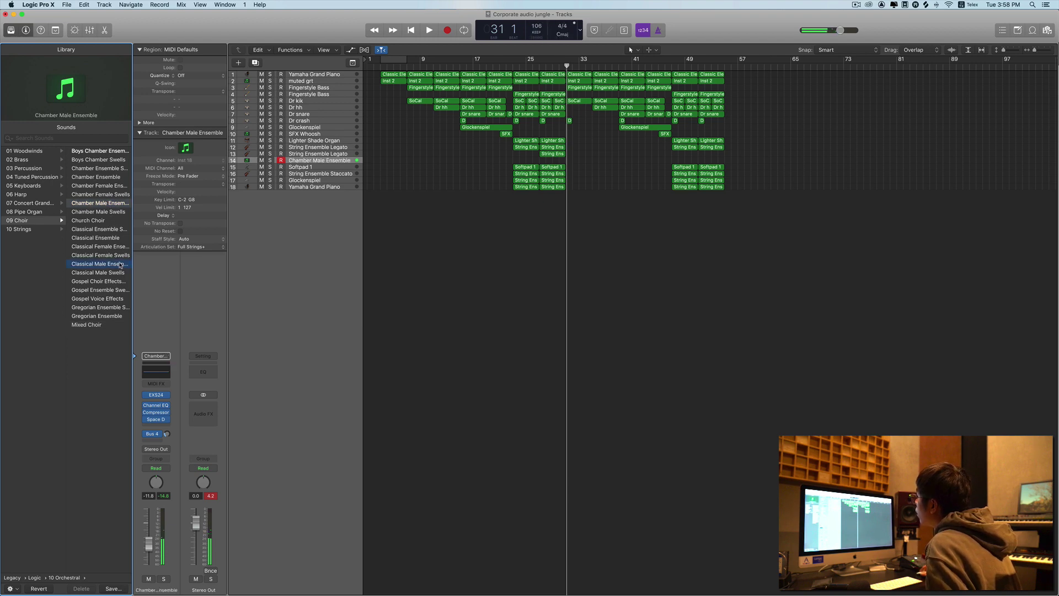
click(113, 264)
click(104, 325)
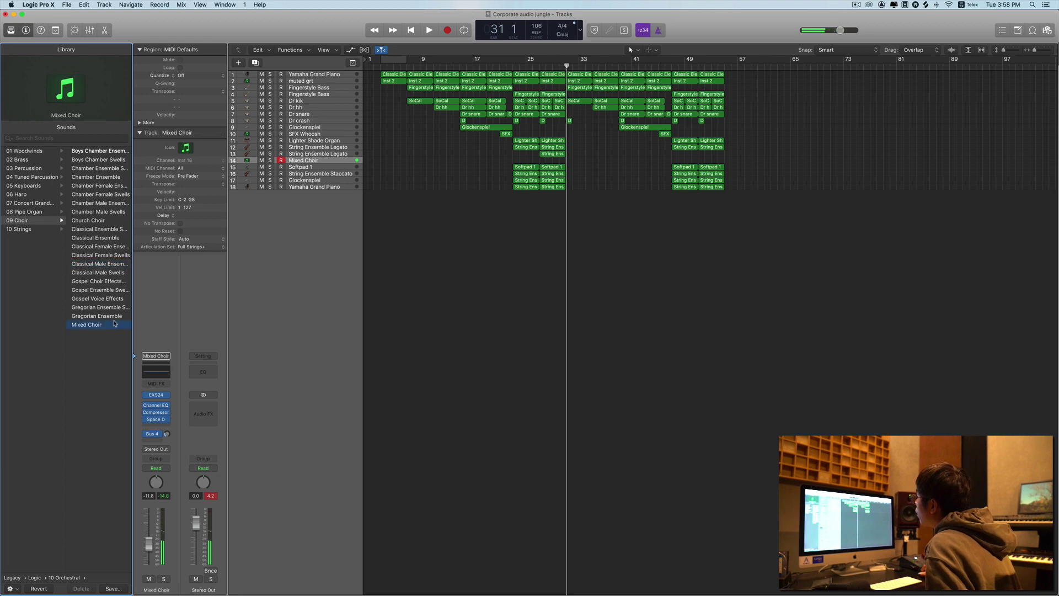
Step: Try the legato string region on the Mixed Choir track from bar 27, then delete that region and track
drag(552, 153, 553, 160)
key(shift+space)
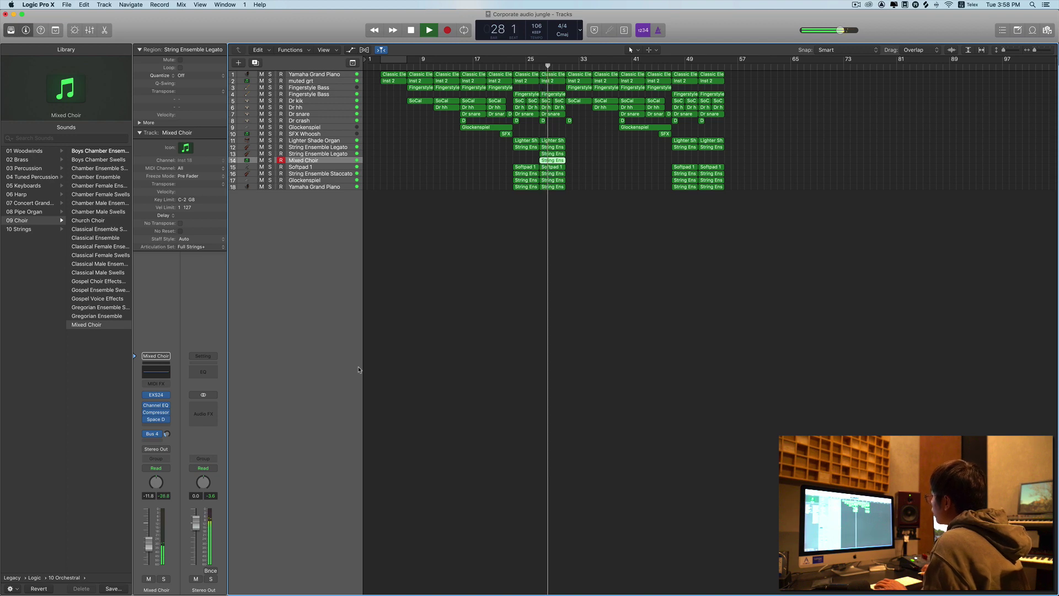
key(Delete)
key(space)
key(super+BackSpace)
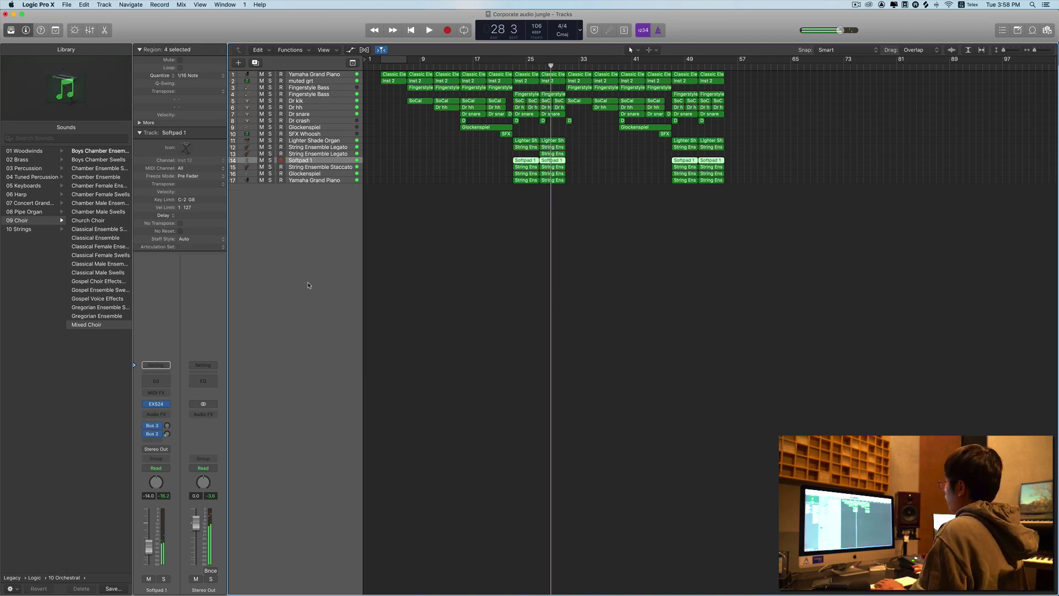
Step: Play the arrangement from just before bar 23 and check the sound used on the Dr hh track
click(511, 70)
key(space)
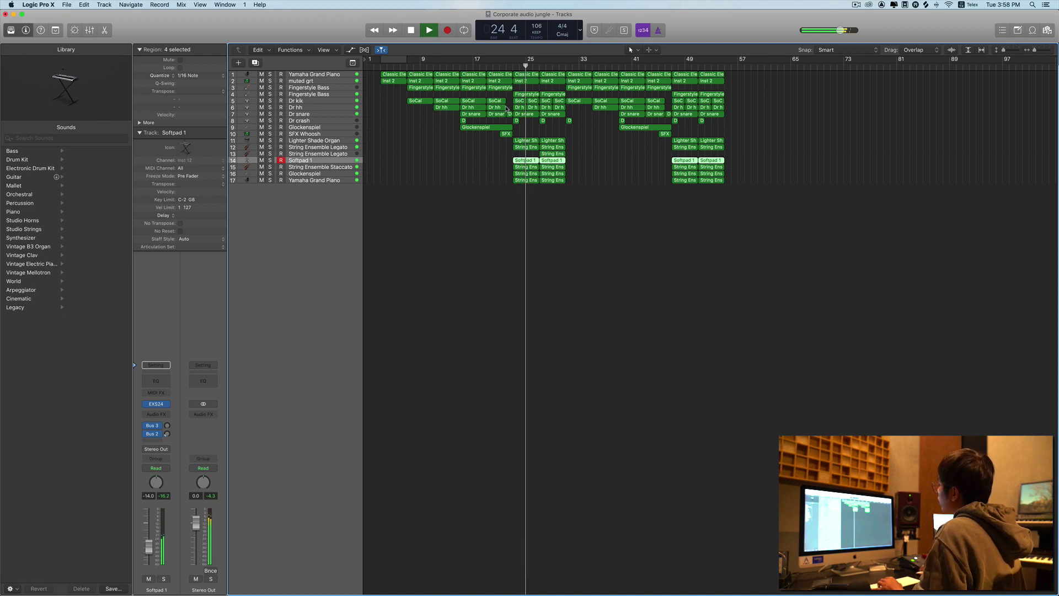
click(603, 143)
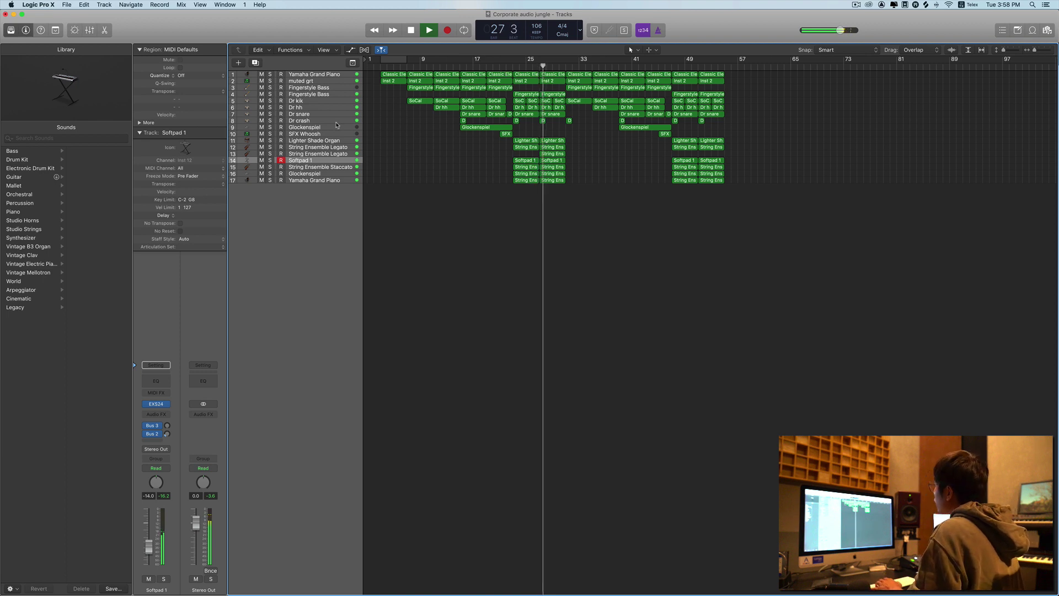
click(333, 108)
key(space)
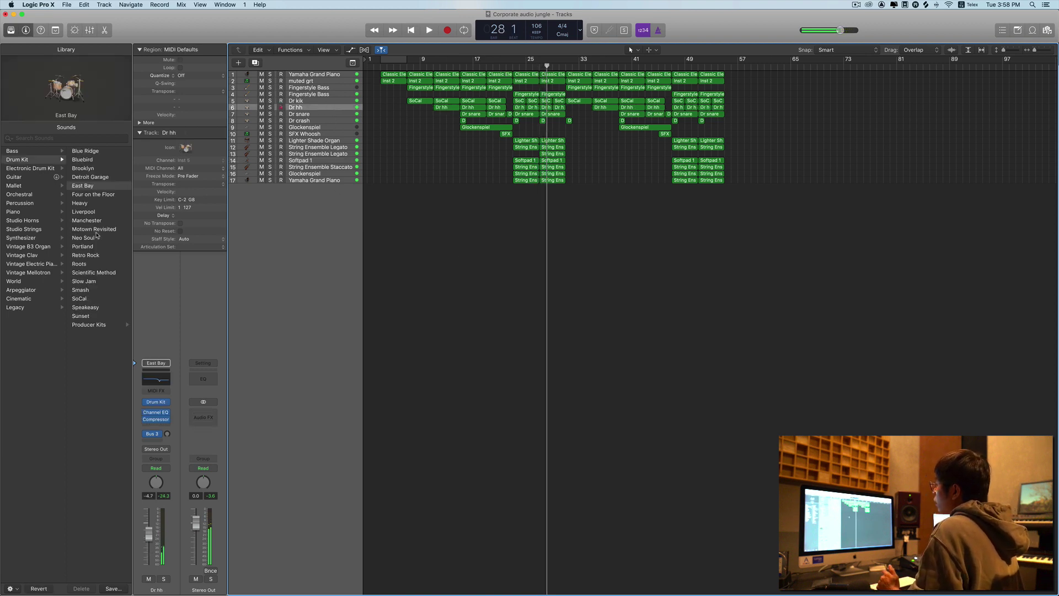
Step: Add a software instrument track with the Boutique 909 drum machine and lower its volume to -4.8 dB
key(alt+super+s)
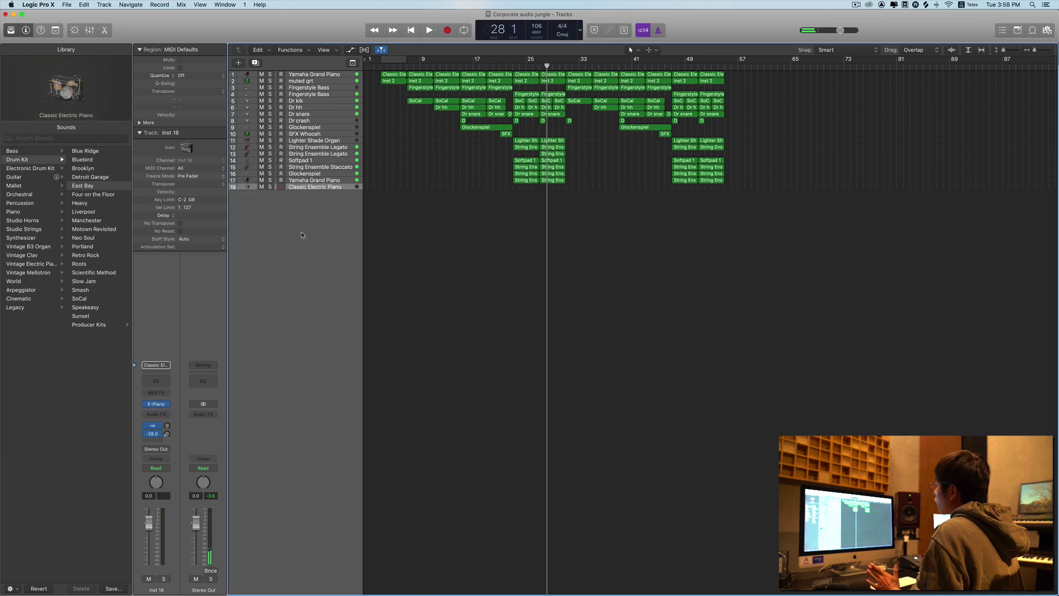
click(40, 169)
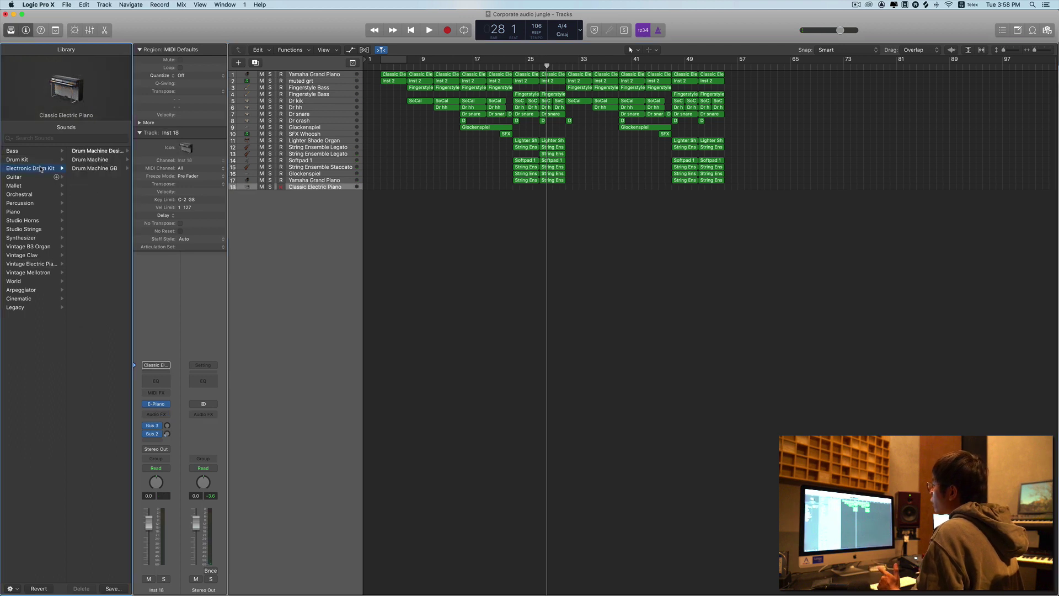
click(96, 159)
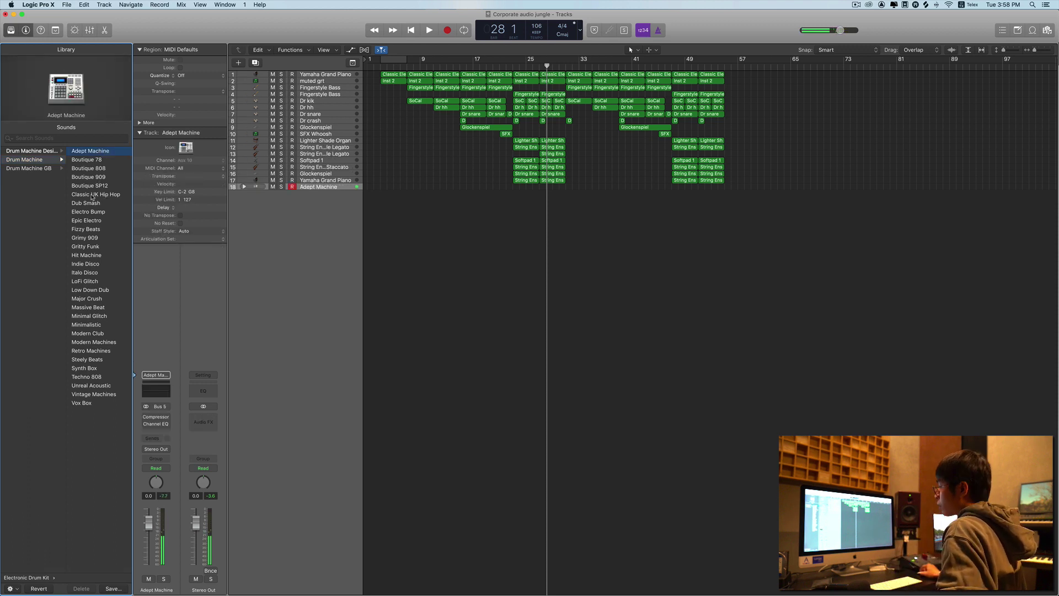
click(99, 187)
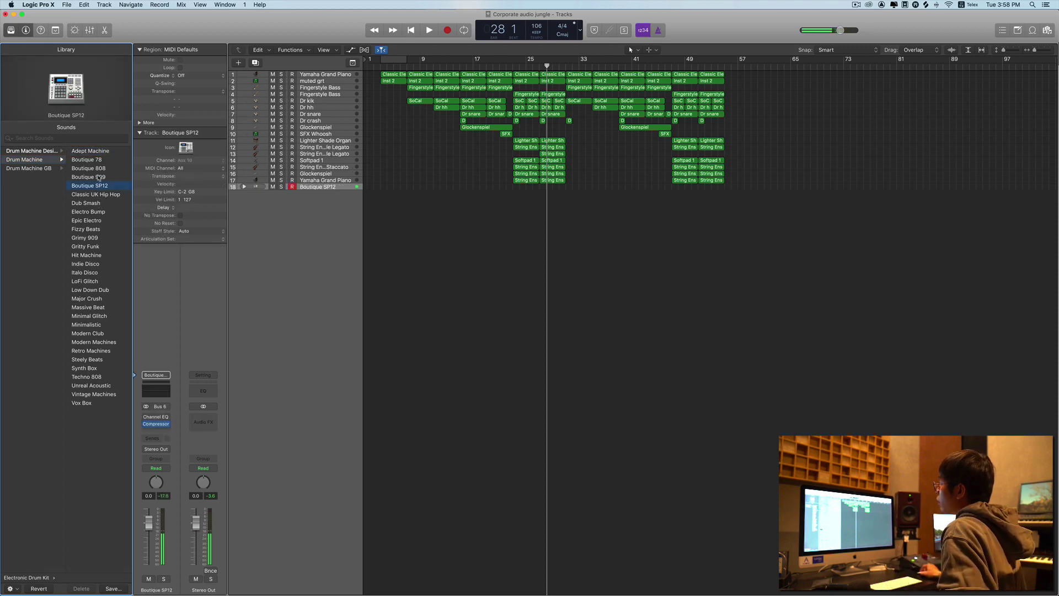
click(98, 176)
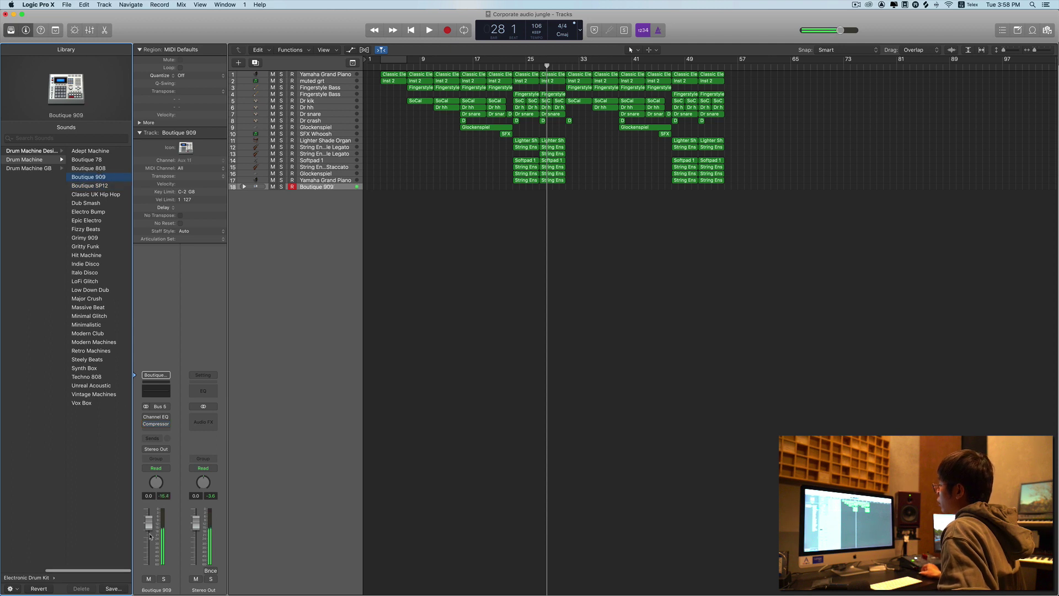
drag(151, 541, 156, 527)
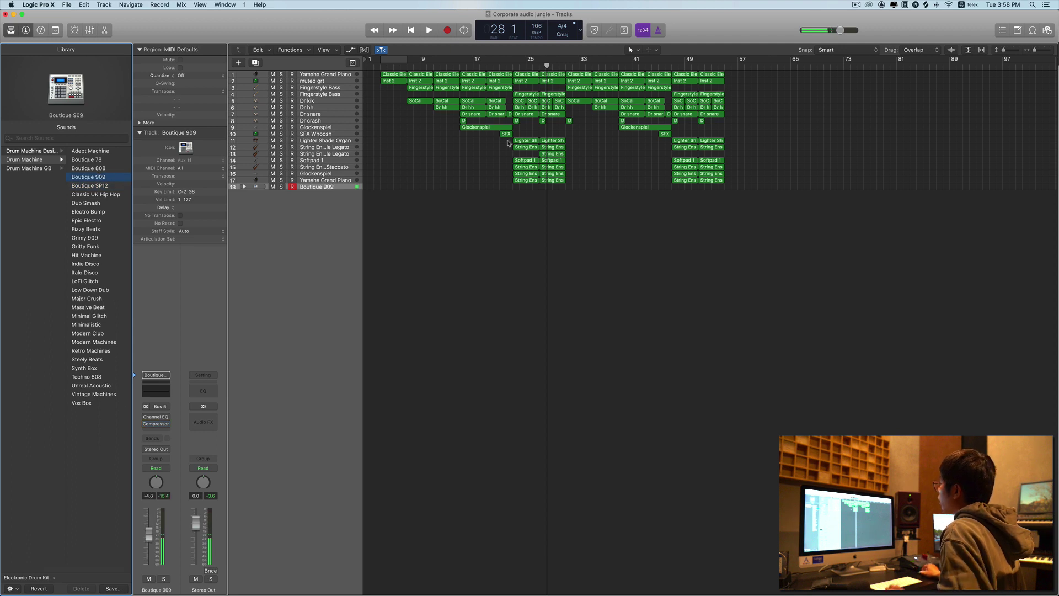
Step: Record a Boutique 909 part from bar 23 to bar 27 and lower the track's volume to -9.0 dB
click(505, 66)
key(space)
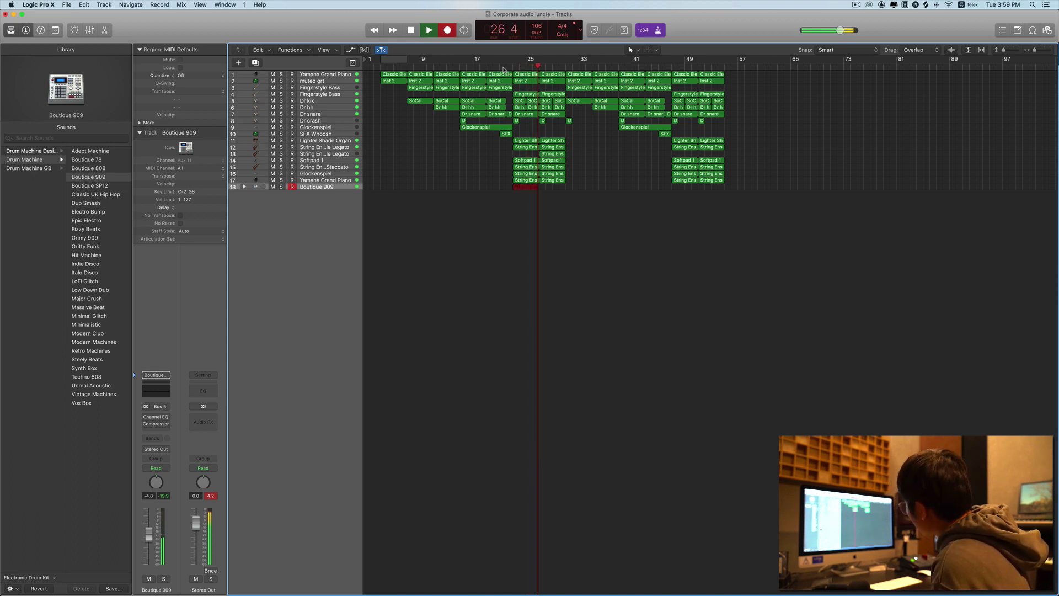
key(space)
key(space)
key(t)
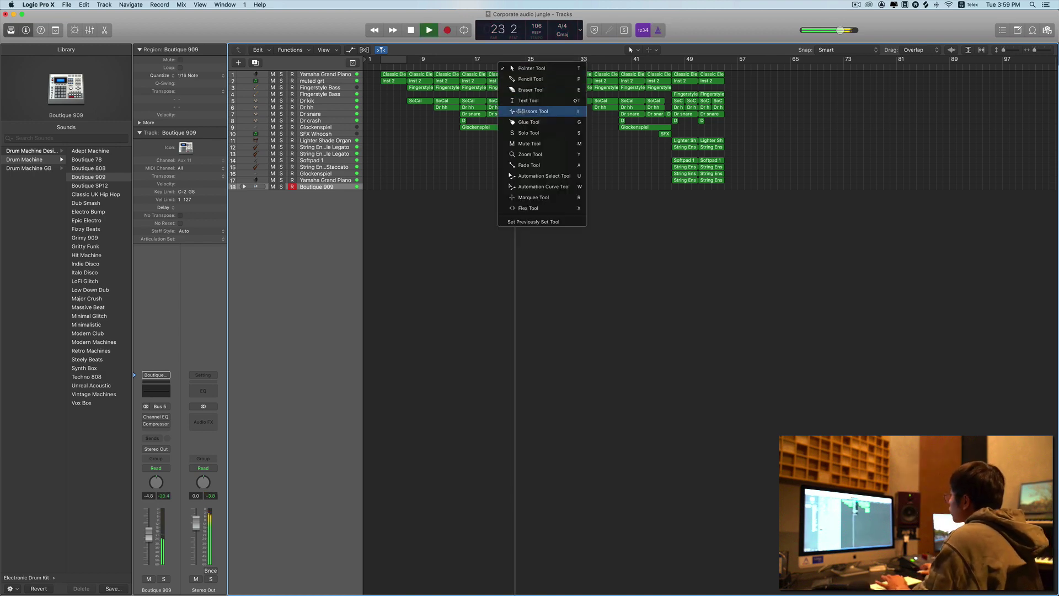
click(149, 533)
drag(149, 534, 149, 541)
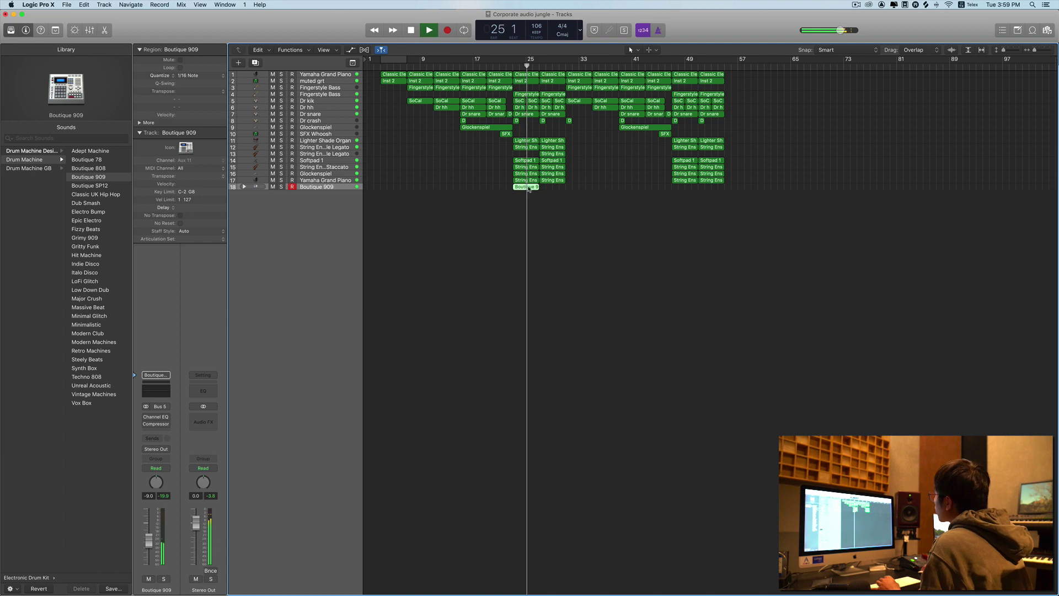
Step: Copy the Boutique 909 region to bars 27, 47 and 51, then save the project and stop playback
alt+drag(528, 187, 684, 192)
shift+click(525, 188)
click(703, 214)
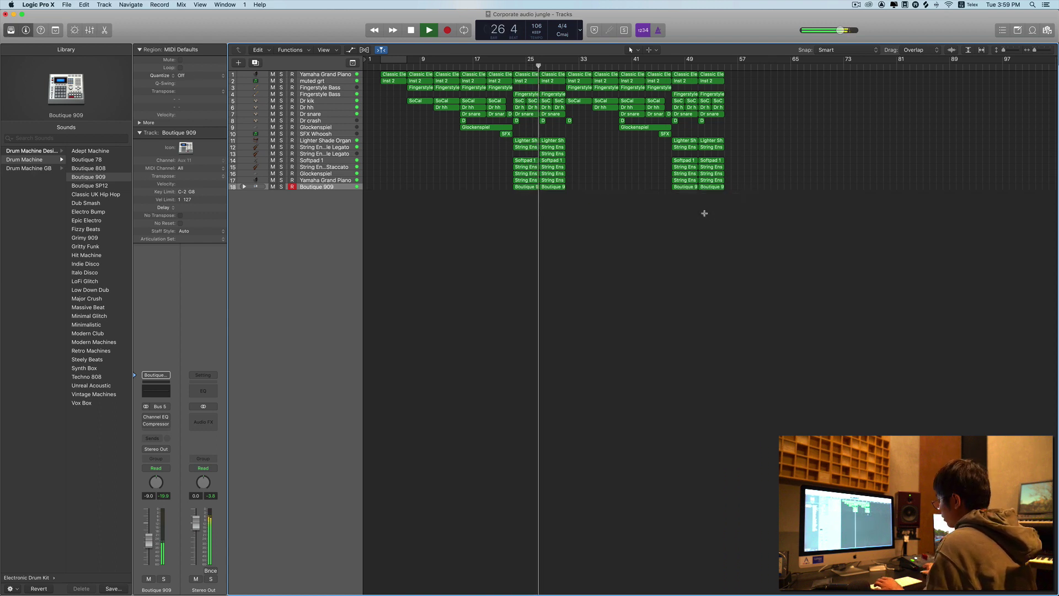
key(super+s)
key(space)
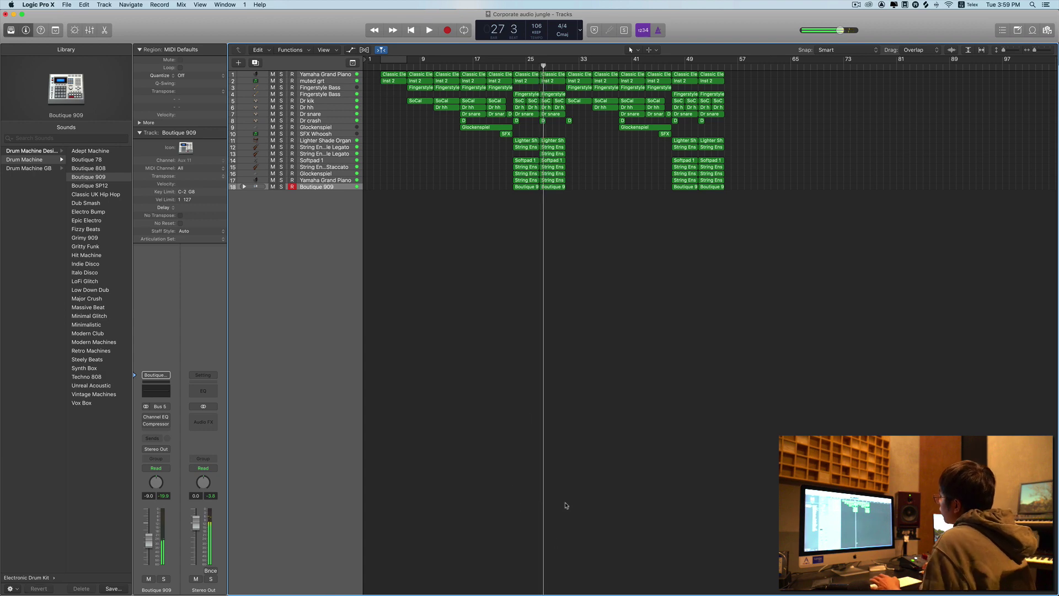
Step: Open the Apple Loops browser and search for "shaker"
click(1019, 29)
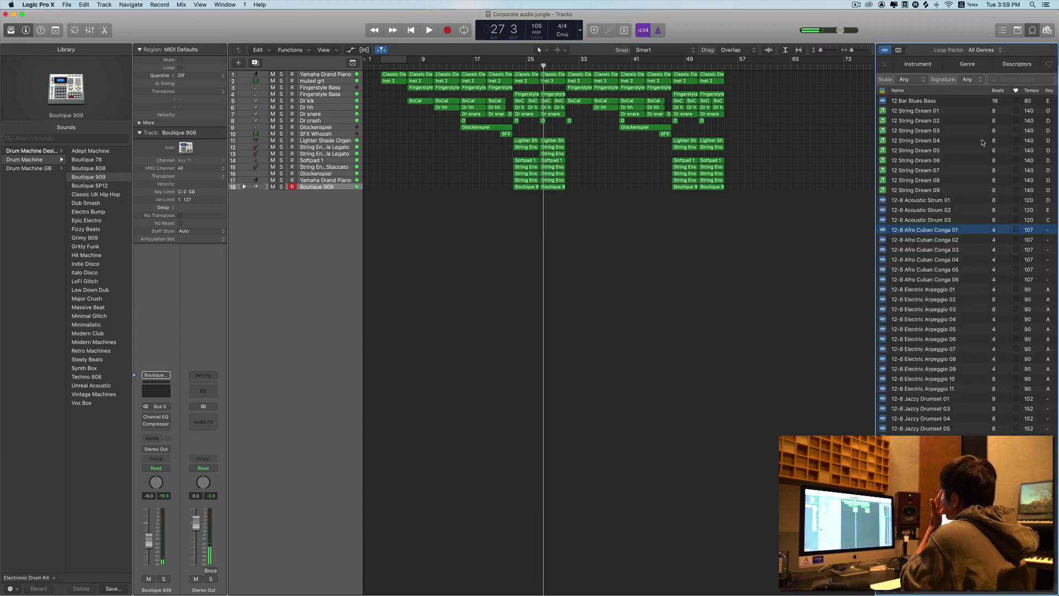
click(1021, 79)
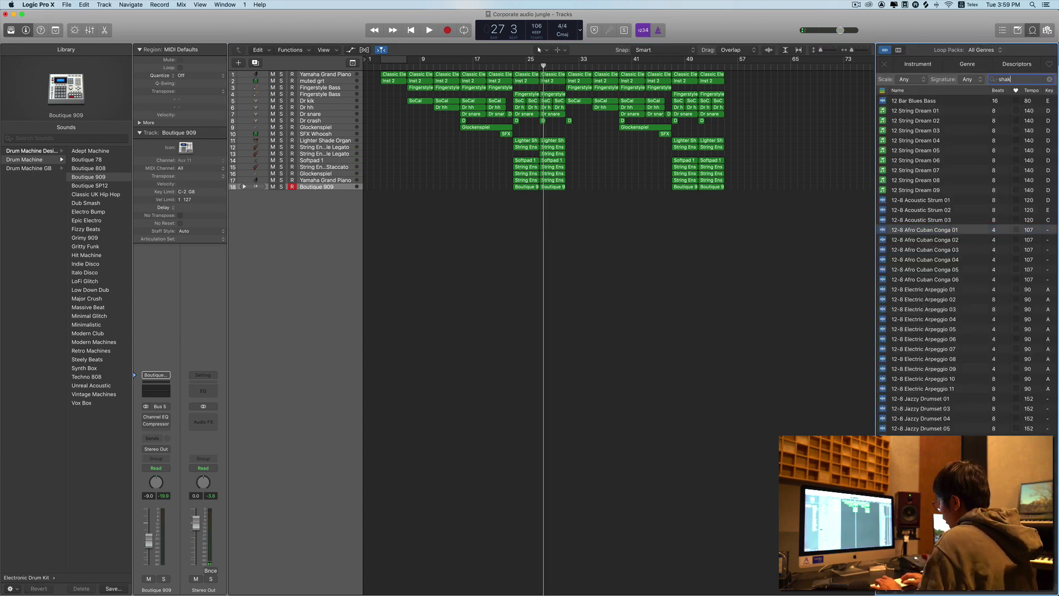
key(Return)
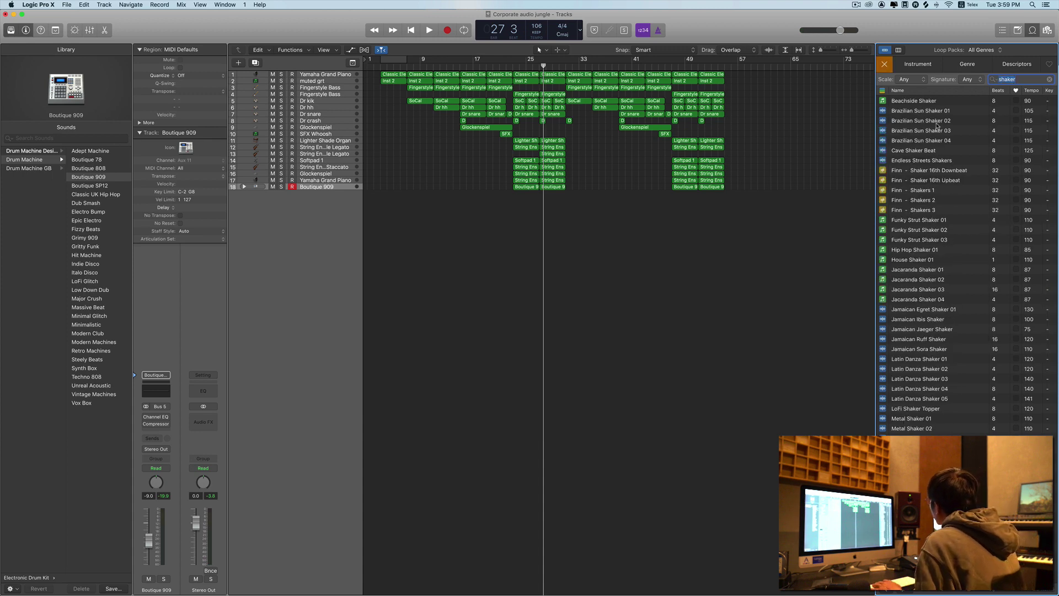
Step: Audition several shaker loops, including Metal Shaker 02 and Latin Danza Shaker 03, to find one that suits the arrangement
click(937, 360)
scroll(936, 361, down, 3)
click(921, 413)
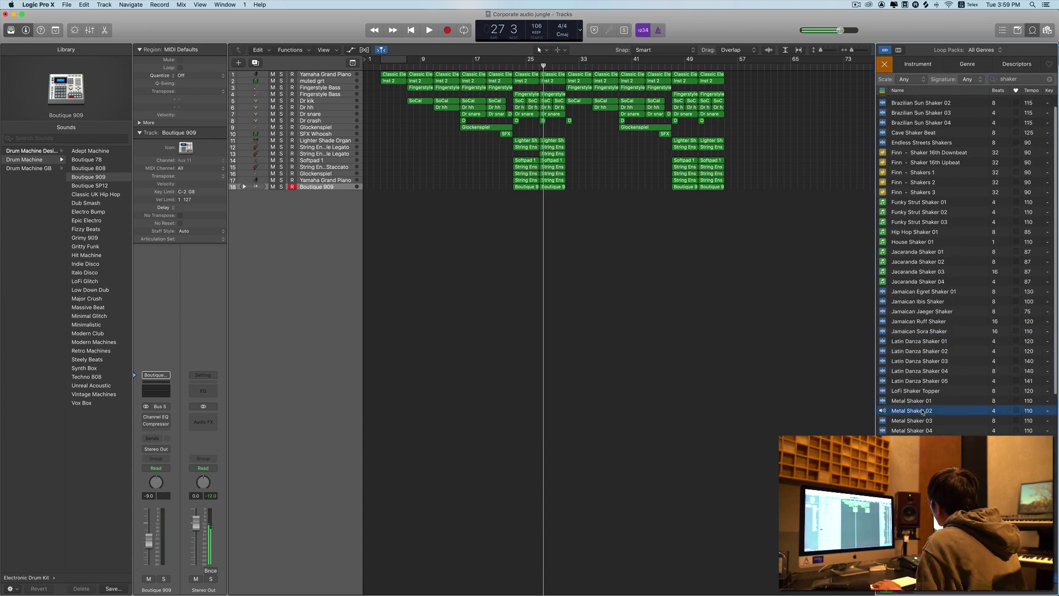
scroll(930, 300, down, 2)
click(934, 342)
scroll(932, 371, down, 3)
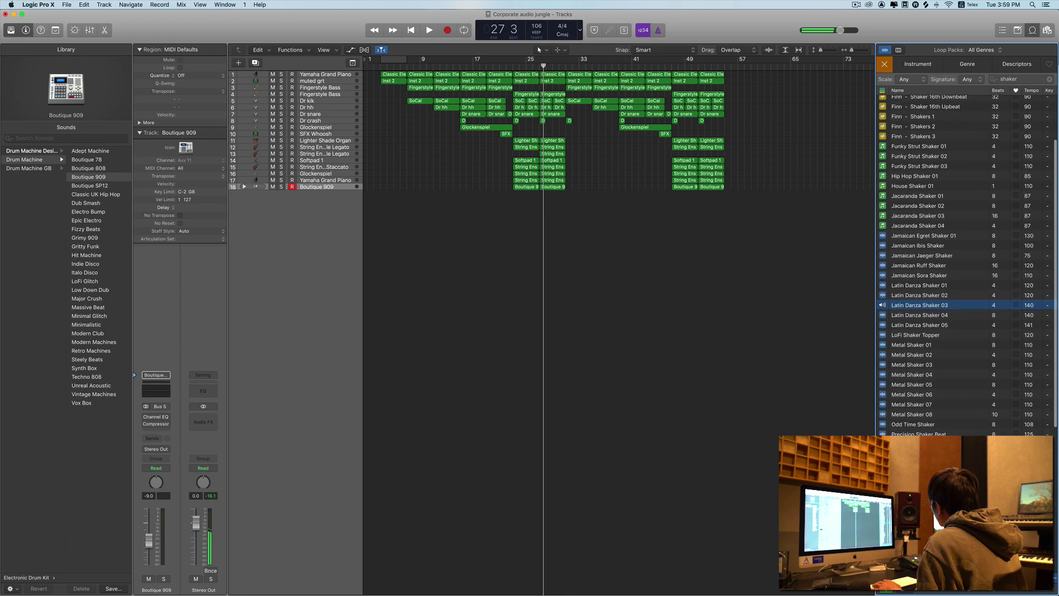
click(932, 445)
scroll(965, 265, down, 3)
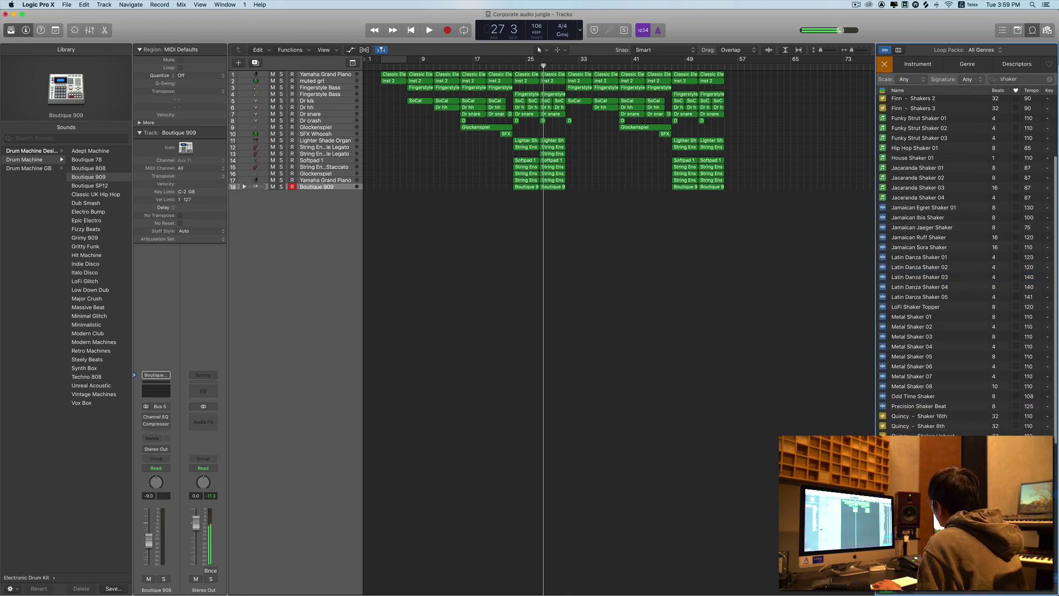
scroll(968, 275, down, 2)
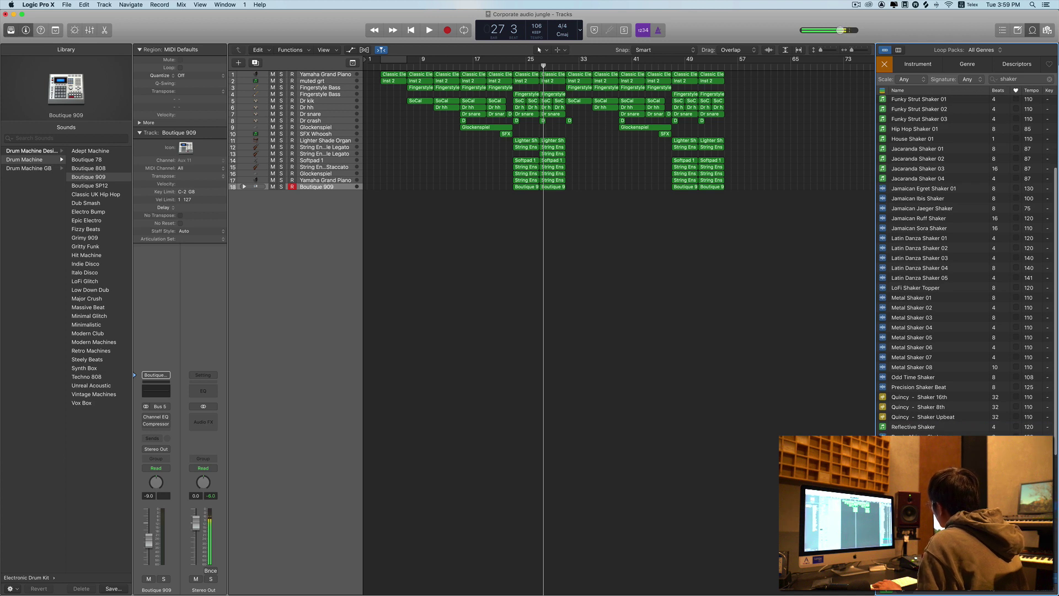
scroll(957, 265, down, 1)
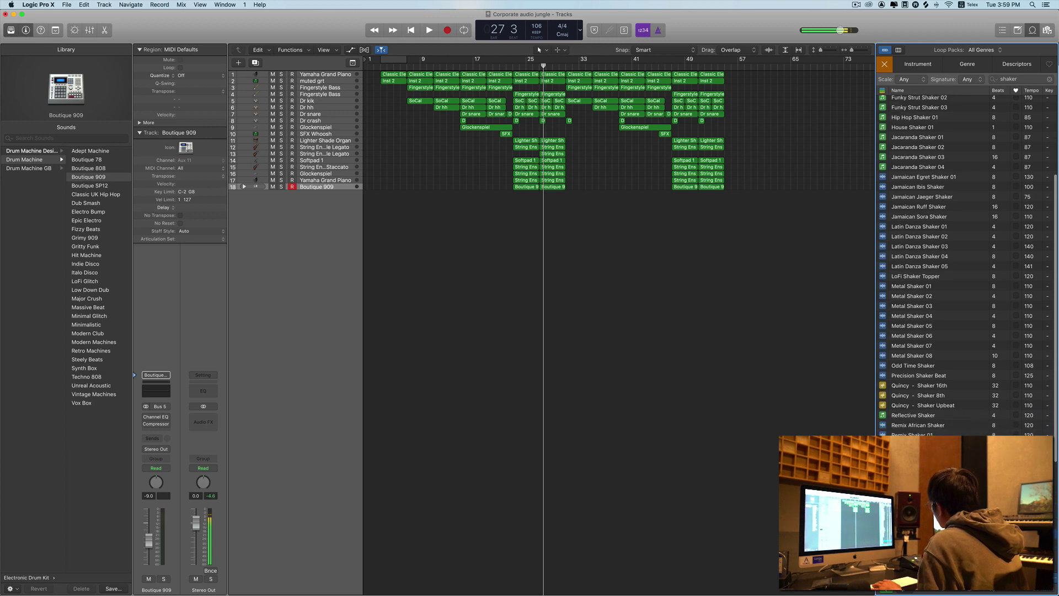
scroll(957, 265, down, 1)
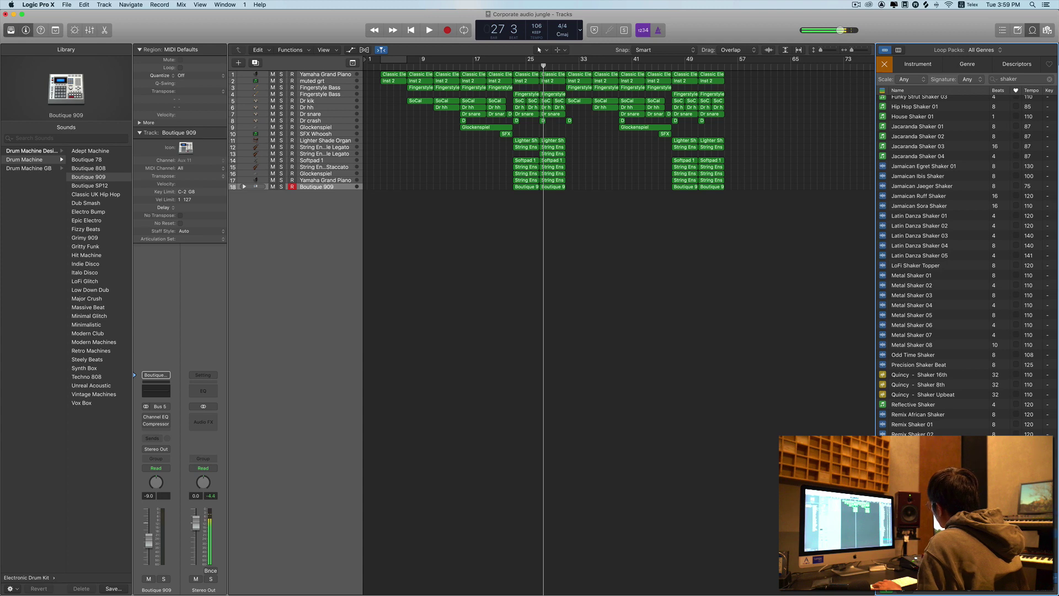
Step: Add the Shaker 06 loop on a new audio track at bar 23, set its volume to -12.2 dB, and play it
drag(919, 543, 496, 302)
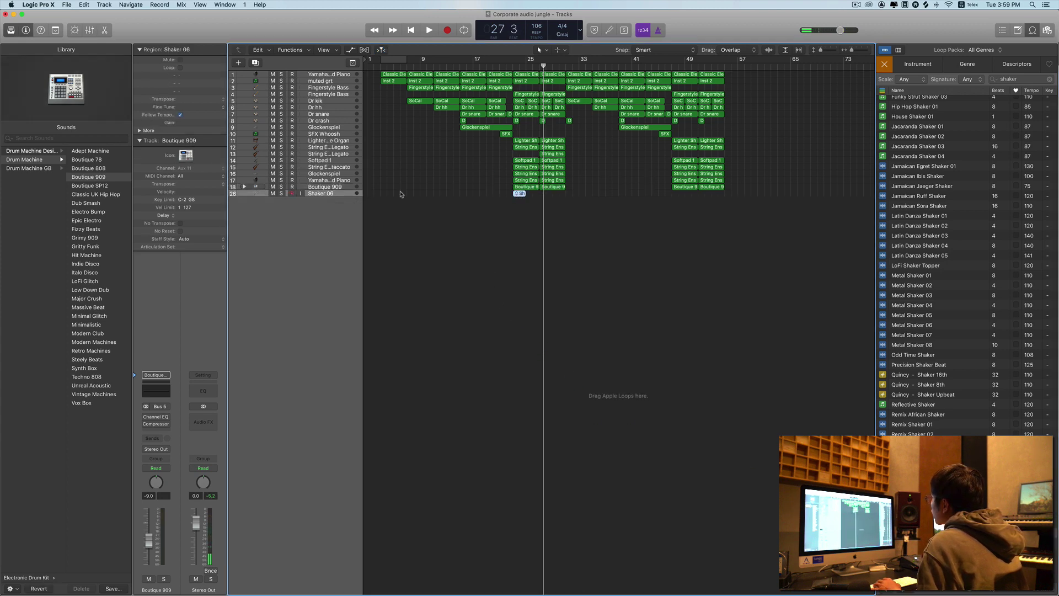
drag(153, 535, 150, 544)
key(shift+space)
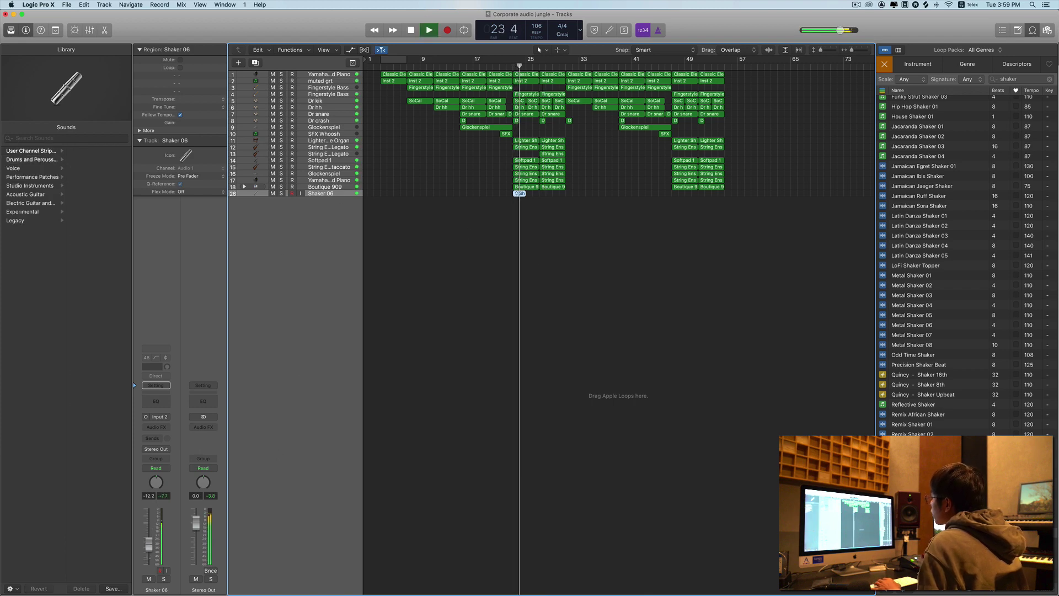
Step: Switch the Shaker 06 region at bar 23 to the Shaker 01 loop and play it in context
key(space)
click(519, 194)
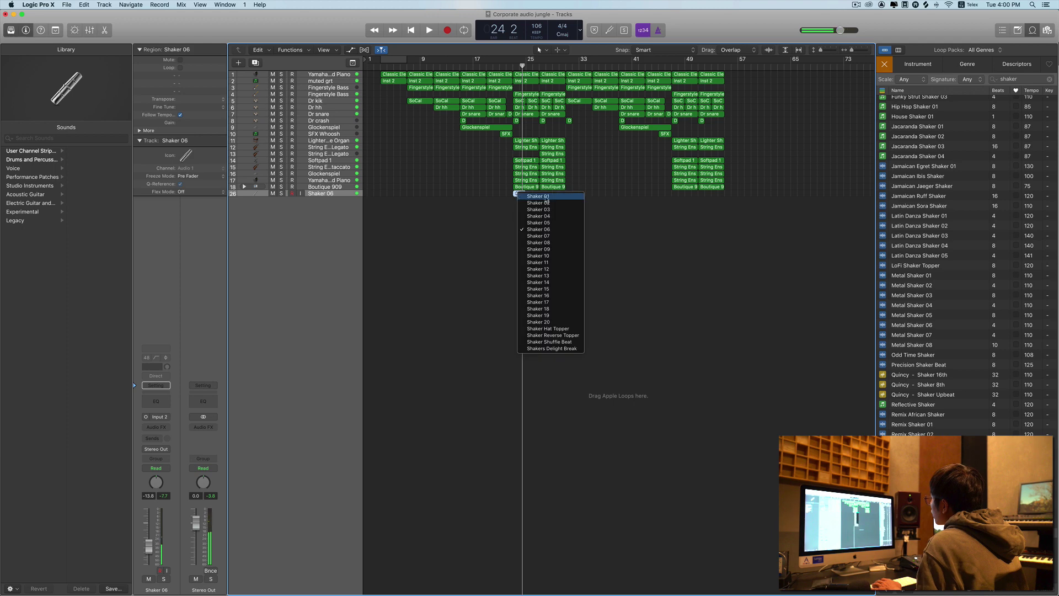
click(549, 198)
key(shift+space)
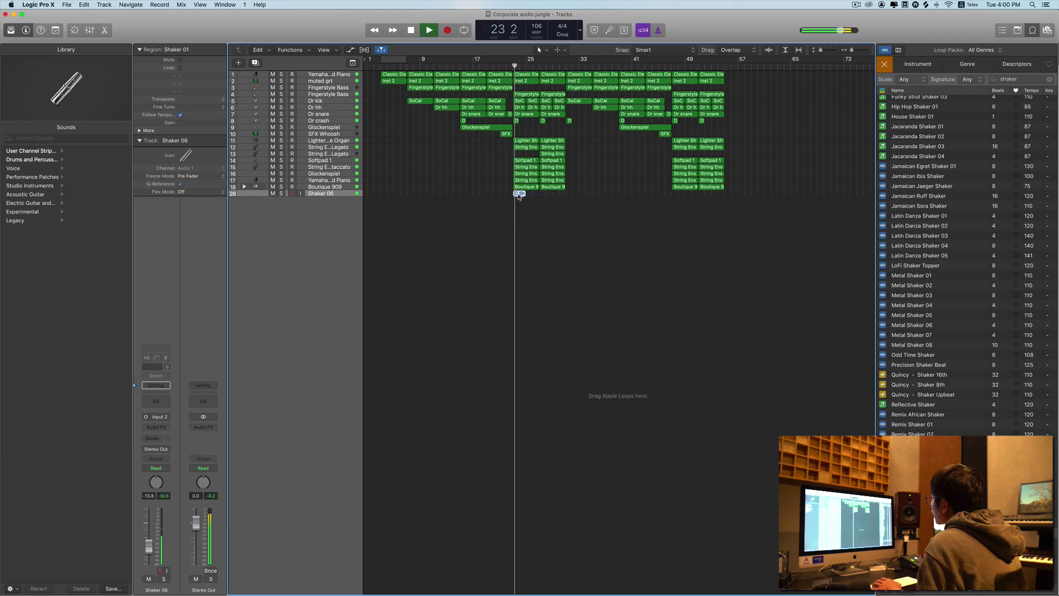
Step: Copy the shaker region to bars 25, 27 and 29, set its track volume to -14.8 dB, and stop playback
drag(519, 195, 547, 195)
shift+click(520, 194)
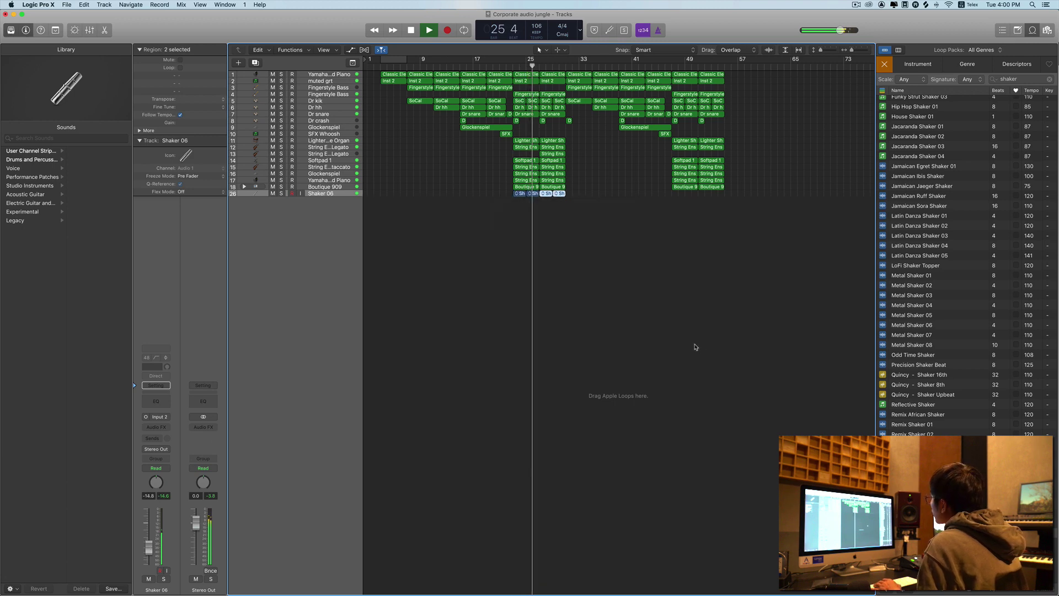
key(space)
Step: Replace the shaker search in the loop browser with a search for "tamb" to find tambourine loops
click(1048, 81)
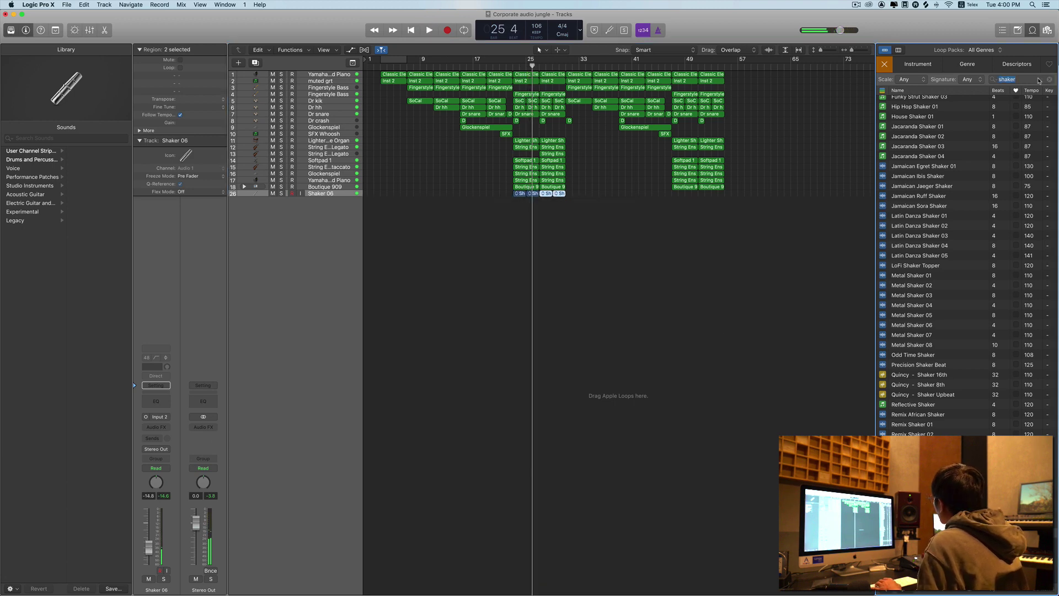
key(BackSpace)
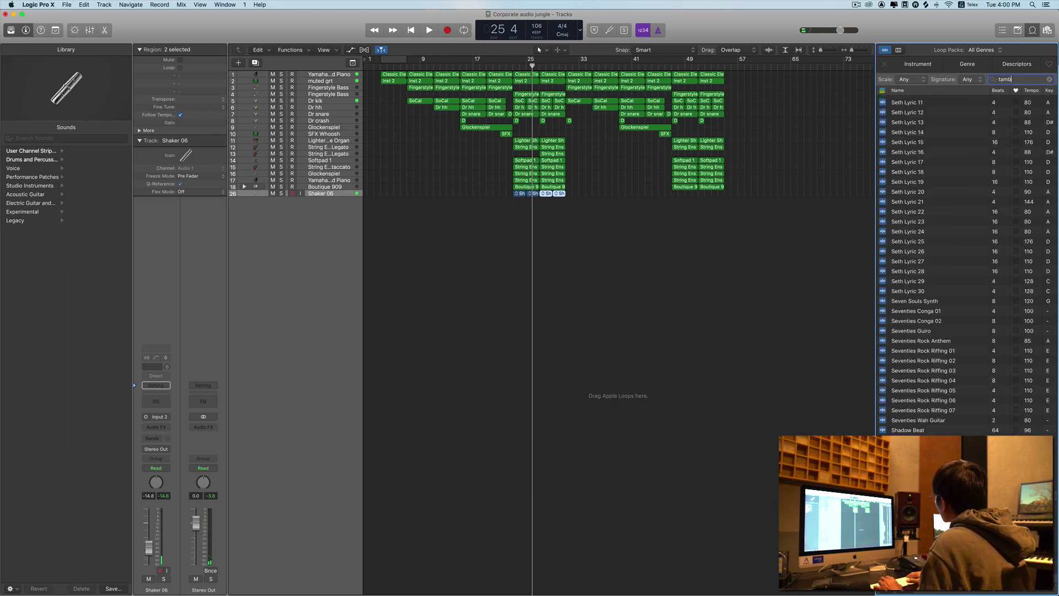
text(tam)
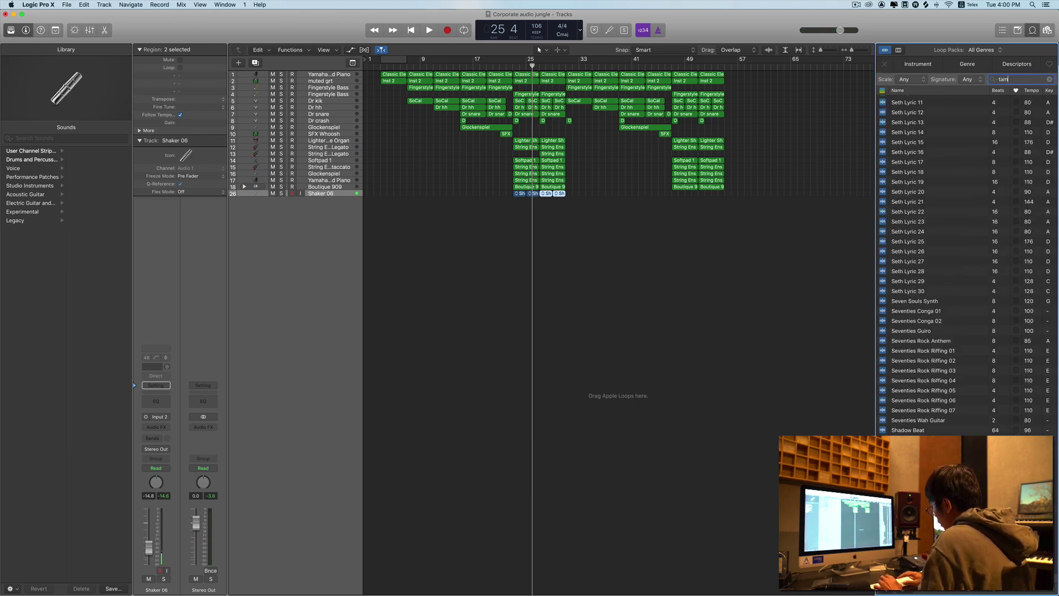
text(baurine)
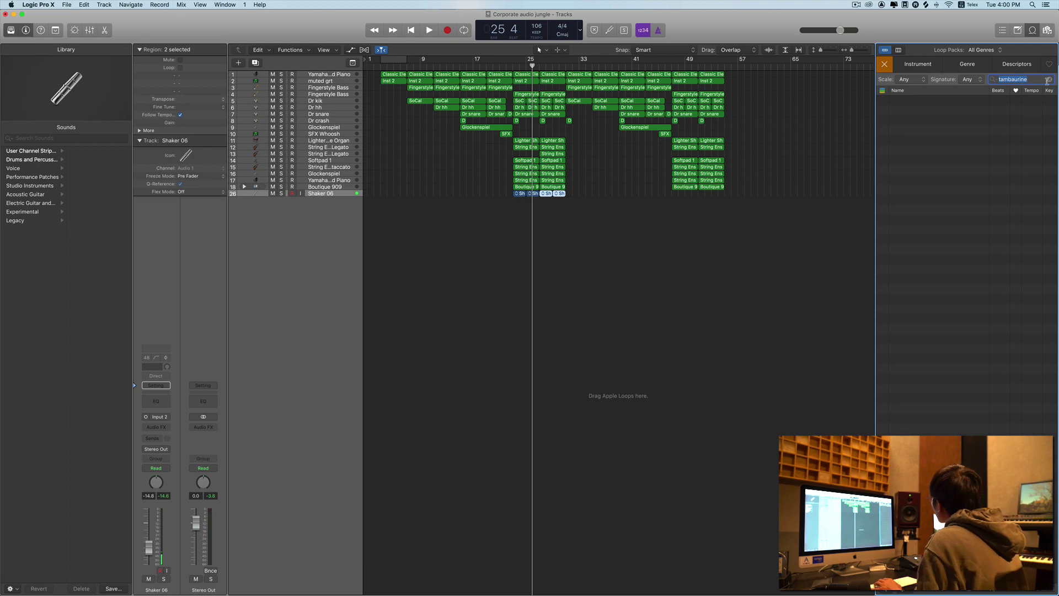
click(1051, 80)
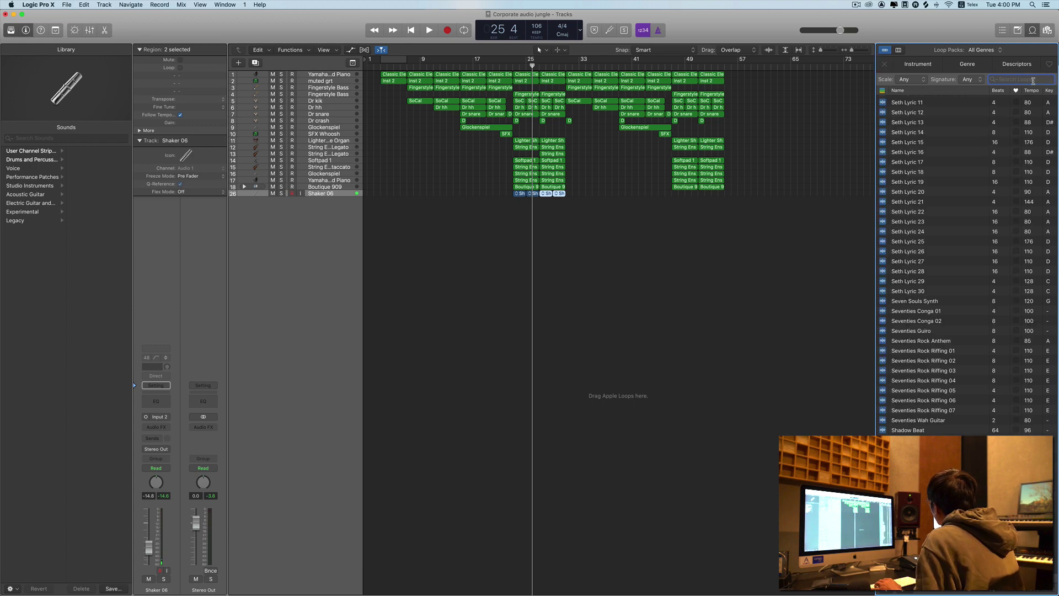
text(tan)
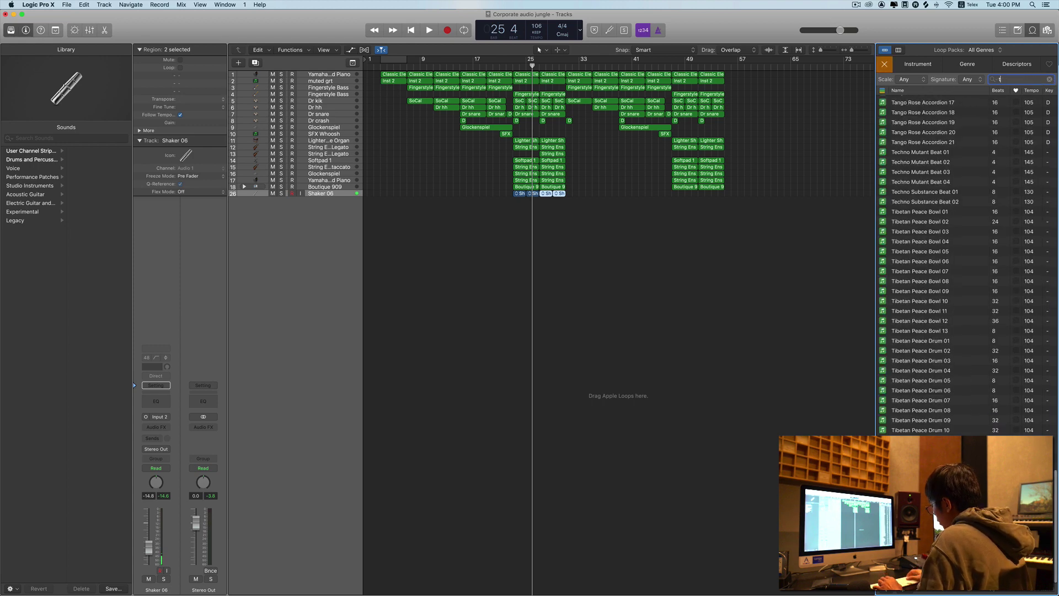
key(BackSpace)
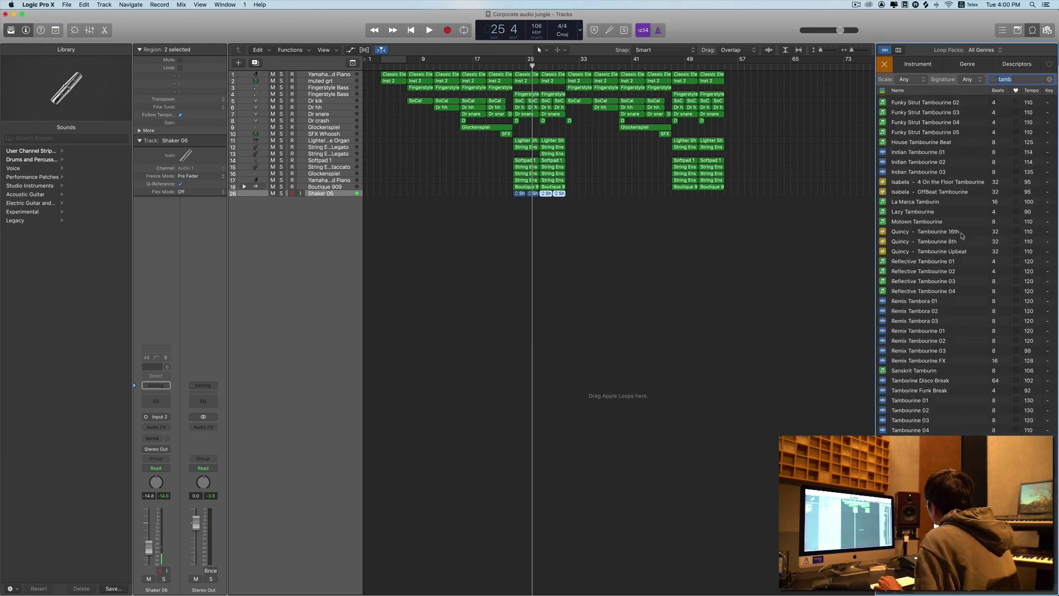
Step: Audition the tambourine loops, add Tambourine 01 on a new audio track at bar 23, set its volume to -15.2 dB, and play it
click(938, 303)
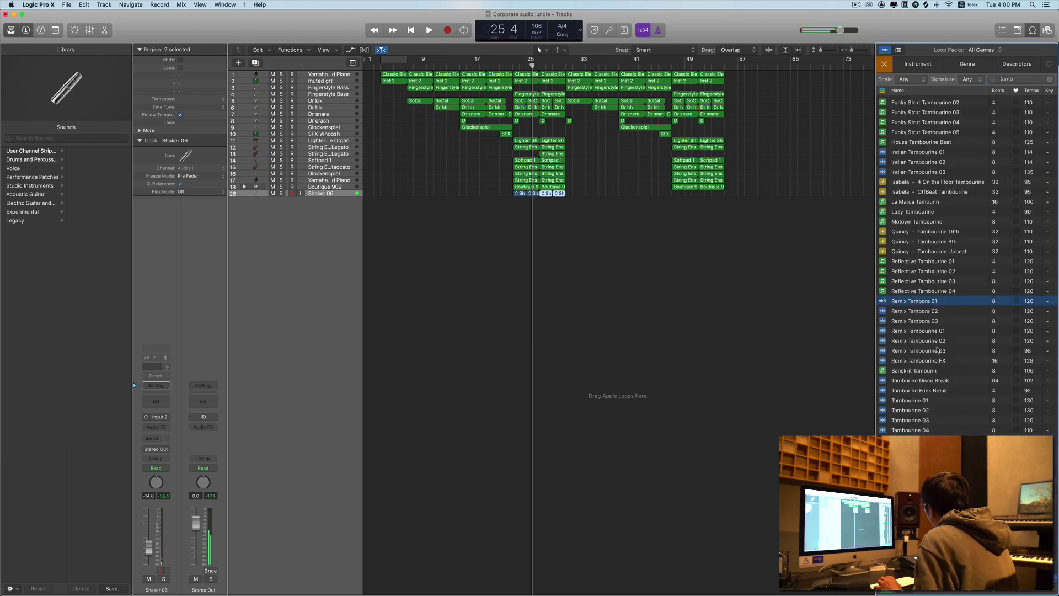
click(936, 402)
drag(936, 403, 513, 304)
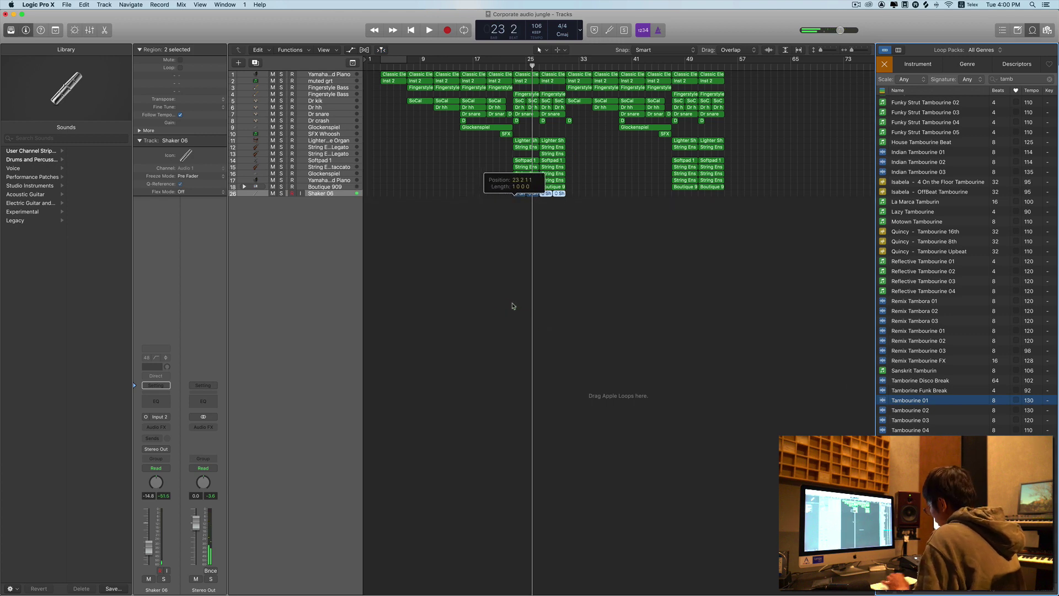
key(super+Right)
key(super+Right)
key(super+Right)
key(super+Right)
click(502, 201)
drag(502, 202, 497, 202)
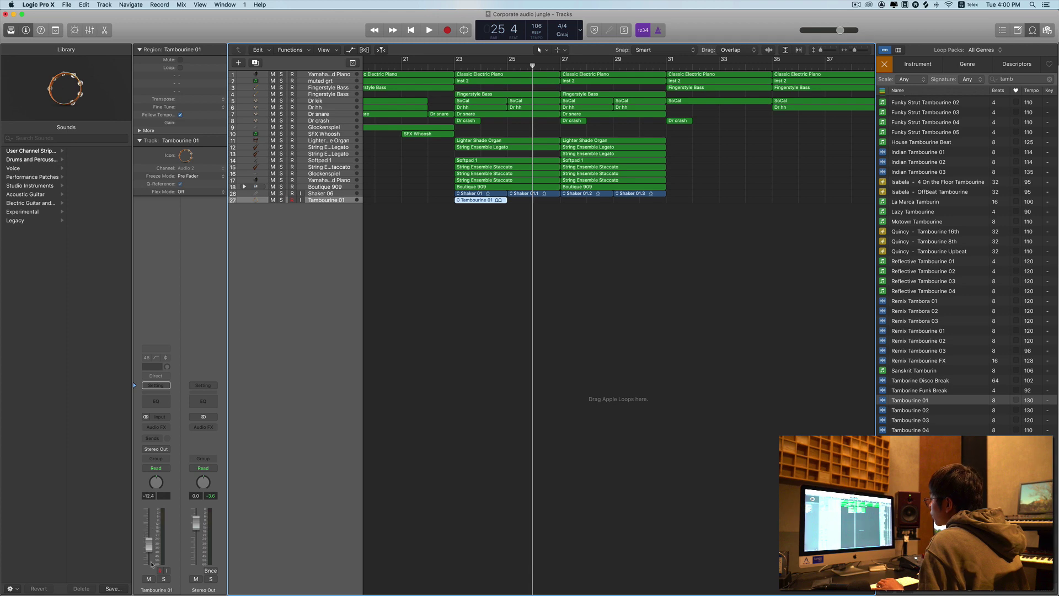
key(shift+space)
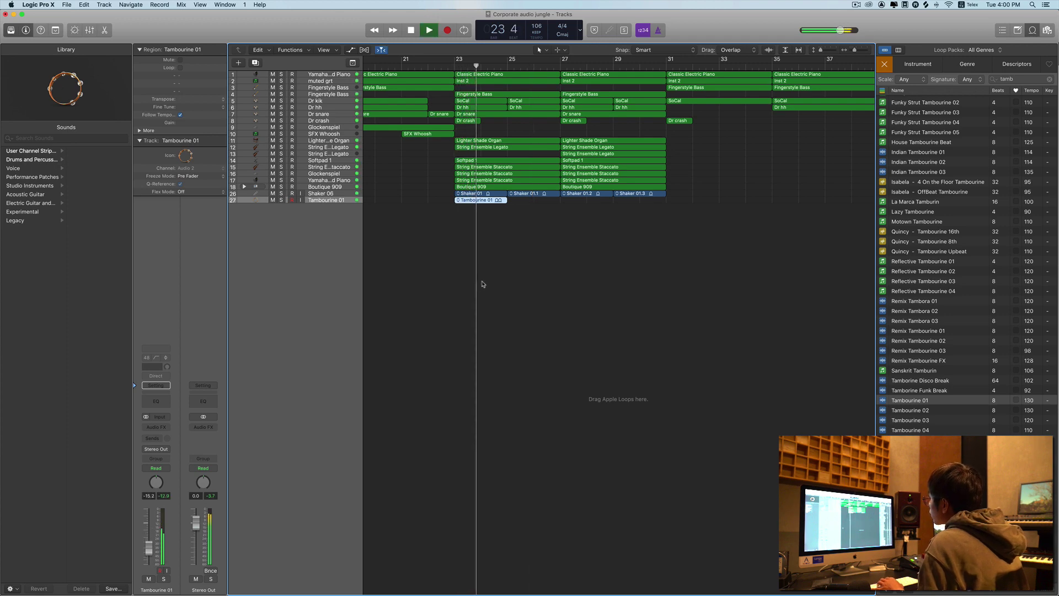
Step: Copy the Tambourine 01 region to bars 25, 27 and 29, and save the project
drag(481, 200, 585, 202)
shift+click(480, 200)
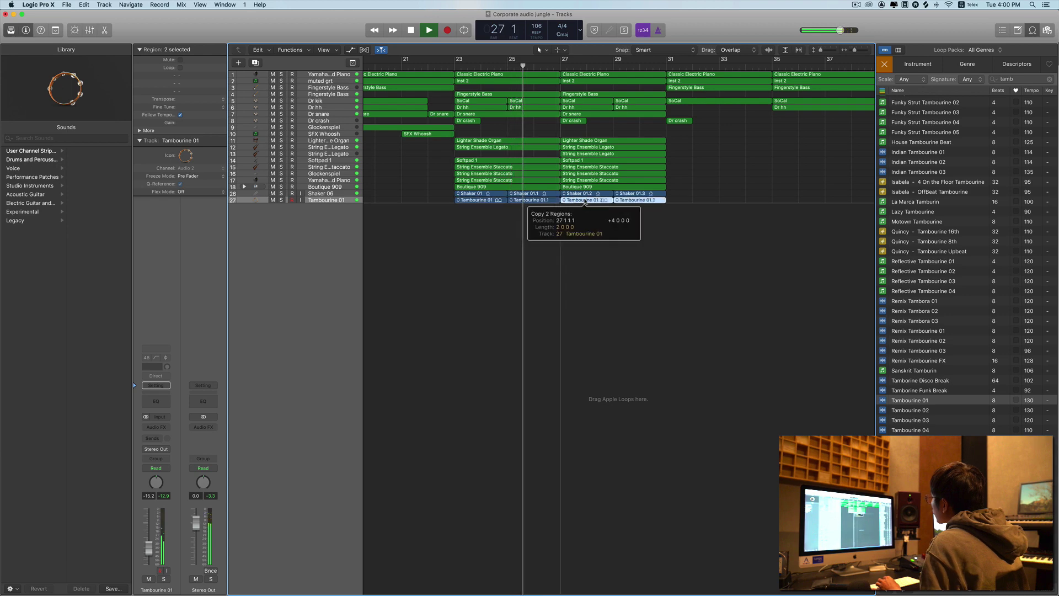
key(super+Left)
key(super+Left)
key(super+Left)
key(super+Left)
key(super+Up)
key(super+Up)
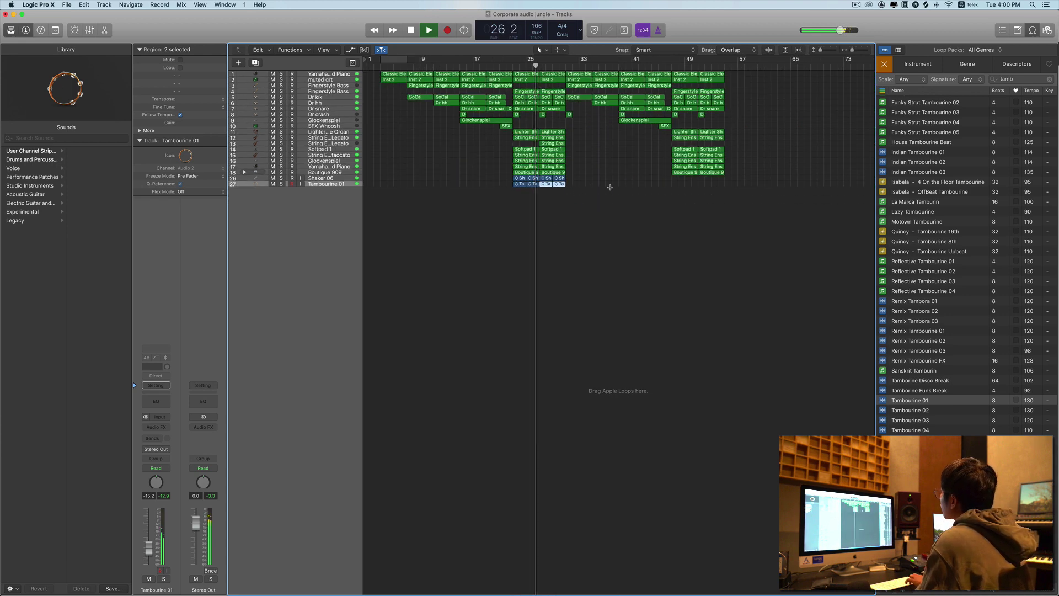
key(super+s)
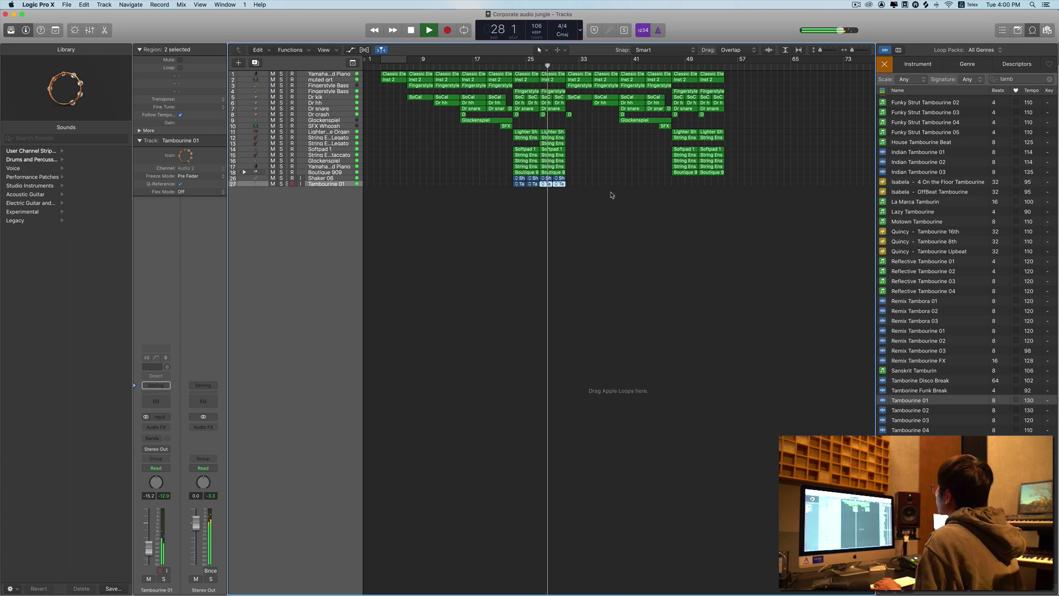
Step: Copy all the shaker and tambourine regions from bar 23 to bar 47
drag(602, 200, 679, 187)
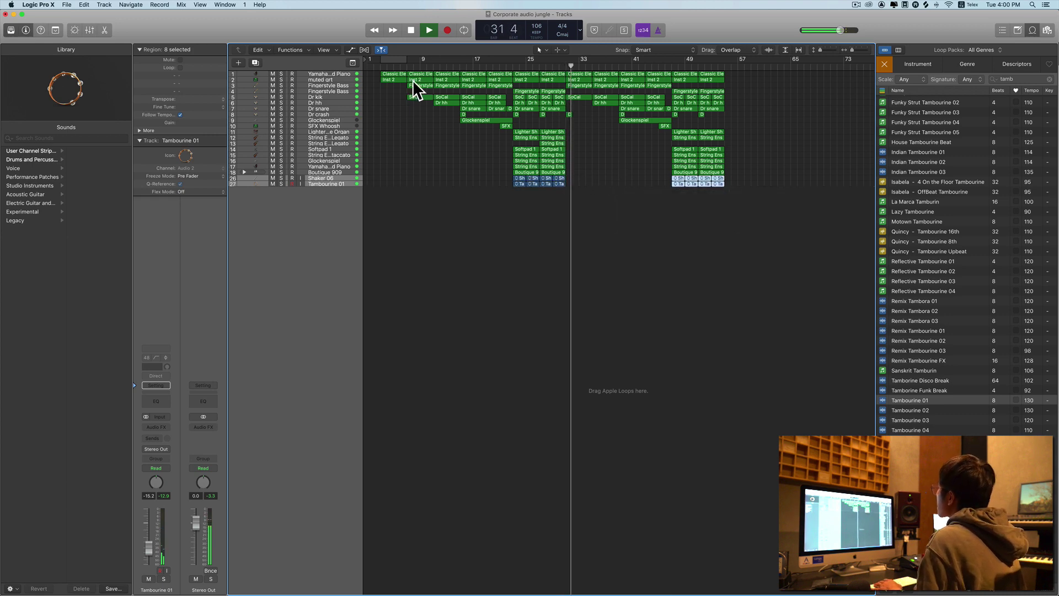
click(393, 60)
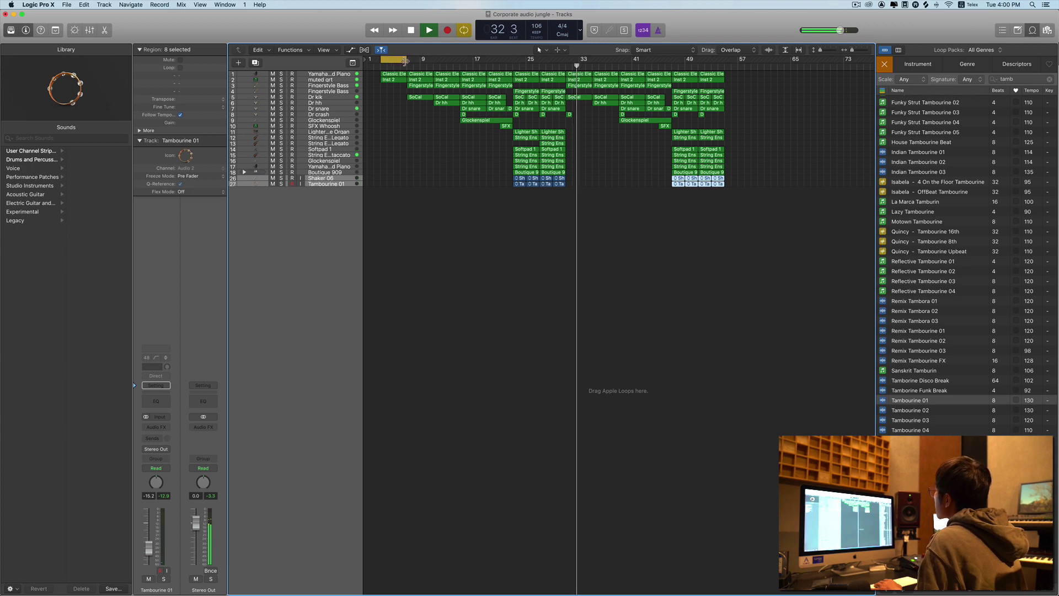
click(395, 60)
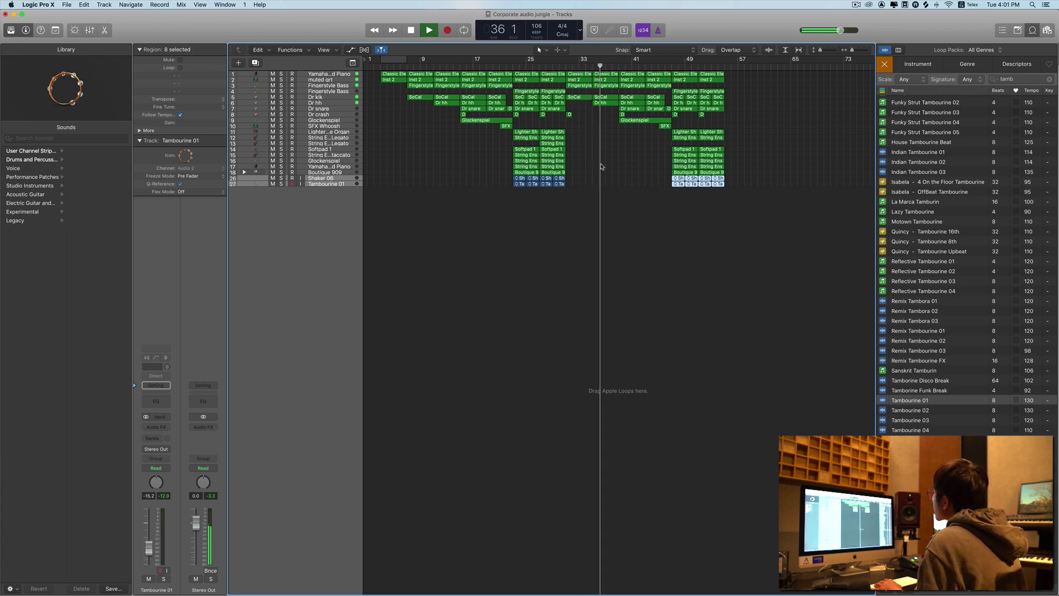
Step: Record a part on the second String Ensemble Legato track at bar 39, quantize it to 1/16 notes, and copy it to bar 43
click(336, 143)
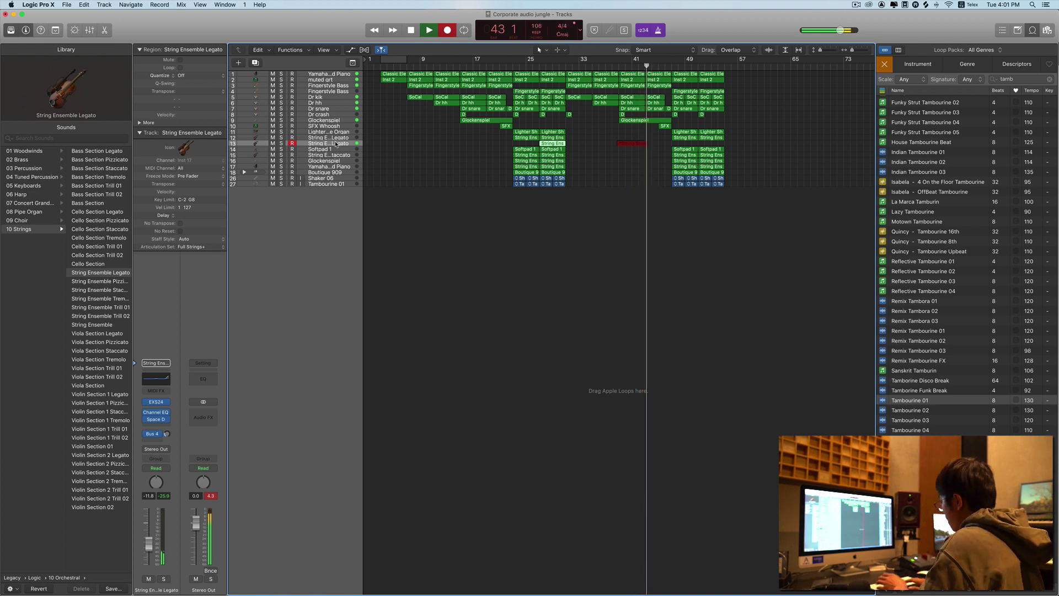
key(space)
key(space)
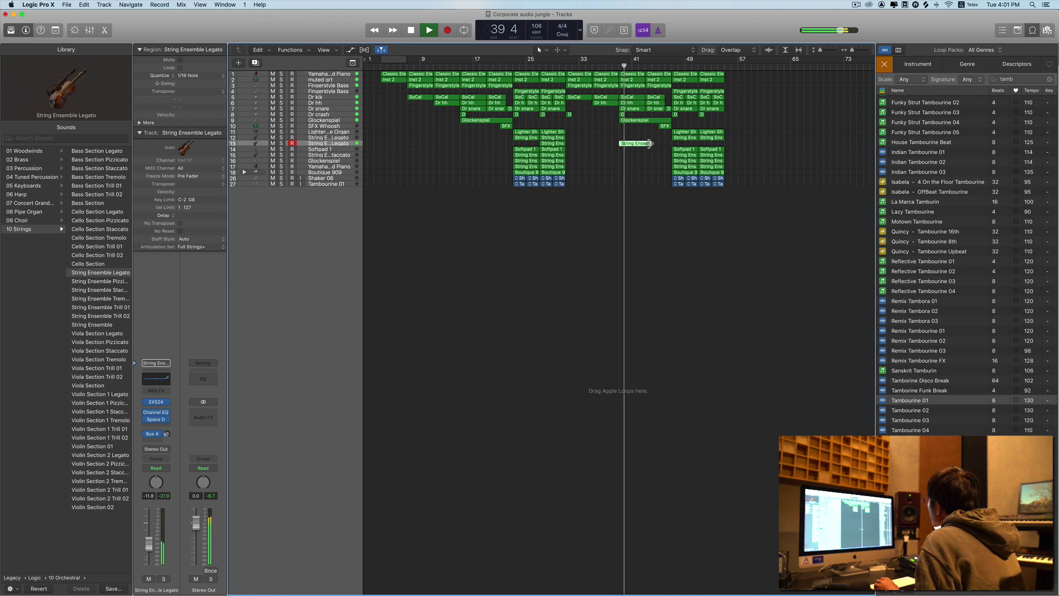
drag(647, 148, 665, 146)
key(super+Left)
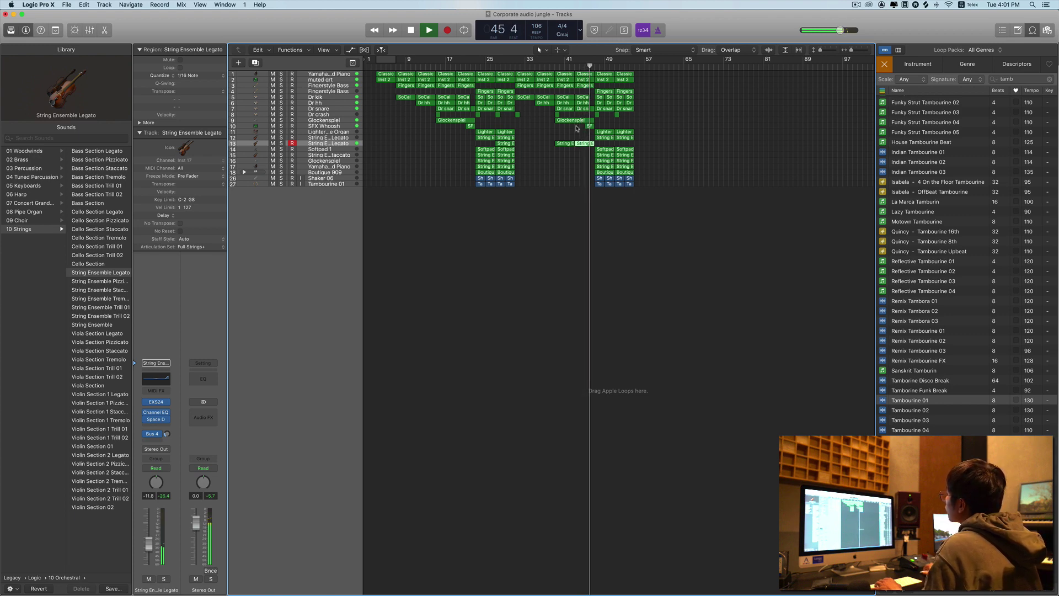
Step: Select the SFX Whoosh track, move the playhead to bar 22, and stop playback
click(339, 127)
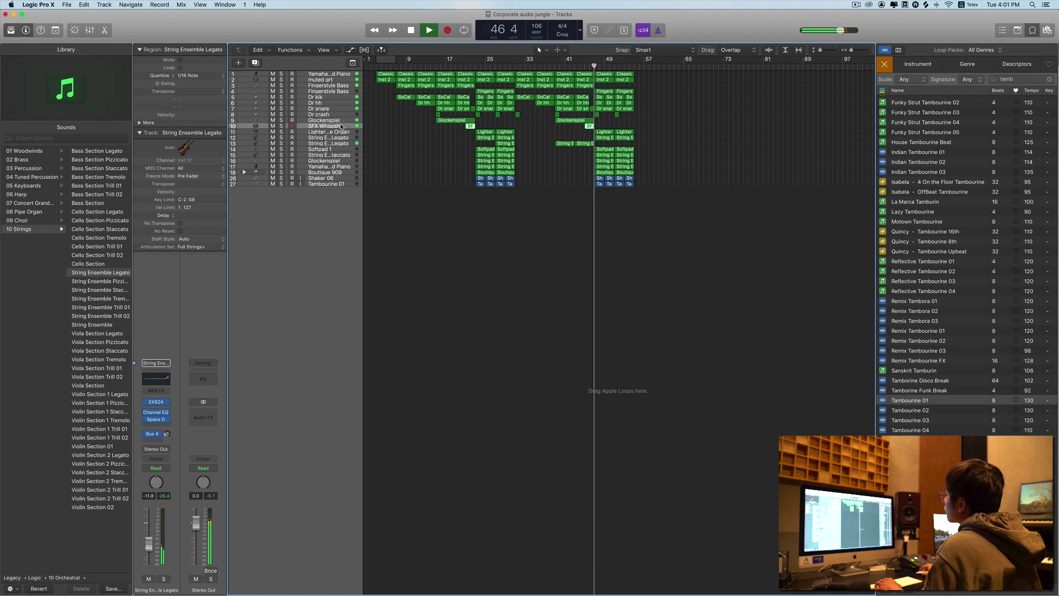
click(441, 476)
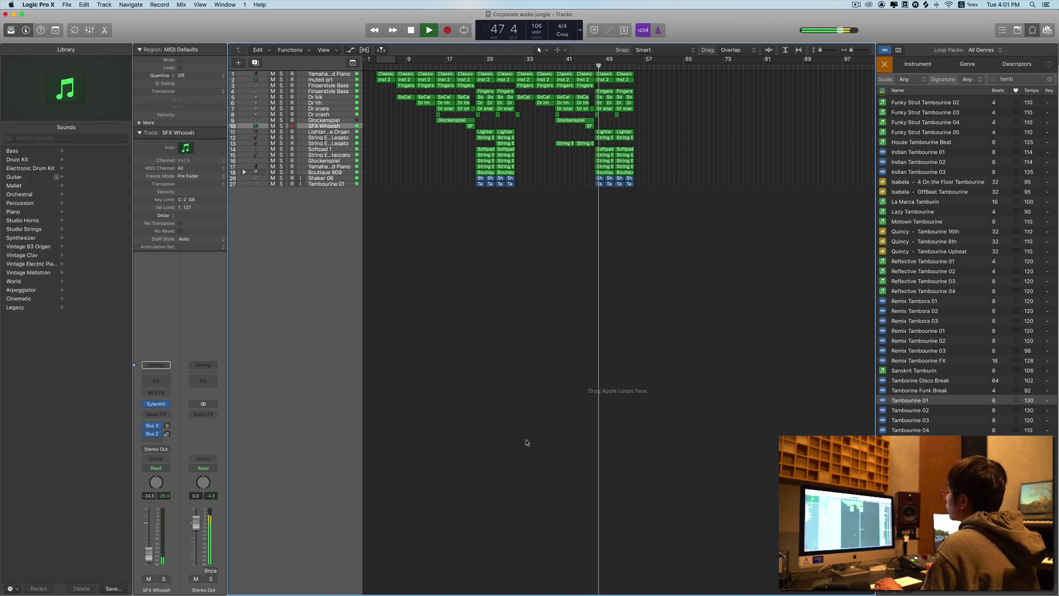
click(468, 67)
key(space)
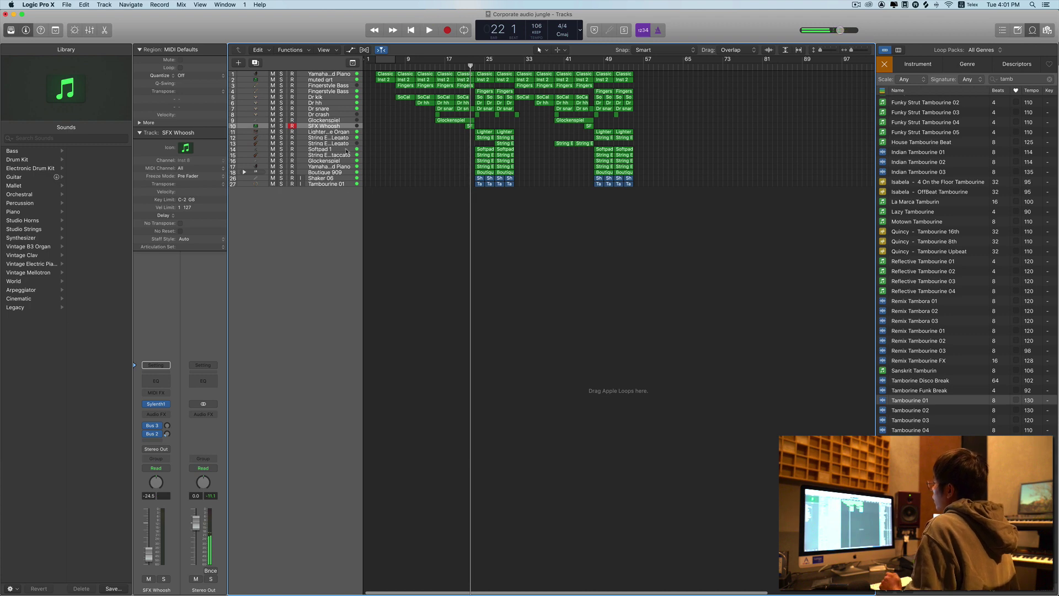
Step: Create a new instrument track with the Boutique 808 drum machine patch and set its volume to -11.8 dB
click(331, 97)
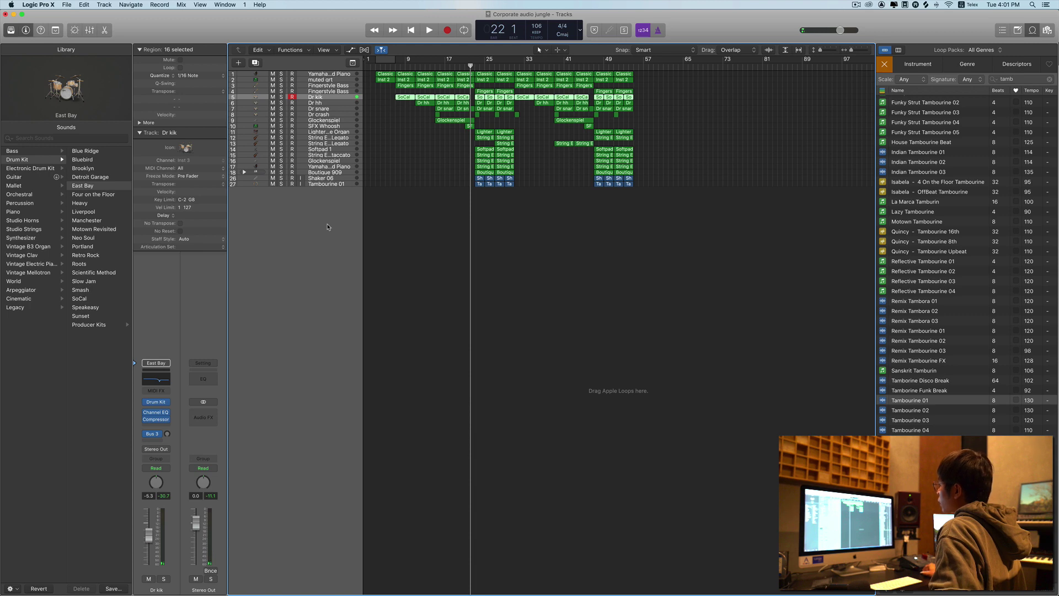
double_click(328, 226)
click(49, 168)
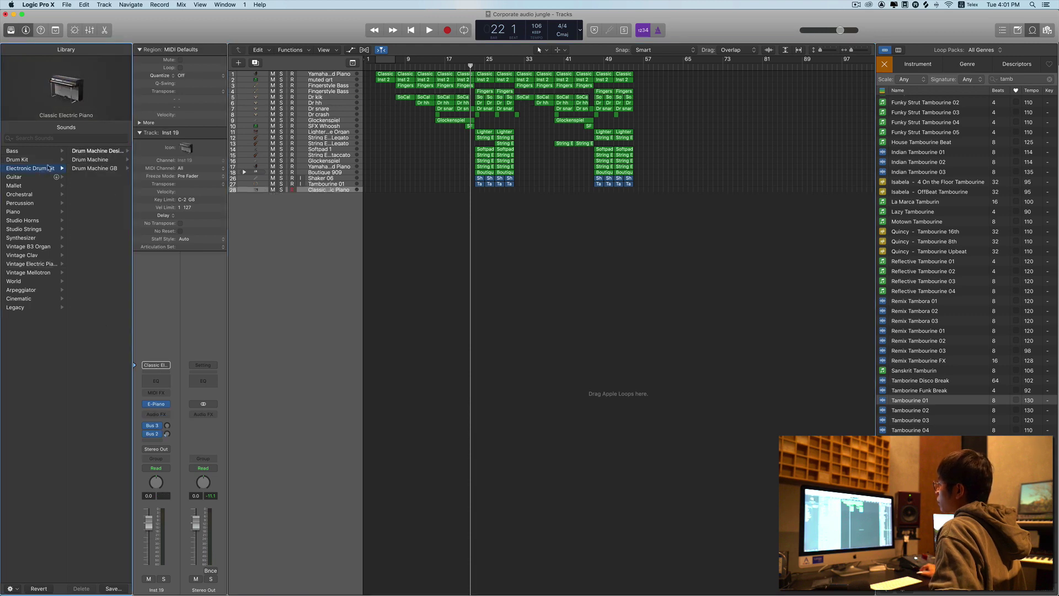
click(104, 161)
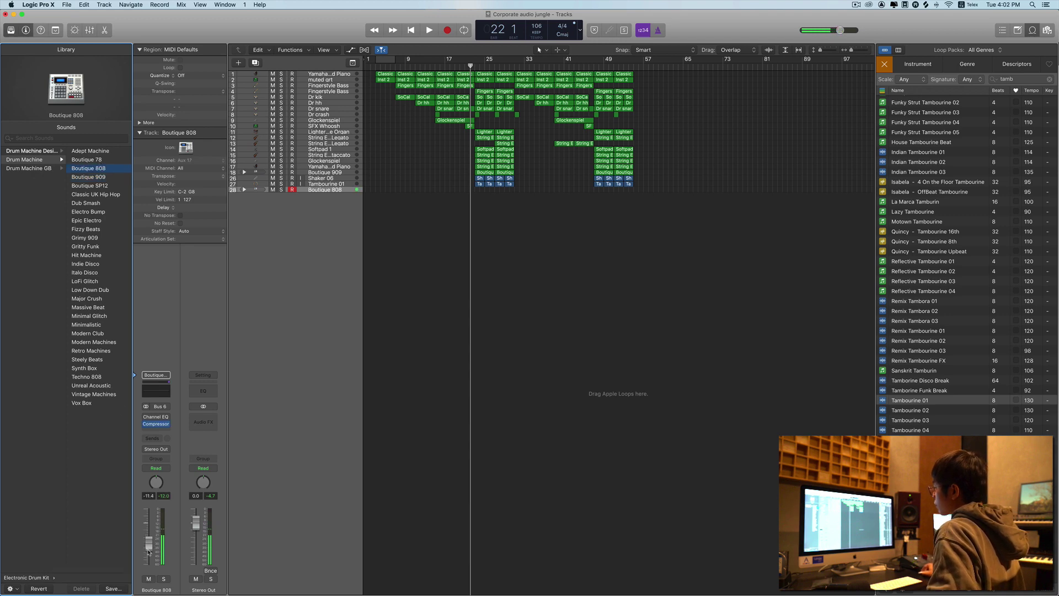
scroll(419, 273, left, 1)
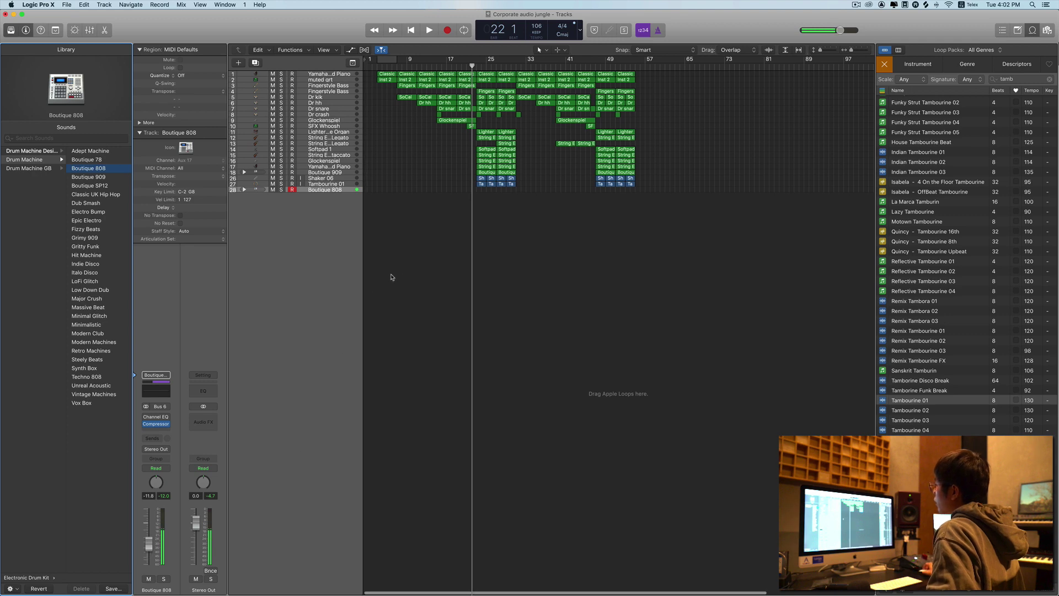
Step: Play the arrangement from near bar 46 and switch the transport display to the Custom view
double_click(595, 67)
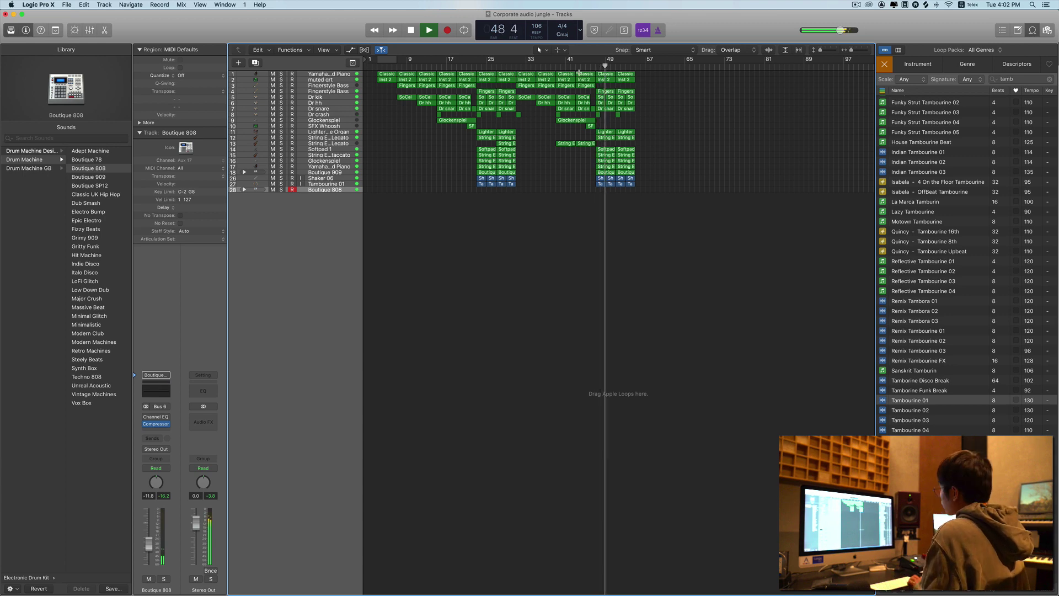
key(super+Right)
key(super+Right)
click(580, 32)
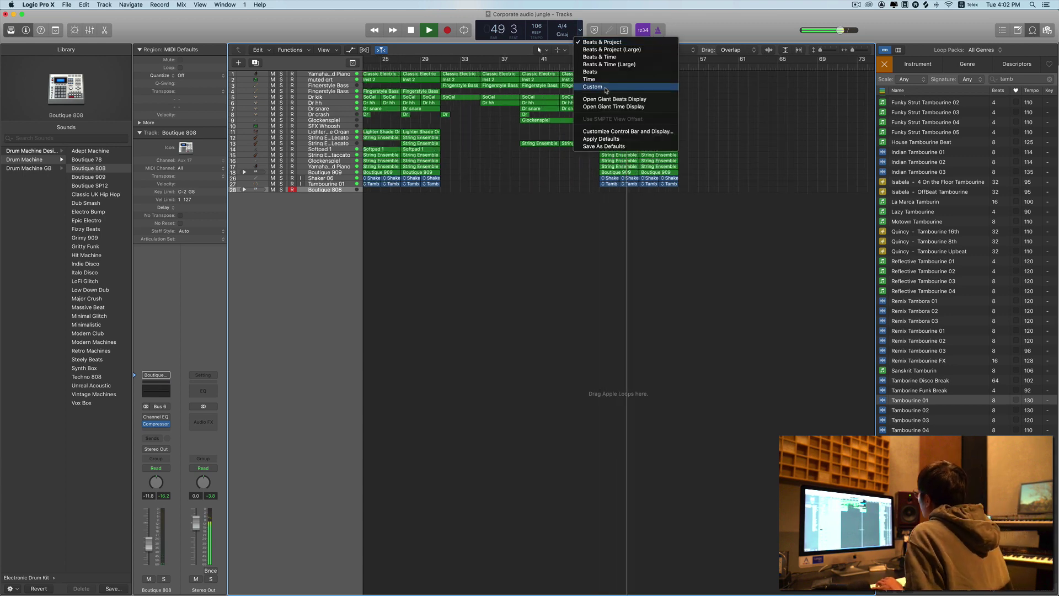
click(659, 89)
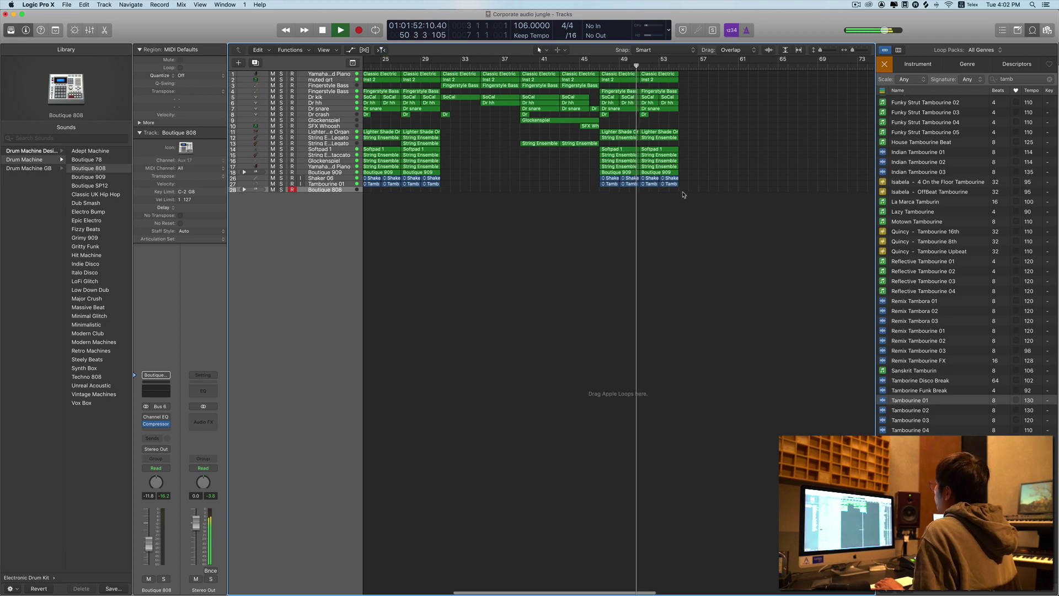
Step: Copy all regions from bars 47 to 54 to bar 55 together with their automation, and reselect the Boutique 808 track
drag(730, 202, 689, 74)
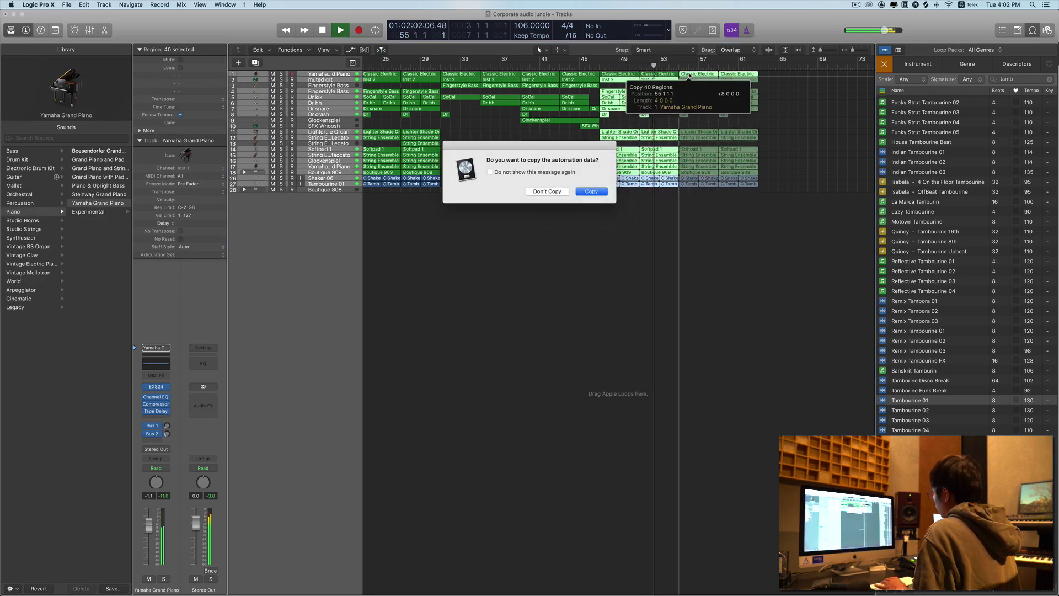
key(Return)
click(343, 190)
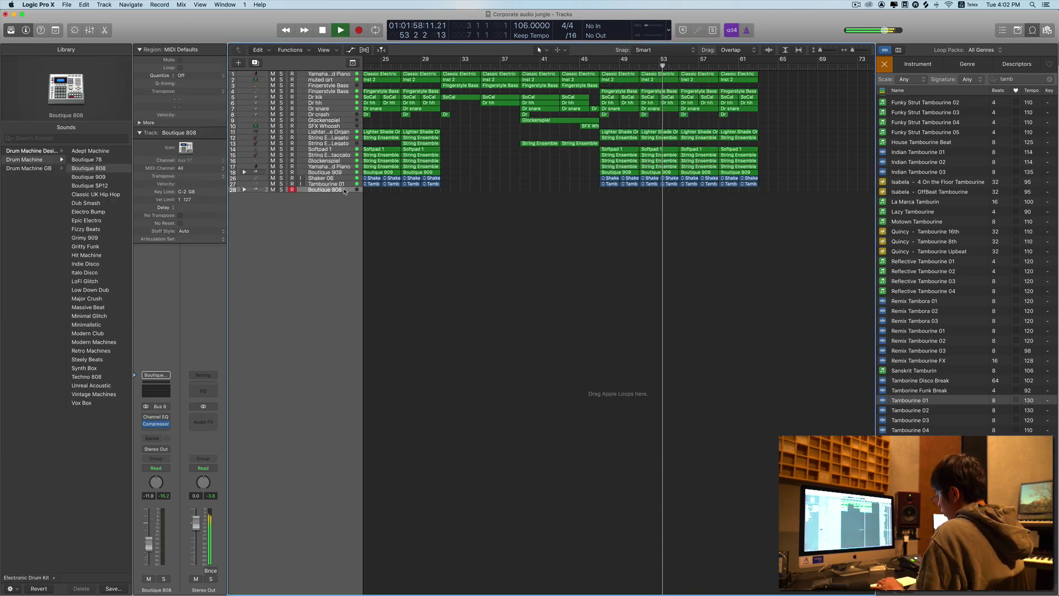
Step: Record a four-bar drum machine part on the Boutique 808 track starting at bar 55, then restart playback
key(r)
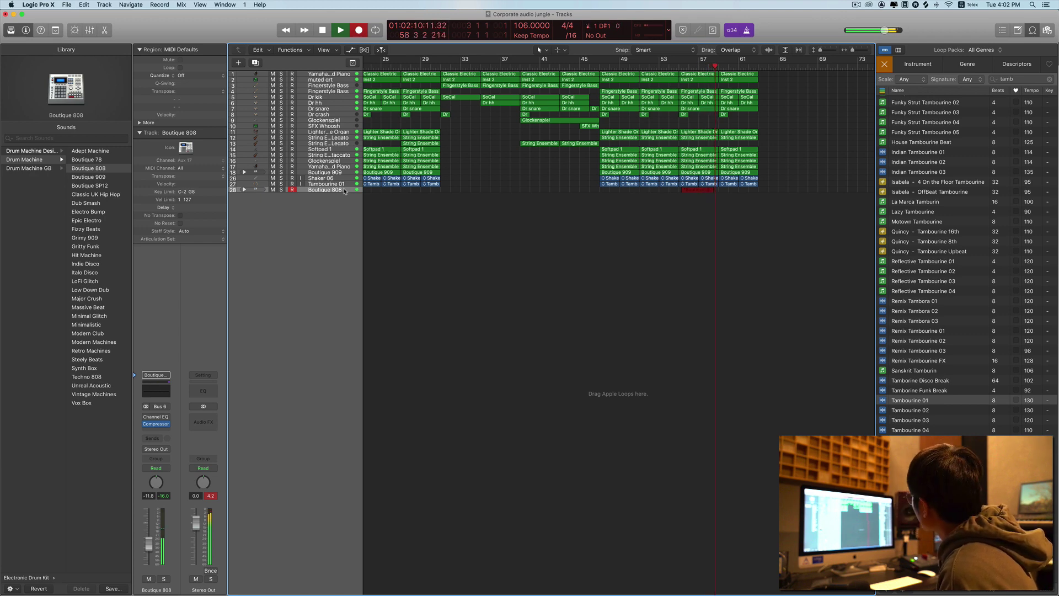
key(space)
key(space)
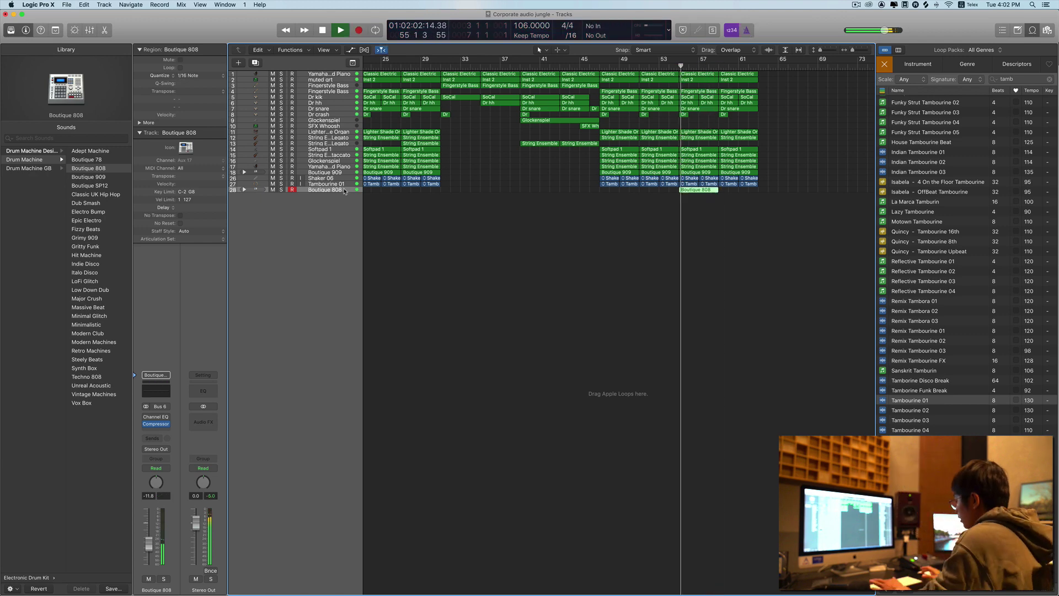
Step: Copy the recorded Boutique 808 region from bar 55 to bar 59 and deselect it
key(t)
key(t)
click(716, 244)
drag(700, 189, 741, 192)
click(746, 199)
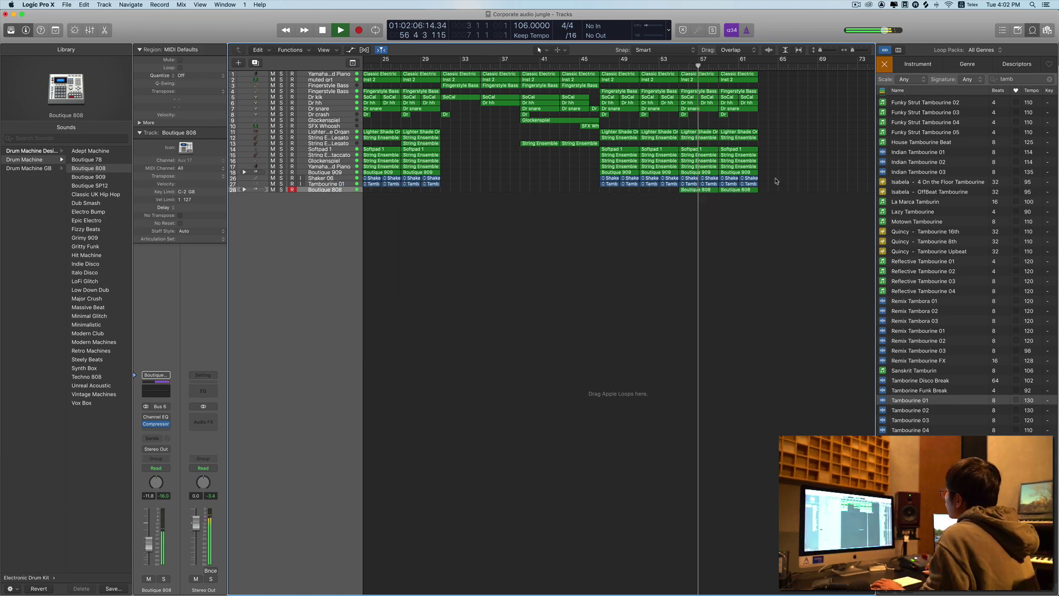
Step: Copy the SFX Whoosh region at bar 45 to bar 61
scroll(662, 160, right, 2)
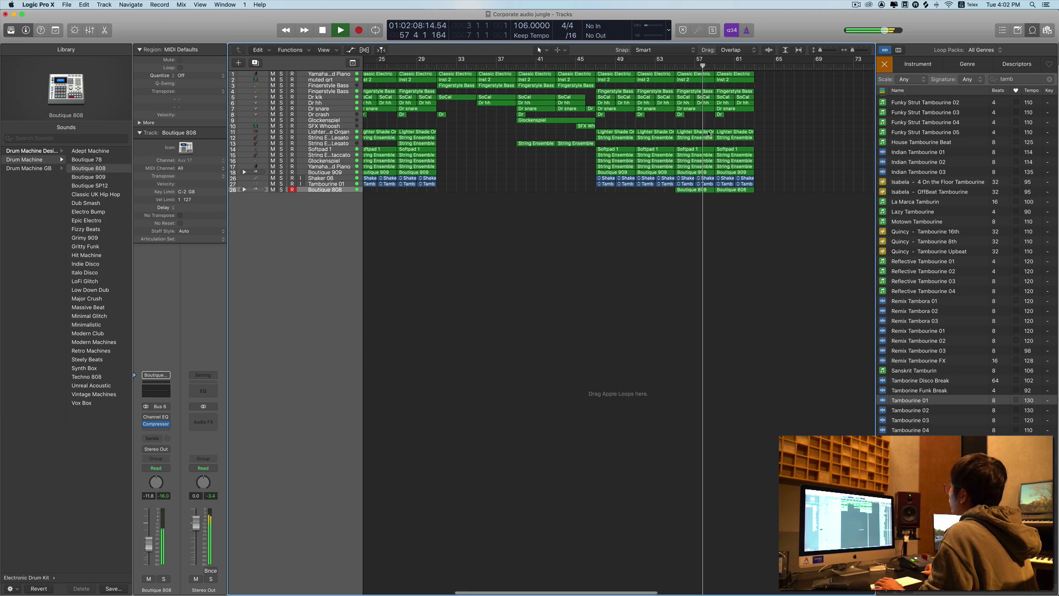
click(568, 127)
drag(568, 127, 727, 128)
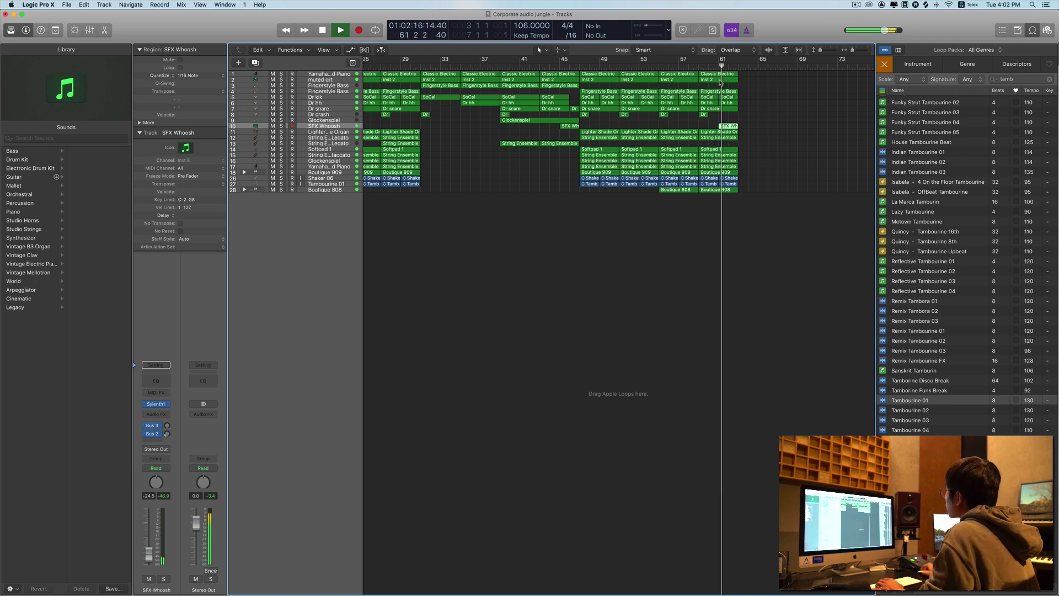
Step: Record a closing piano part on the first Yamaha Grand Piano track from bar 63 to about bar 65
click(344, 74)
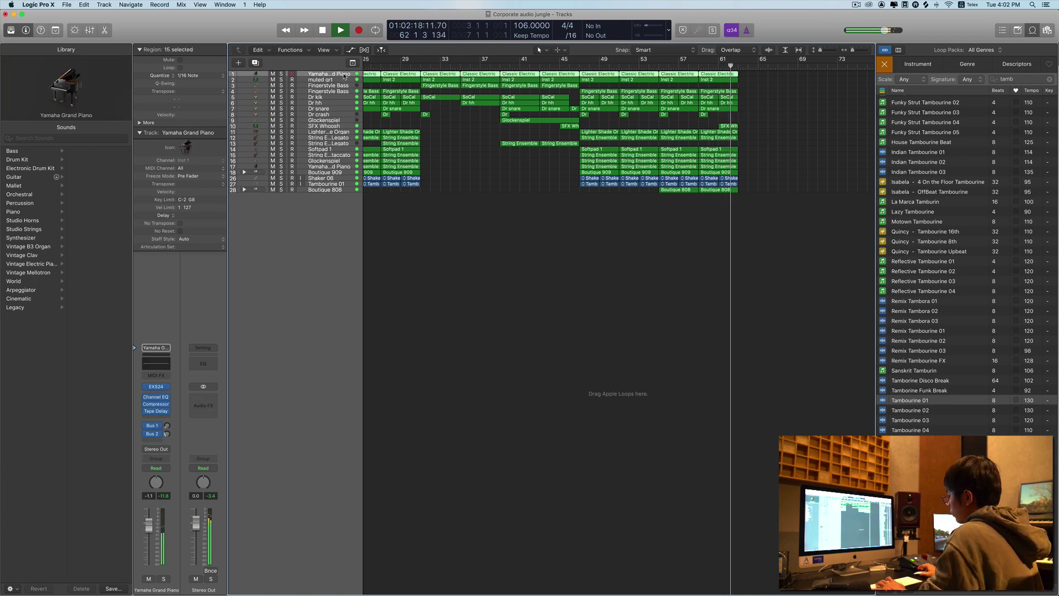
key(r)
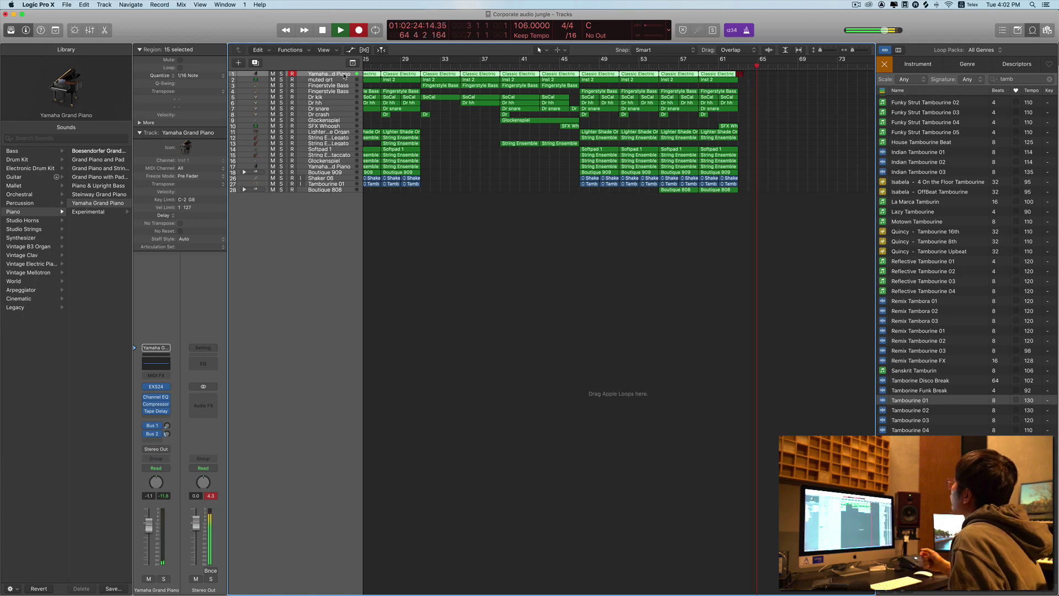
key(space)
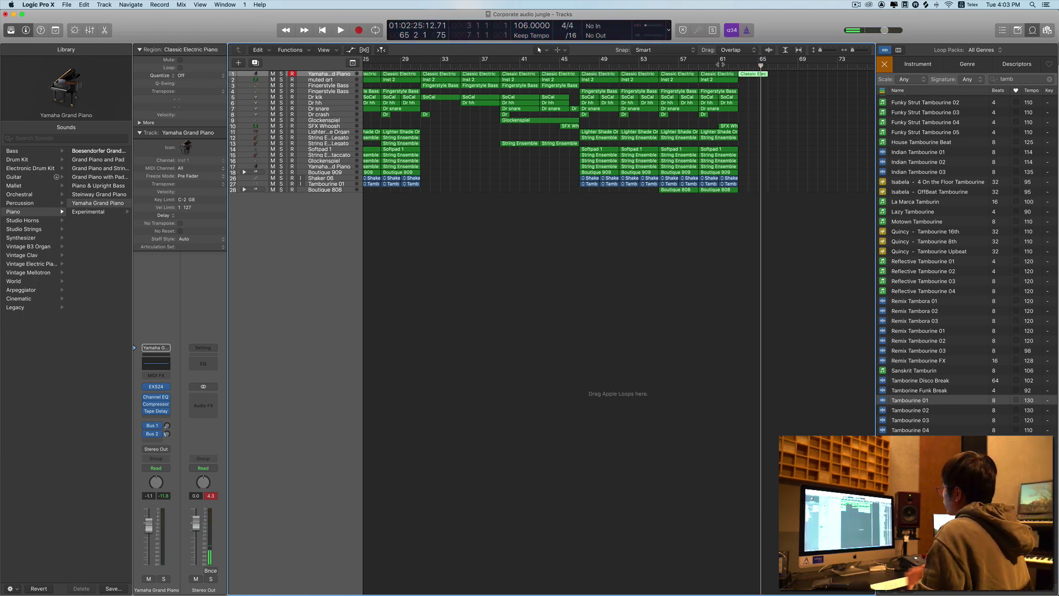
Step: Record a four-bar pad part on the Softpad 1 track starting at bar 31
key(super+Left)
key(super+Left)
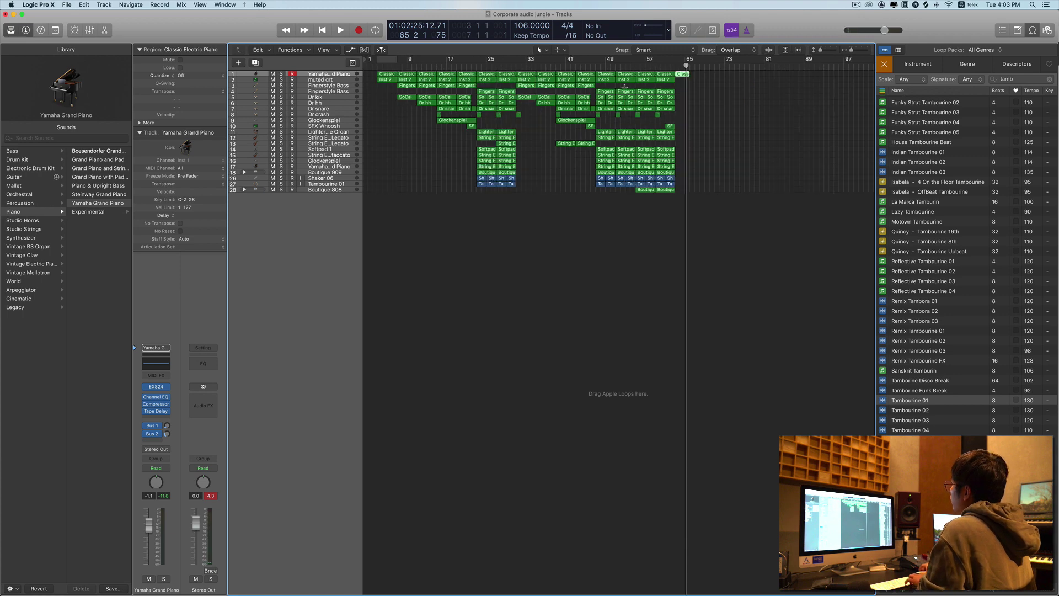
double_click(511, 67)
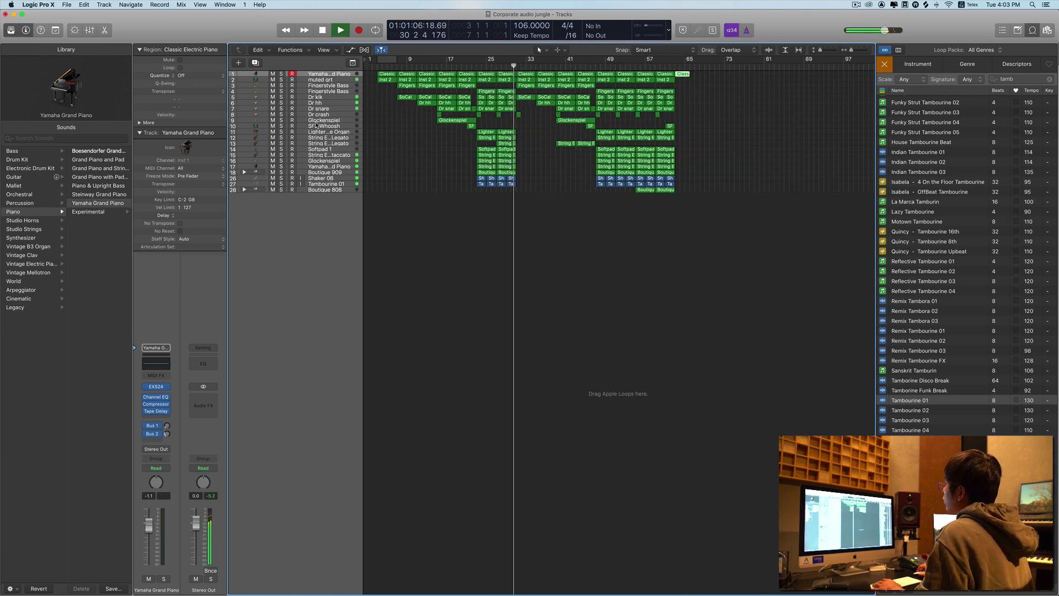
click(343, 150)
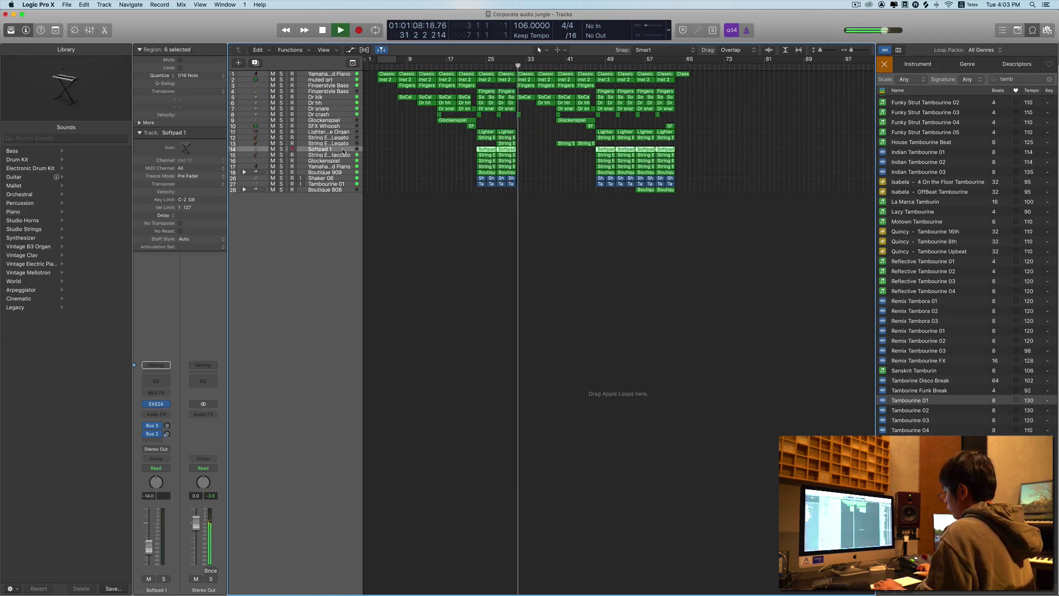
key(r)
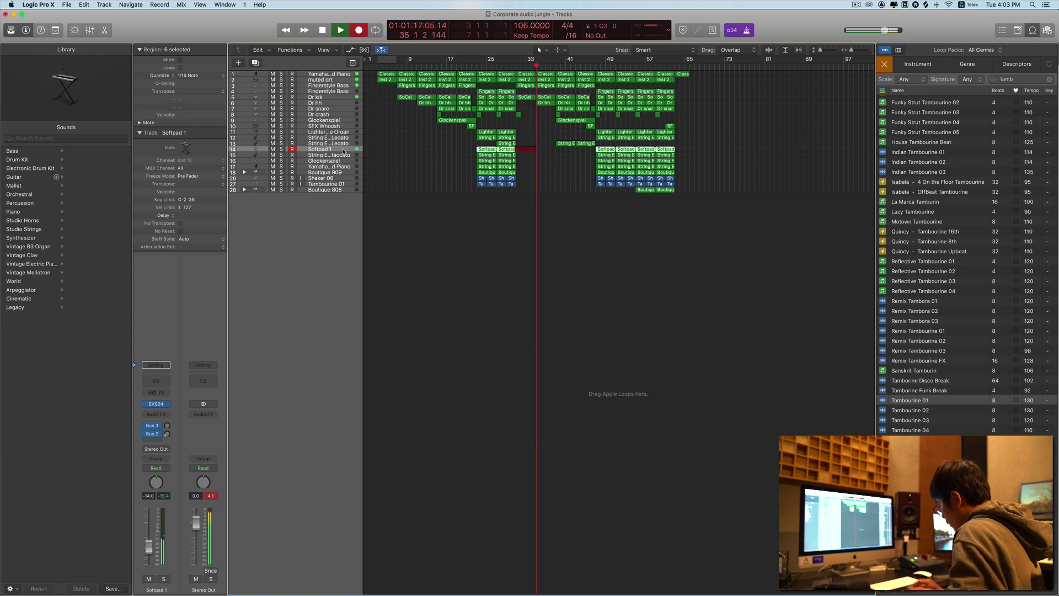
key(space)
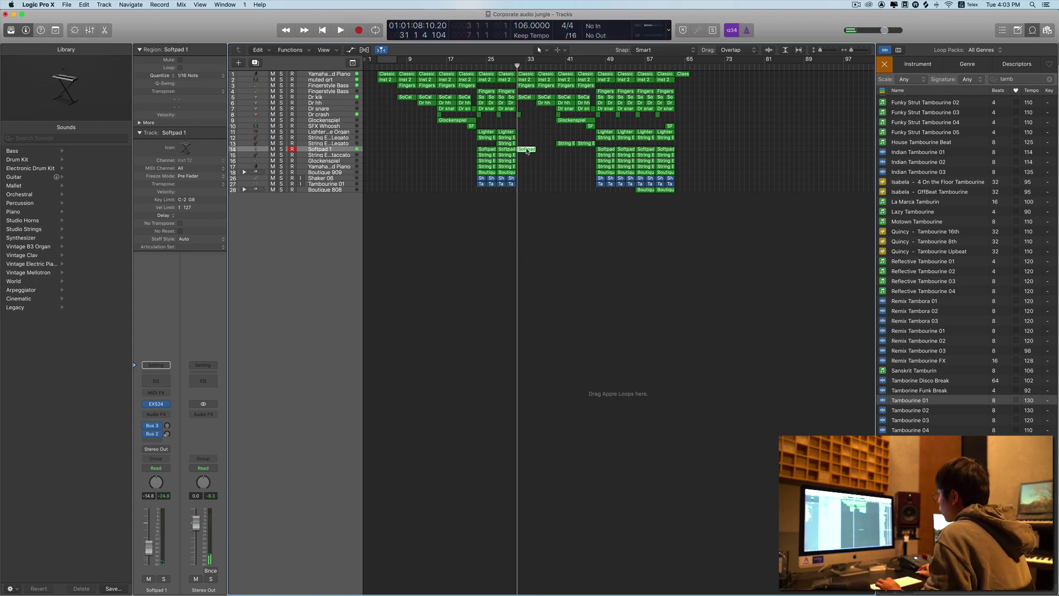
Step: Copy the new Softpad 1 region into the track's empty bars 3 to 22 and 35 to 46, and set its volume to -15.2 dB
drag(526, 151, 387, 151)
click(566, 158)
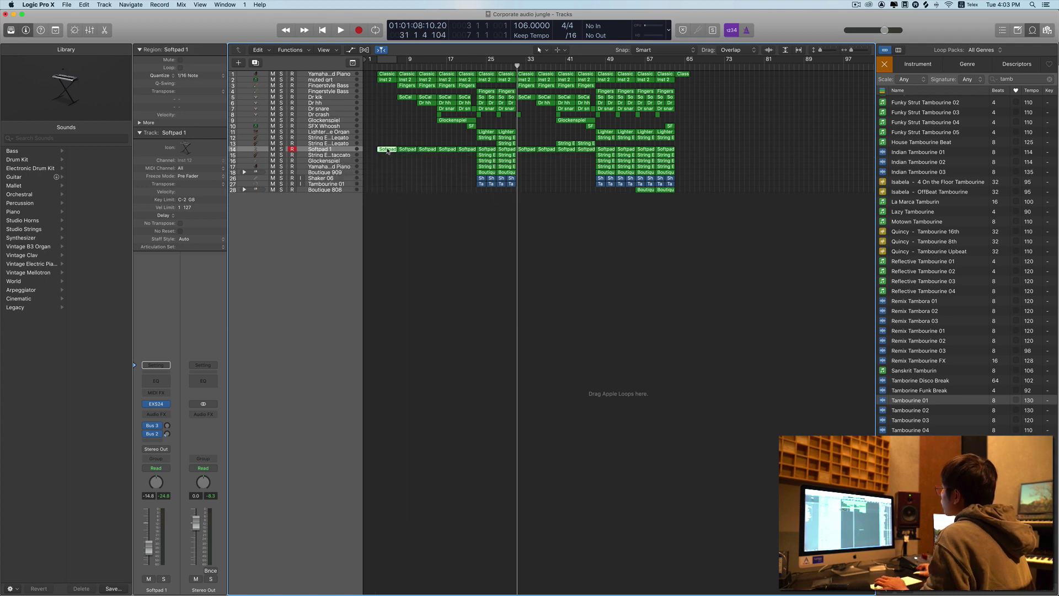
key(shift+space)
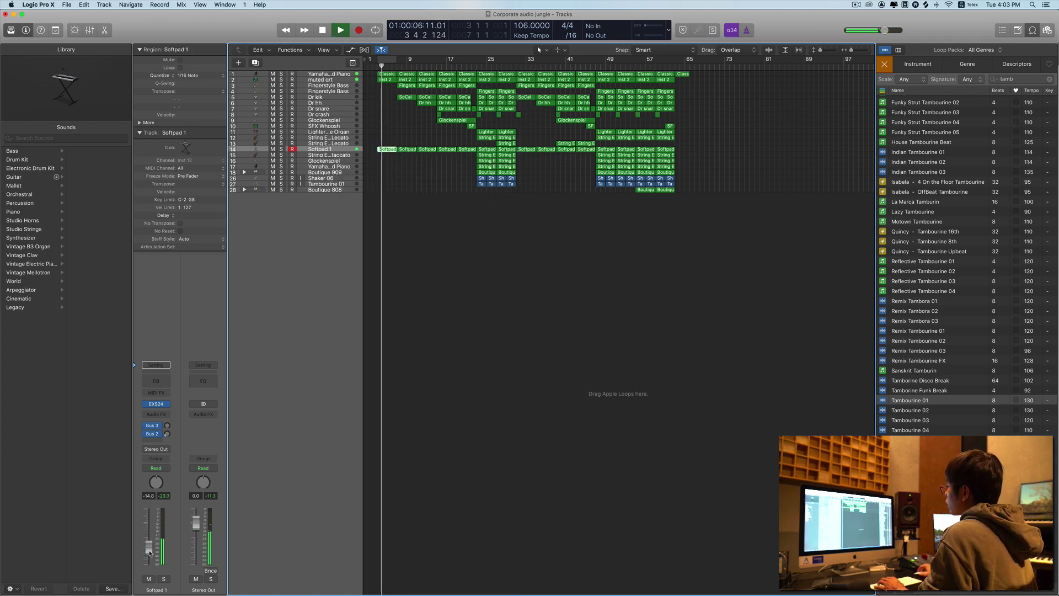
click(470, 490)
click(203, 414)
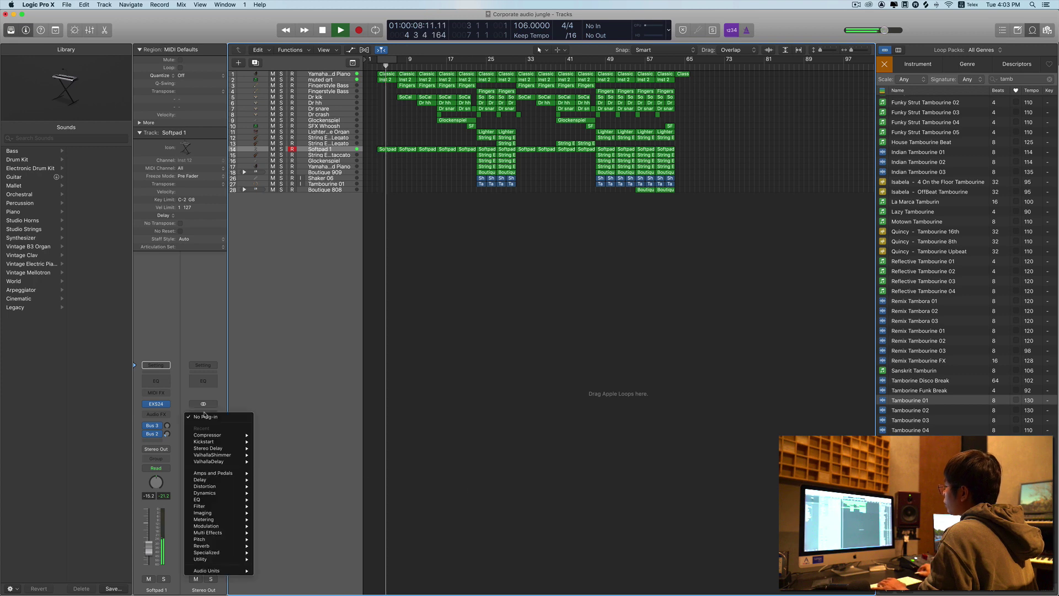
mouse_move(234, 435)
key(Escape)
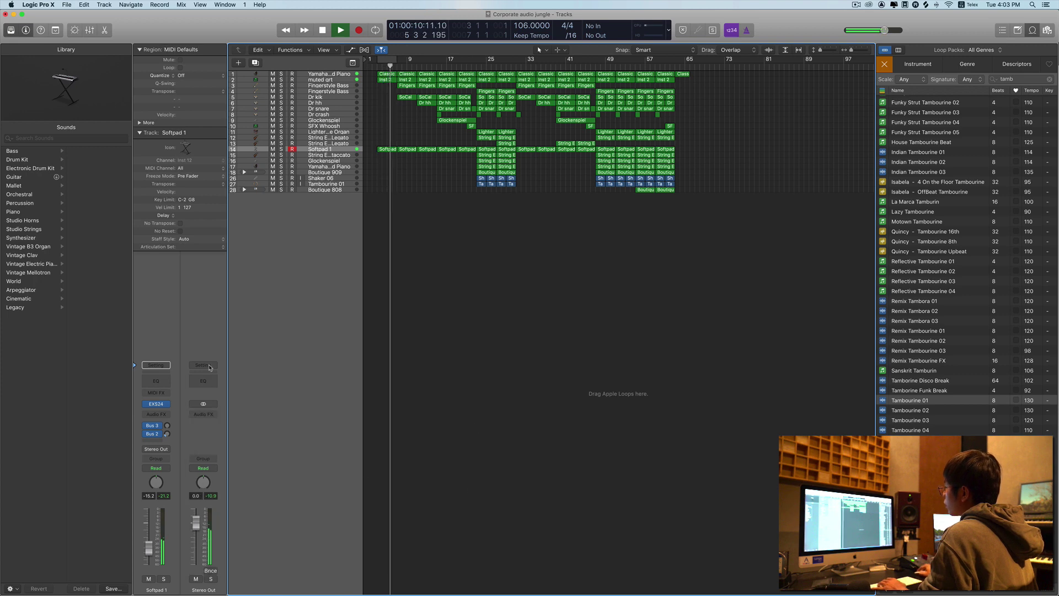
click(203, 365)
click(477, 446)
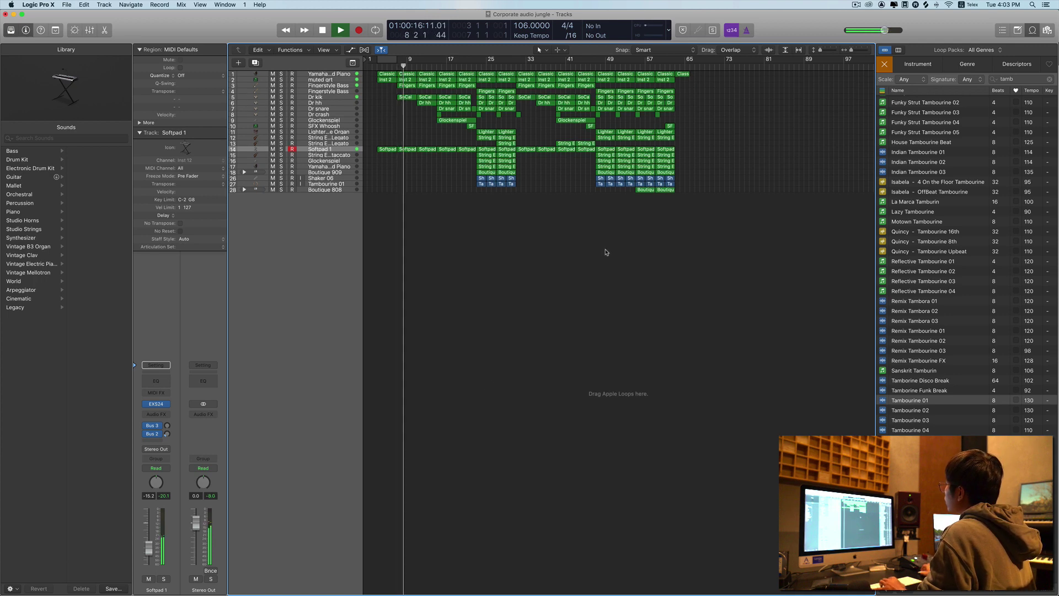
Step: Stop playback and set the cycle range from bar 2 to bar 67
key(space)
click(400, 61)
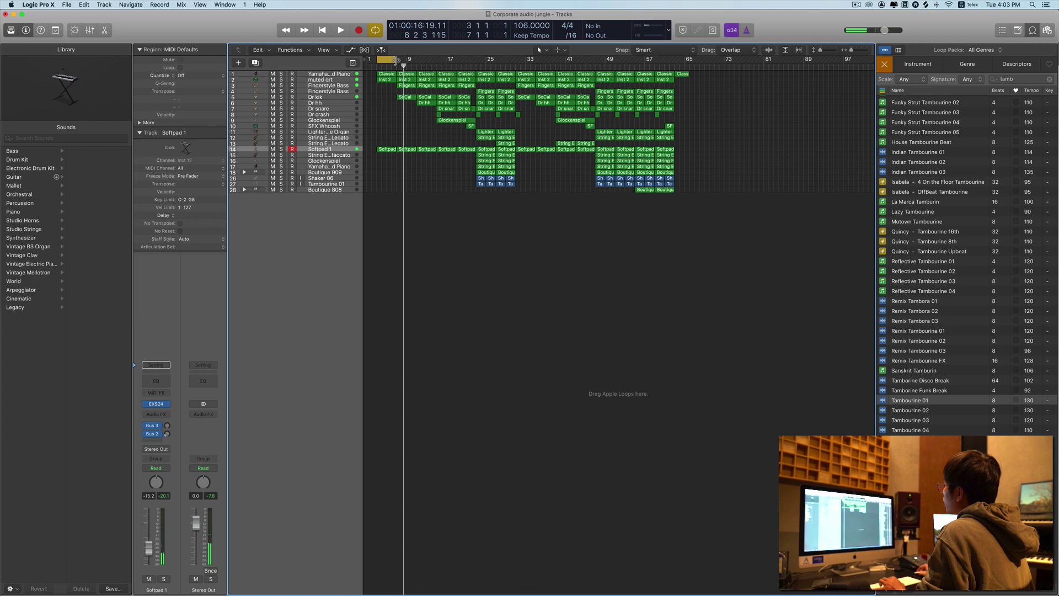
drag(396, 60, 694, 59)
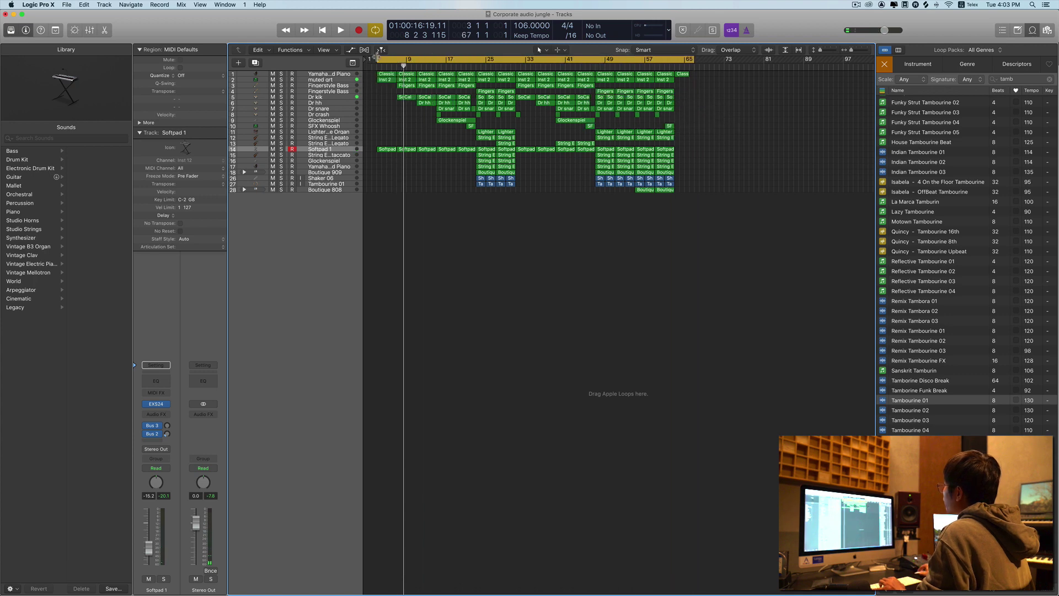
drag(380, 59, 374, 60)
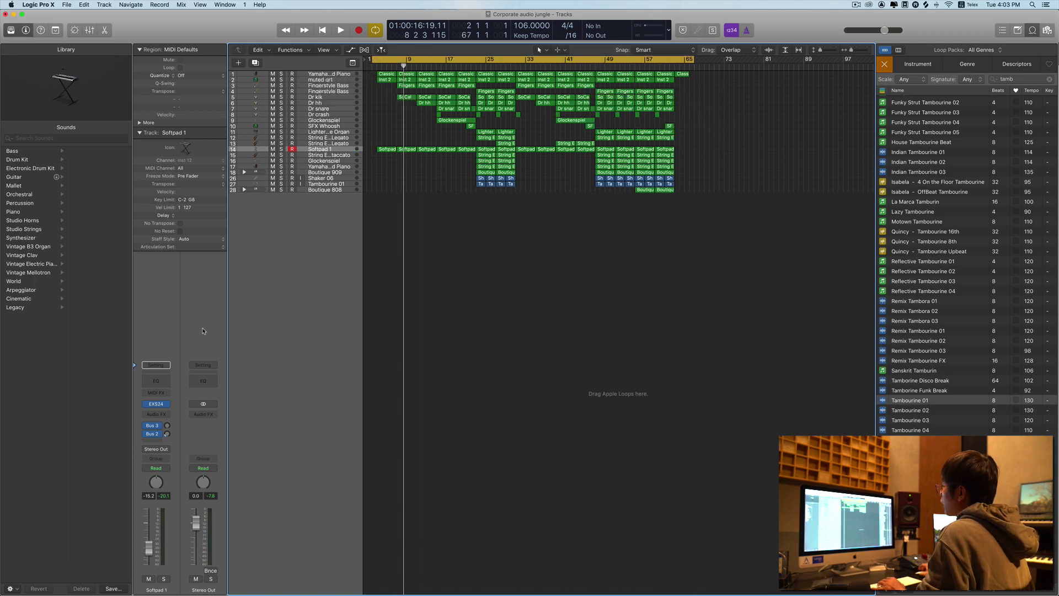
Step: Load the factory Pop channel strip setting on the Stereo Out channel
click(203, 366)
mouse_move(260, 470)
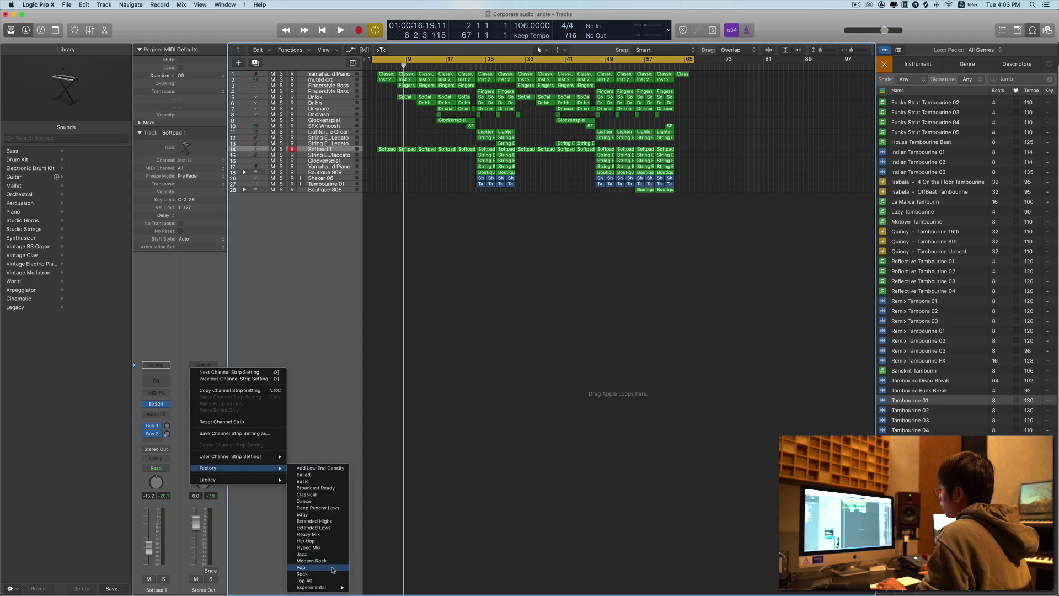
click(357, 530)
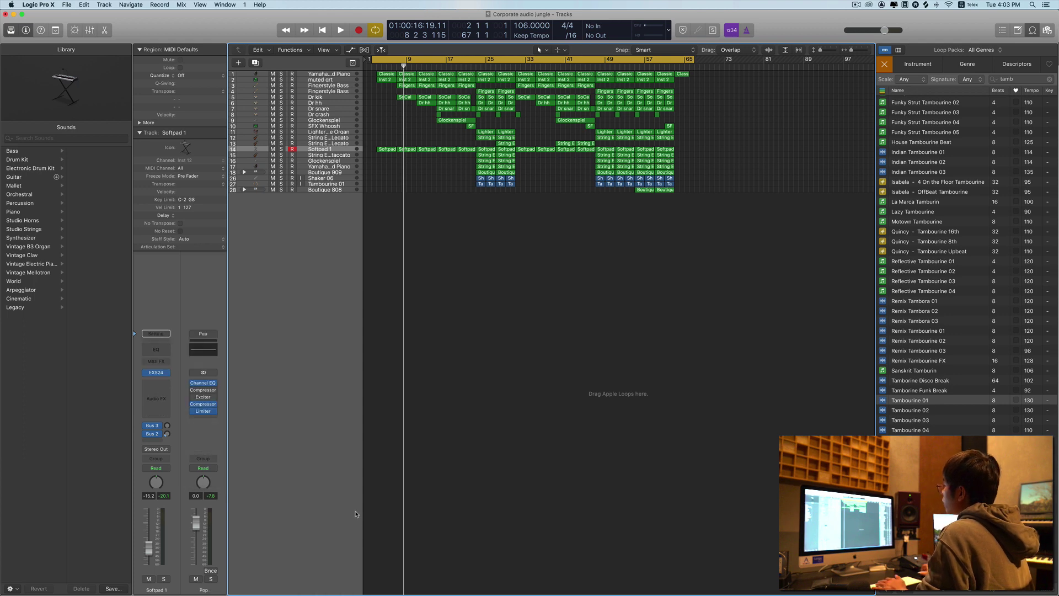
Step: Play the song from the start while lowering Yamaha Grand Piano to -3.1 dB and the track 13 String Ensemble Legato to -13.2 dB
key(Return)
key(space)
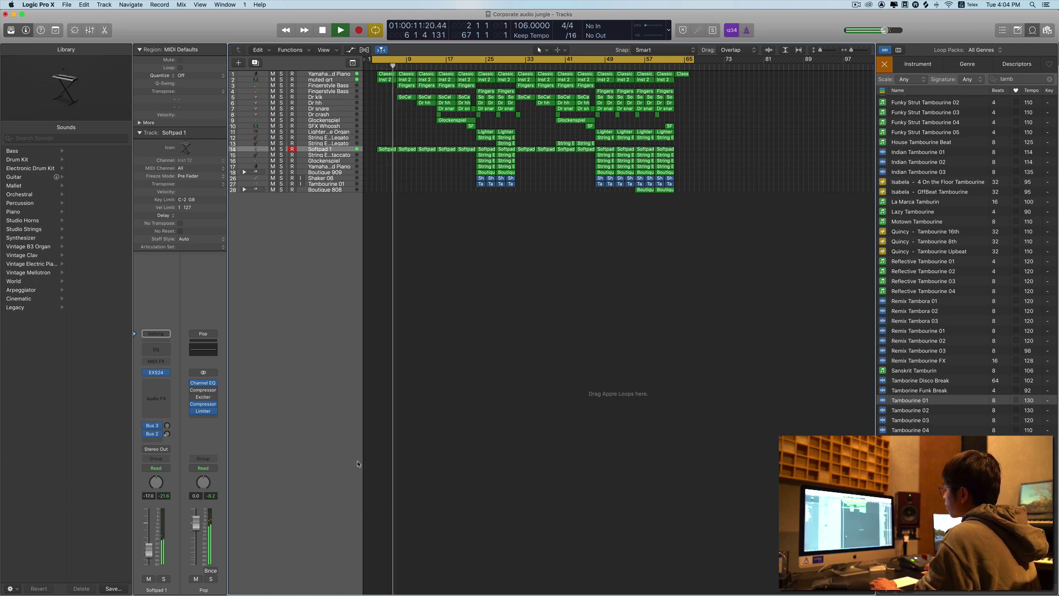
click(342, 74)
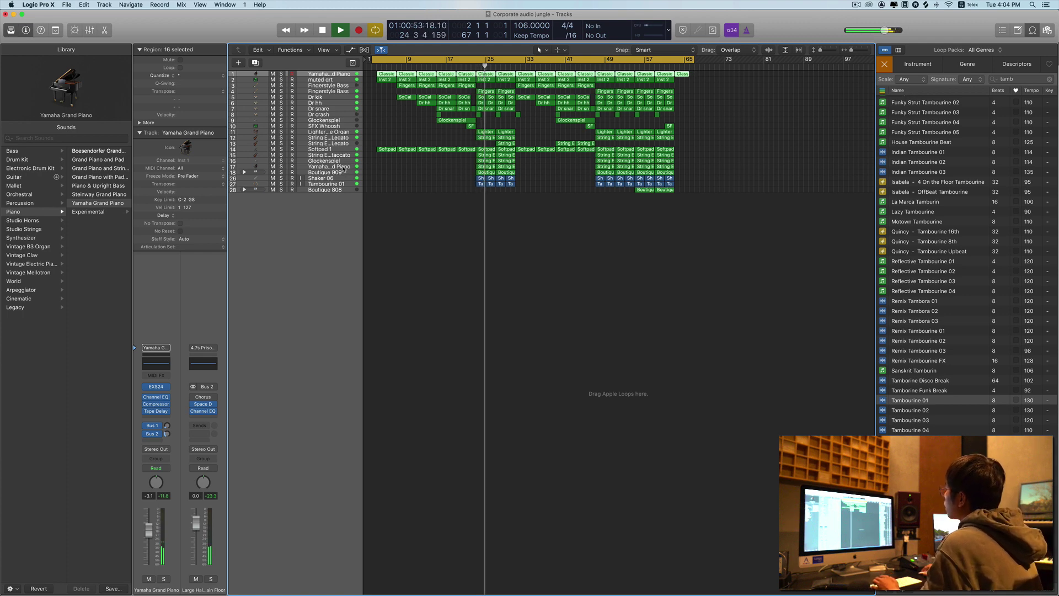
click(329, 155)
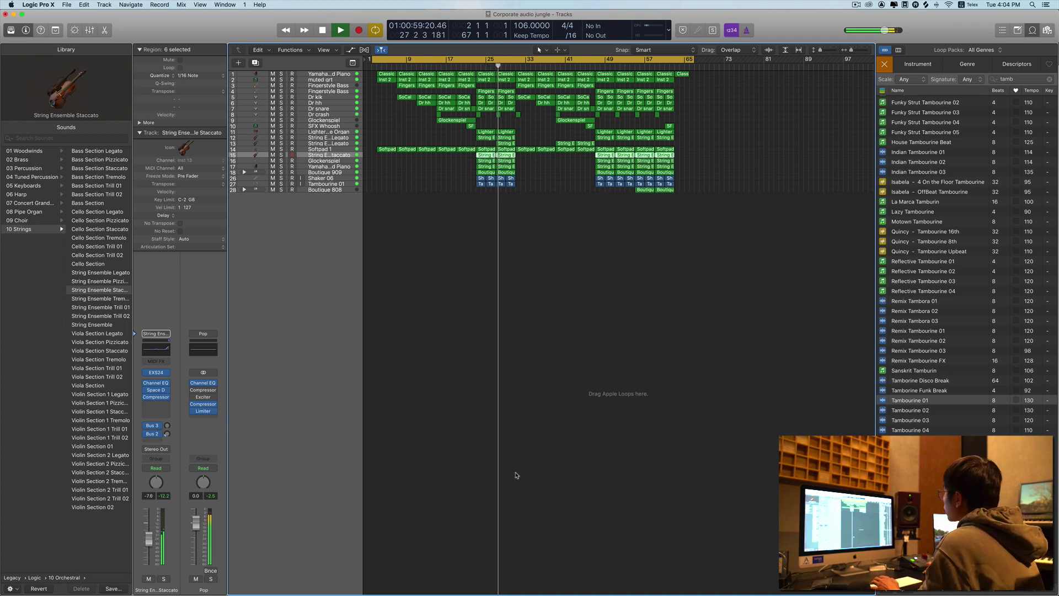
click(338, 143)
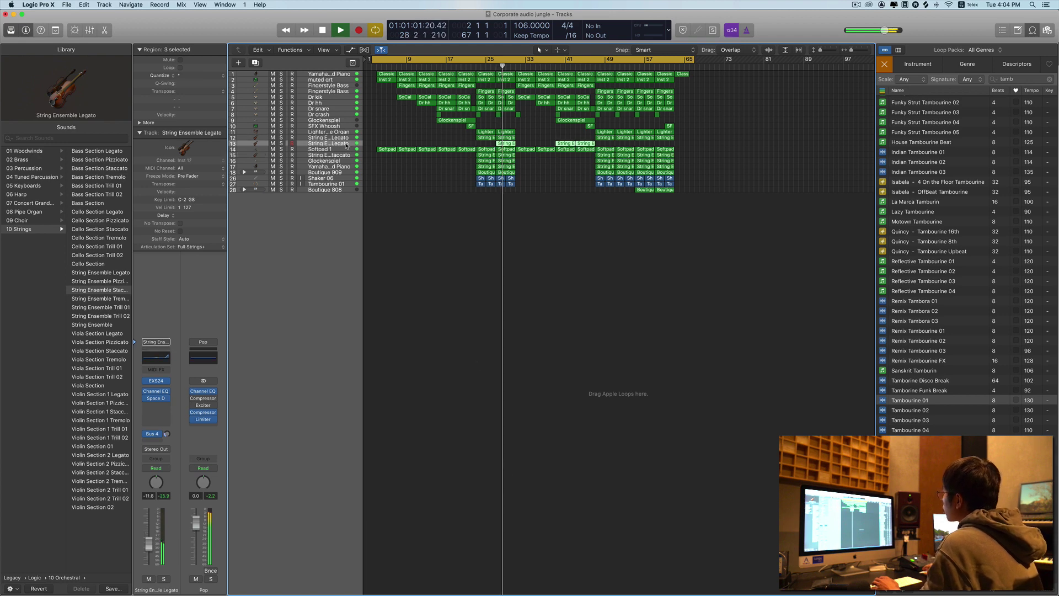
click(591, 276)
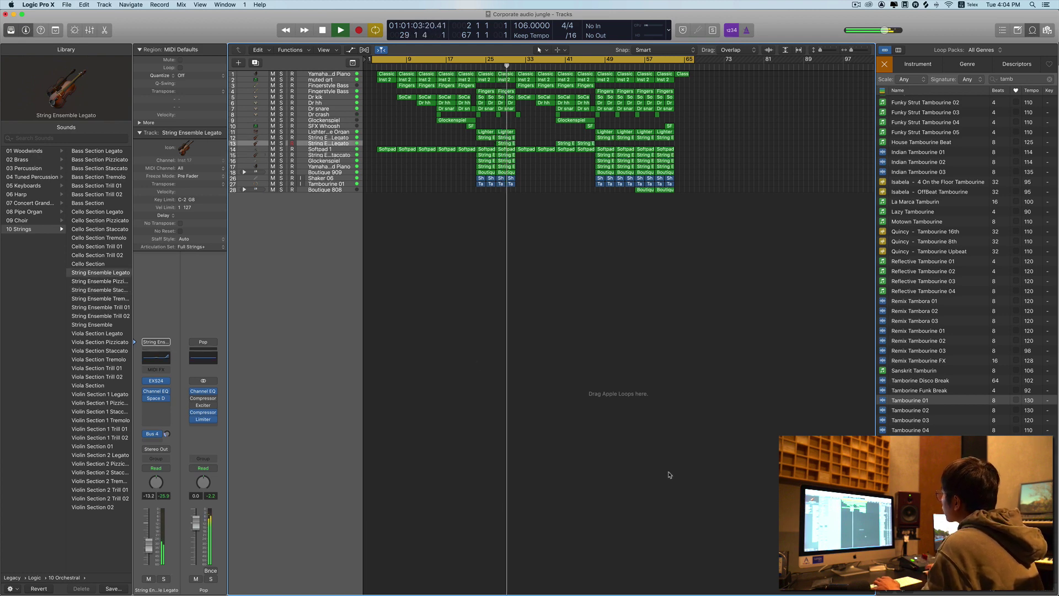
Step: Copy the String Ensemble Legato region at bar 27 on track 13 into the final full section from bar 51
click(509, 143)
drag(508, 143, 662, 148)
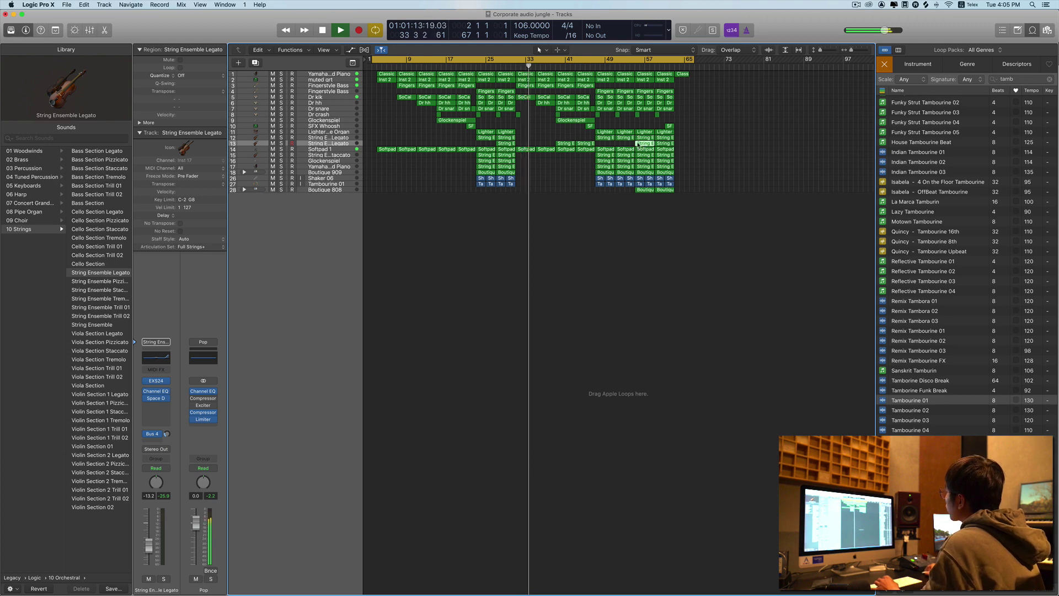
drag(638, 144, 618, 144)
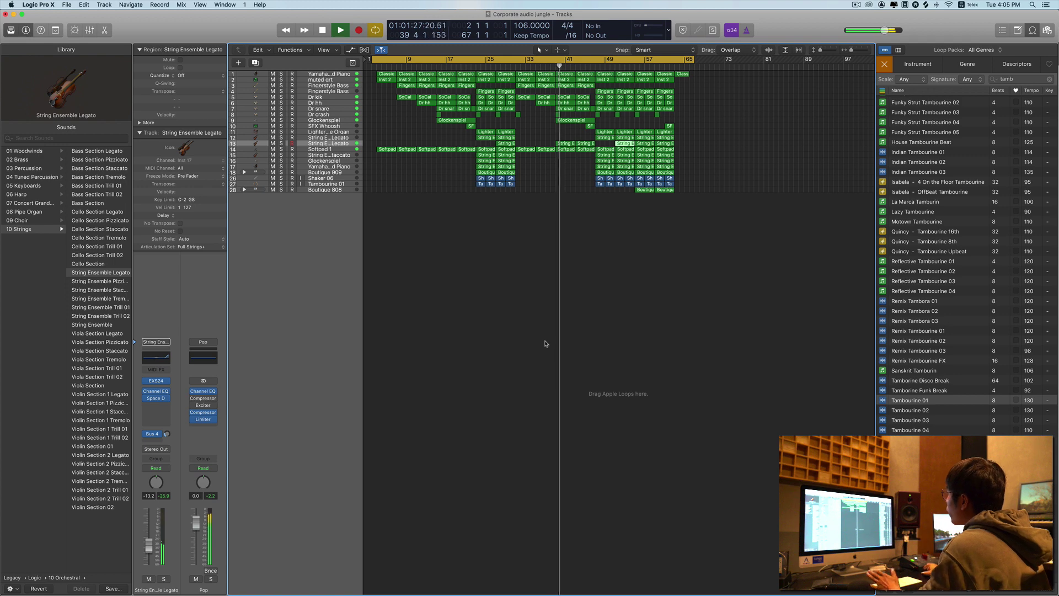
Step: Select the Dr crash region at bar 15, and lower the first Yamaha Grand Piano track's volume to -5.9 dB
click(439, 115)
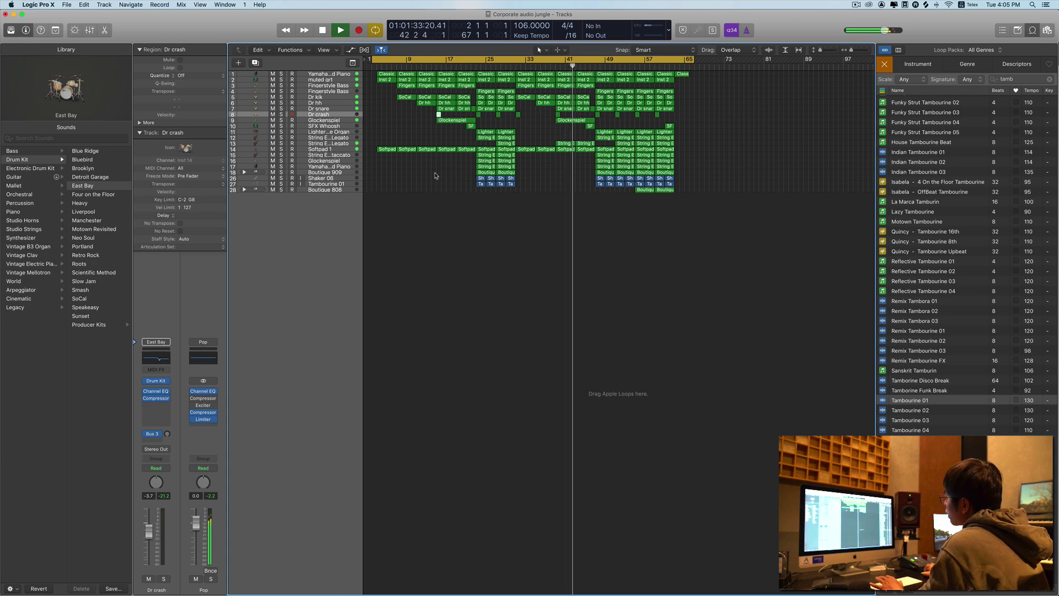
scroll(368, 94, right, 1)
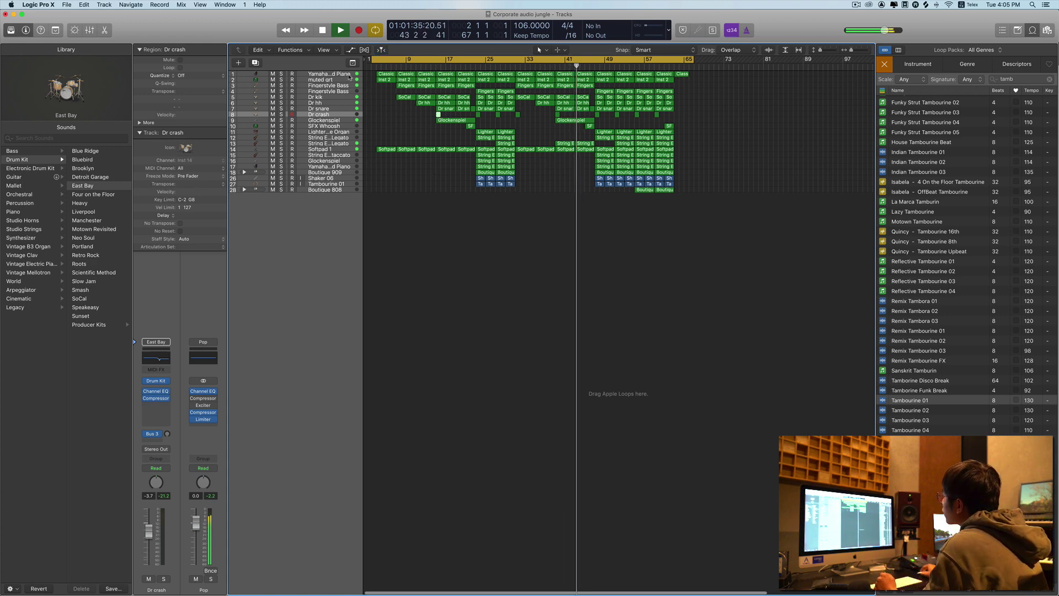
click(329, 74)
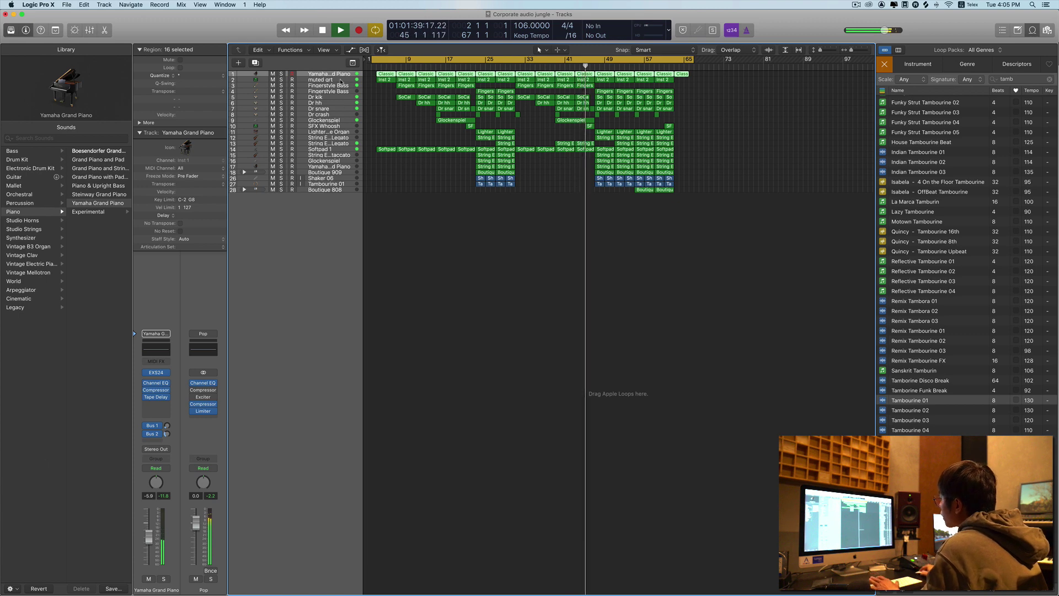
Step: Add a send from the muted grt track to the Bus 2 Large Hall reverb at about -19.3 dB
key(Down)
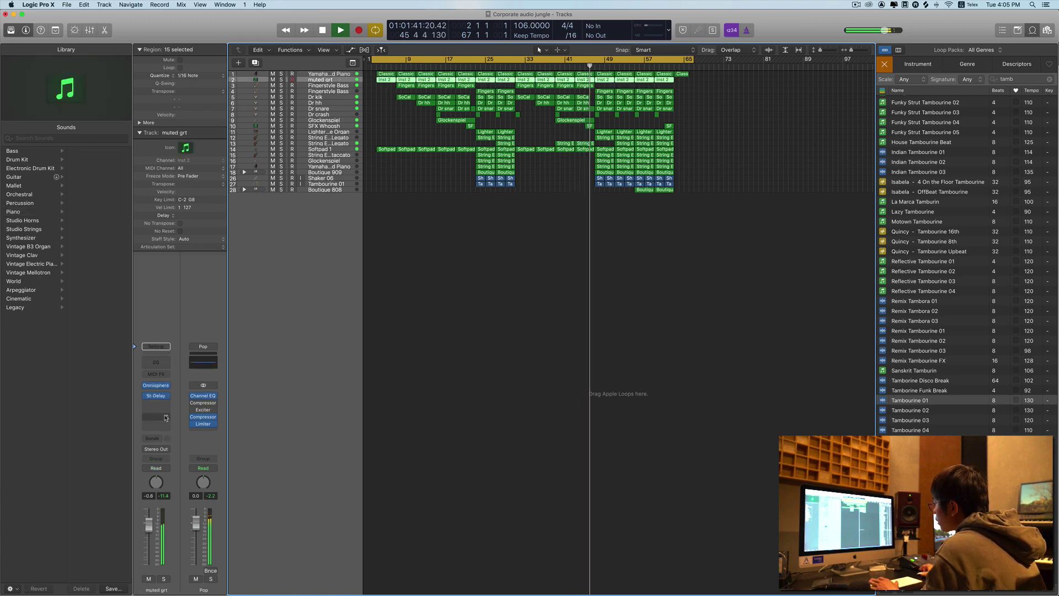
click(155, 439)
mouse_move(167, 453)
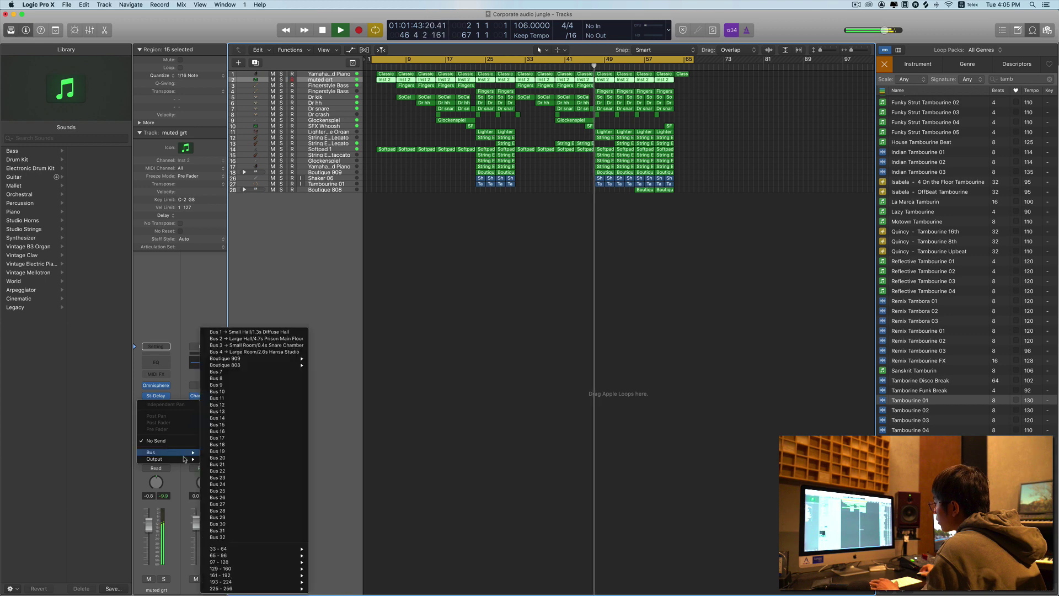
click(249, 339)
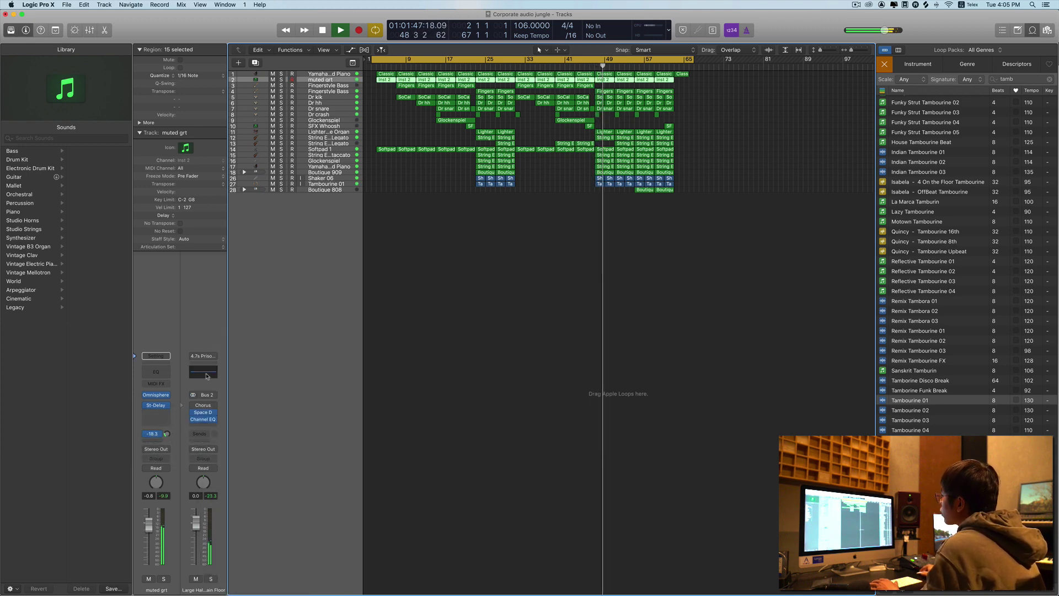
Step: Cut the low frequencies in the Channel EQ of the Bus 2 reverb channel, and stop playback at the song's end
click(203, 419)
drag(38, 104, 177, 106)
click(14, 23)
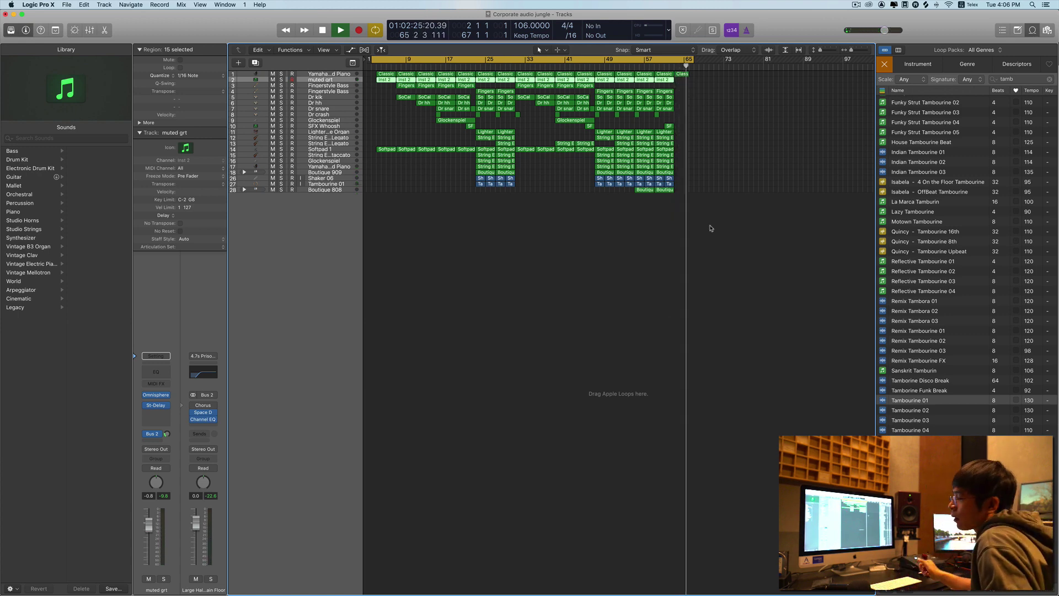
key(space)
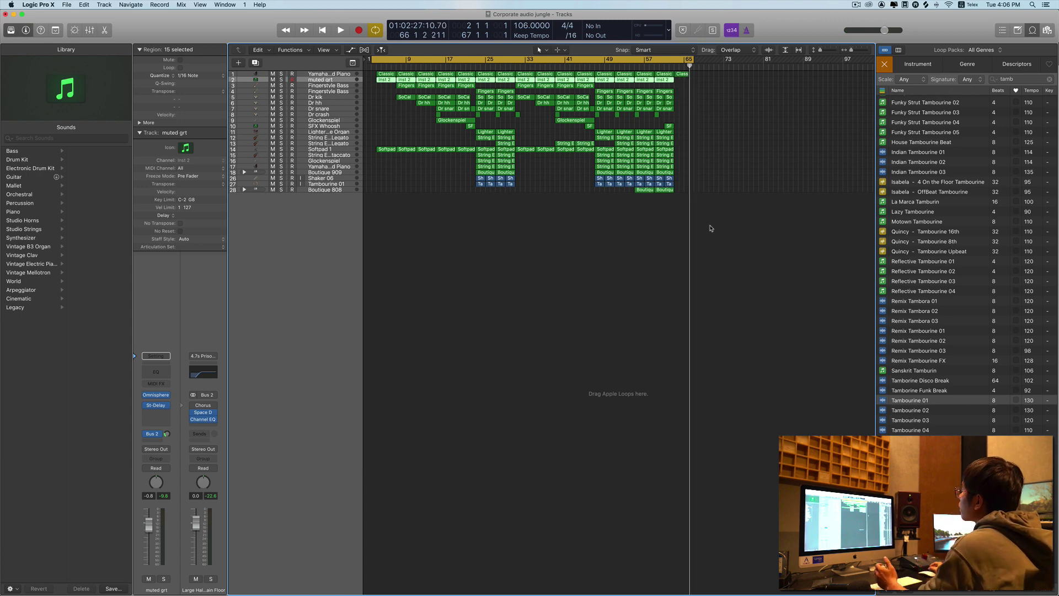